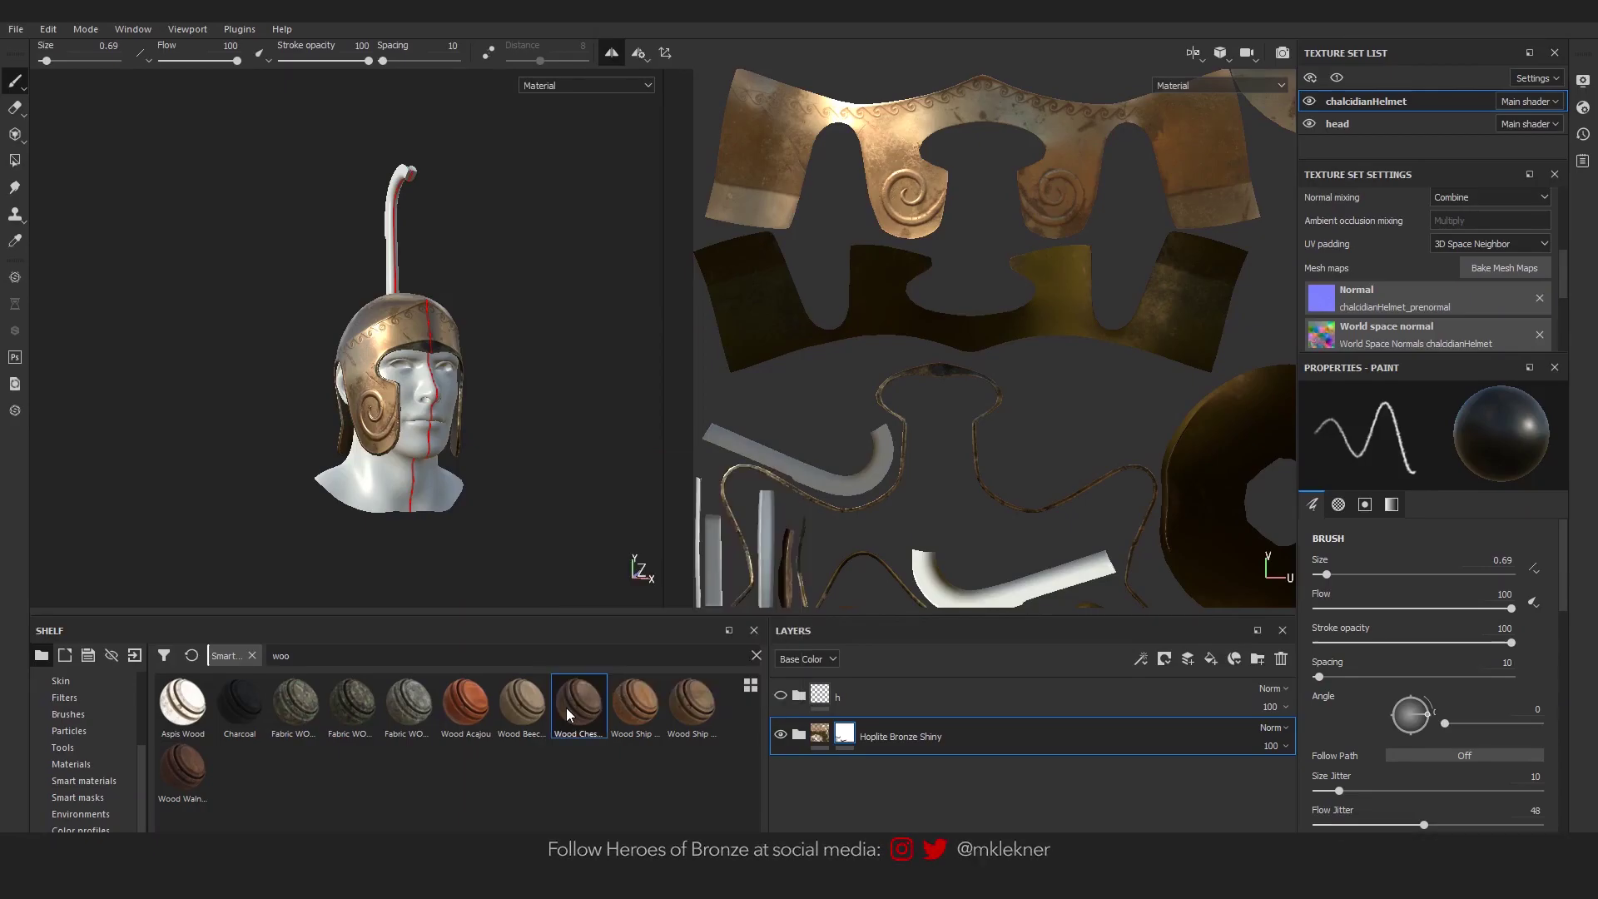
Step: Add the Wood Chest Stylized smart material above Hoplite Bronze Shiny and give it a black mask
left_click_drag(566, 707, 843, 706)
left_click(1164, 659)
left_click(1201, 701)
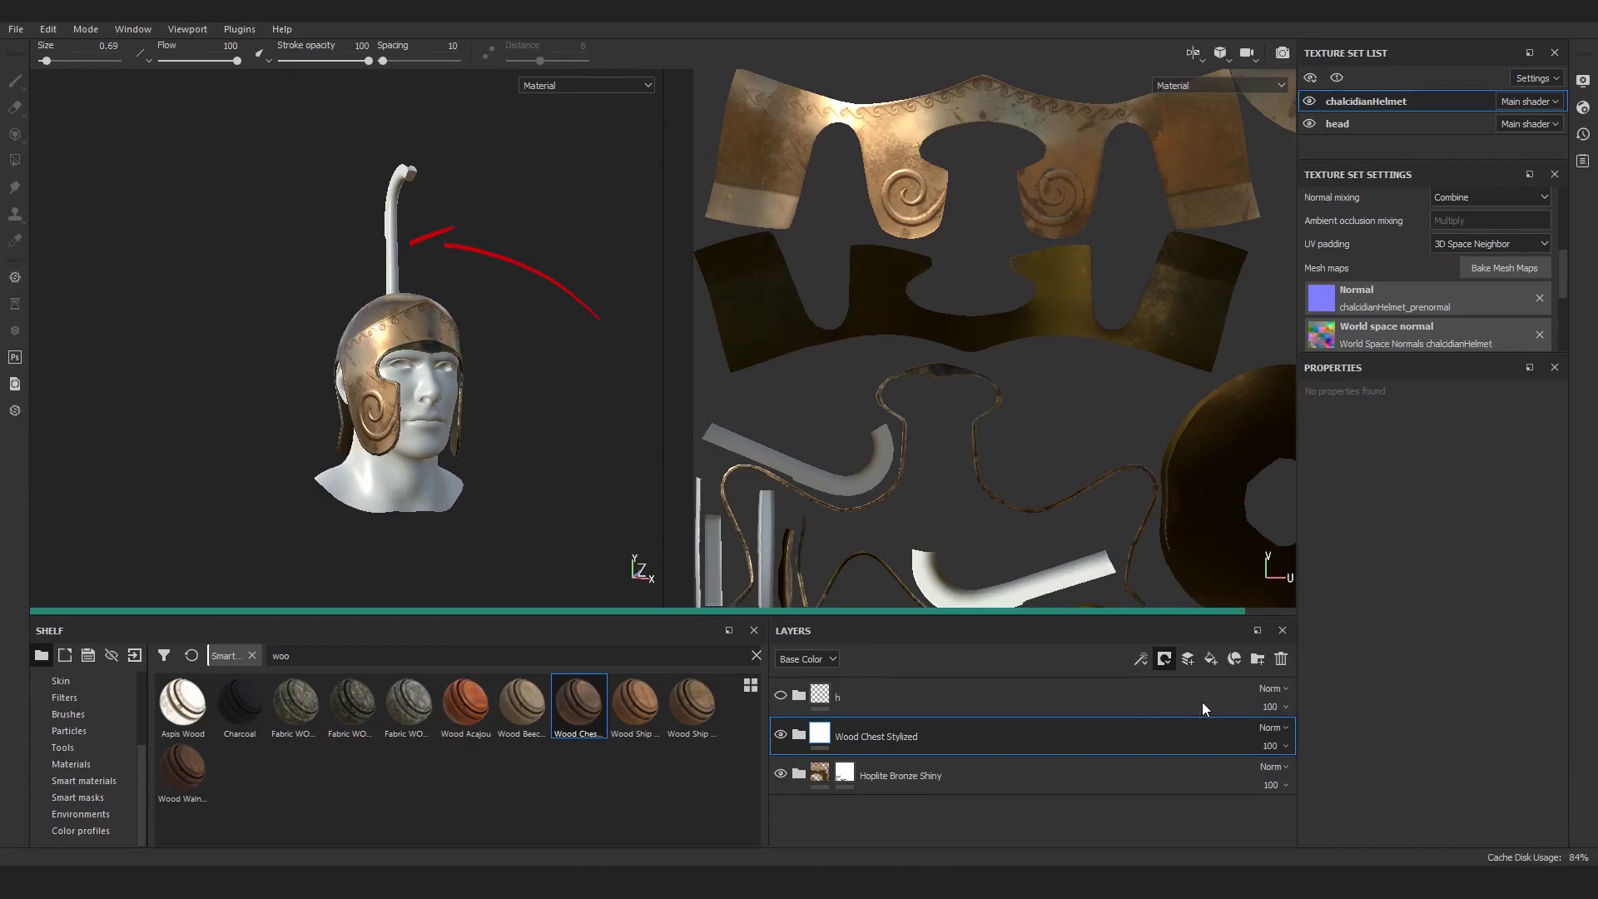
Step: Reveal the wood on the curved crest holder by polygon-filling its UV islands white in the mask
left_click(11, 161)
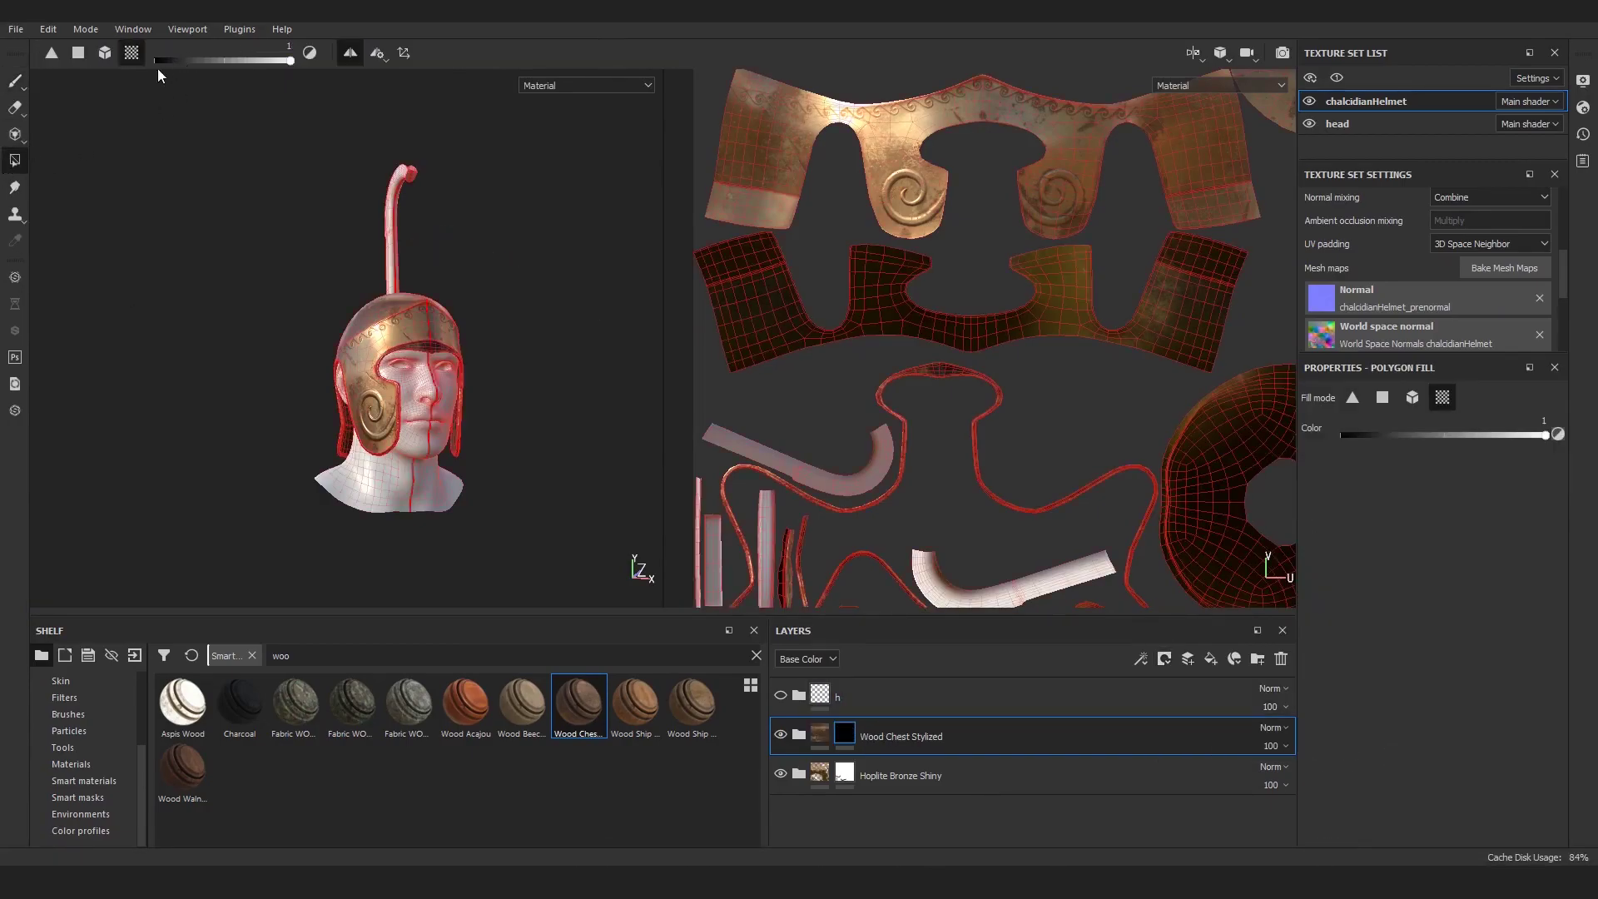
scroll(377, 190, "up", 10)
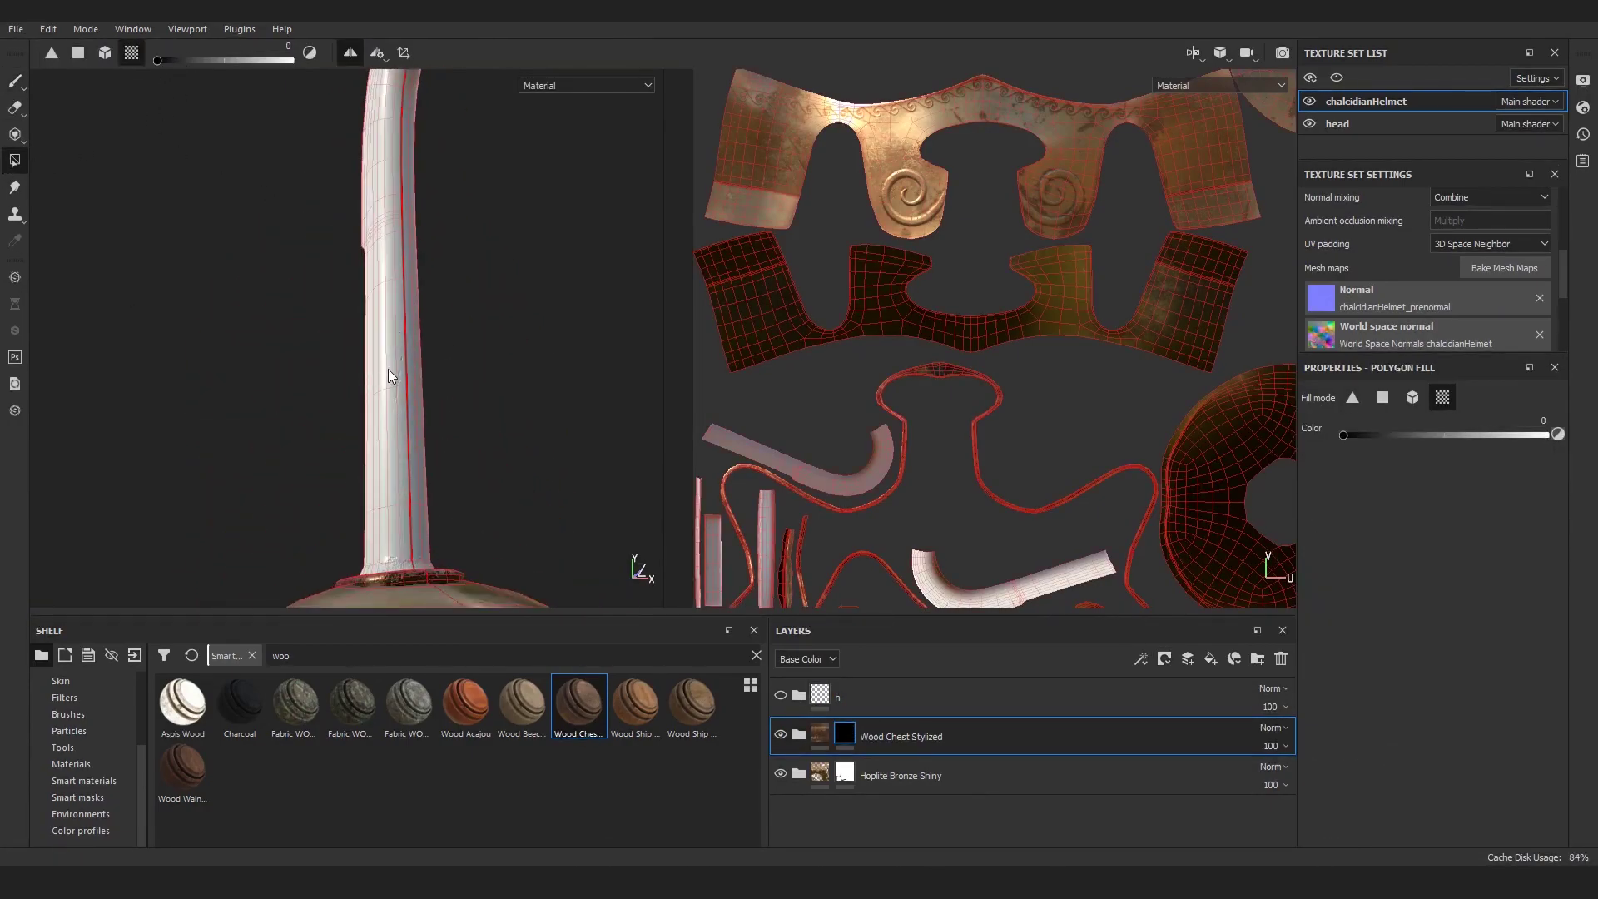
key("x")
left_click(393, 368)
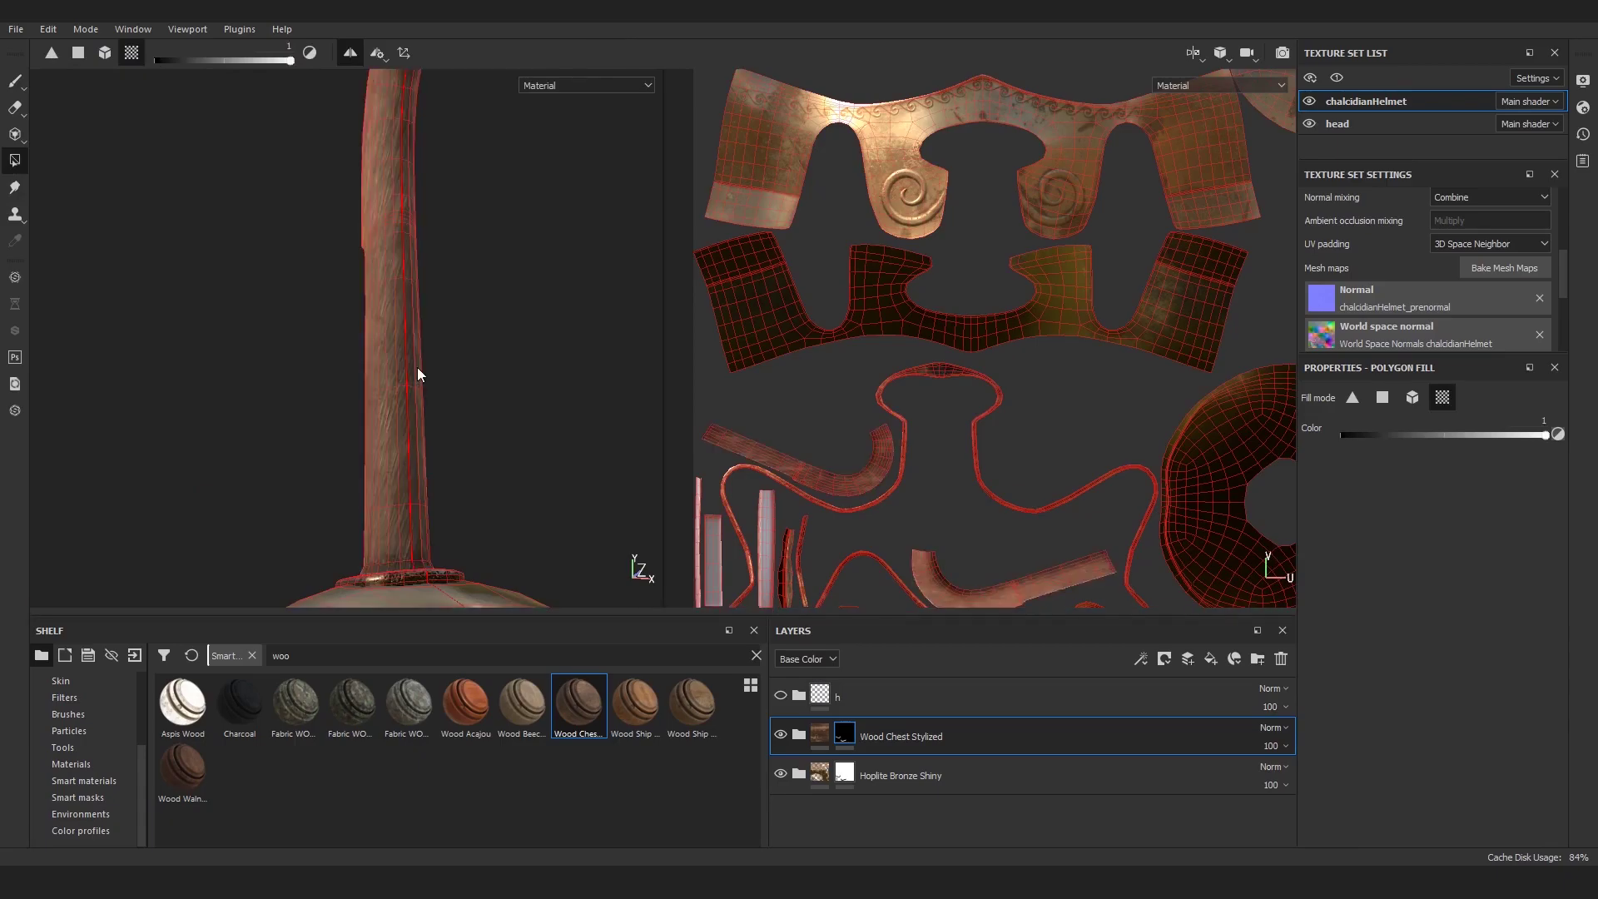
left_click_drag(417, 367, 336, 438, "alt")
Step: Expand the Wood Chest Stylized group and set its Fibers layer to tri-planar projection
left_click(14, 81)
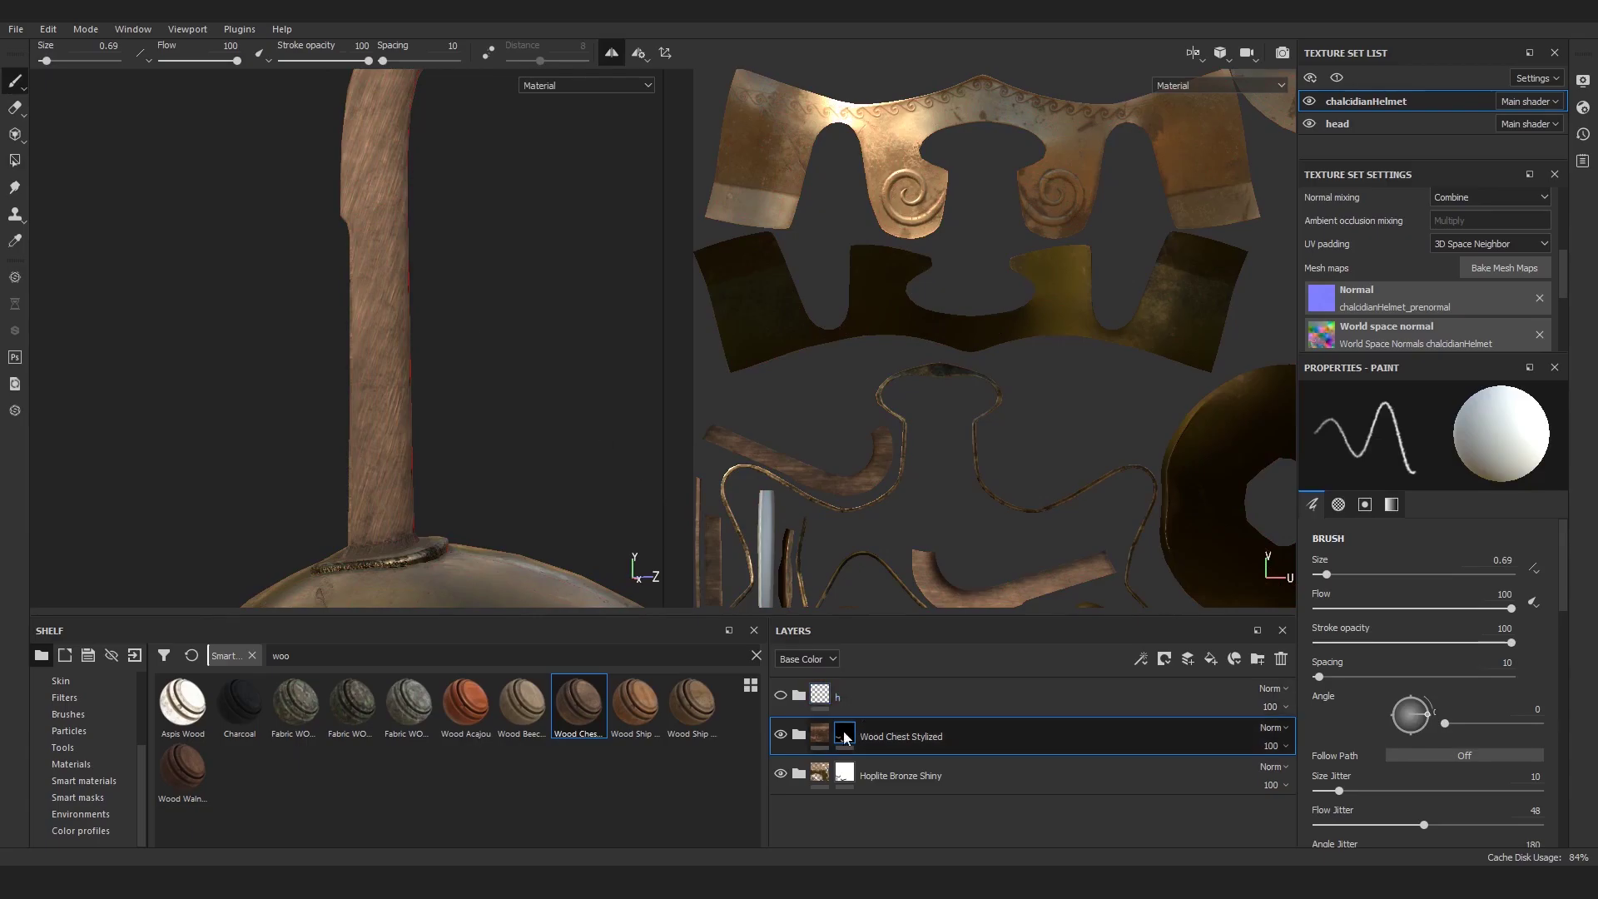
left_click(799, 734)
scroll(833, 752, "down", 3)
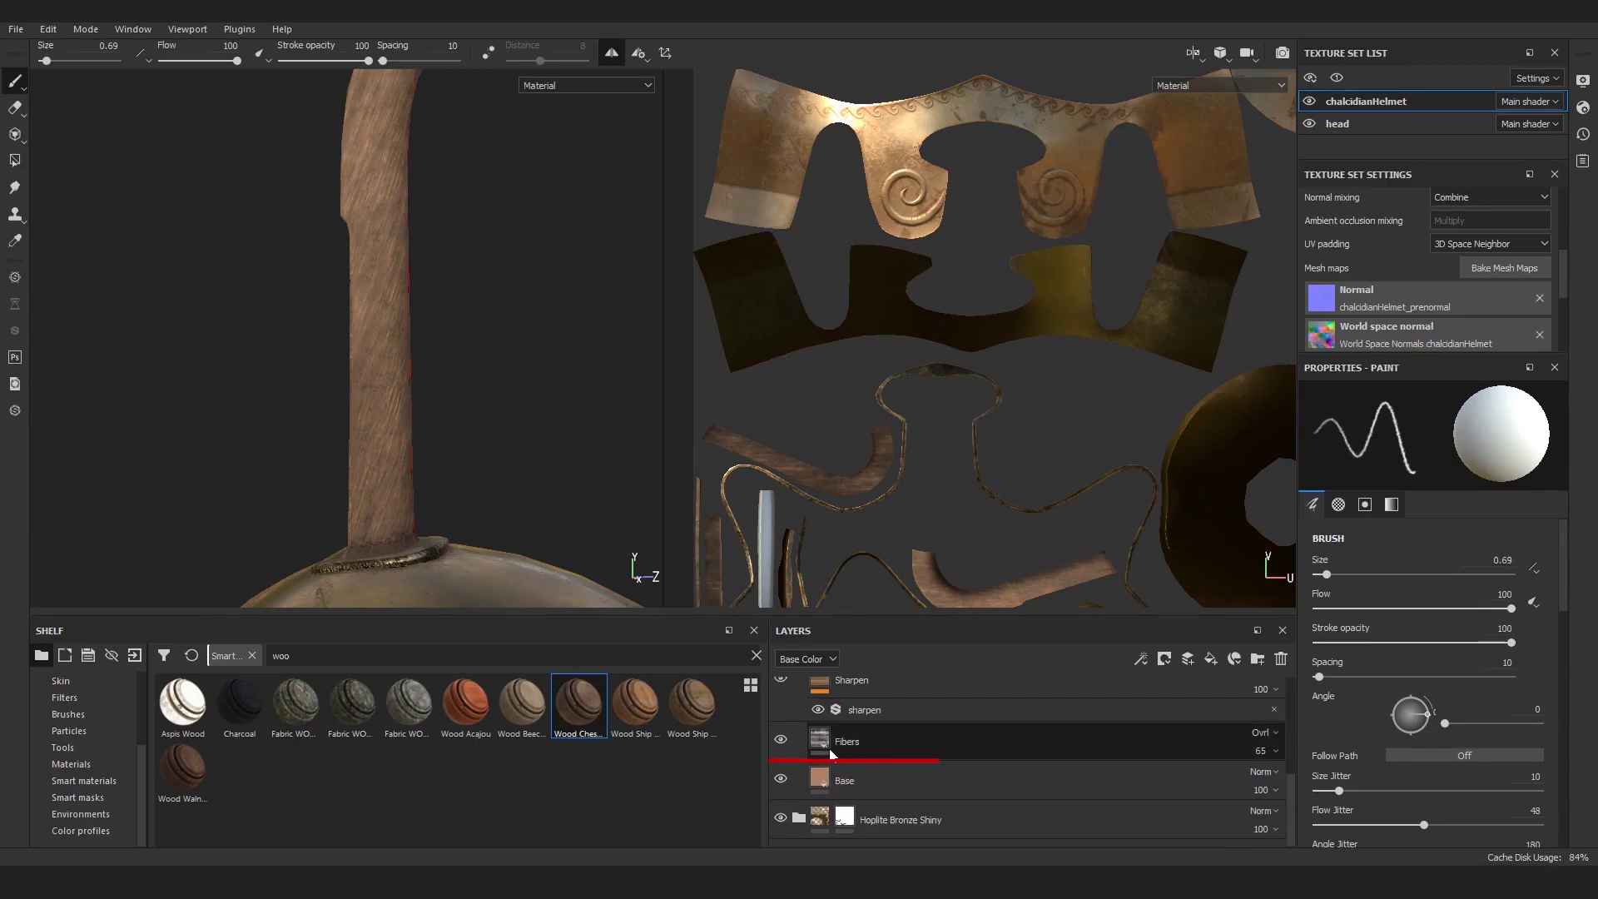
left_click(829, 747)
left_click(1415, 456)
left_click(1390, 483)
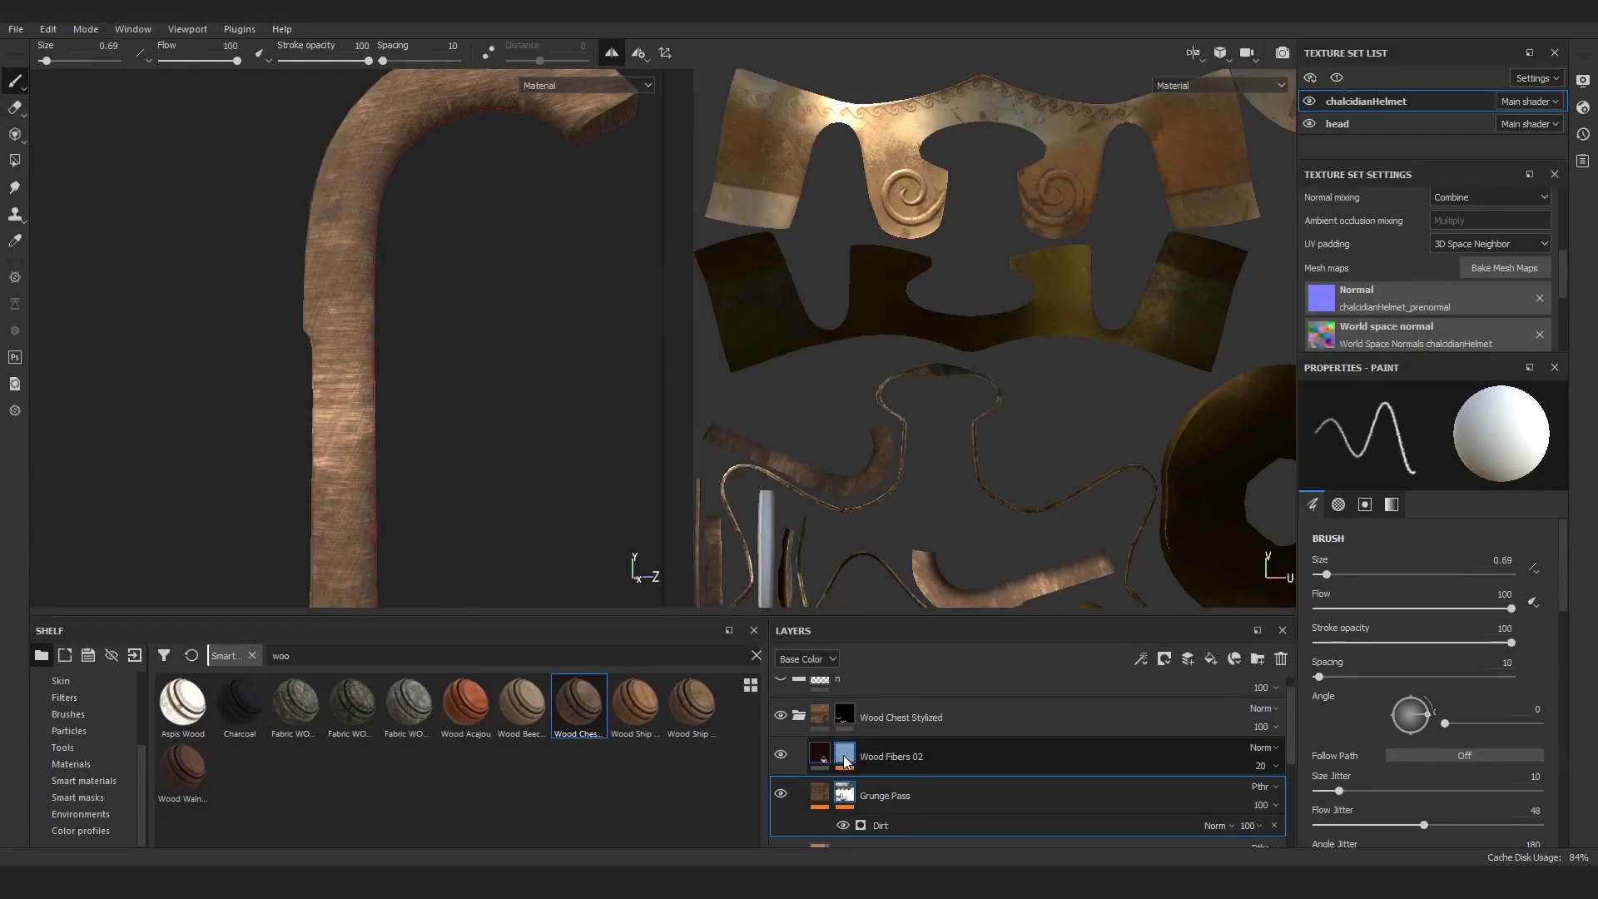
Step: Set the wood_pattern_01 fill in the Wood Fibers 02 mask to tri-planar projection
left_click(841, 754)
left_click(892, 785)
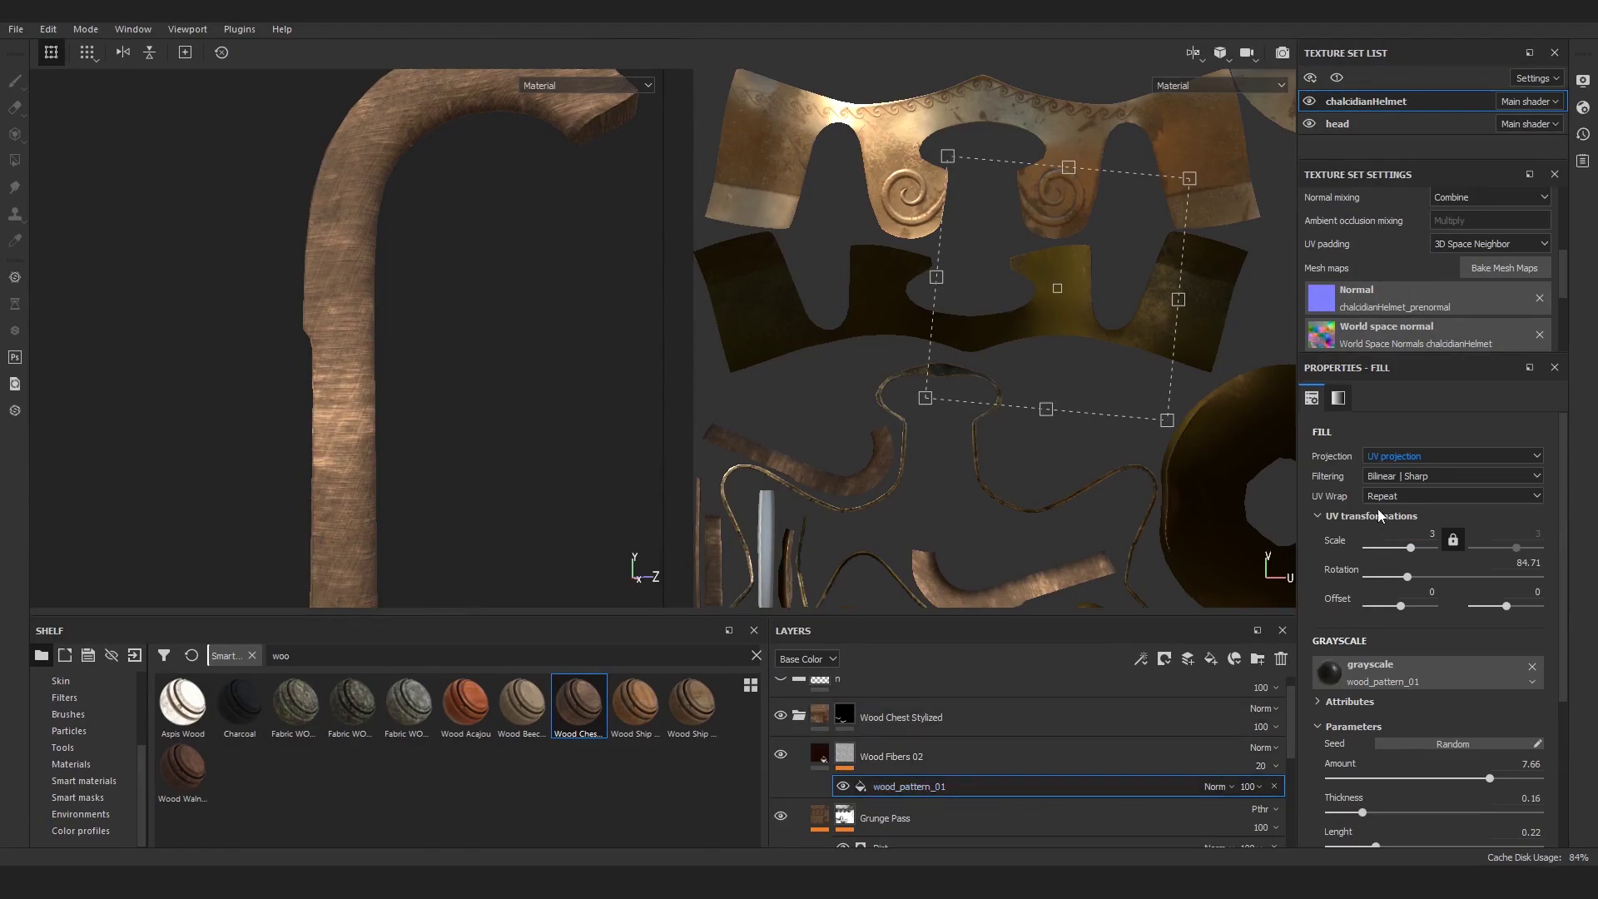
left_click(1414, 456)
left_click(1394, 483)
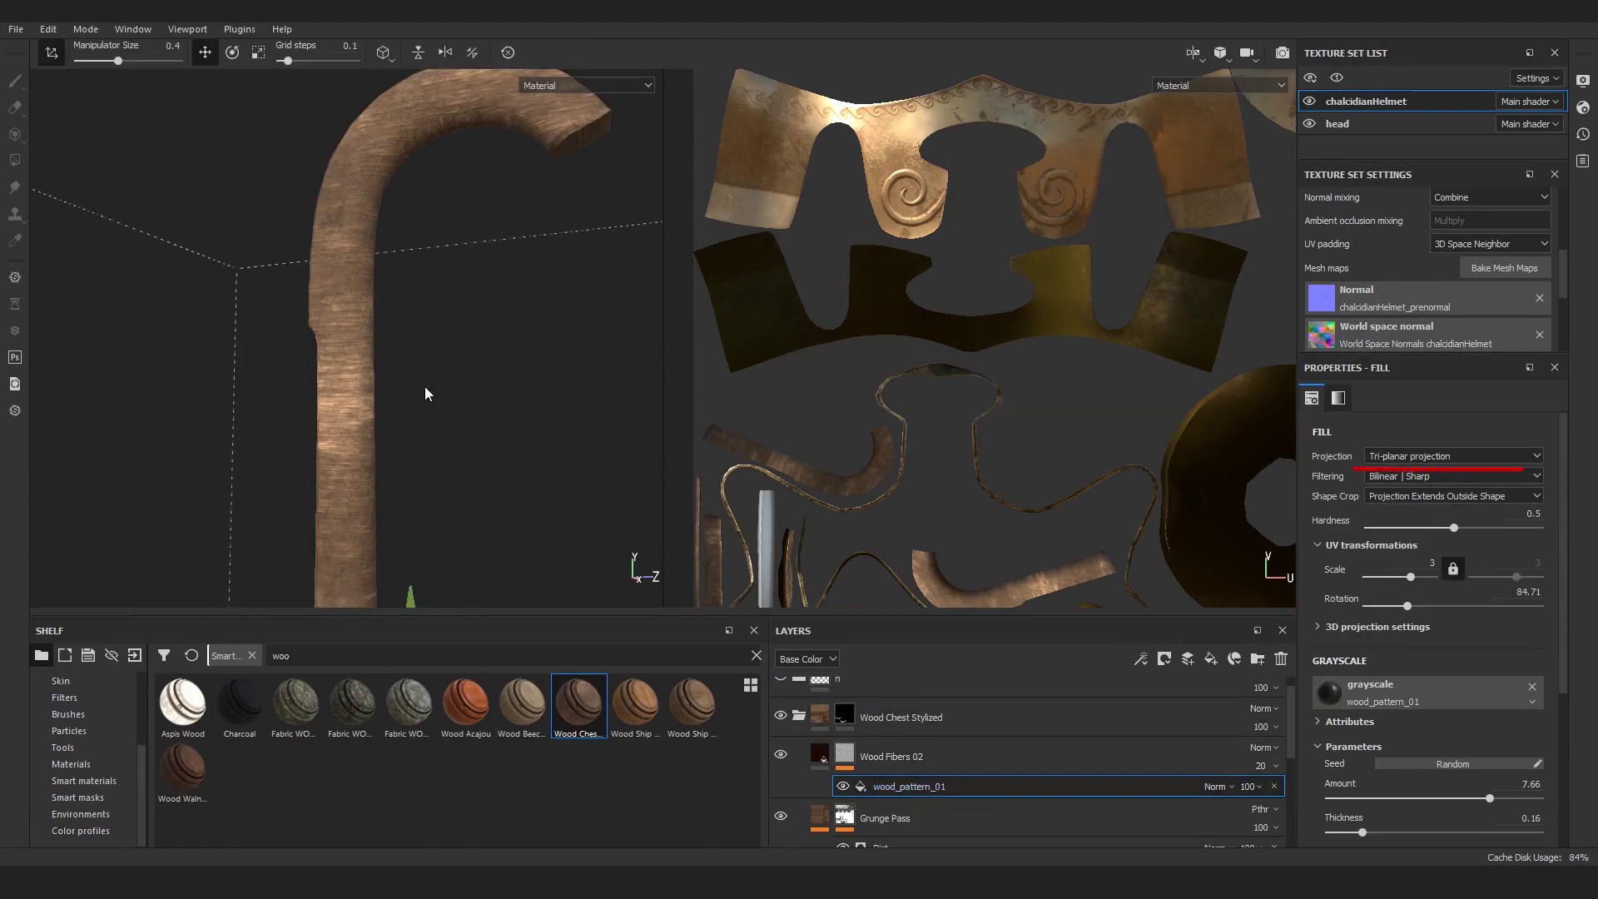
Step: Lower the Wood Chest Stylized group's Height channel opacity to 27, and return the layer stack to Base Color
scroll(408, 417, "down", 2)
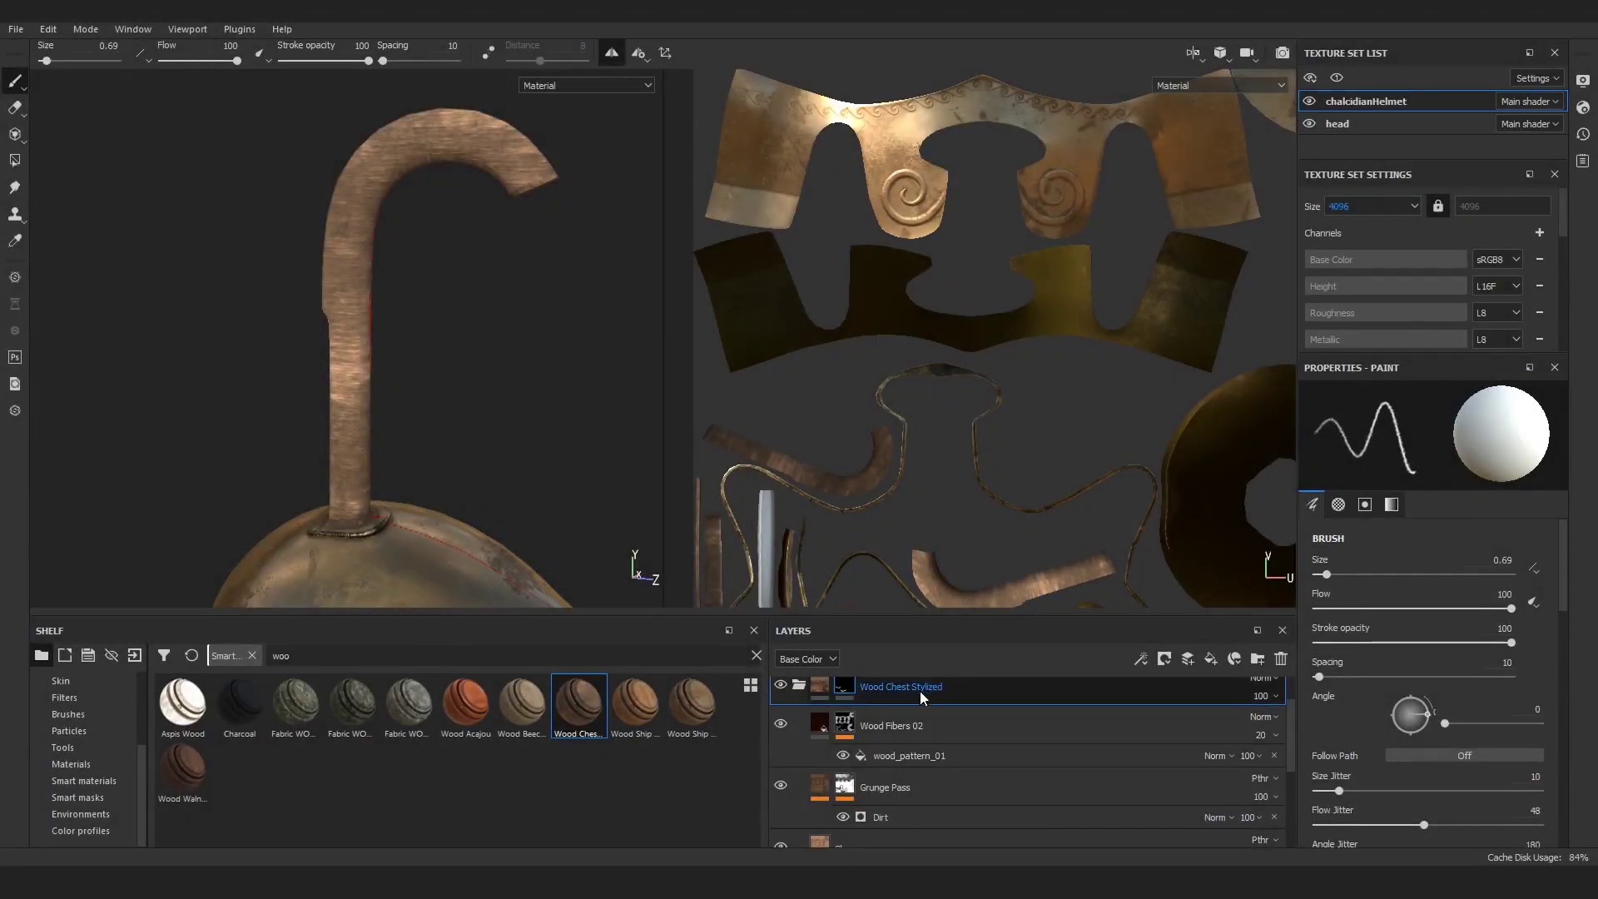
left_click(889, 717)
left_click(805, 658)
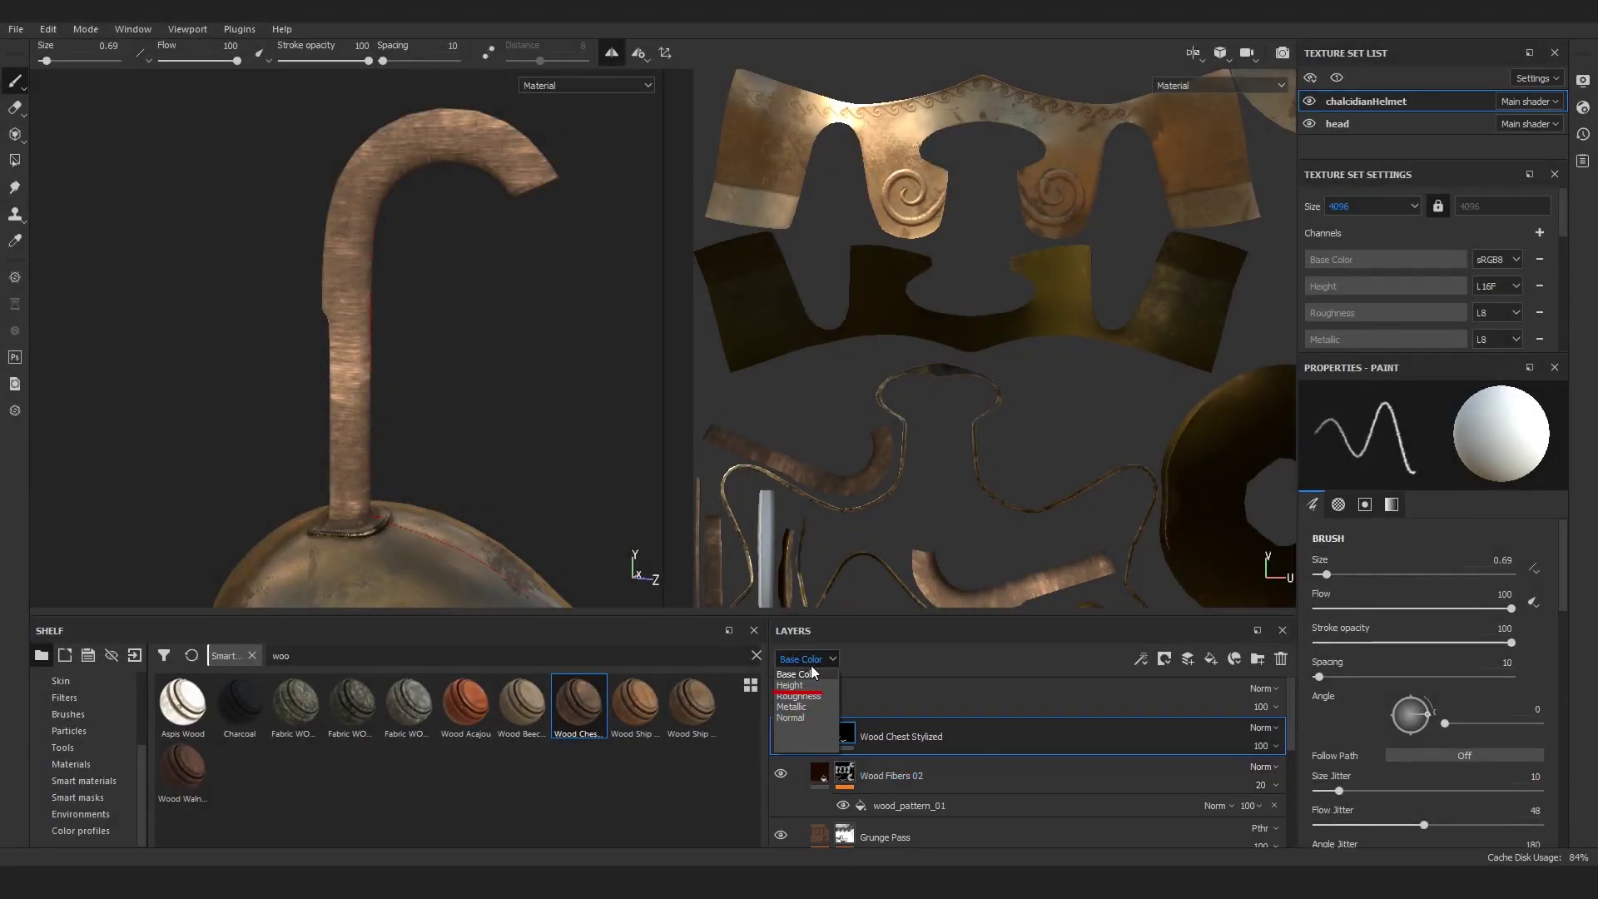
left_click(791, 685)
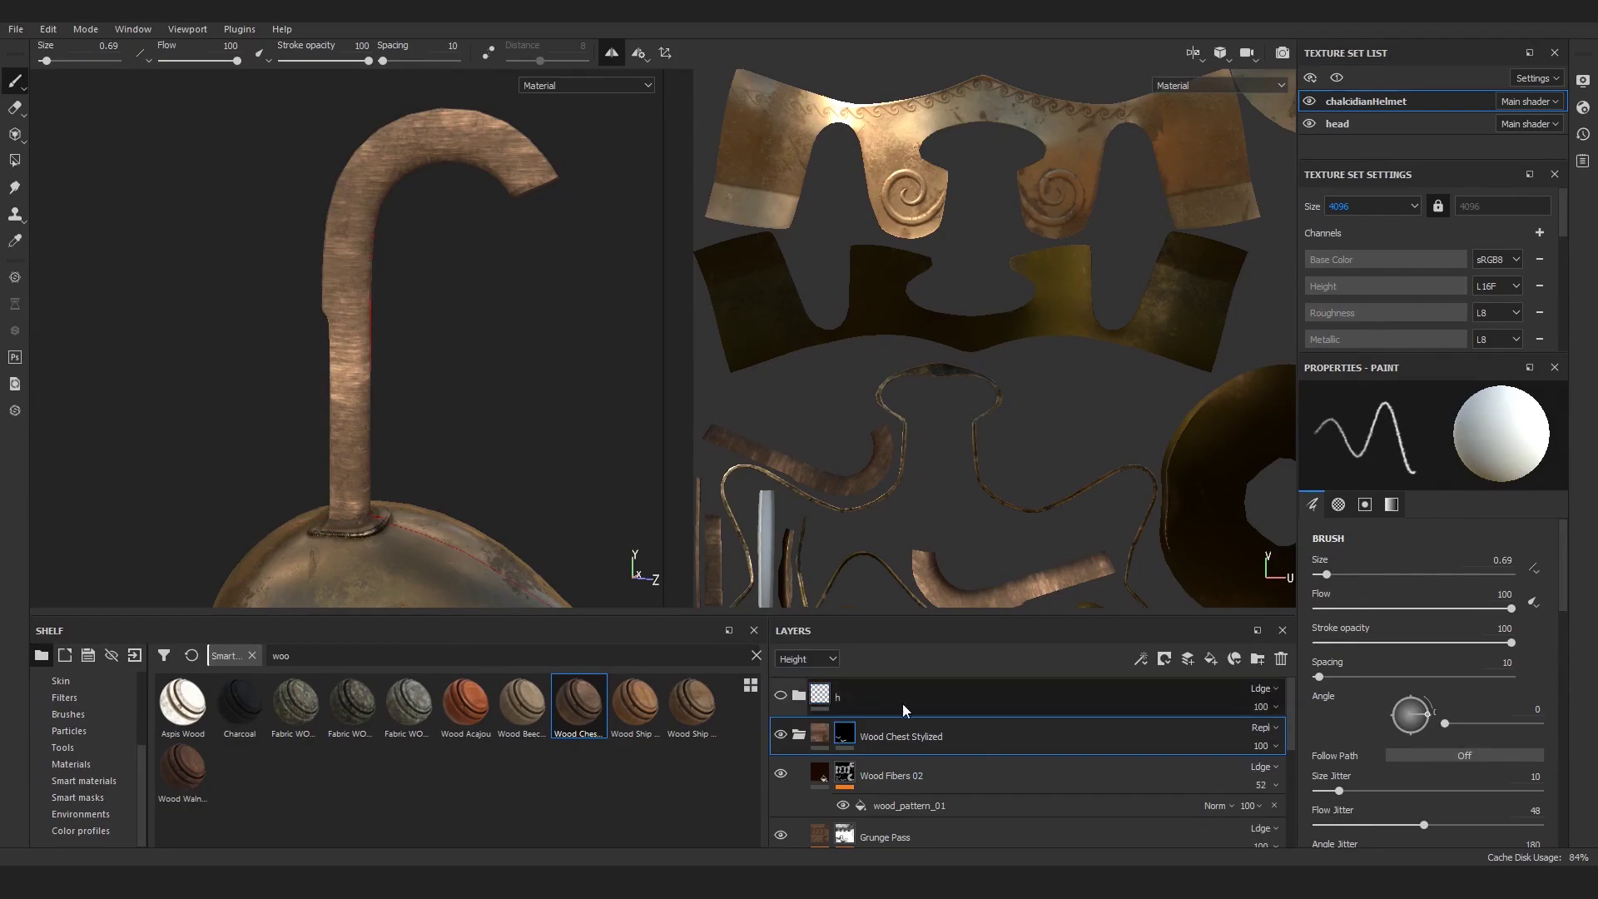
left_click(1265, 746)
left_click(1271, 775)
left_click(798, 734)
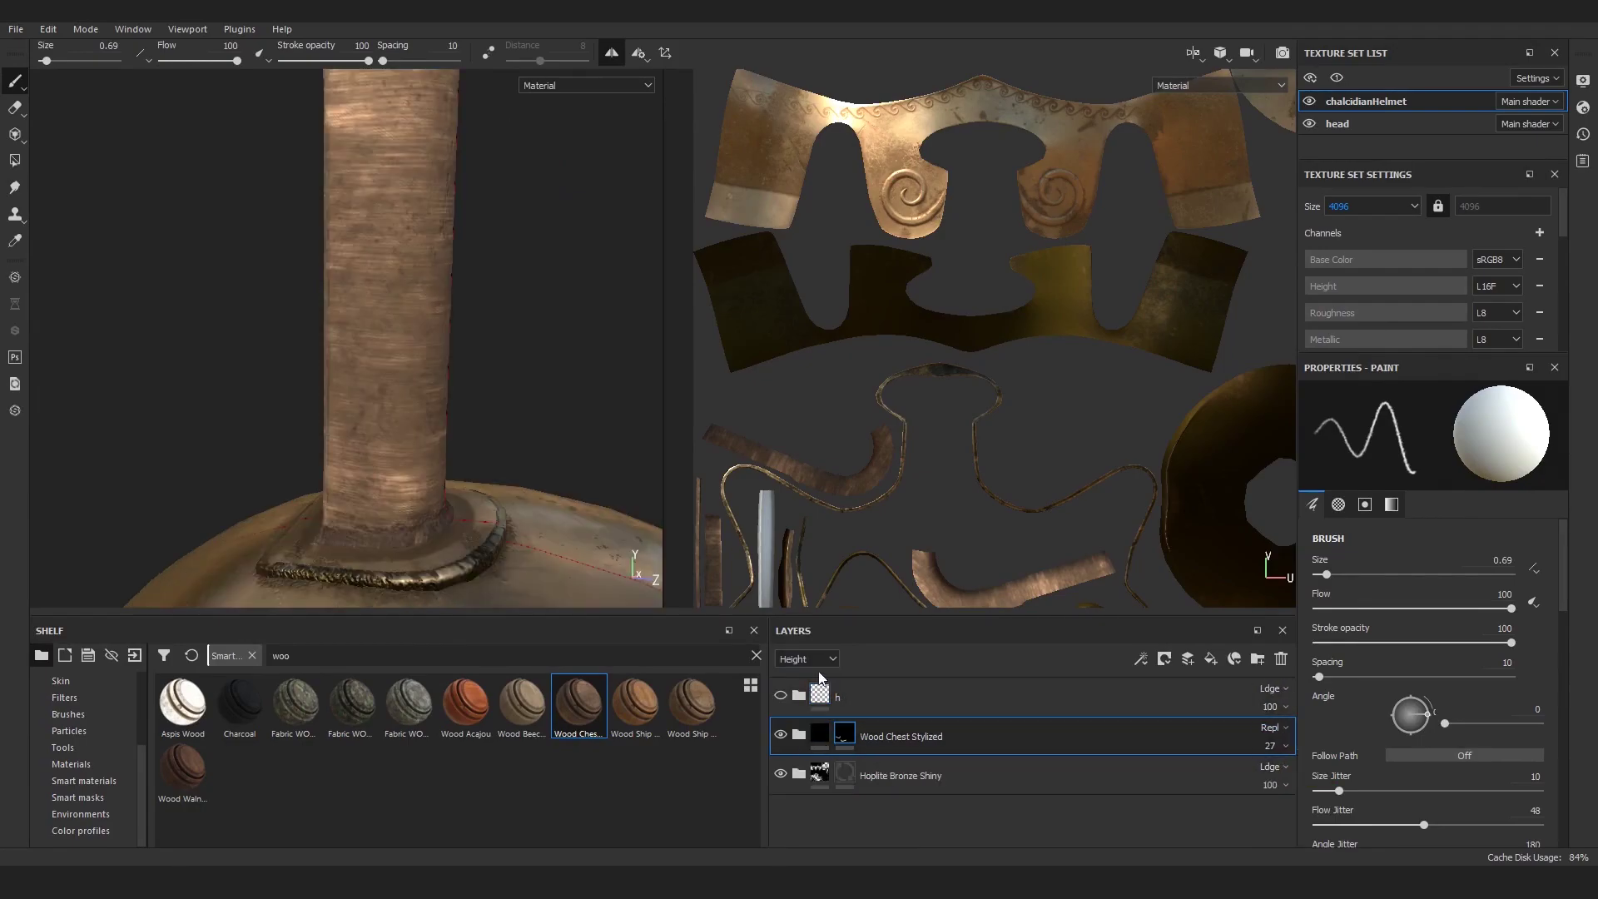
left_click(805, 658)
left_click(814, 674)
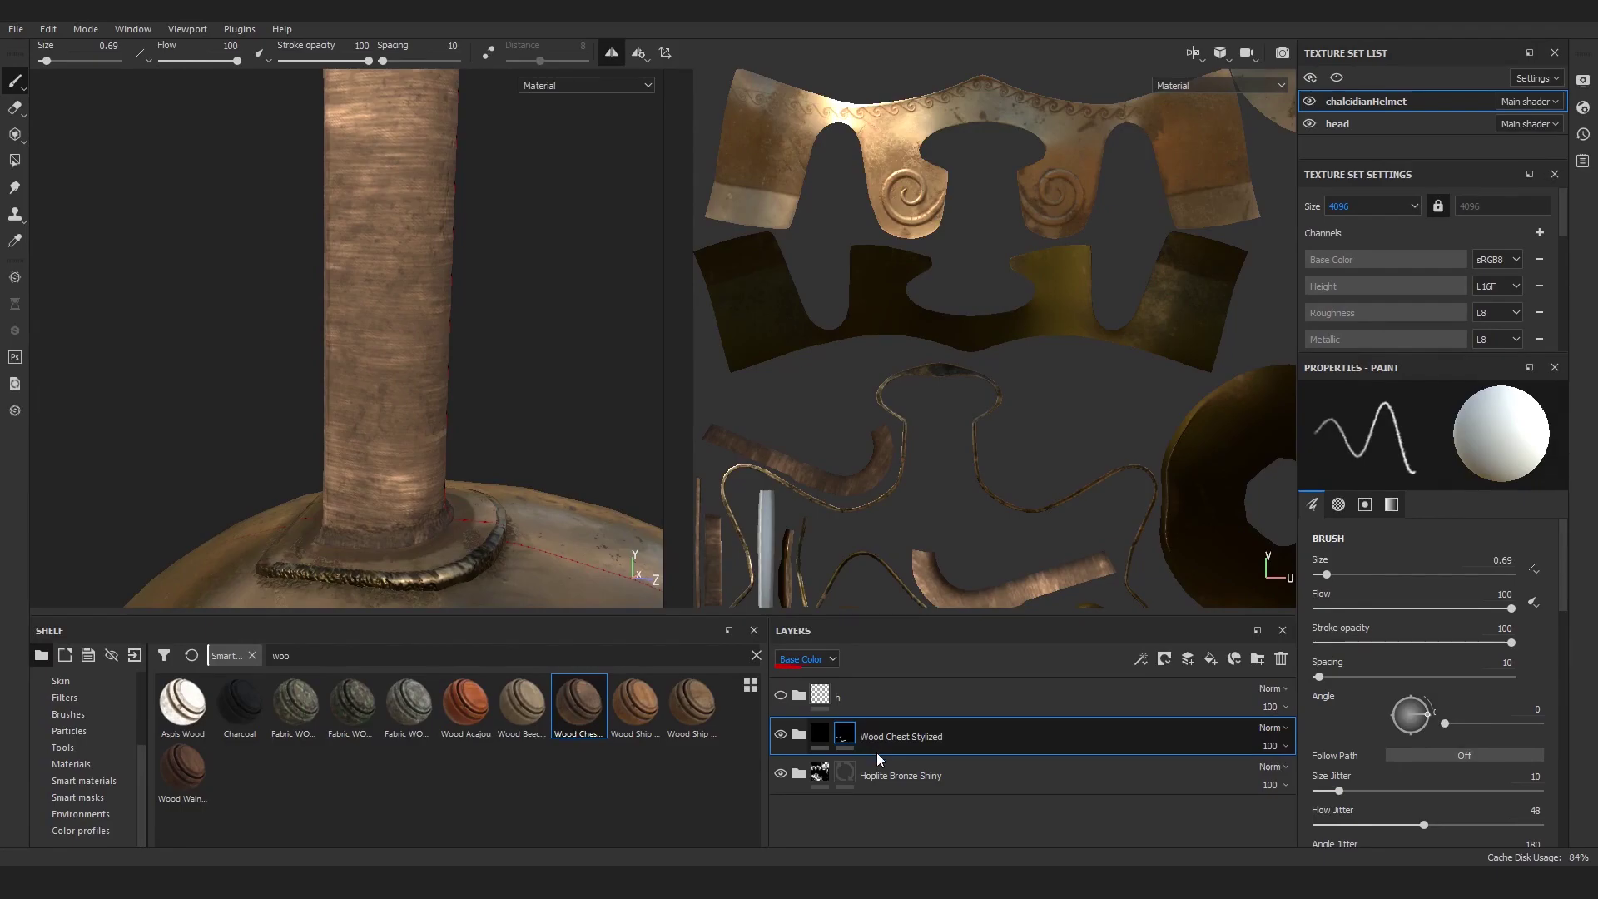
Step: Inspect the base of the crest holder with the Wood Chest Stylized group hidden and shown
left_click(7, 161)
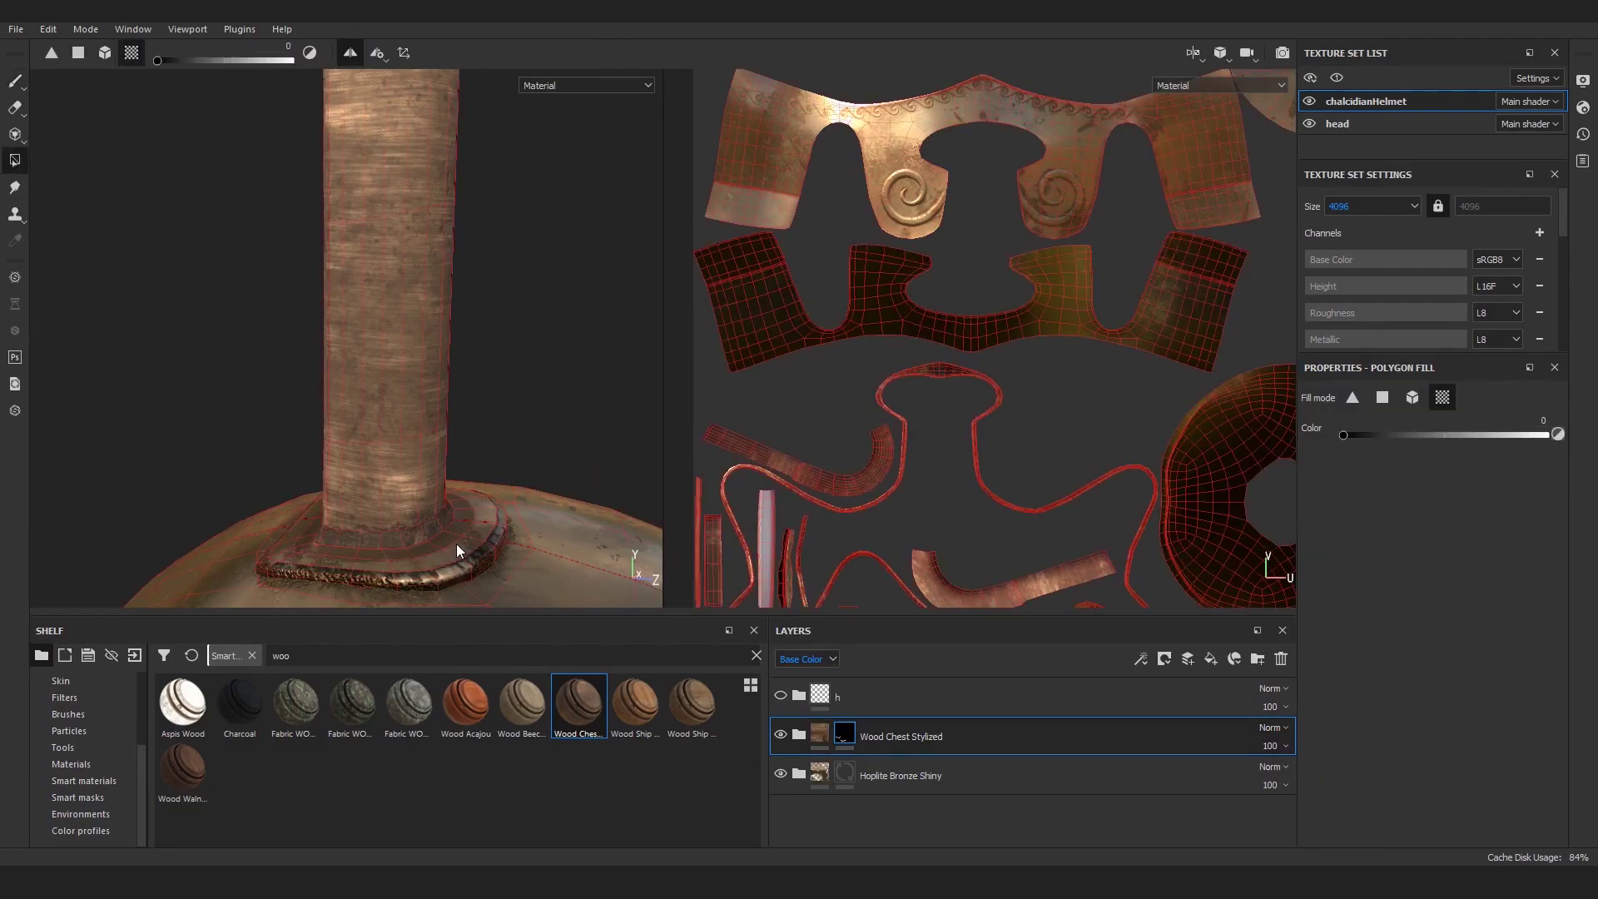
mouse_move(473, 484)
left_mouse_down("alt")
mouse_move(456, 537)
mouse_move(457, 478)
left_mouse_up("alt")
left_click_drag(247, 476, 329, 456, "alt")
left_click(781, 736)
left_click(781, 736)
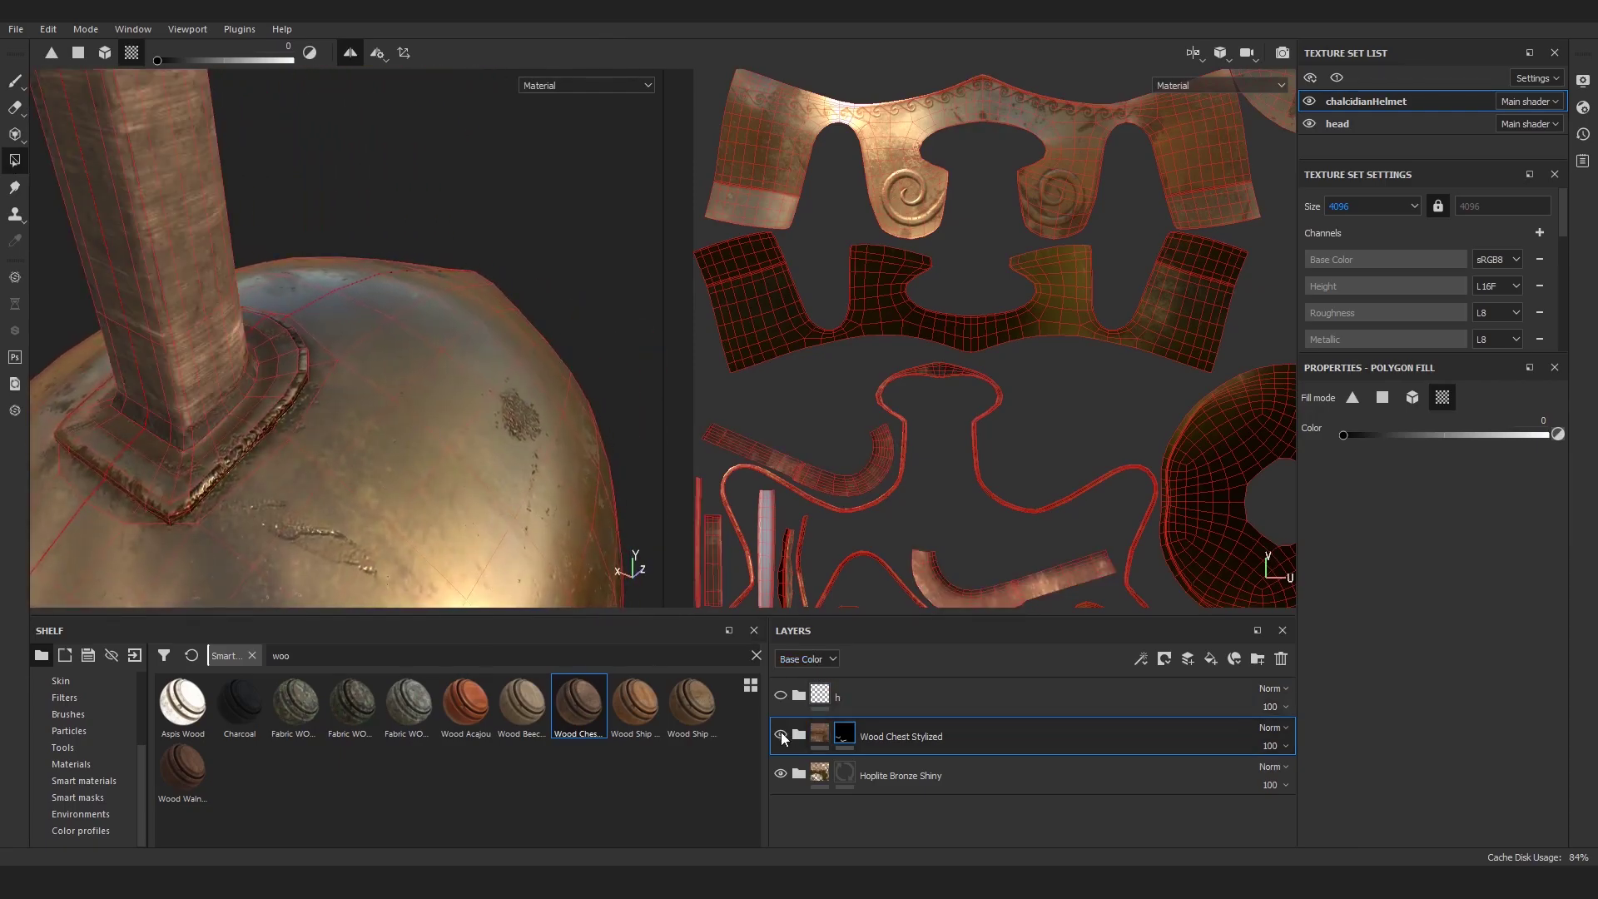
Step: Expand Hoplite Bronze Shiny, check the Cavity layer's effect, and add a Paint effect to its mask
left_click(800, 773)
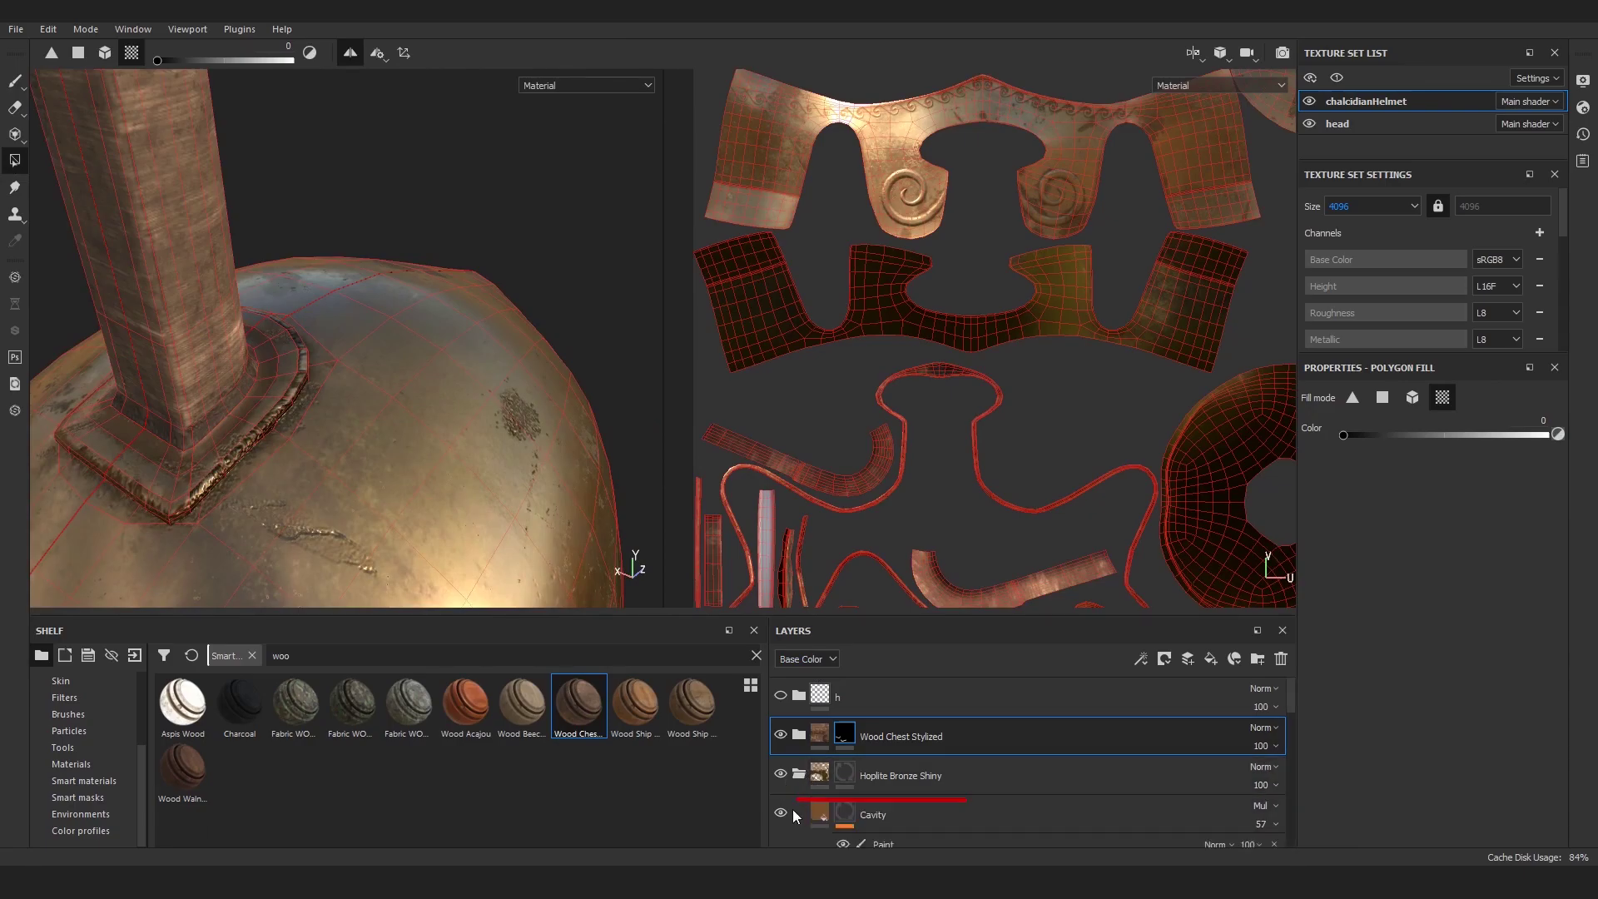
left_click(781, 812)
left_click(782, 812)
left_click(781, 813)
left_click(782, 810)
scroll(872, 797, "down", 1)
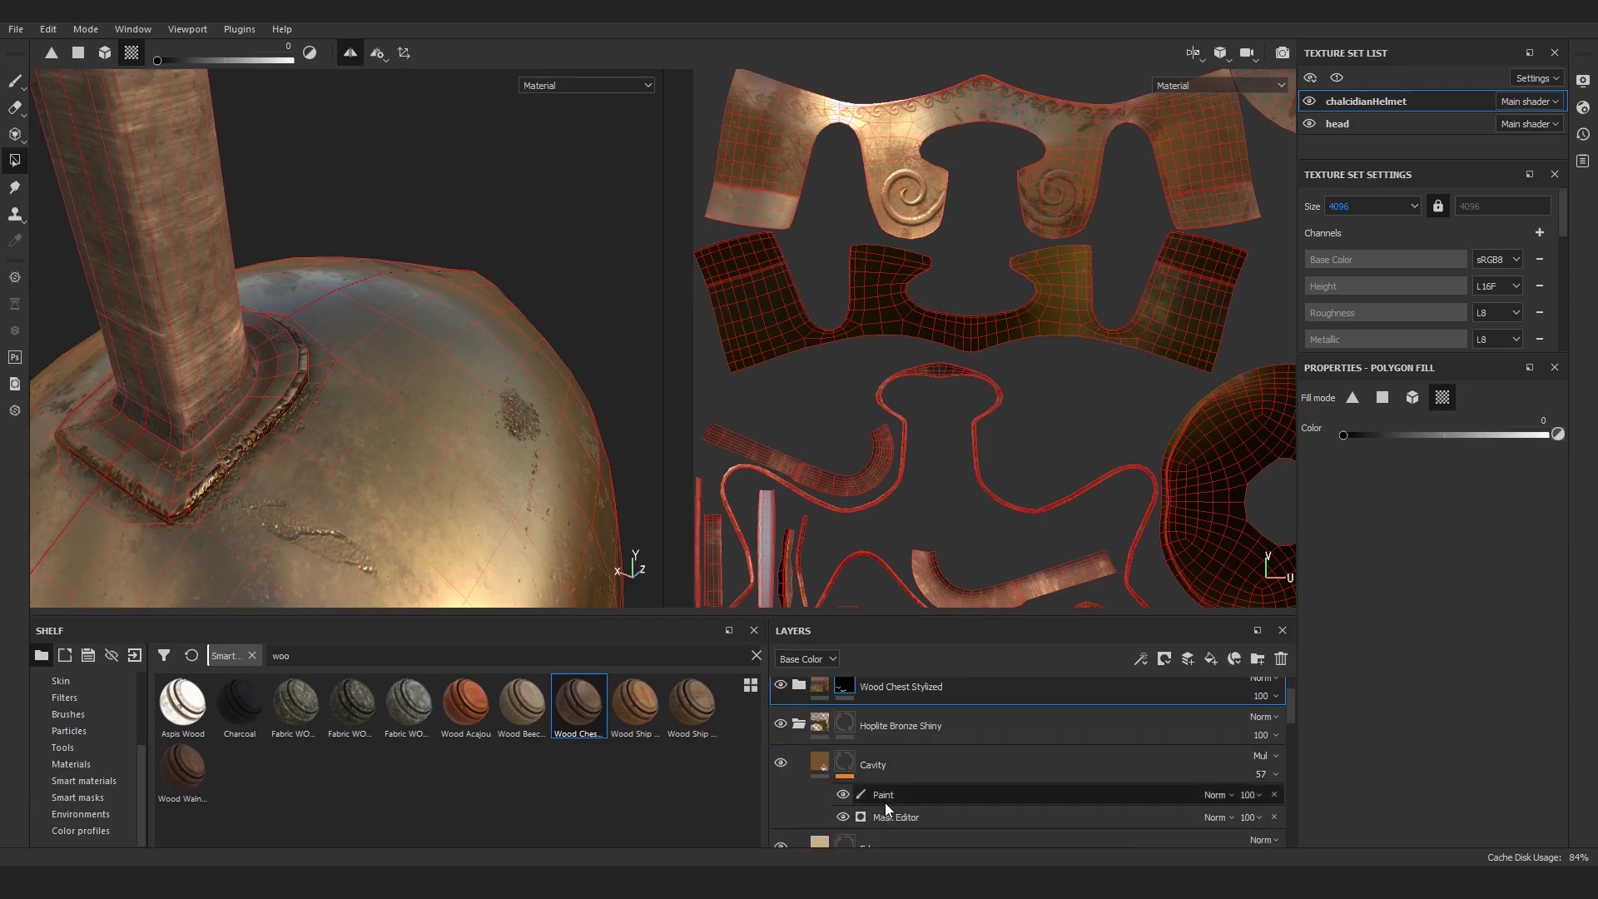
left_click(885, 801)
left_click(1141, 659)
left_click(1163, 702)
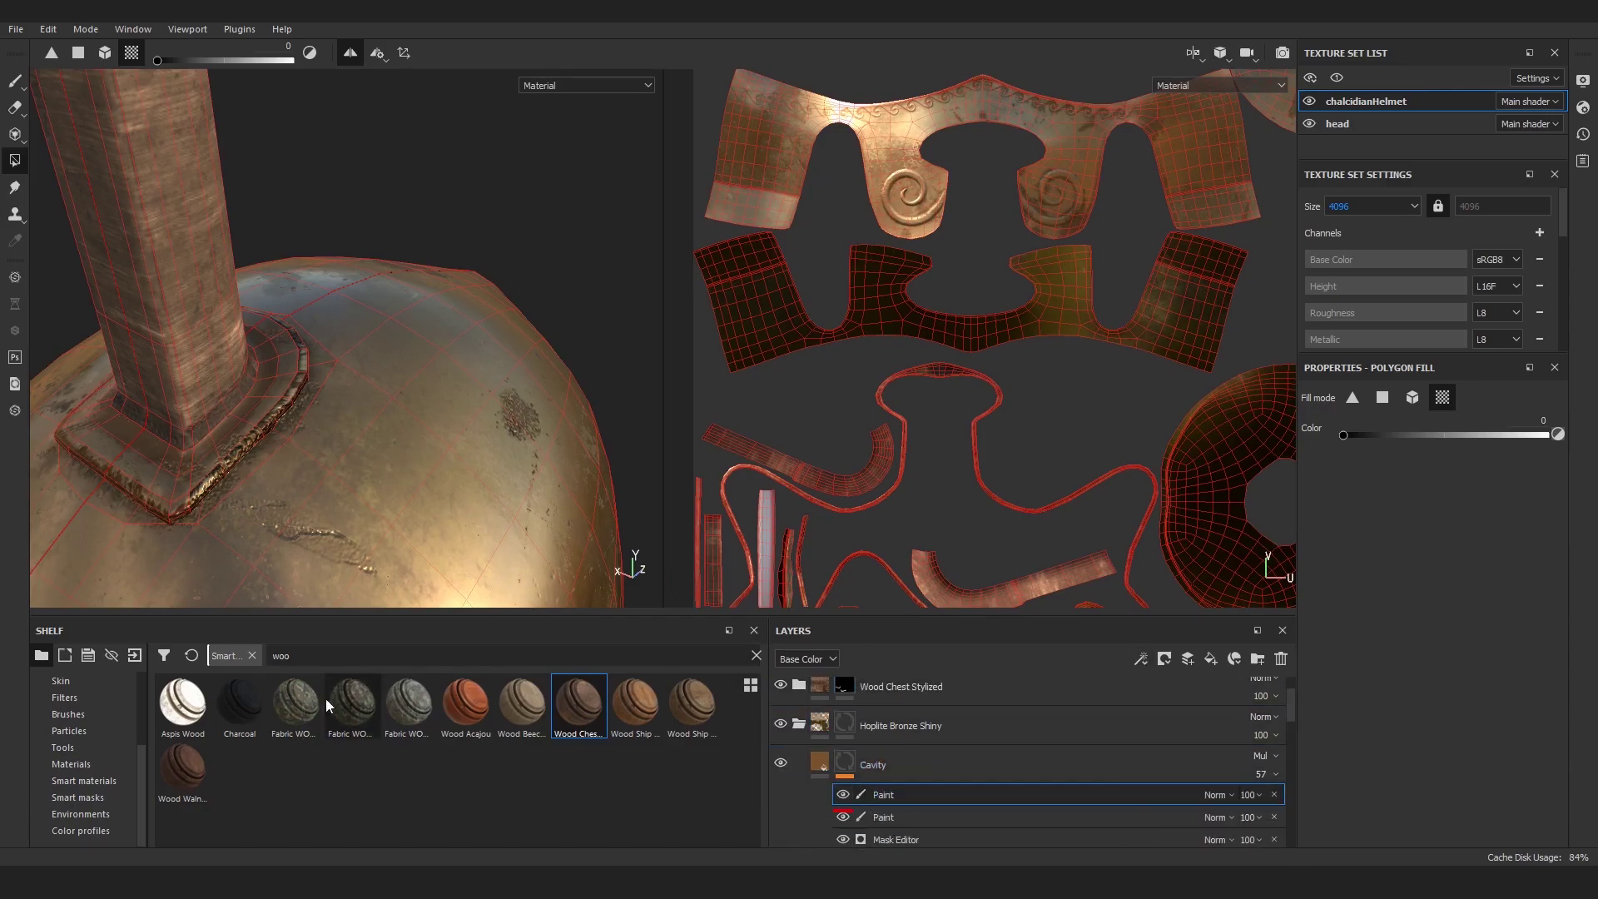
Step: Paint out the Cavity effect around the crest holder's base using the Dirt 1 brush at size 2.73
left_click(75, 716)
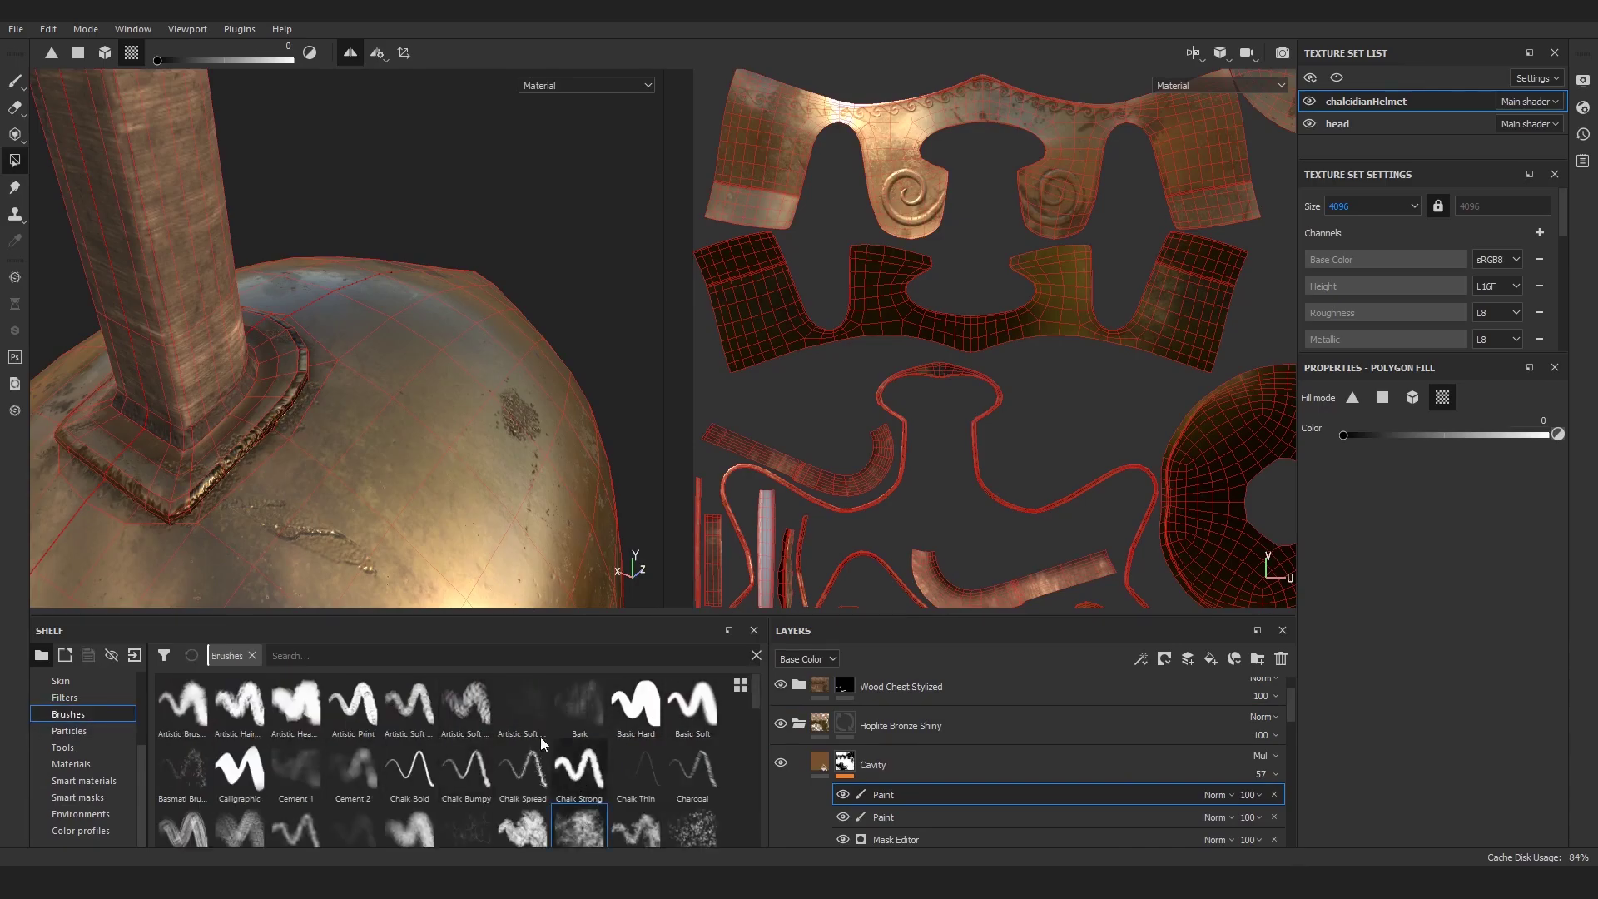
left_click(580, 826)
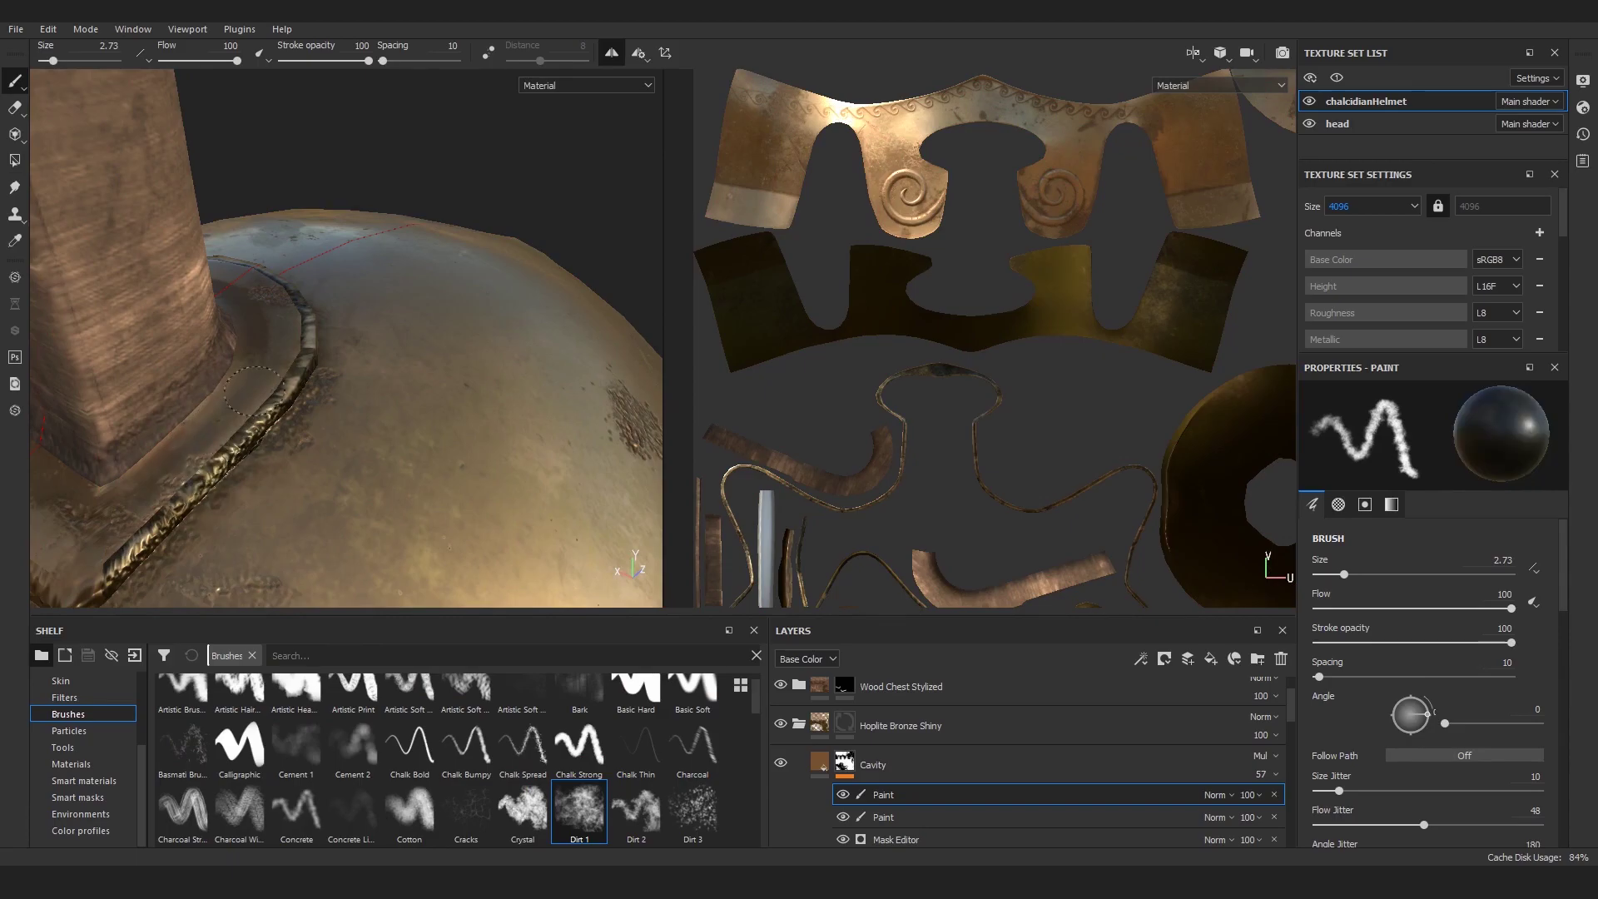
mouse_move(258, 358)
left_mouse_down()
mouse_move(274, 296)
mouse_move(75, 558)
left_mouse_up()
middle_click_drag(91, 533, 295, 521, "alt")
left_click_drag(304, 466, 243, 454)
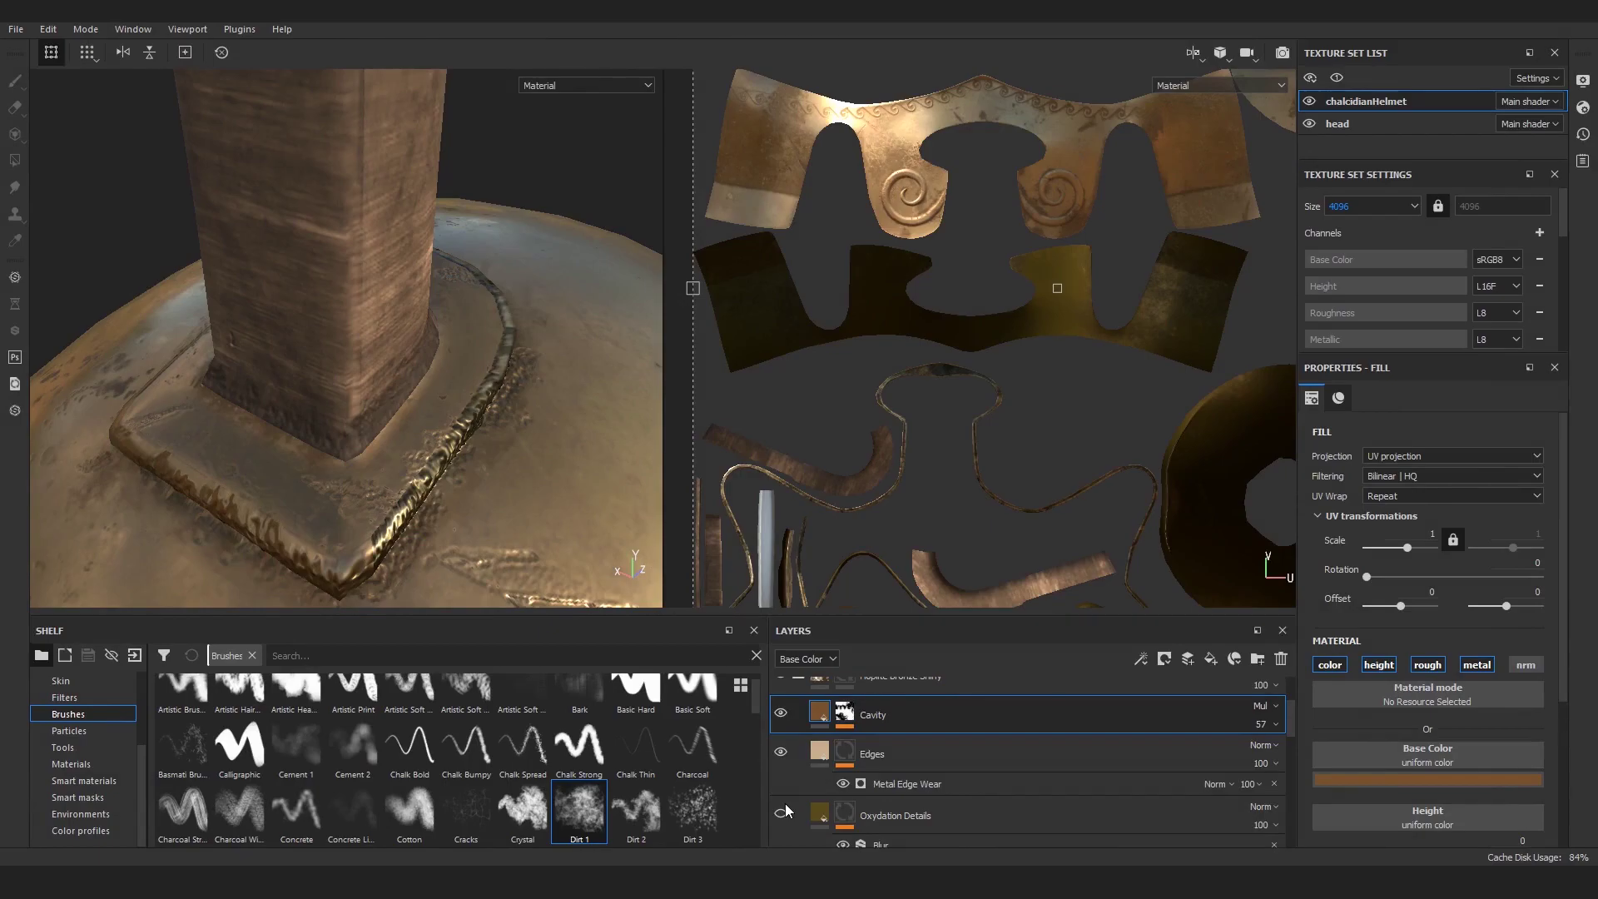
Step: Add a Paint effect to the Oxydation Details layer's mask
left_click(930, 815)
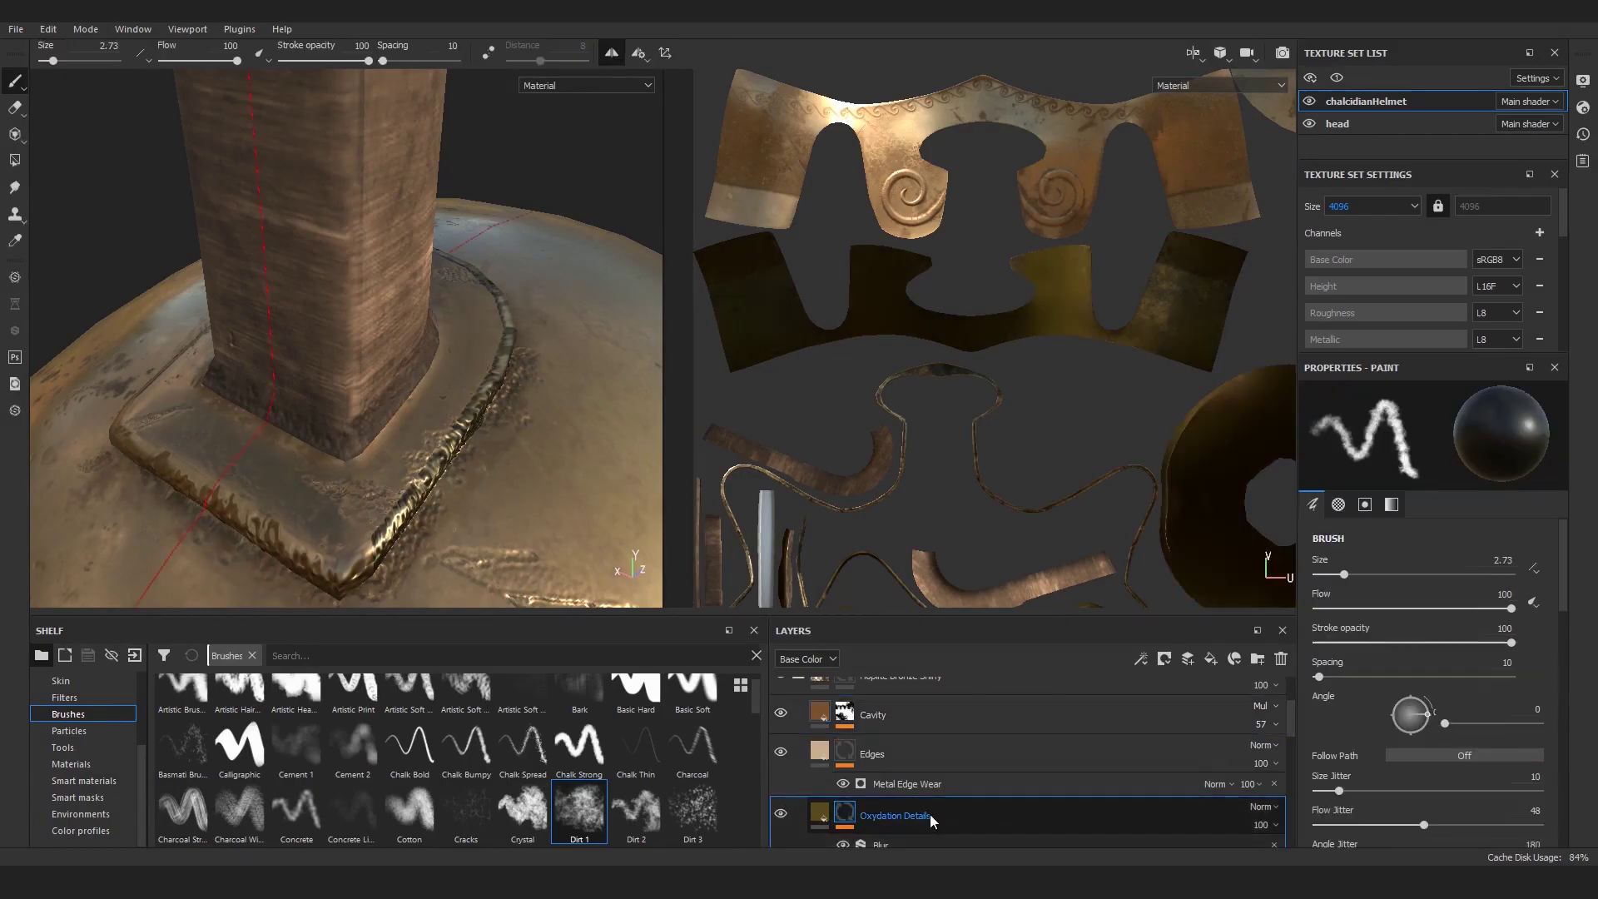
scroll(928, 810, "down", 2)
left_click(1139, 659)
left_click(1147, 699)
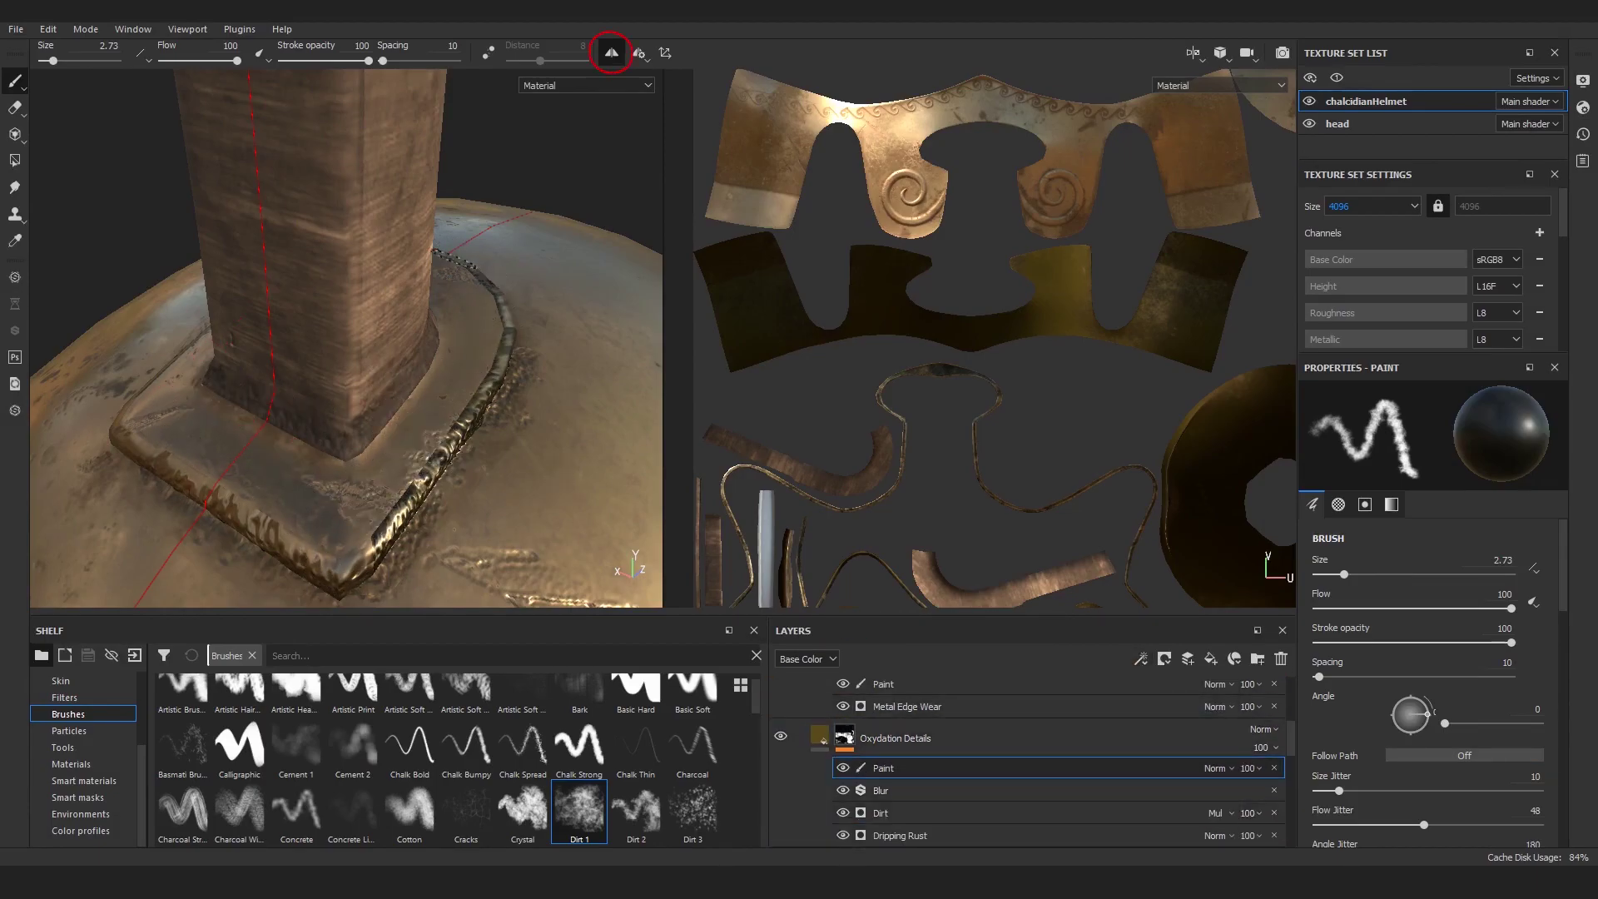
Step: Check the Scratching and Oxydation layers' effect on the base, and add a Paint effect to the Noise Overlay mask
left_click(818, 739)
left_click(819, 772)
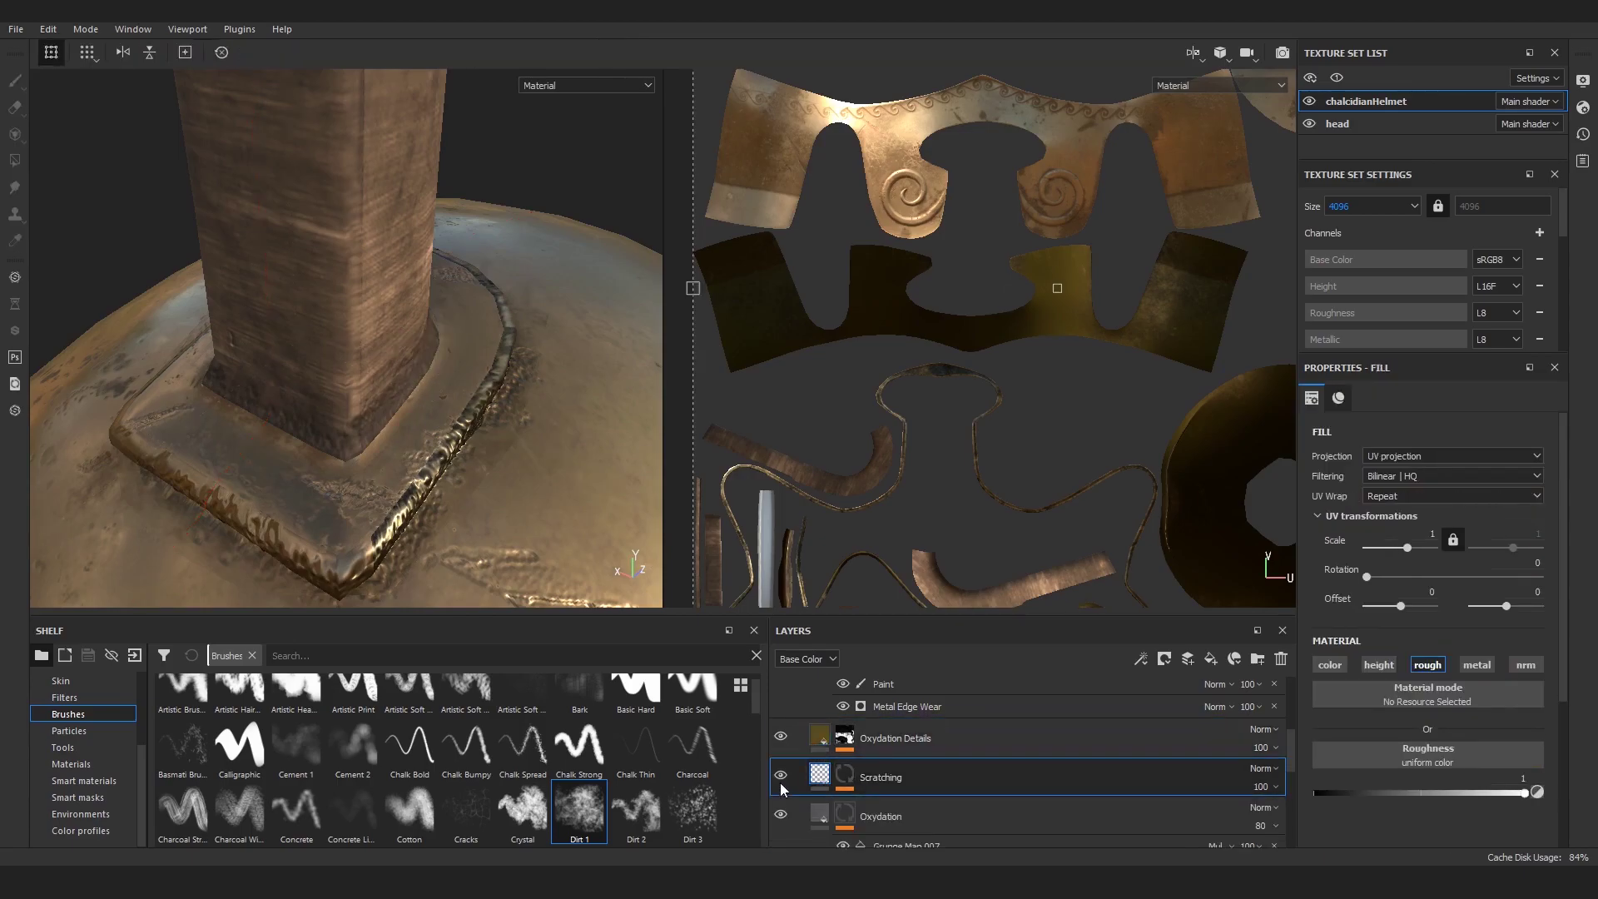
scroll(780, 789, "down", 1)
left_click(783, 771)
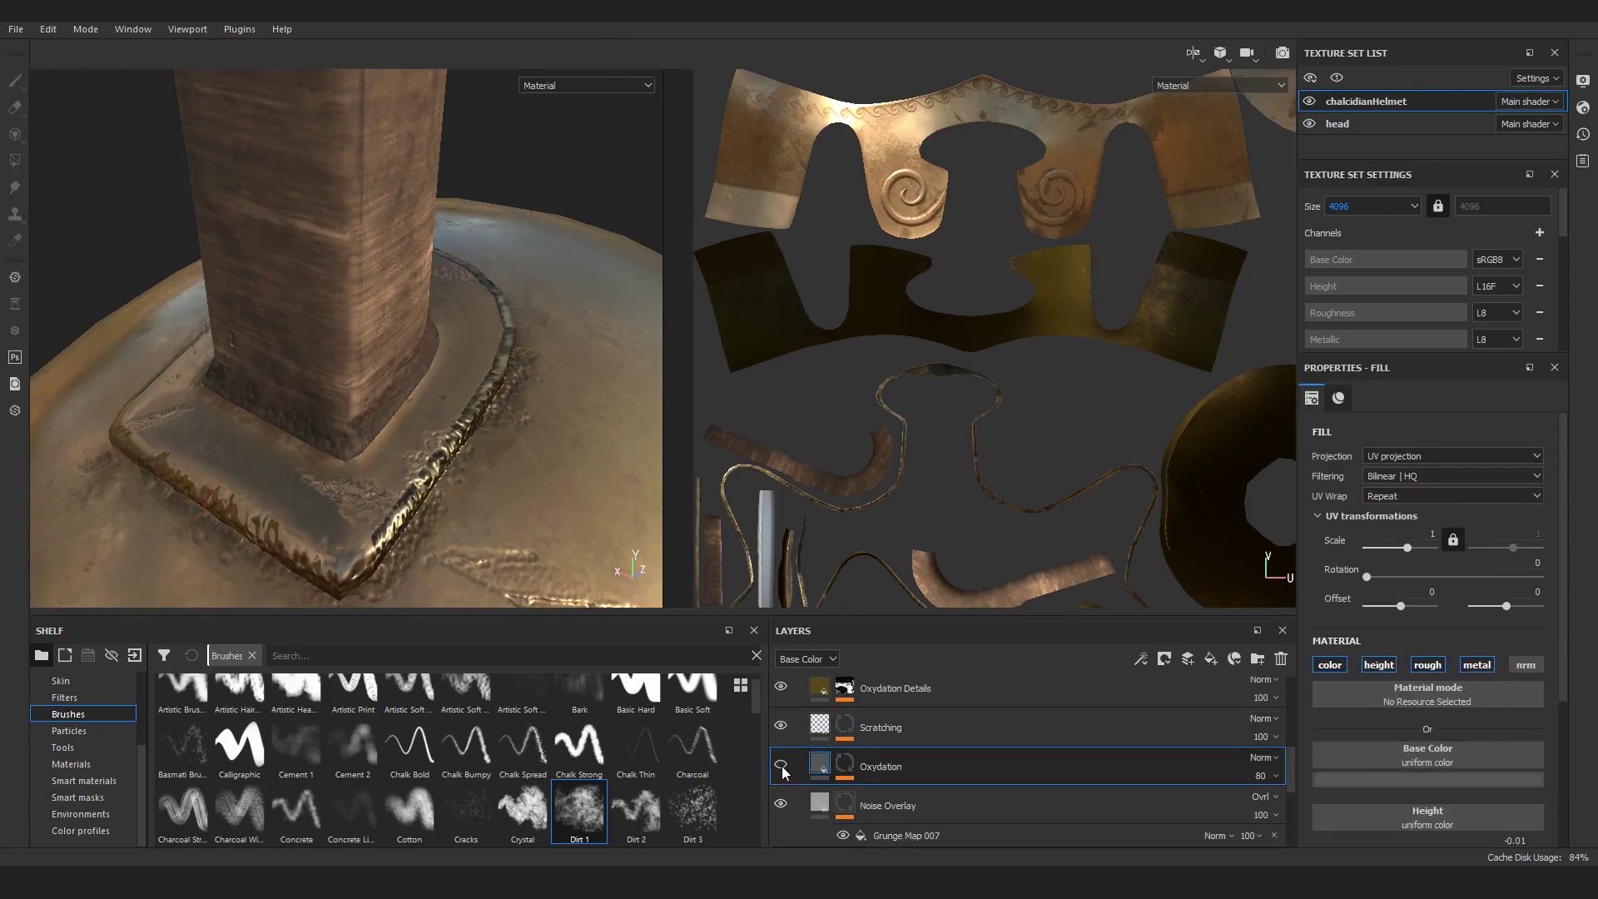
left_click(893, 798)
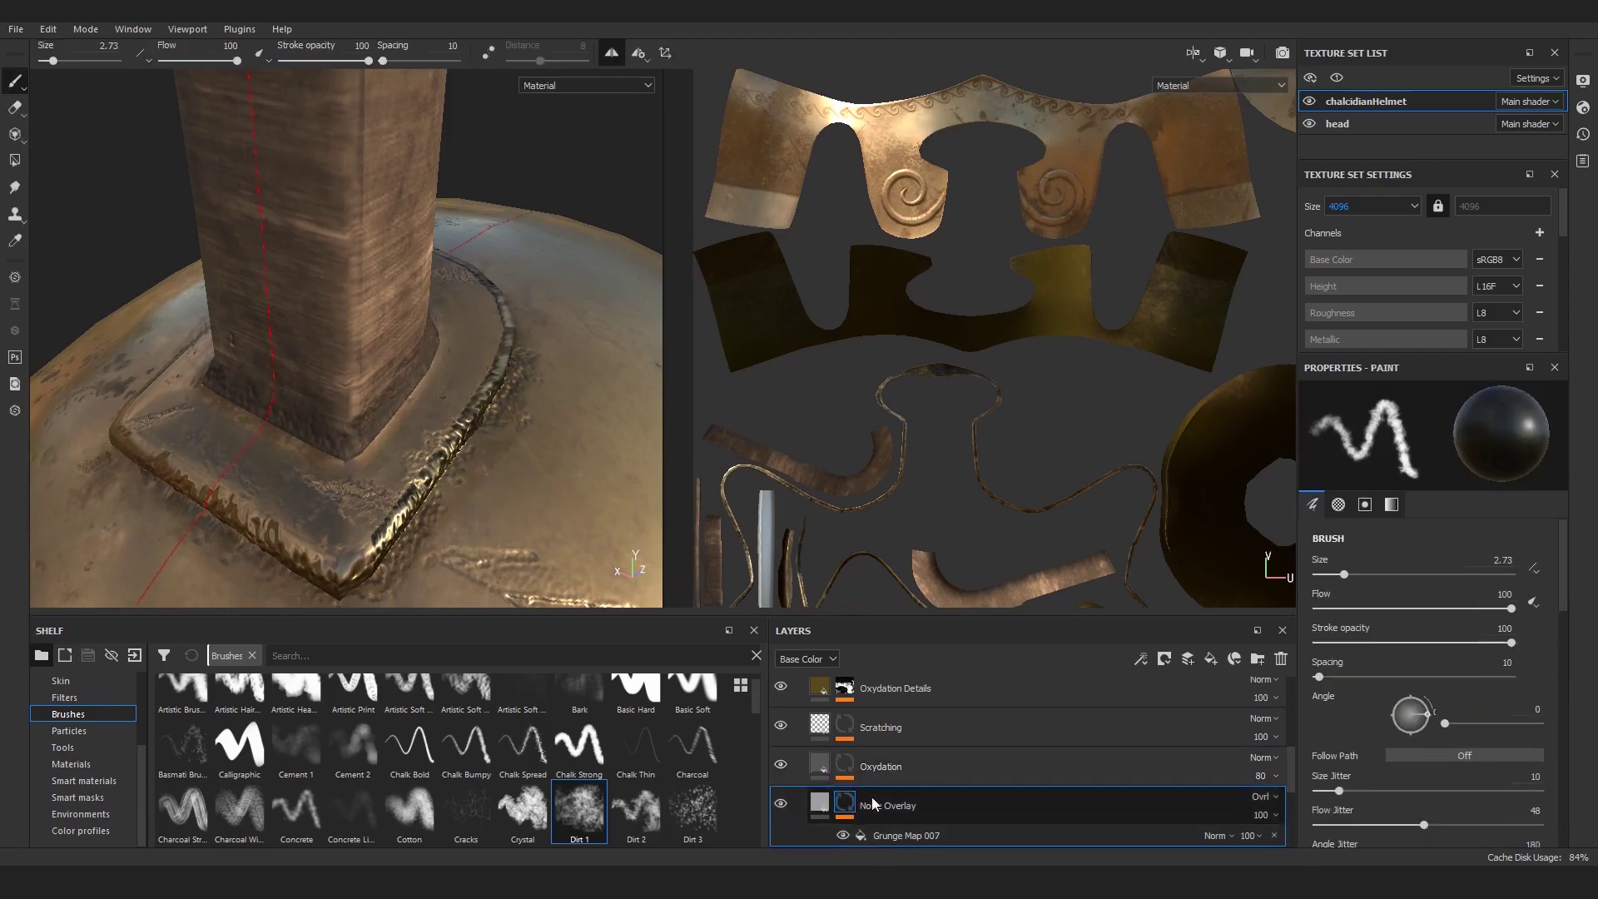
left_click(1141, 659)
left_click(1182, 696)
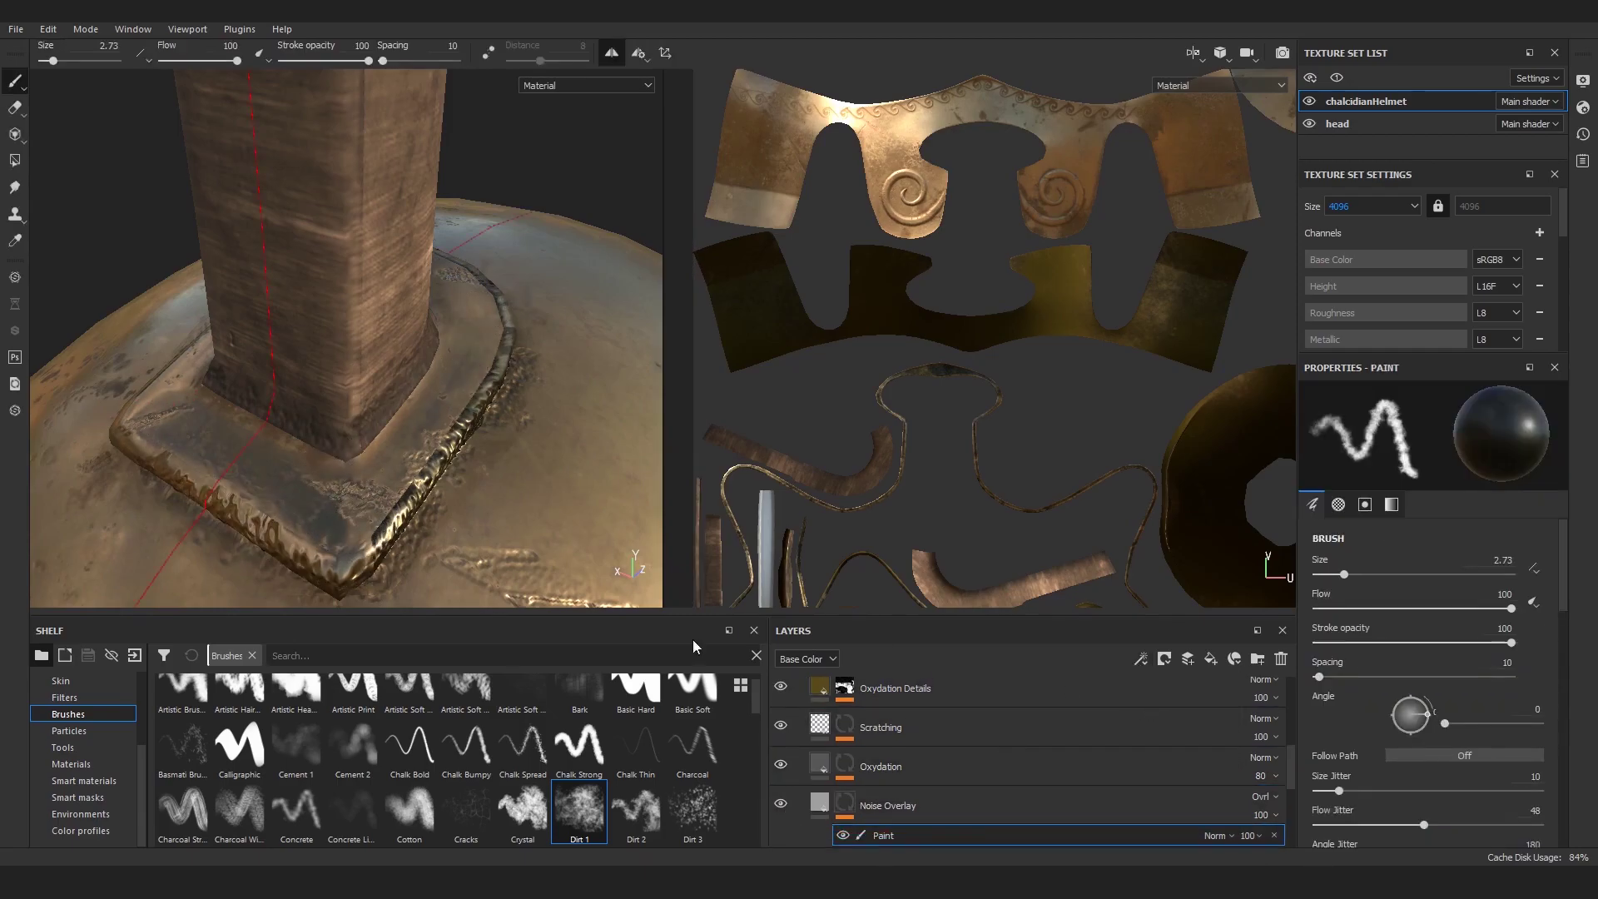
Step: Check the Darken layer's effect on the base and add a Paint effect to its mask
scroll(812, 715, "down", 3)
left_click(819, 705)
left_click(819, 743)
left_click(780, 782)
left_click(780, 785)
left_click(910, 815)
left_click(1143, 662)
left_click(1153, 701)
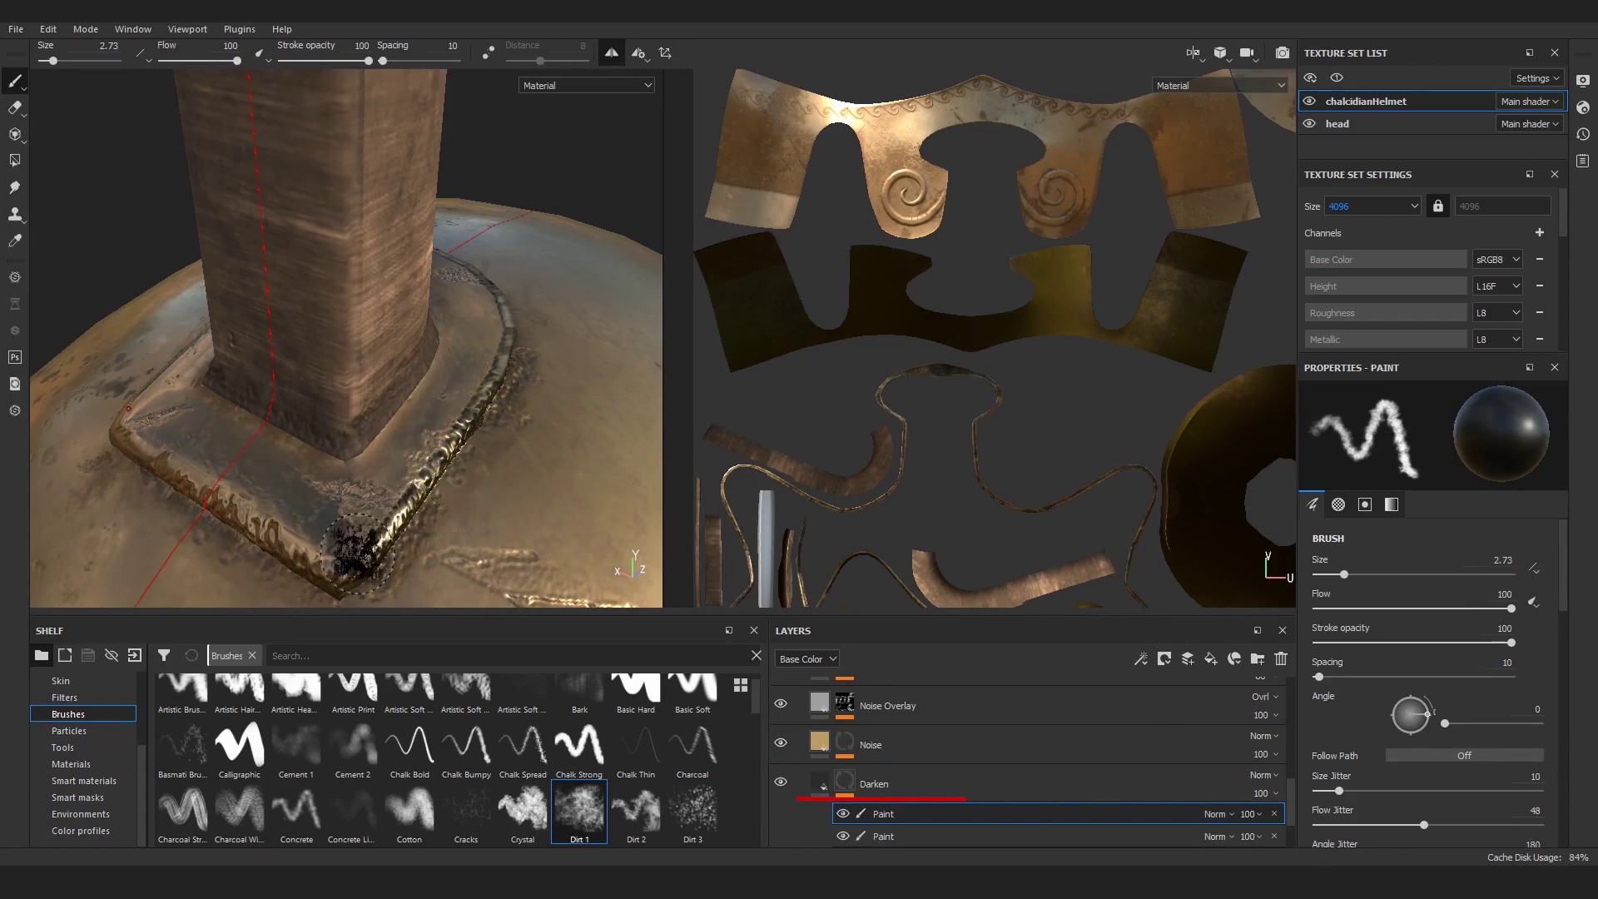
Step: Undo the last brush stroke and dab the Dirt 1 brush on the base's edge in the Darken mask
key("ctrl+z")
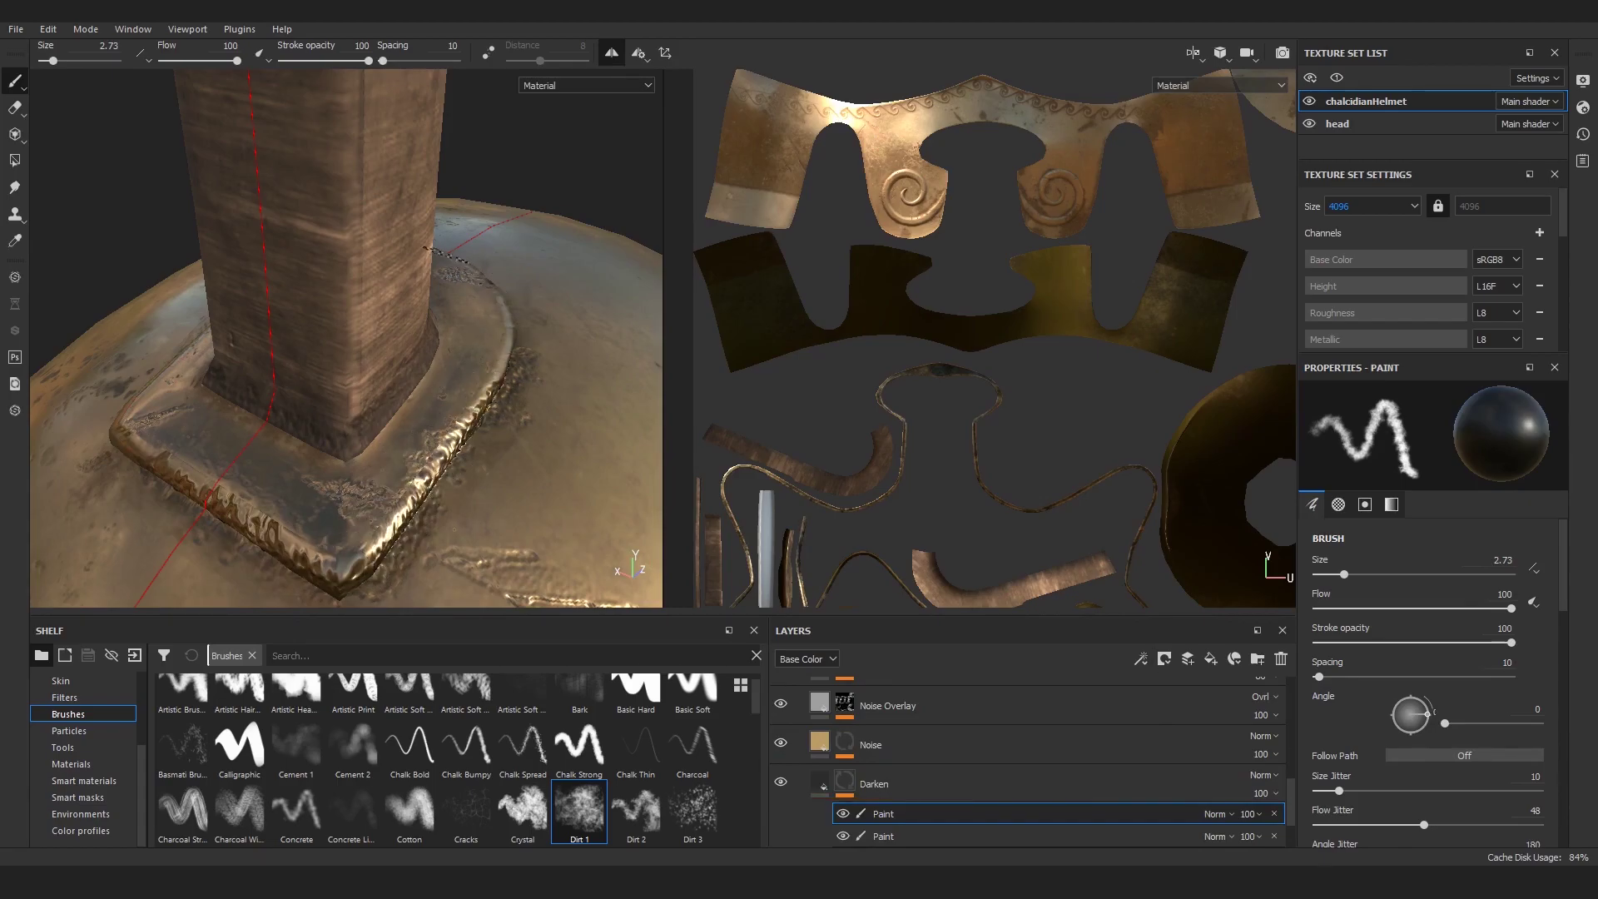
left_click(177, 469)
left_click_drag(177, 468, 387, 403, "alt")
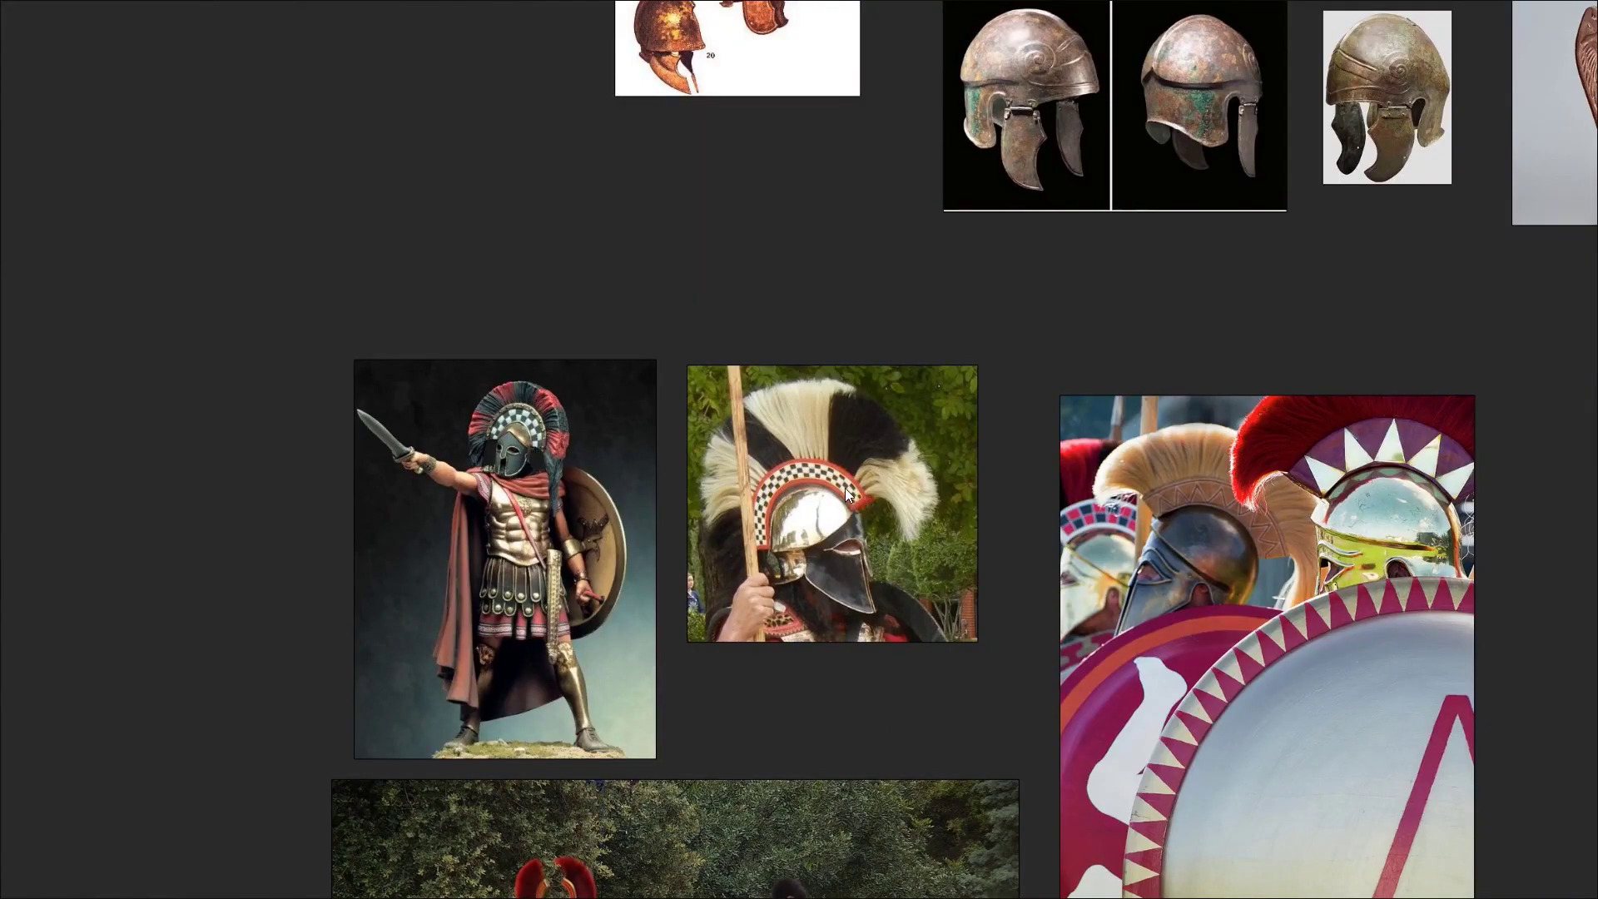
Step: Switch to the reference board and examine the crest designs in the hoplite helmet photos
middle_click_drag(1217, 220, 1196, 4)
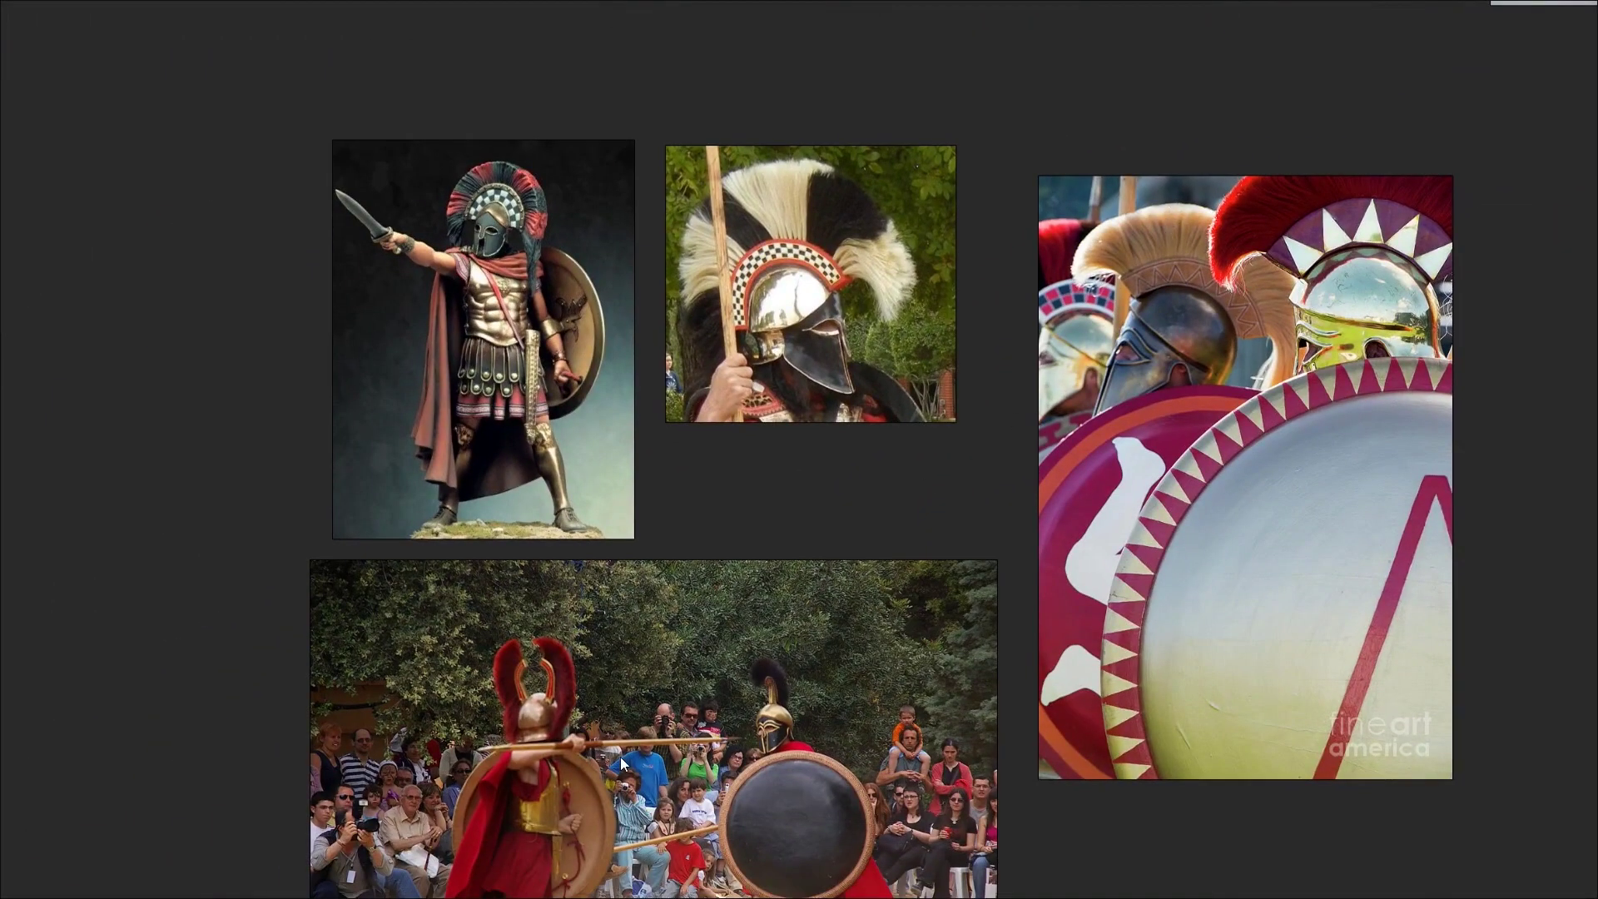
middle_click_drag(1199, 4, 1217, 220)
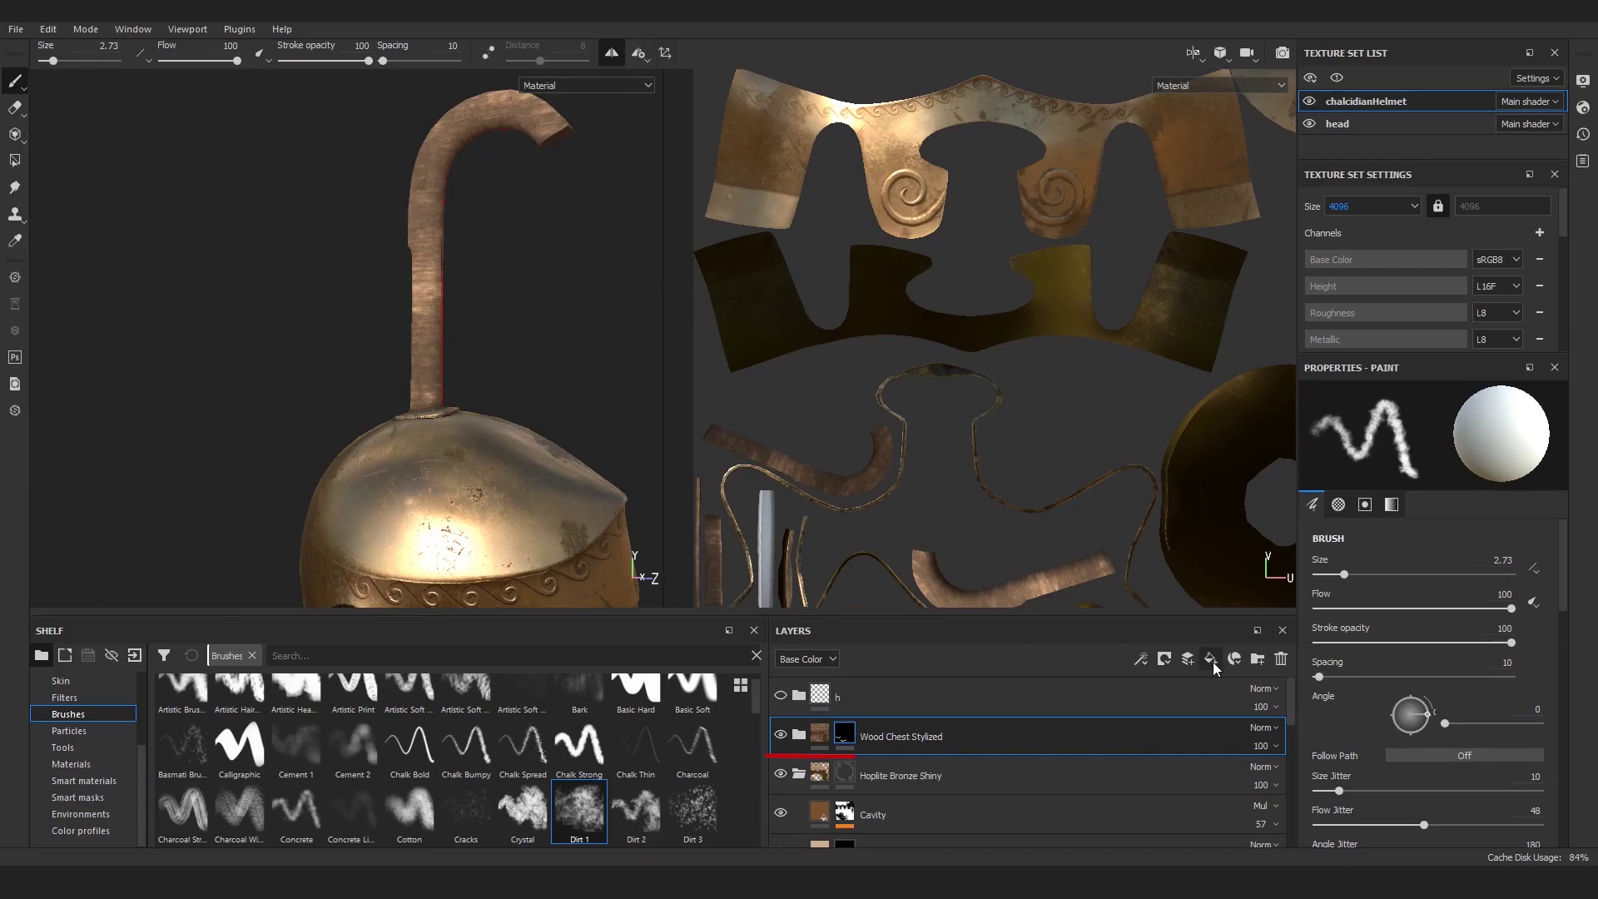
Step: Add a fill layer above Wood Chest Stylized with only the color and roughness channels enabled
left_click(1212, 662)
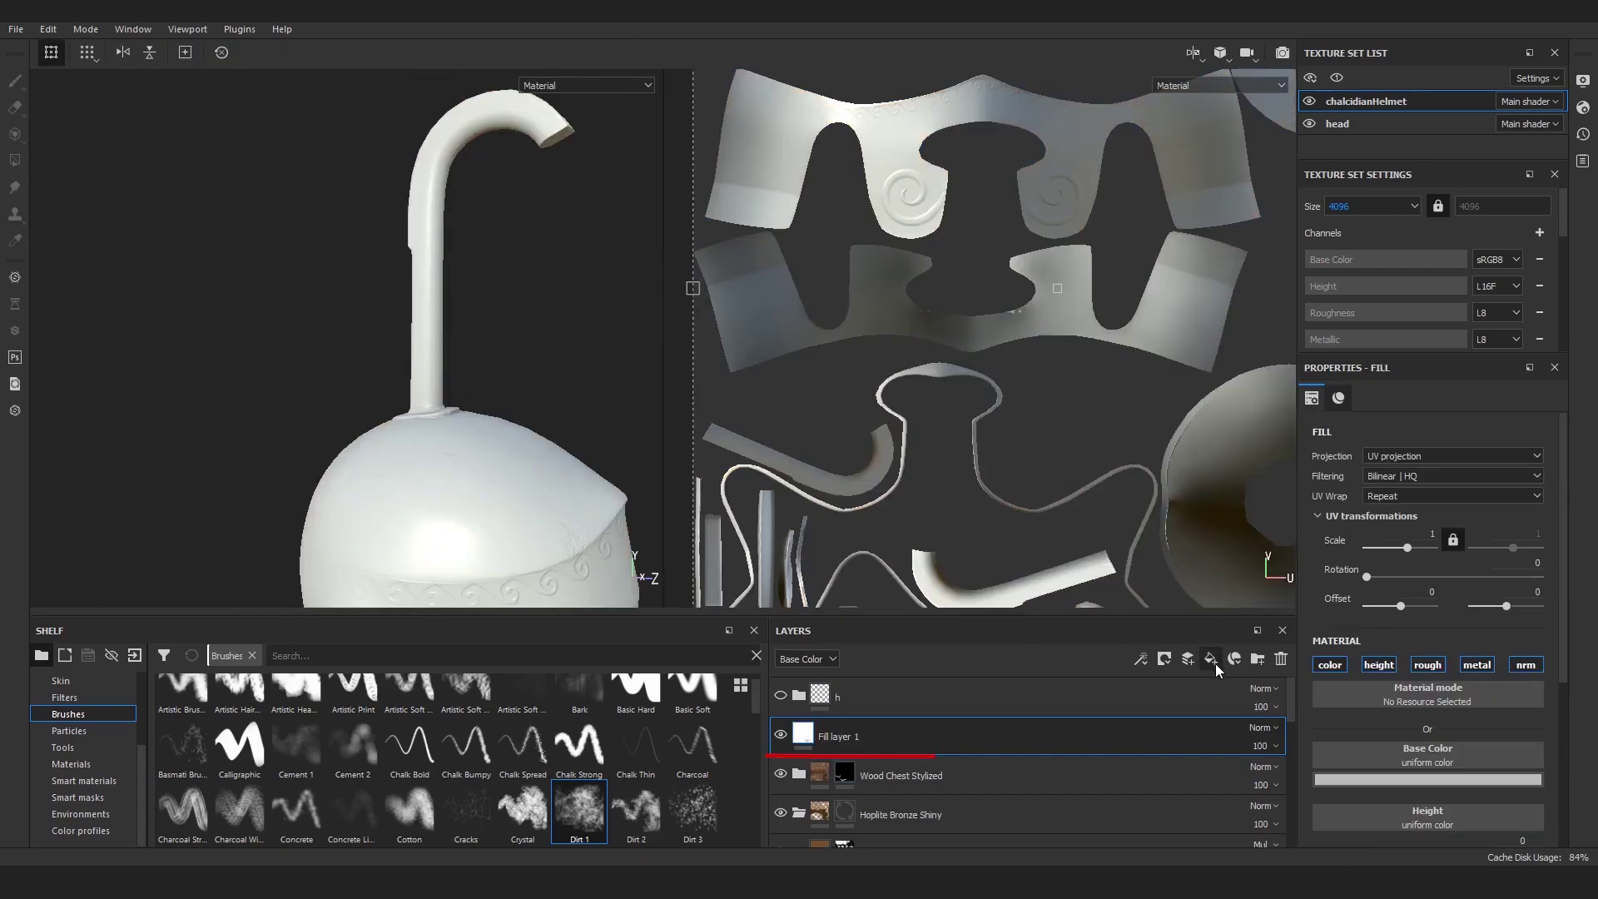
left_click(1378, 664)
left_click(1476, 664)
left_click(1525, 665)
scroll(1433, 755, "down", 3)
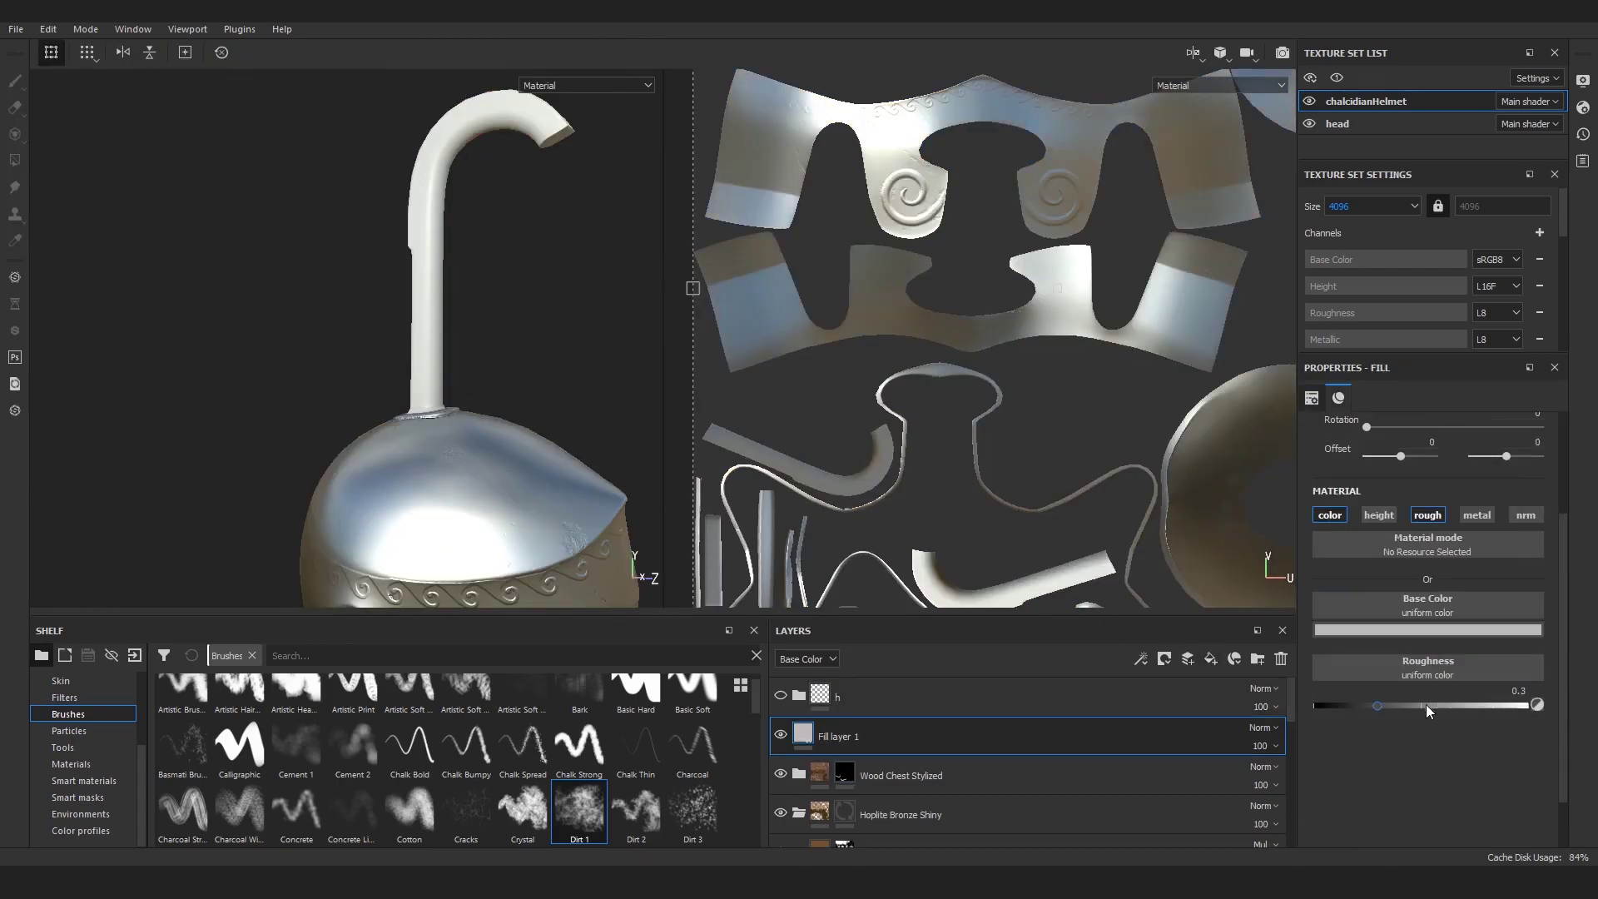
Step: Set Fill layer 1's roughness to about 0.84 and add a black mask to the layer
left_click_drag(1407, 706, 1494, 714)
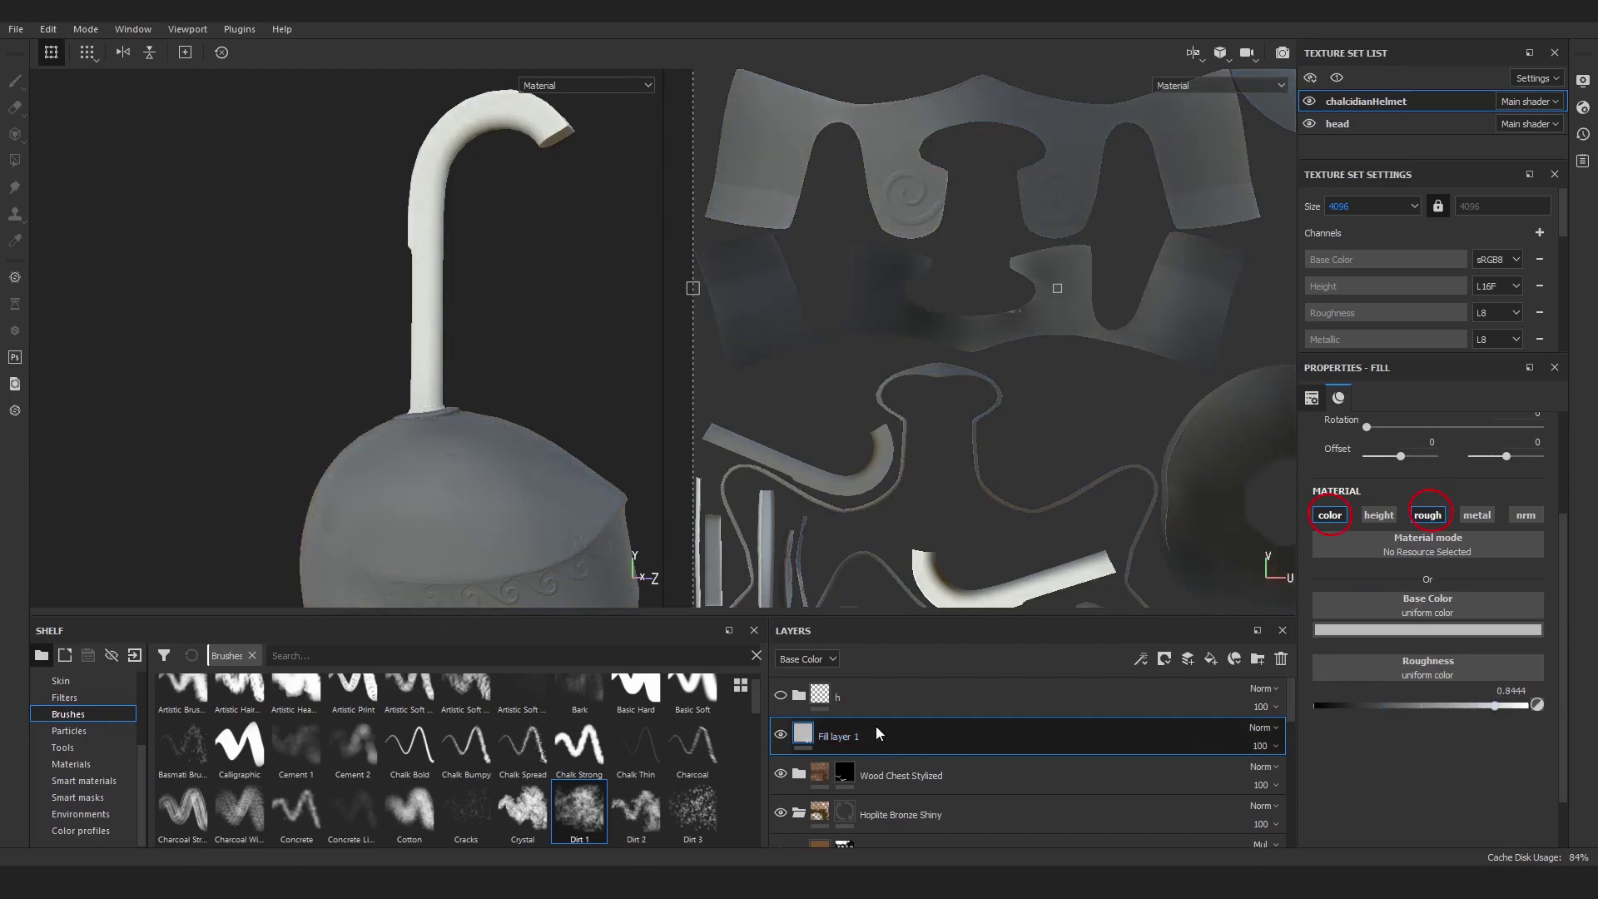
left_click(1163, 659)
left_click(1173, 694)
left_click(829, 731)
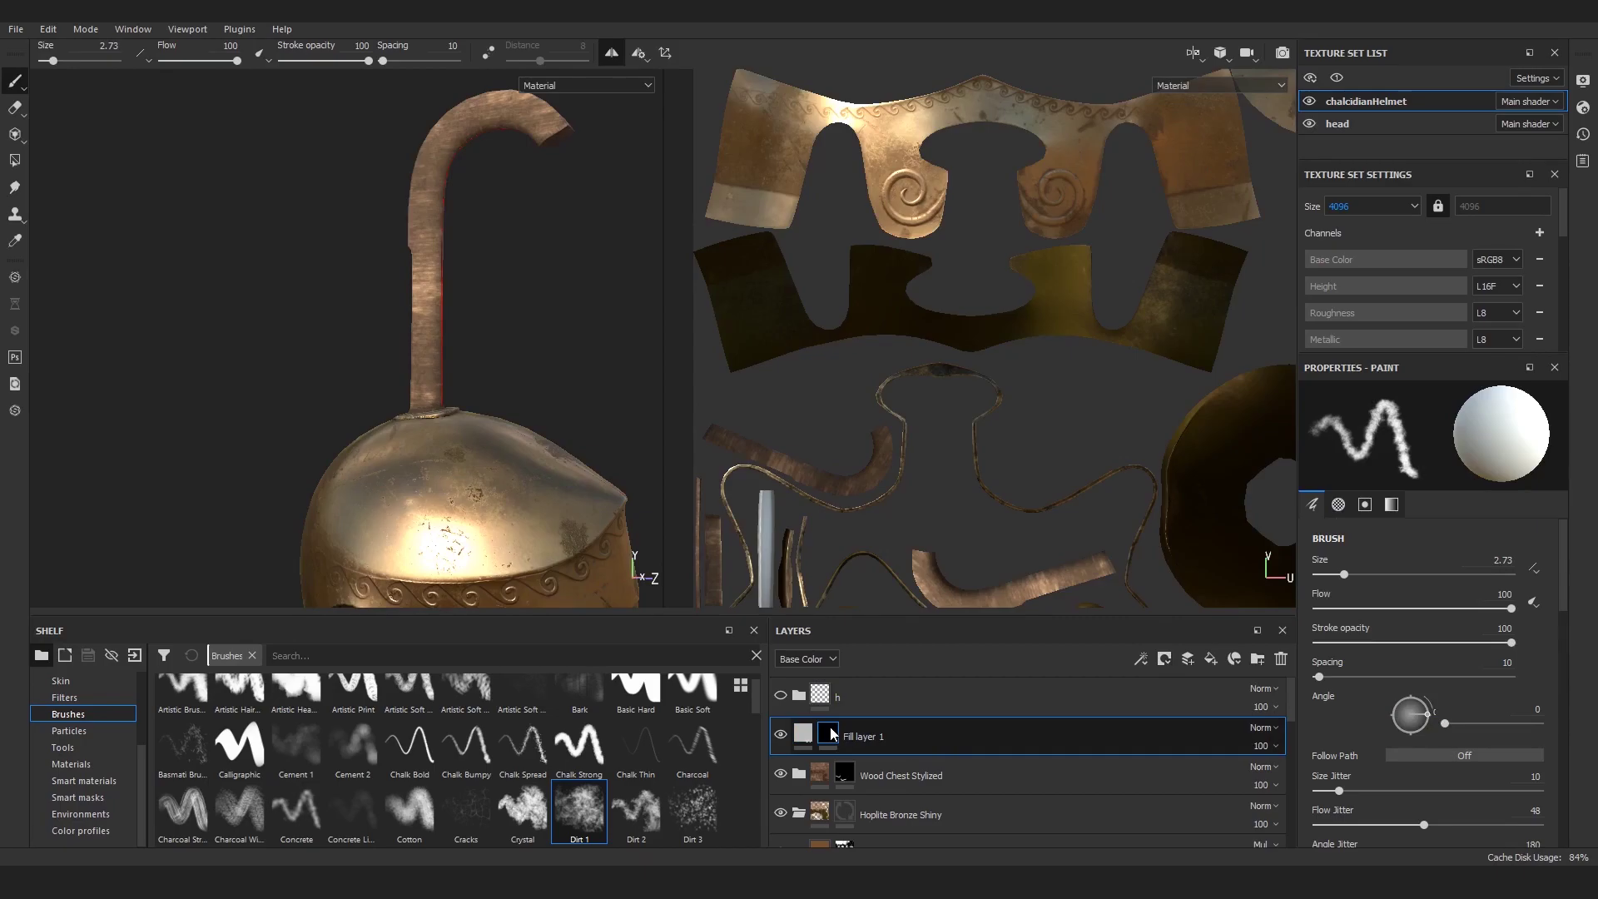
Step: Copy the Wood Chest Stylized folder's mask and paste it into Fill layer 1's mask
right_click(830, 732)
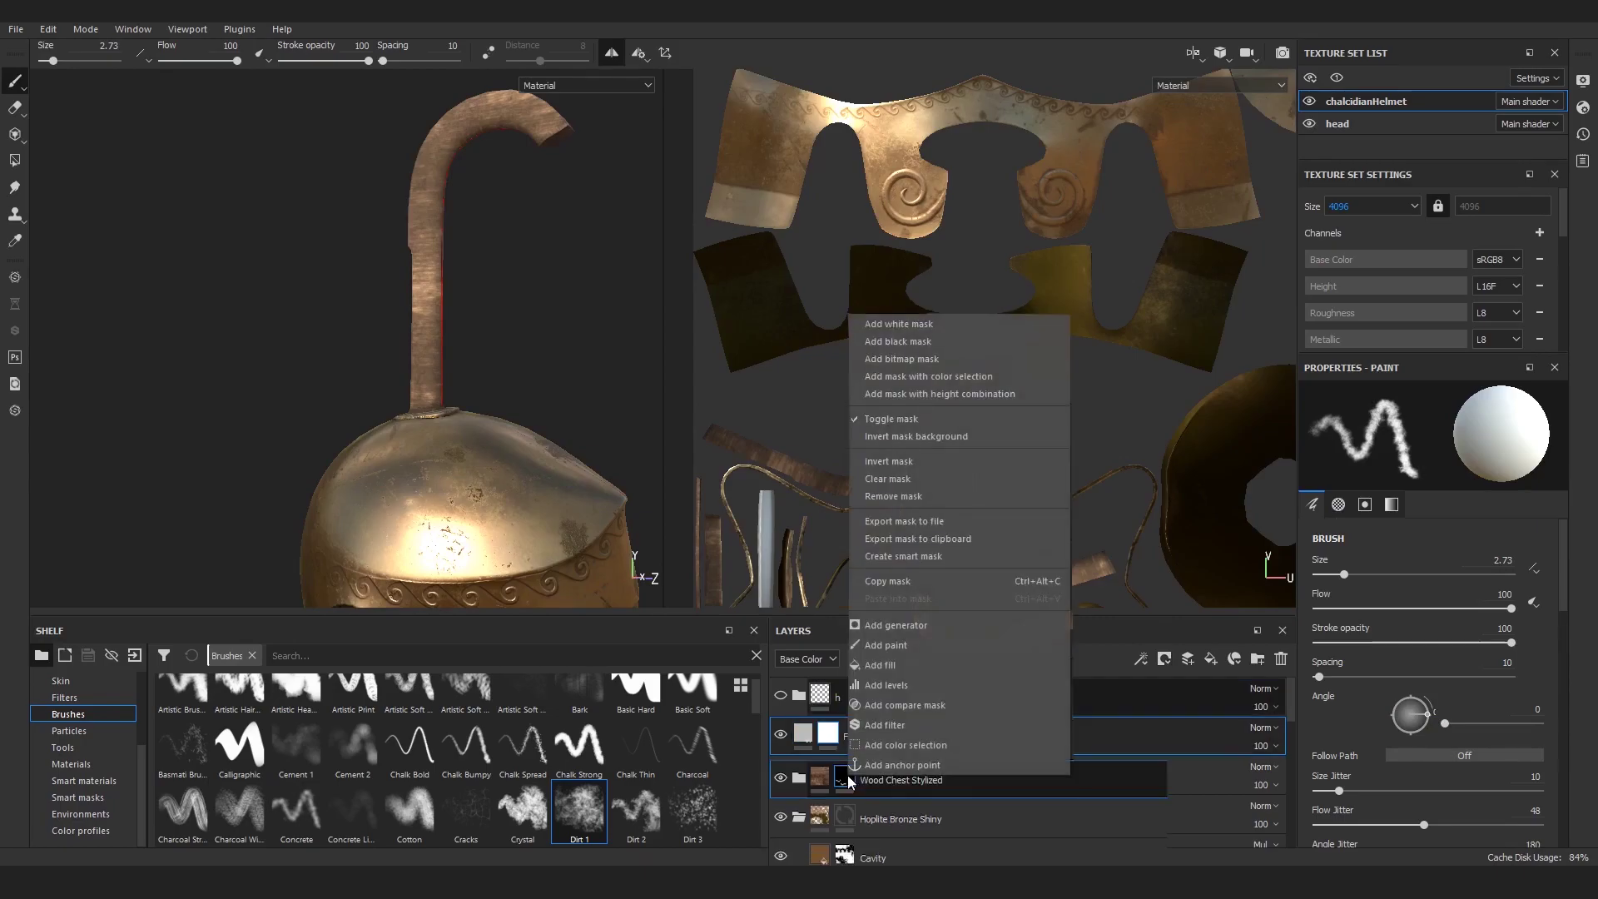
left_click(913, 581)
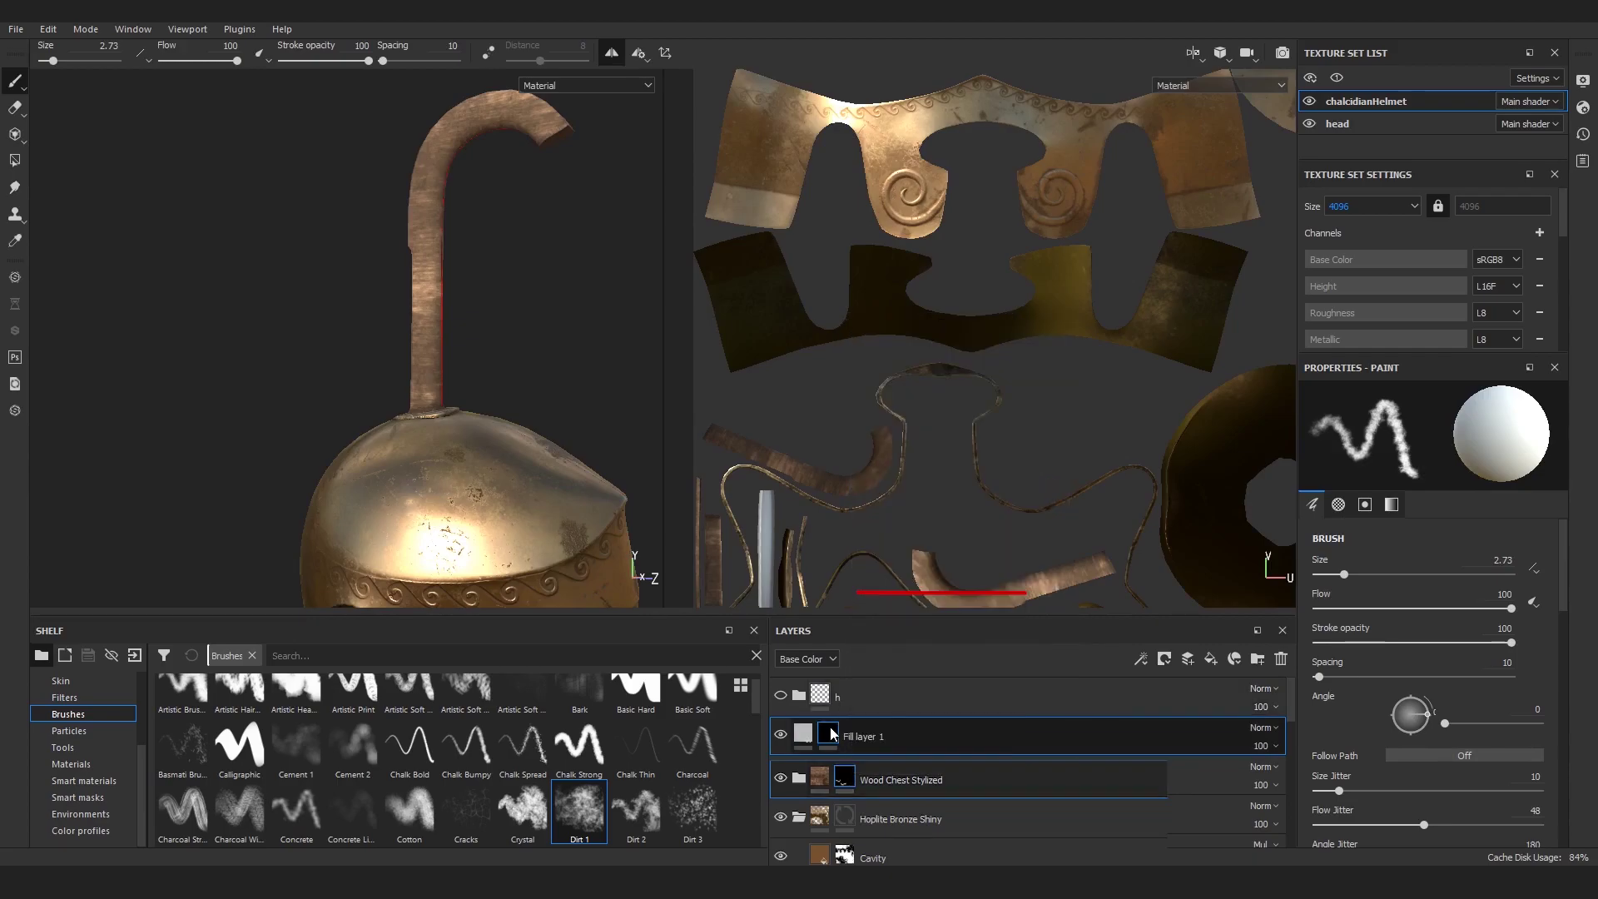
right_click(830, 727)
left_click(895, 552)
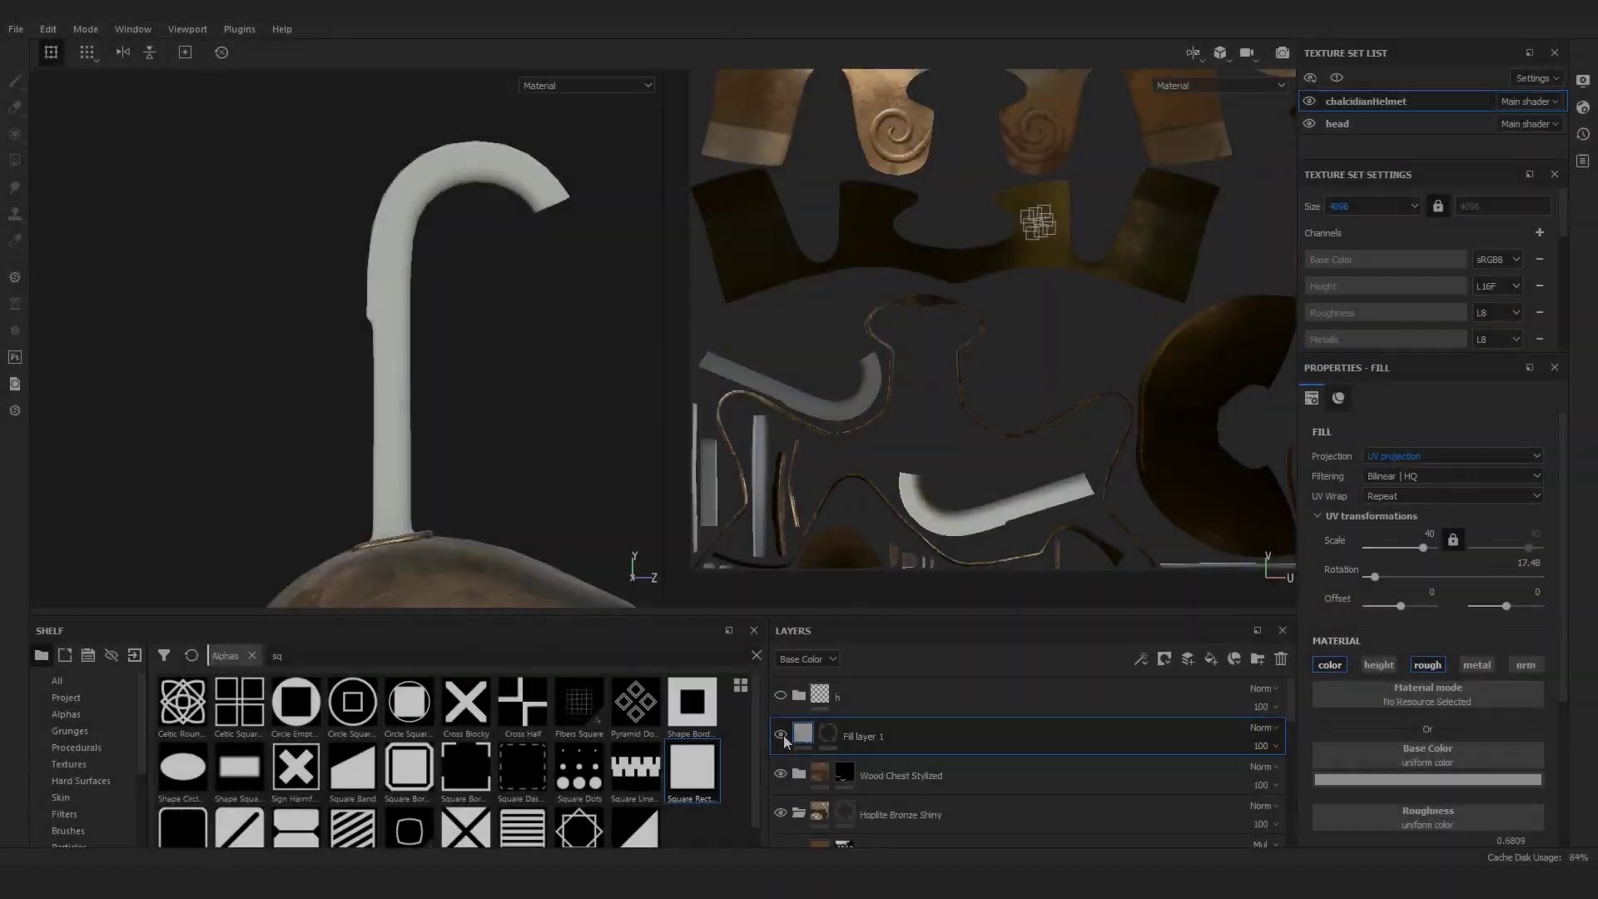
Step: Set Fill layer 1's base color to dark red
left_click(1427, 779)
left_click(1491, 670)
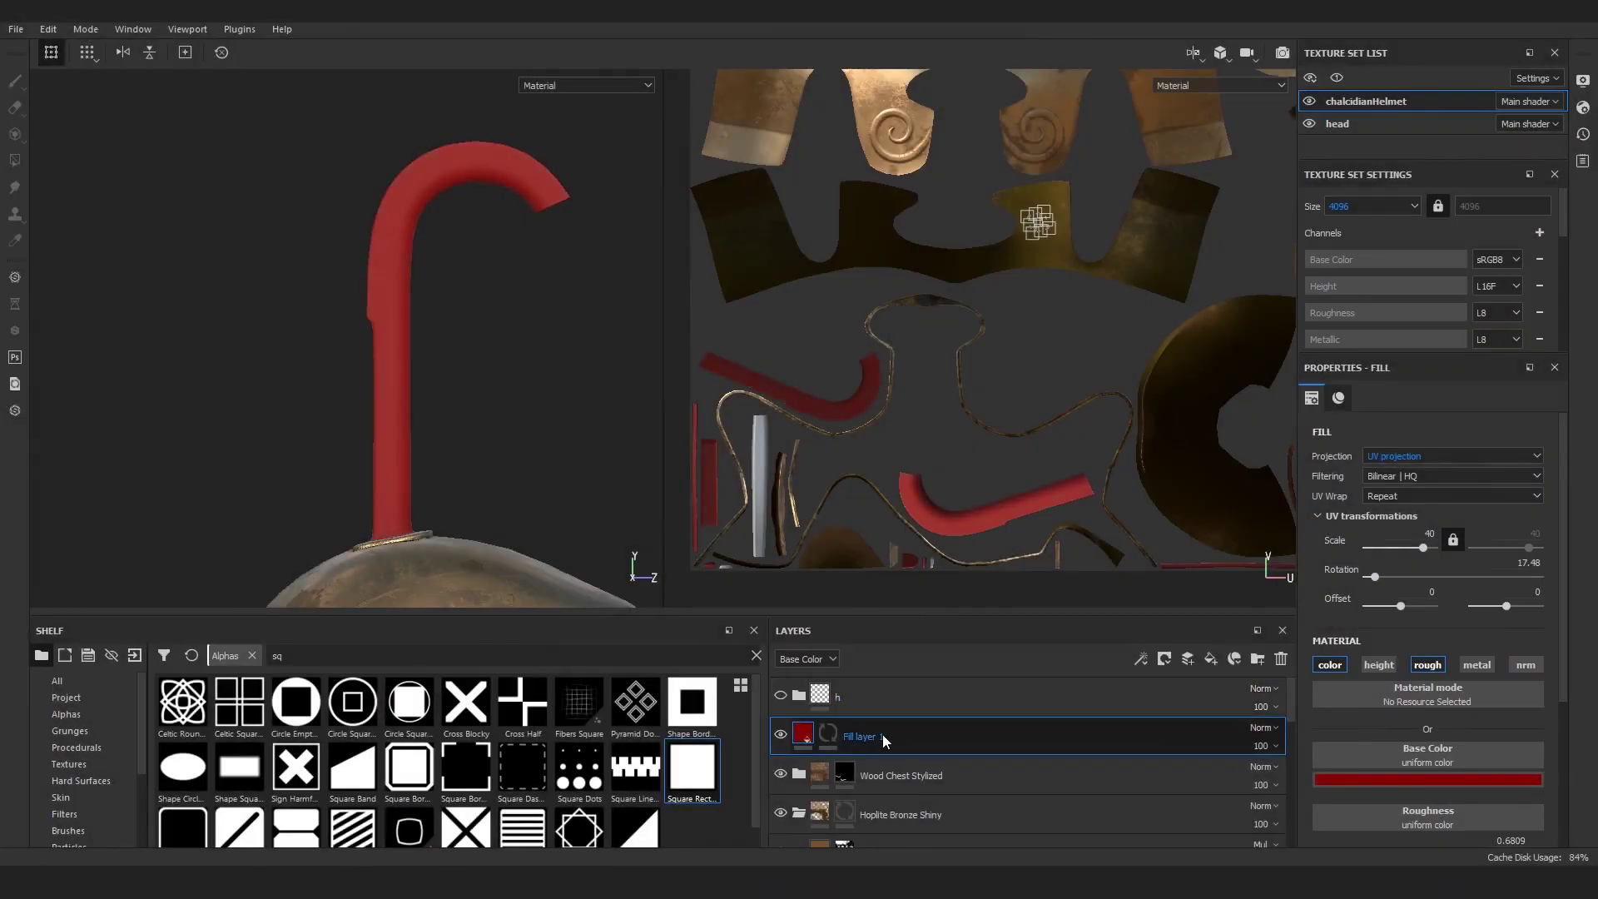
mouse_move(525, 358)
left_mouse_down("alt")
mouse_move(410, 386)
mouse_move(386, 571)
left_mouse_up("alt")
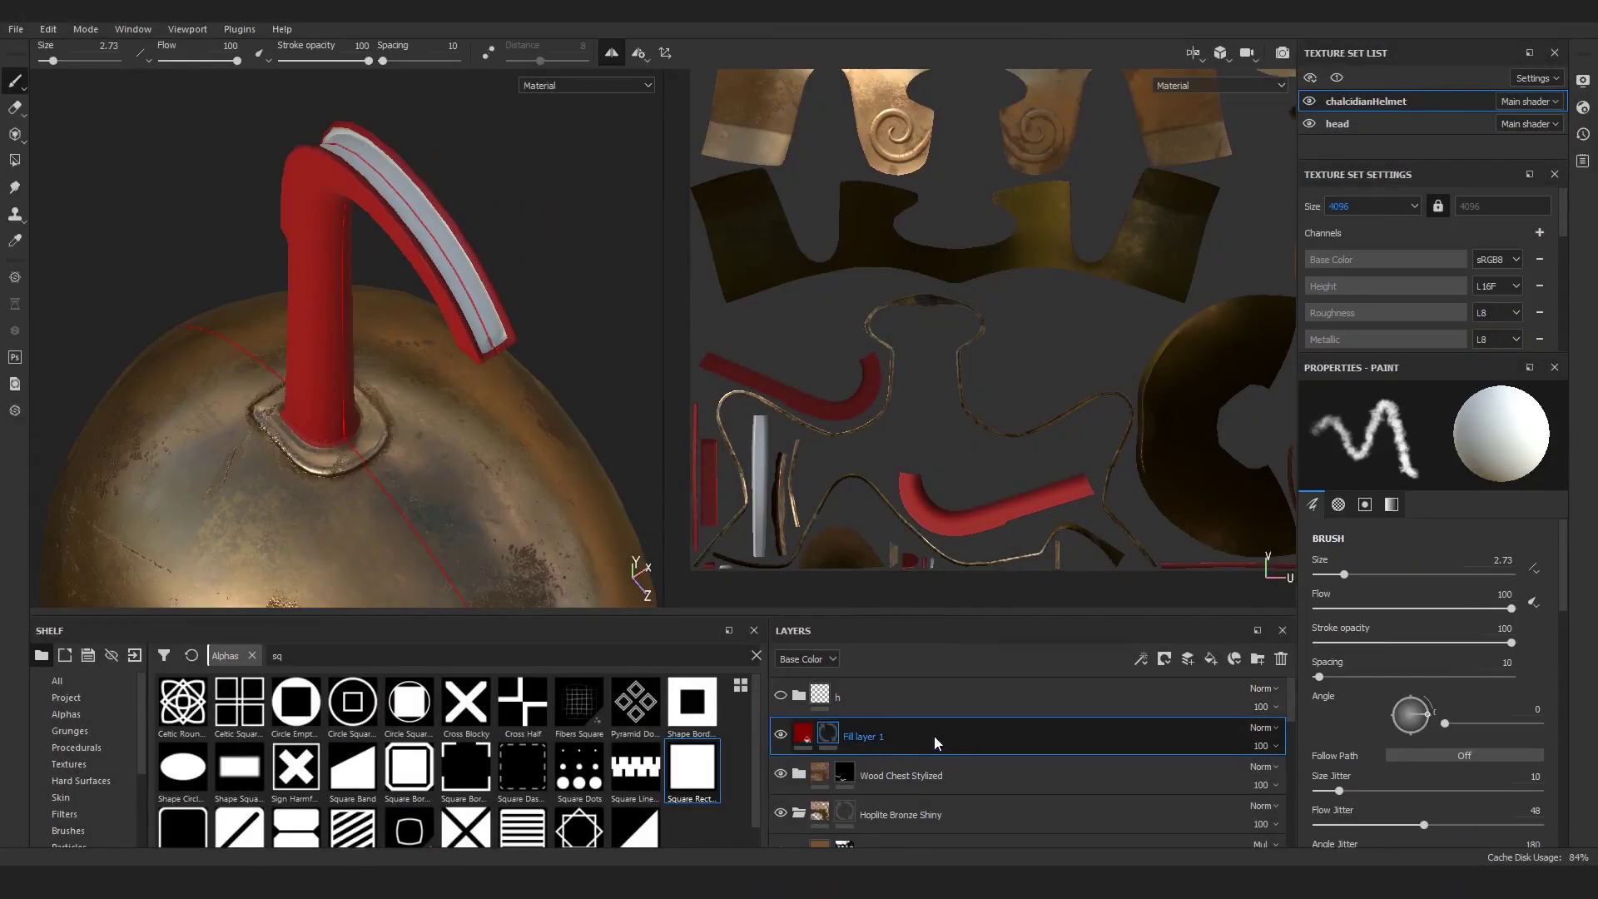
Step: Duplicate the red fill layer and set the copy's base color to black
key("ctrl+d")
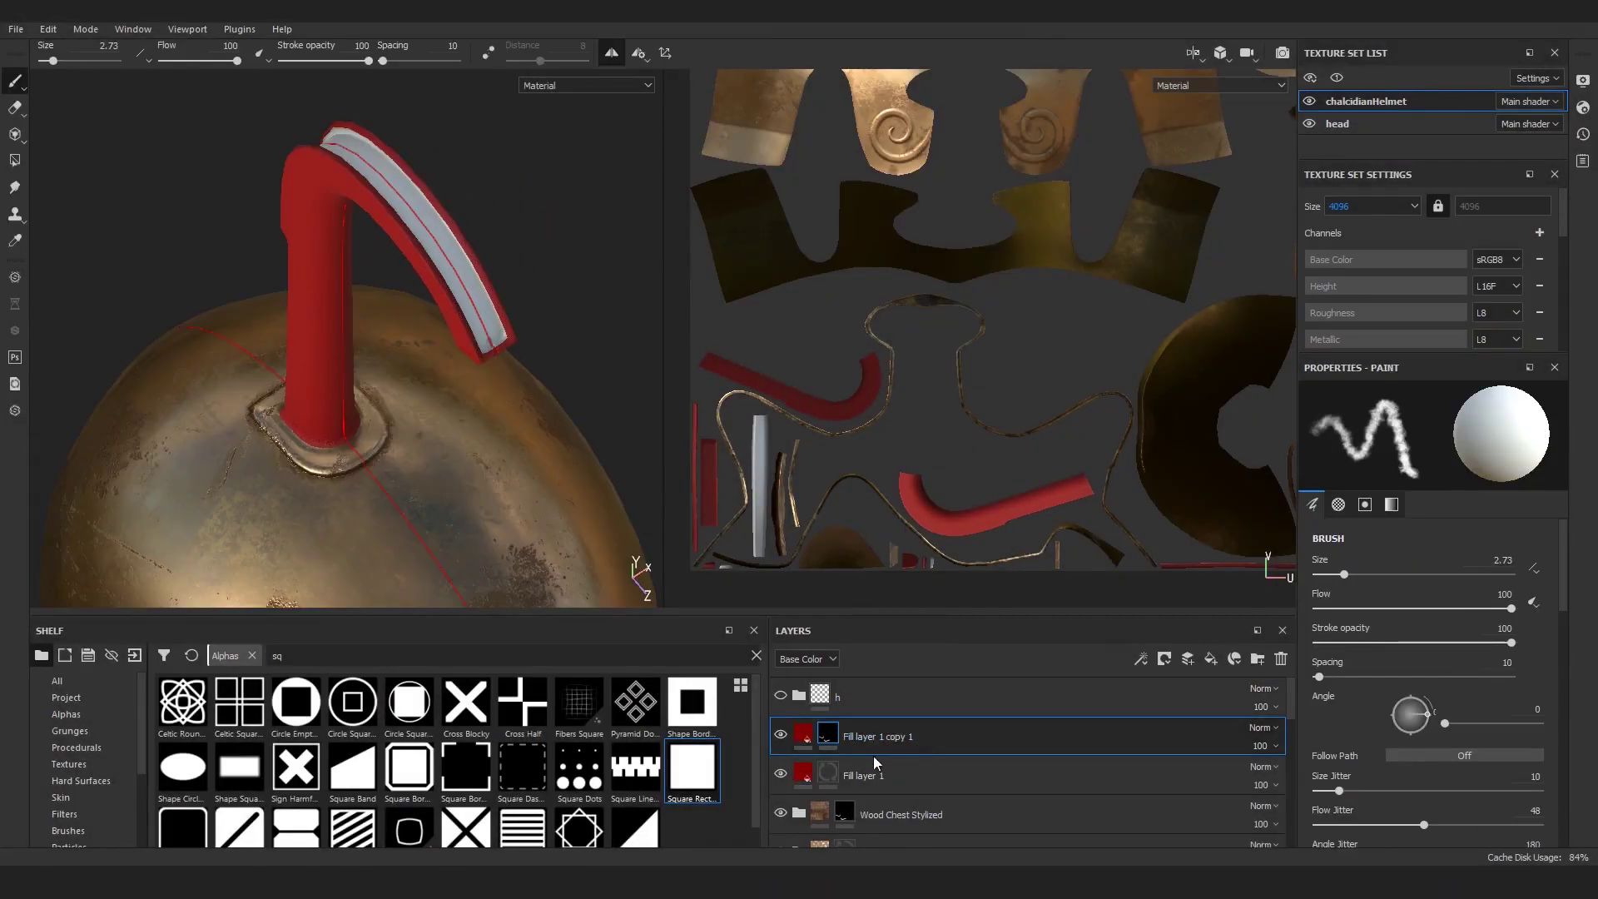
left_click(854, 752)
left_click(1428, 778)
left_click_drag(1560, 616, 1575, 732)
mouse_move(371, 388)
left_mouse_down("alt")
mouse_move(506, 392)
mouse_move(473, 303)
mouse_move(471, 357)
left_mouse_up("alt")
Step: Group the red and black fill layers into a folder named Paint
left_click(871, 775)
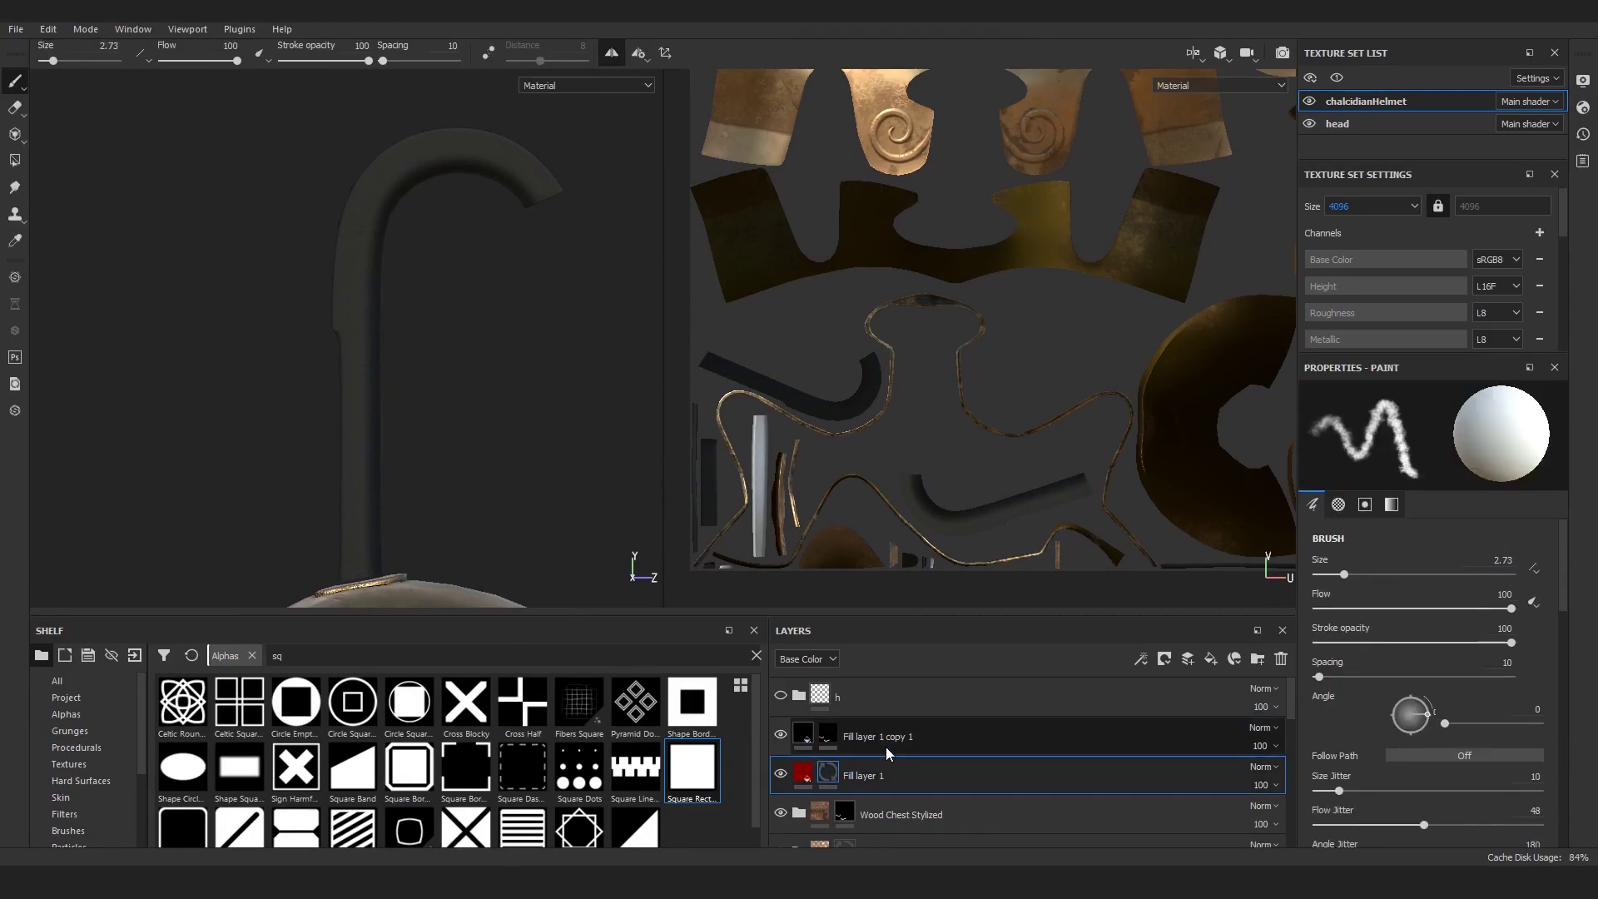
left_click(886, 747, "shift")
key("ctrl+g")
double_click(857, 737)
type("Paint")
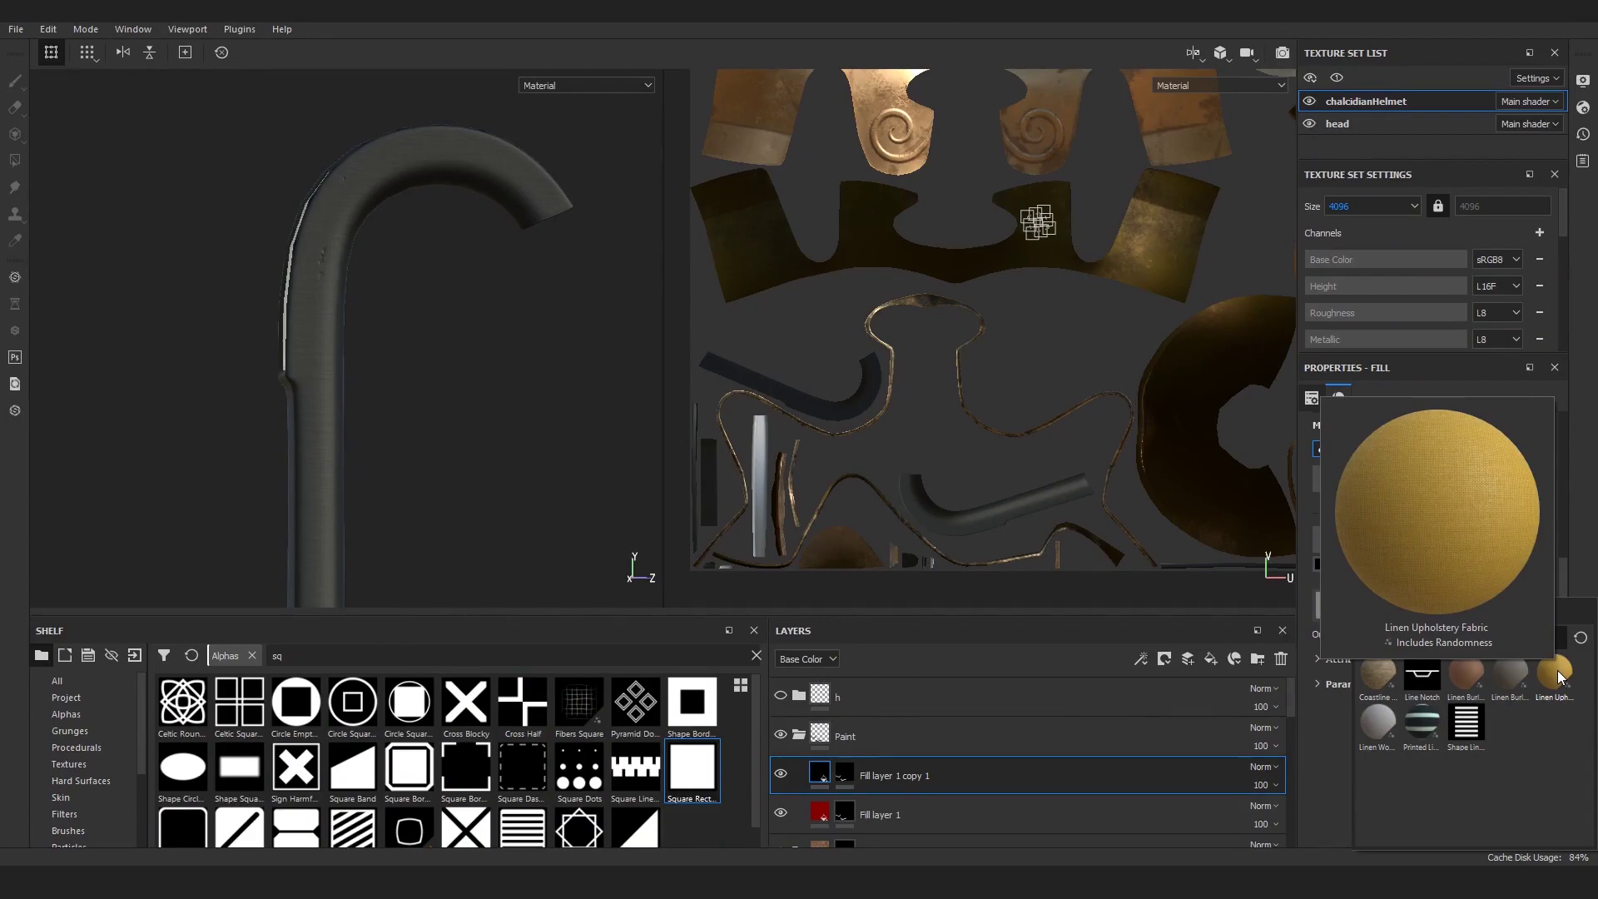
Step: Assign Linen Upholstery Fabric as the roughness of both the black and the red fill layers
left_click(1558, 676)
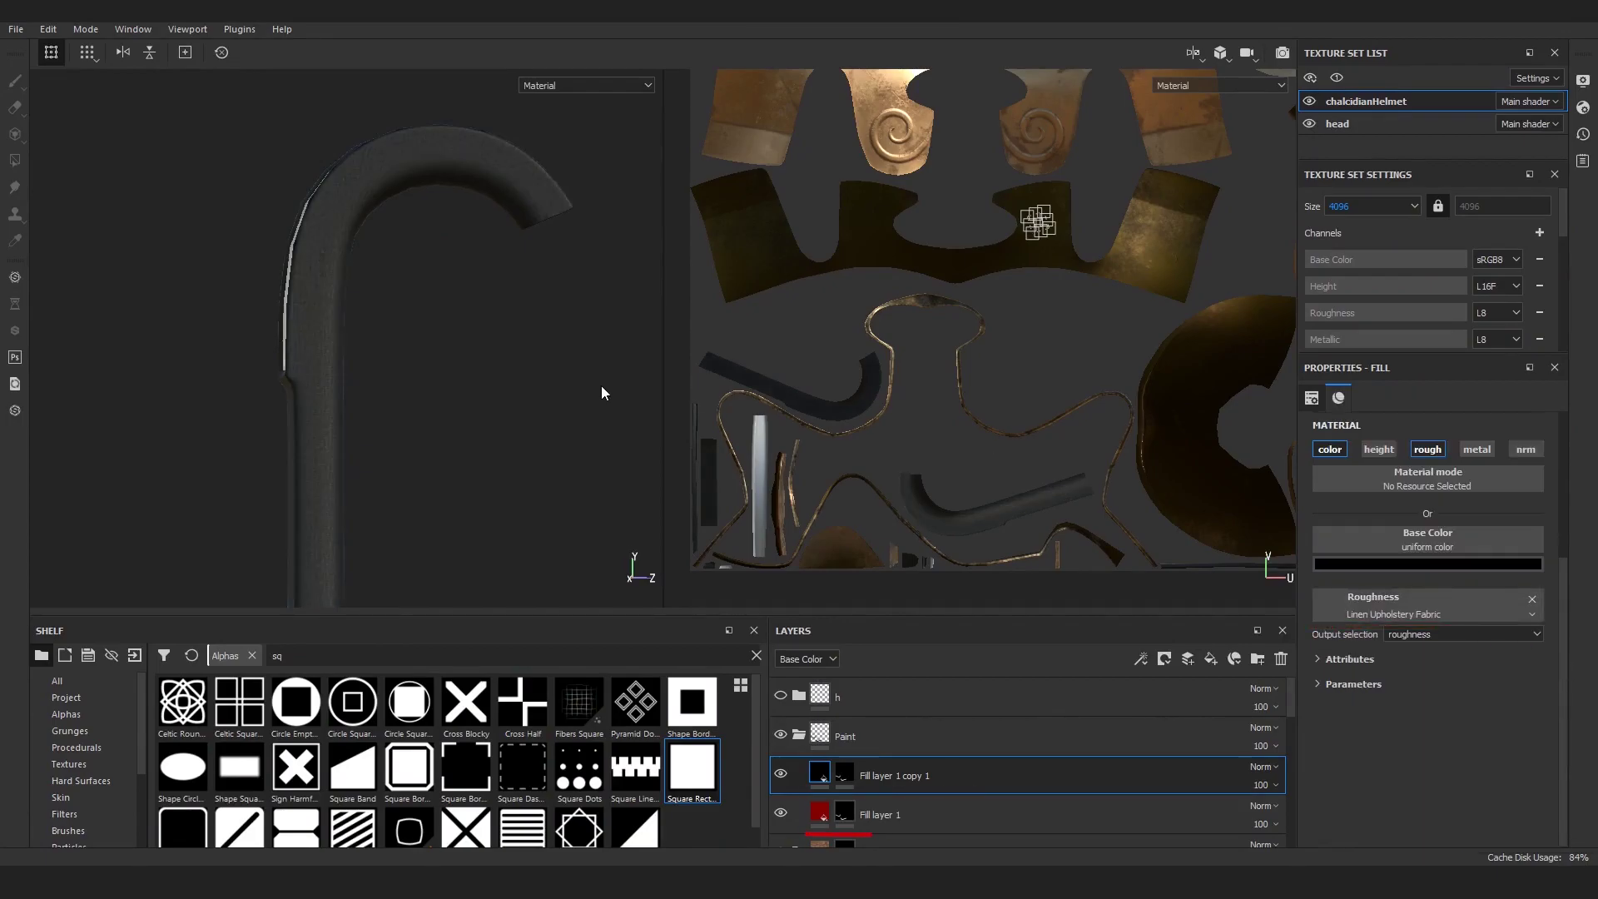
left_click(950, 799)
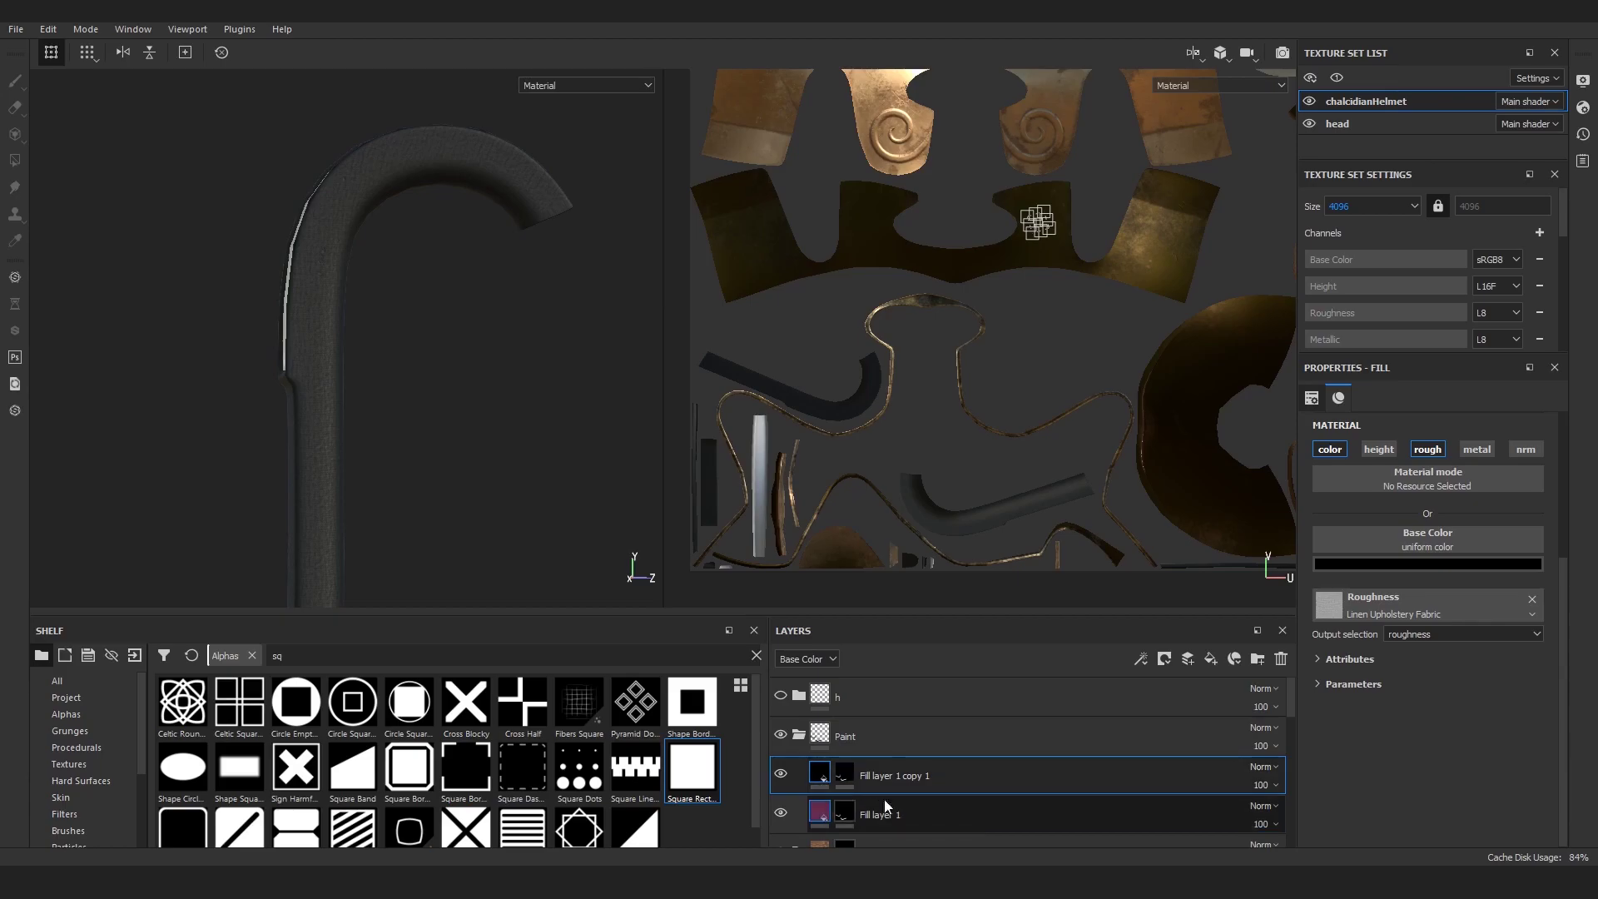
scroll(1480, 583, "down", 1)
left_click(1486, 606)
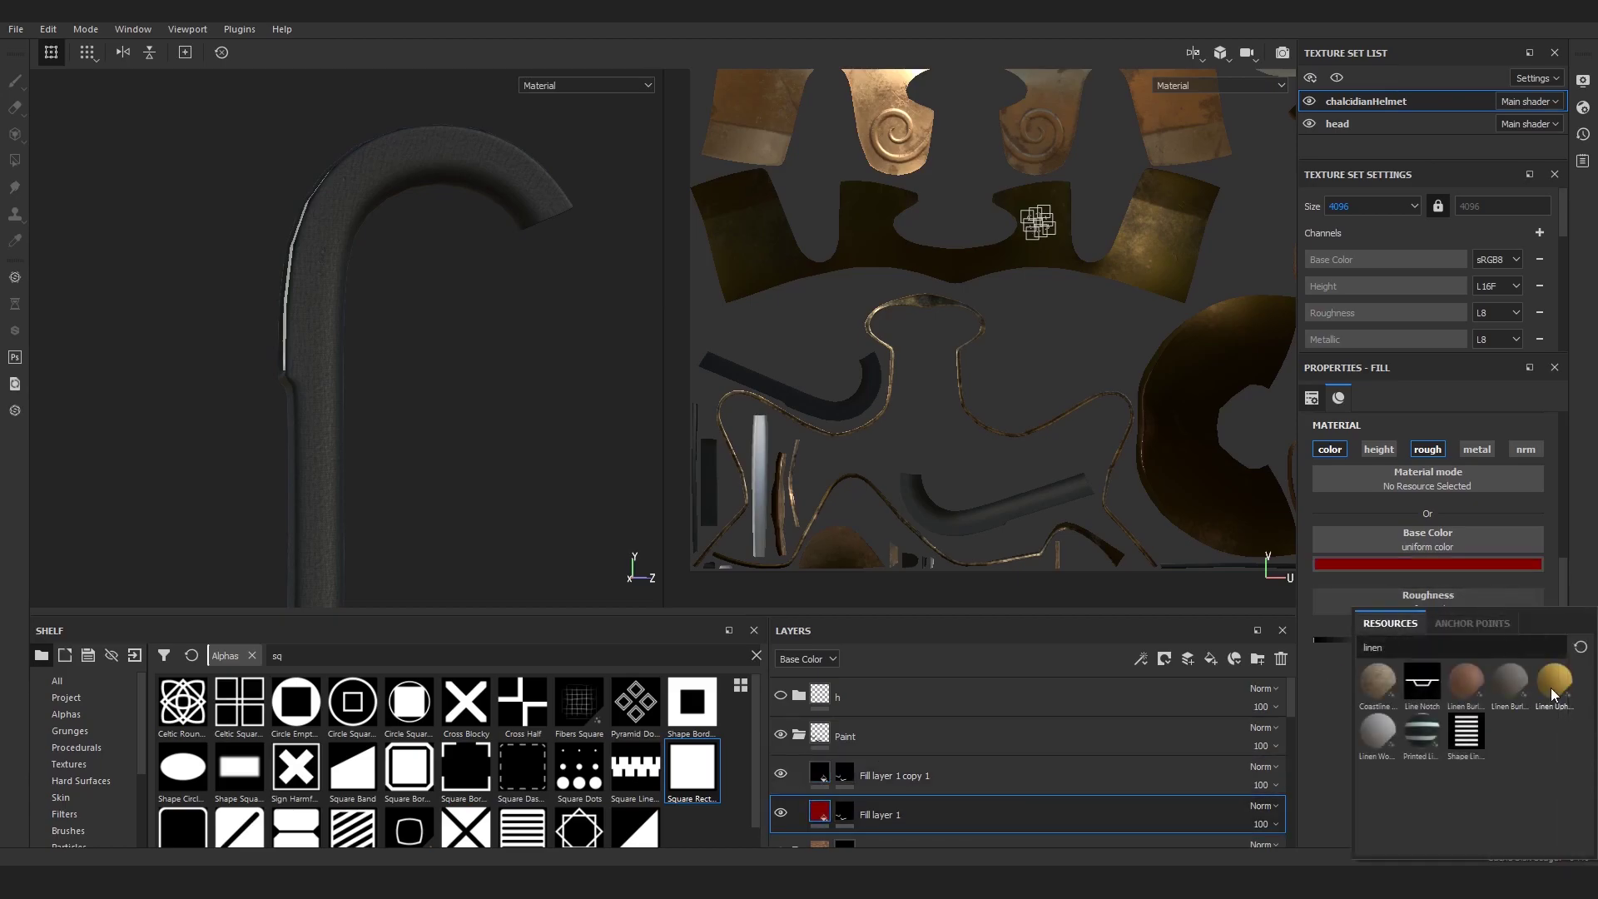
left_click(1551, 684)
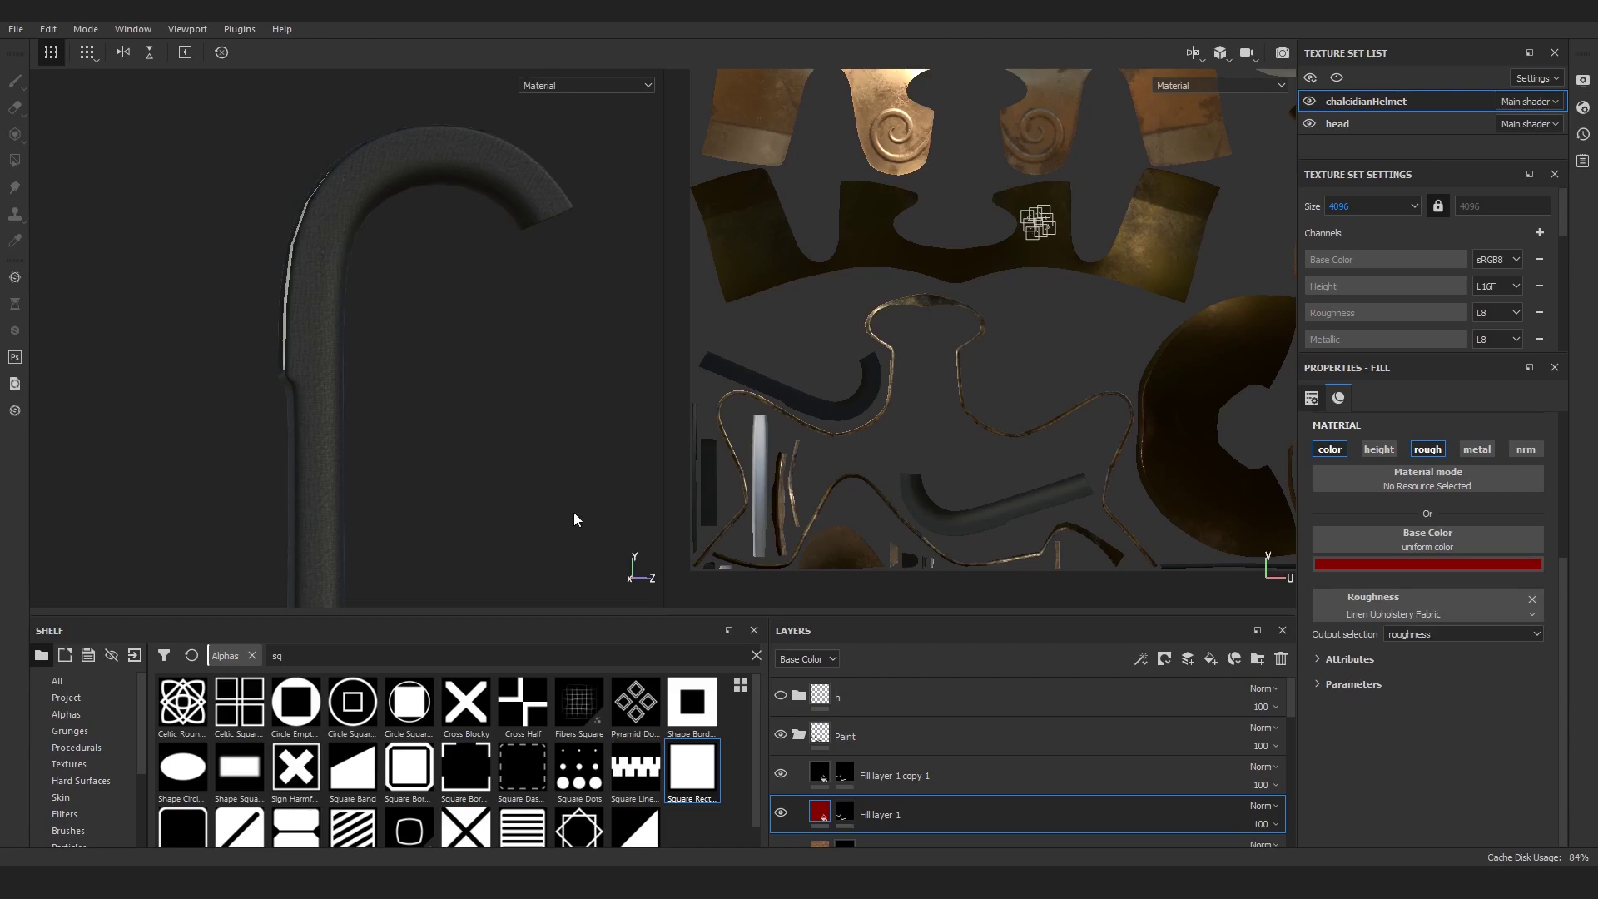
Step: Add a Paint effect to the mask of the black Fill layer 1 copy 1
left_click(844, 775)
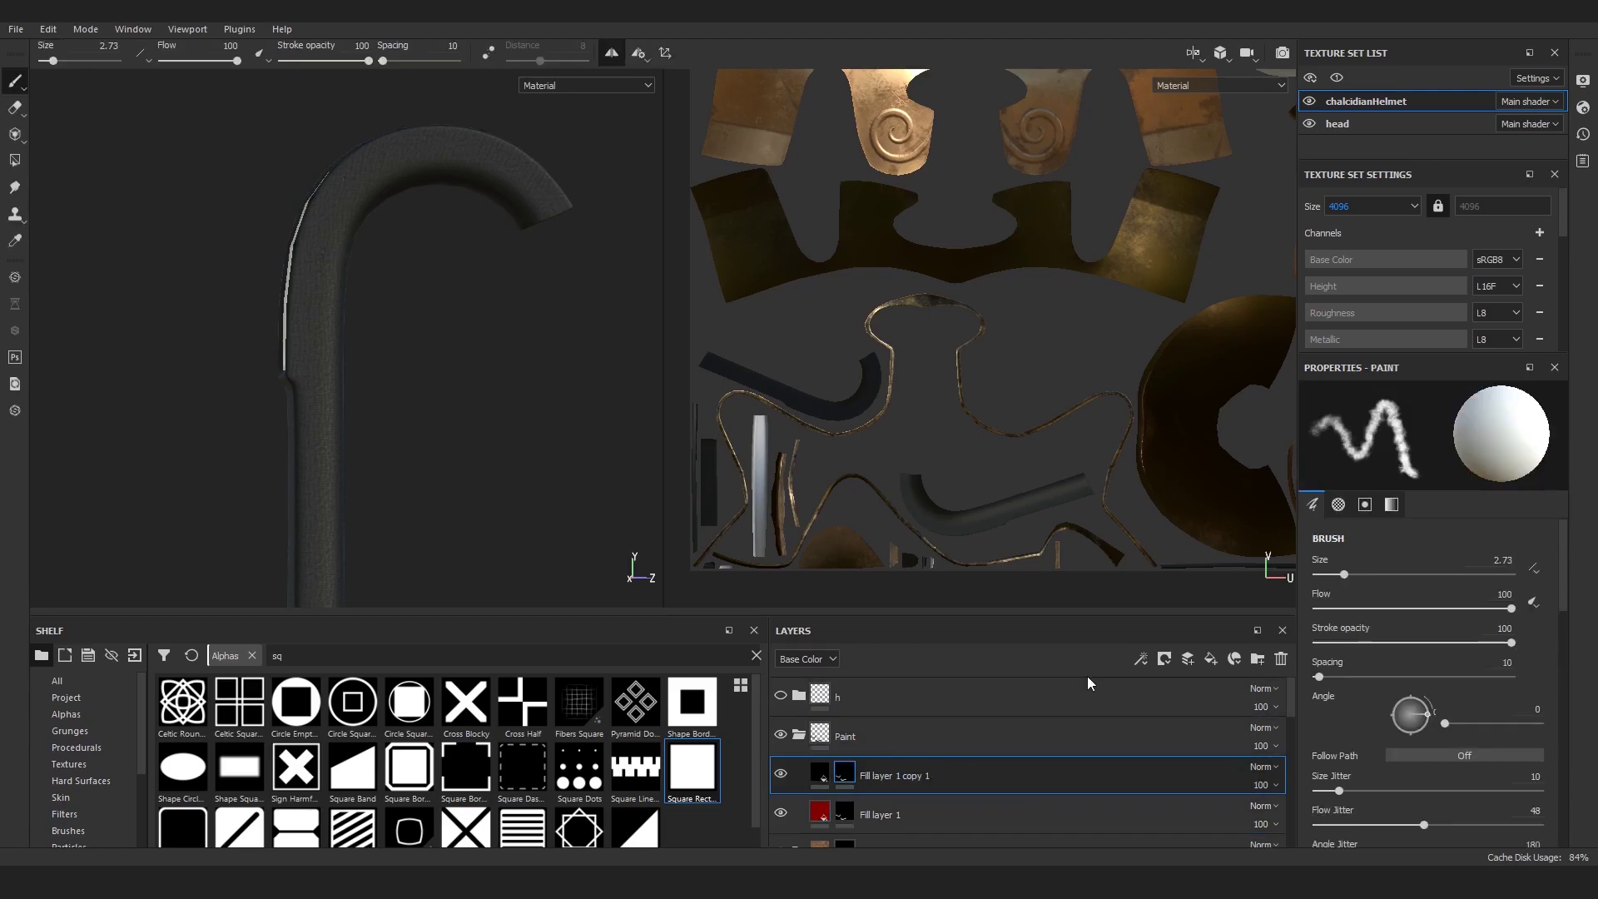
left_click(1141, 658)
left_click(1161, 701)
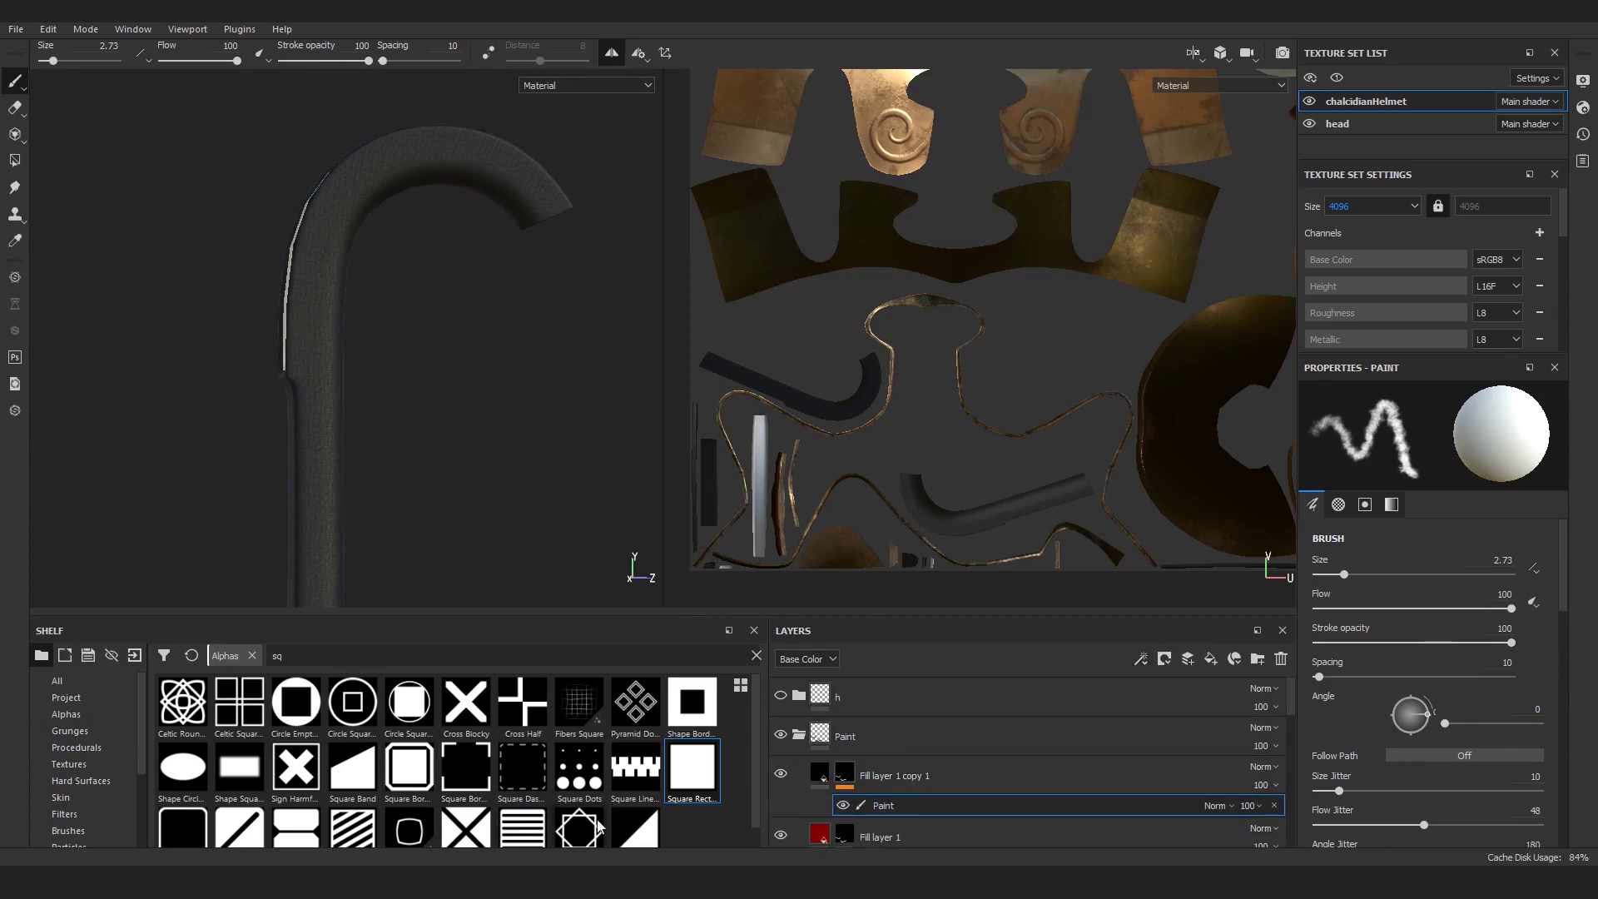
Step: Try the Square Rectangle alpha on the current brush at size 8.13 with Camera alignment
left_click(666, 752)
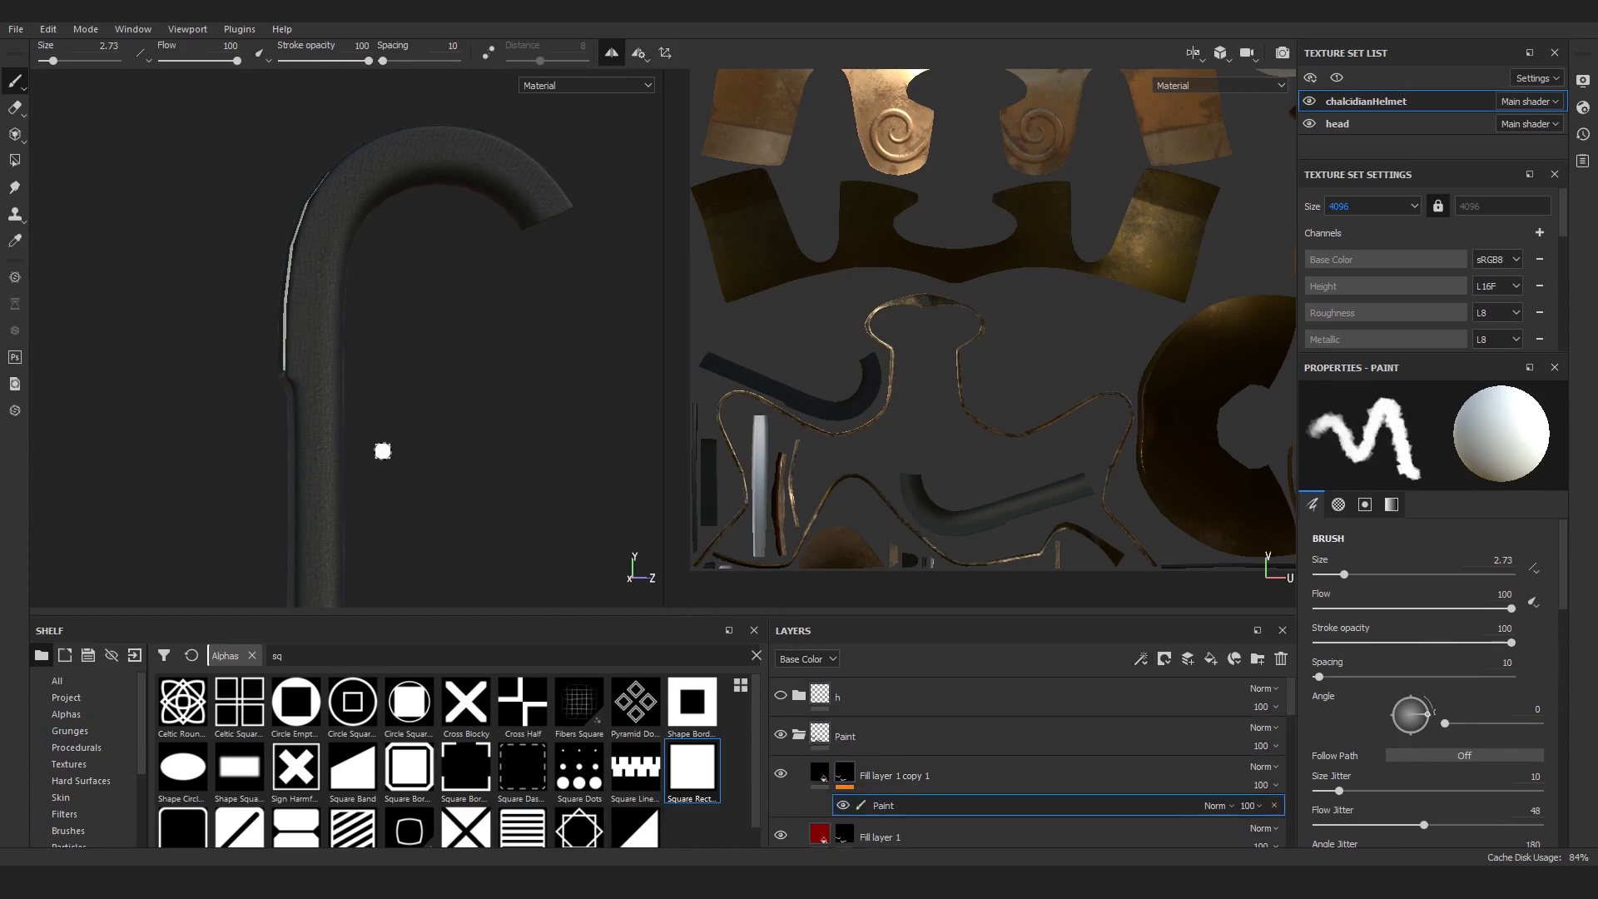
right_click_drag(372, 380, 400, 380, "ctrl")
middle_click_drag(373, 379, 343, 162, "alt")
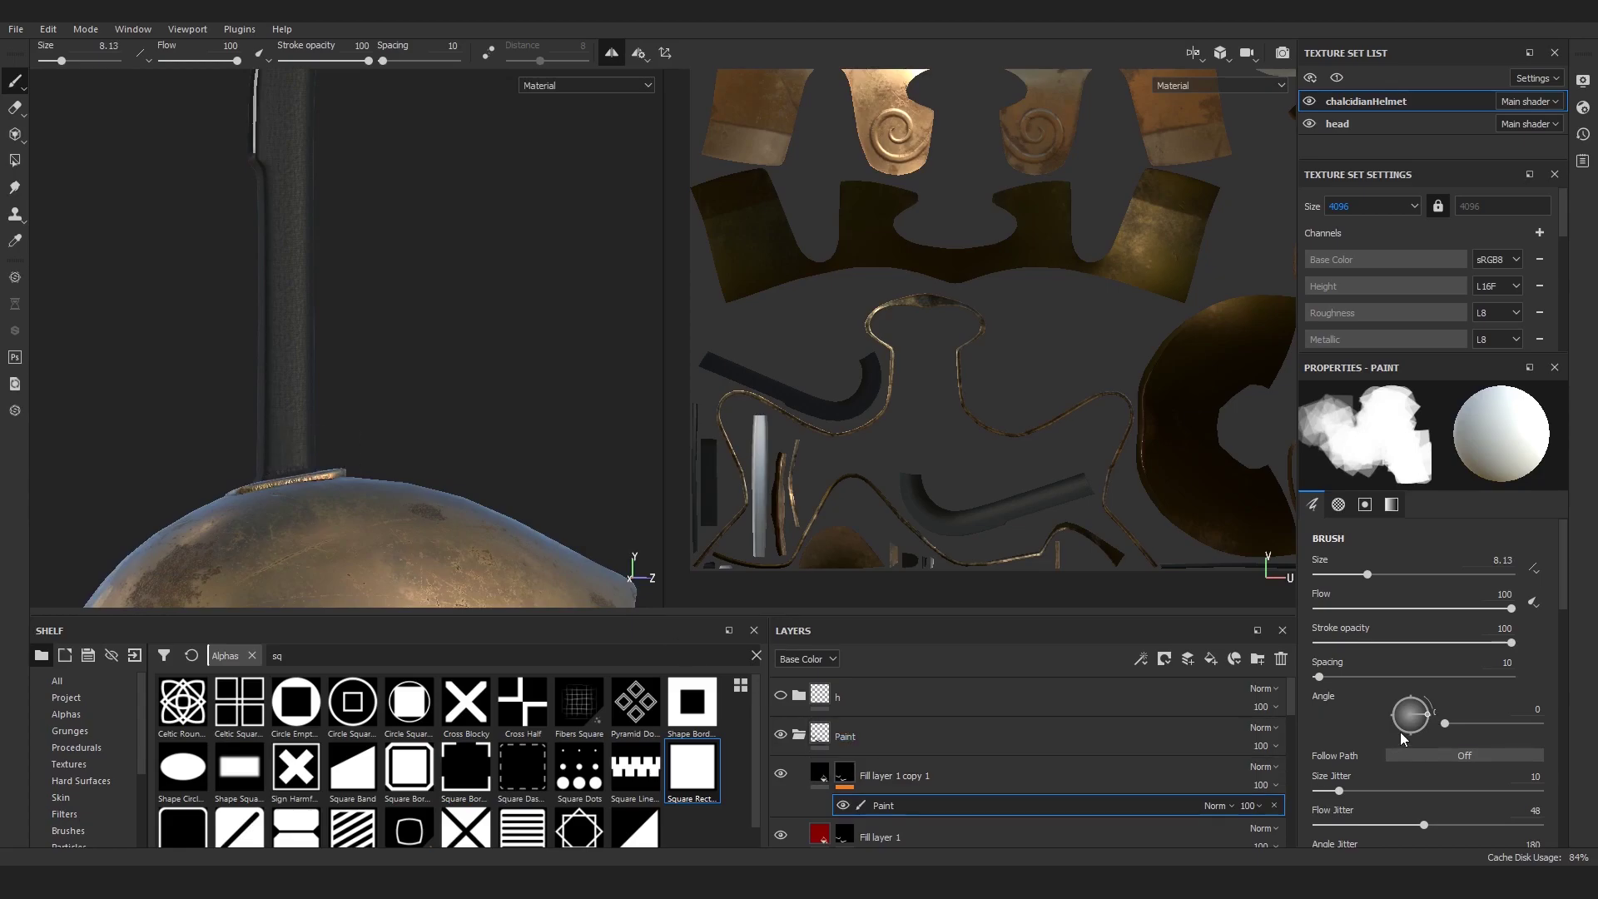
scroll(1401, 699, "down", 5)
scroll(1406, 668, "up", 3)
left_click(1430, 571)
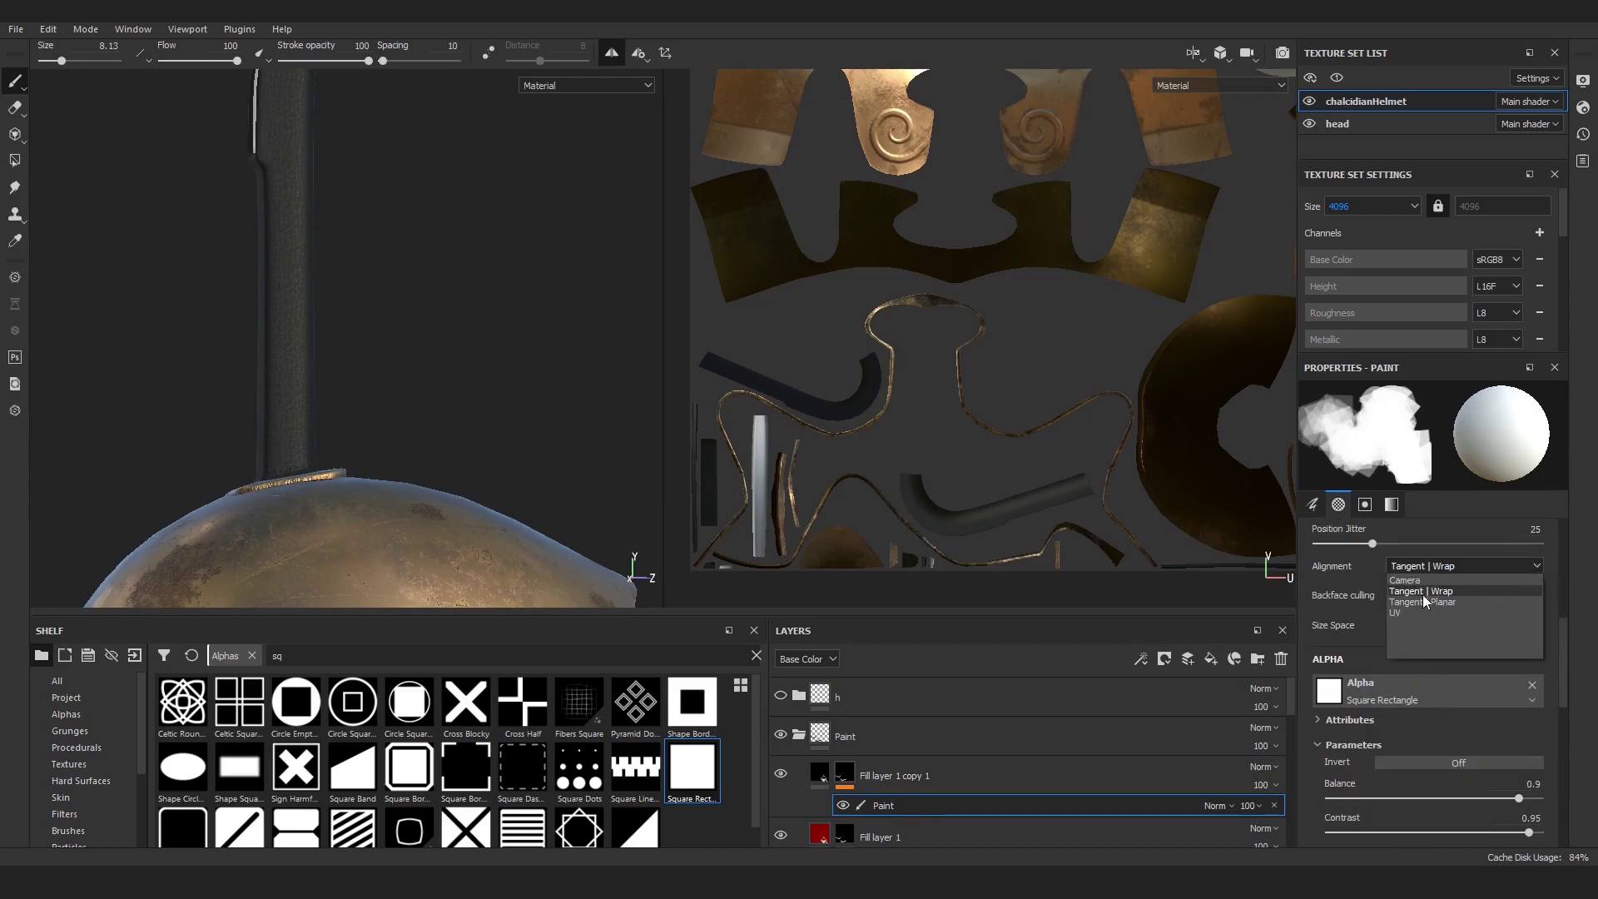
left_click(1422, 581)
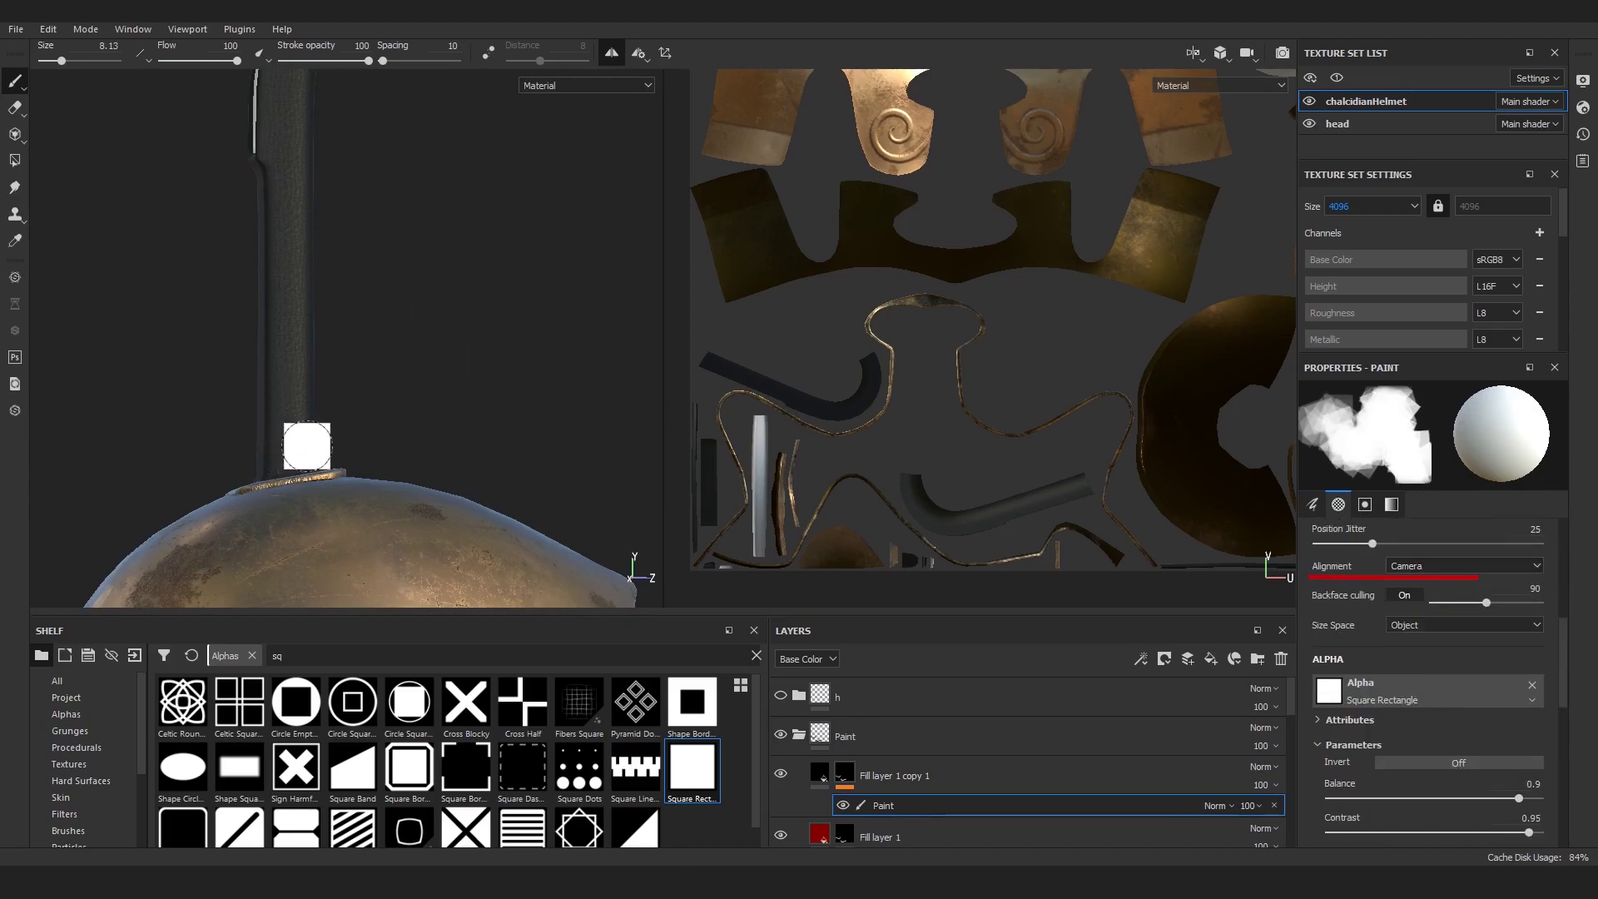
Step: Set up the Basic Hard brush in black with the Shape Border Square alpha and a border width of 1
key("x")
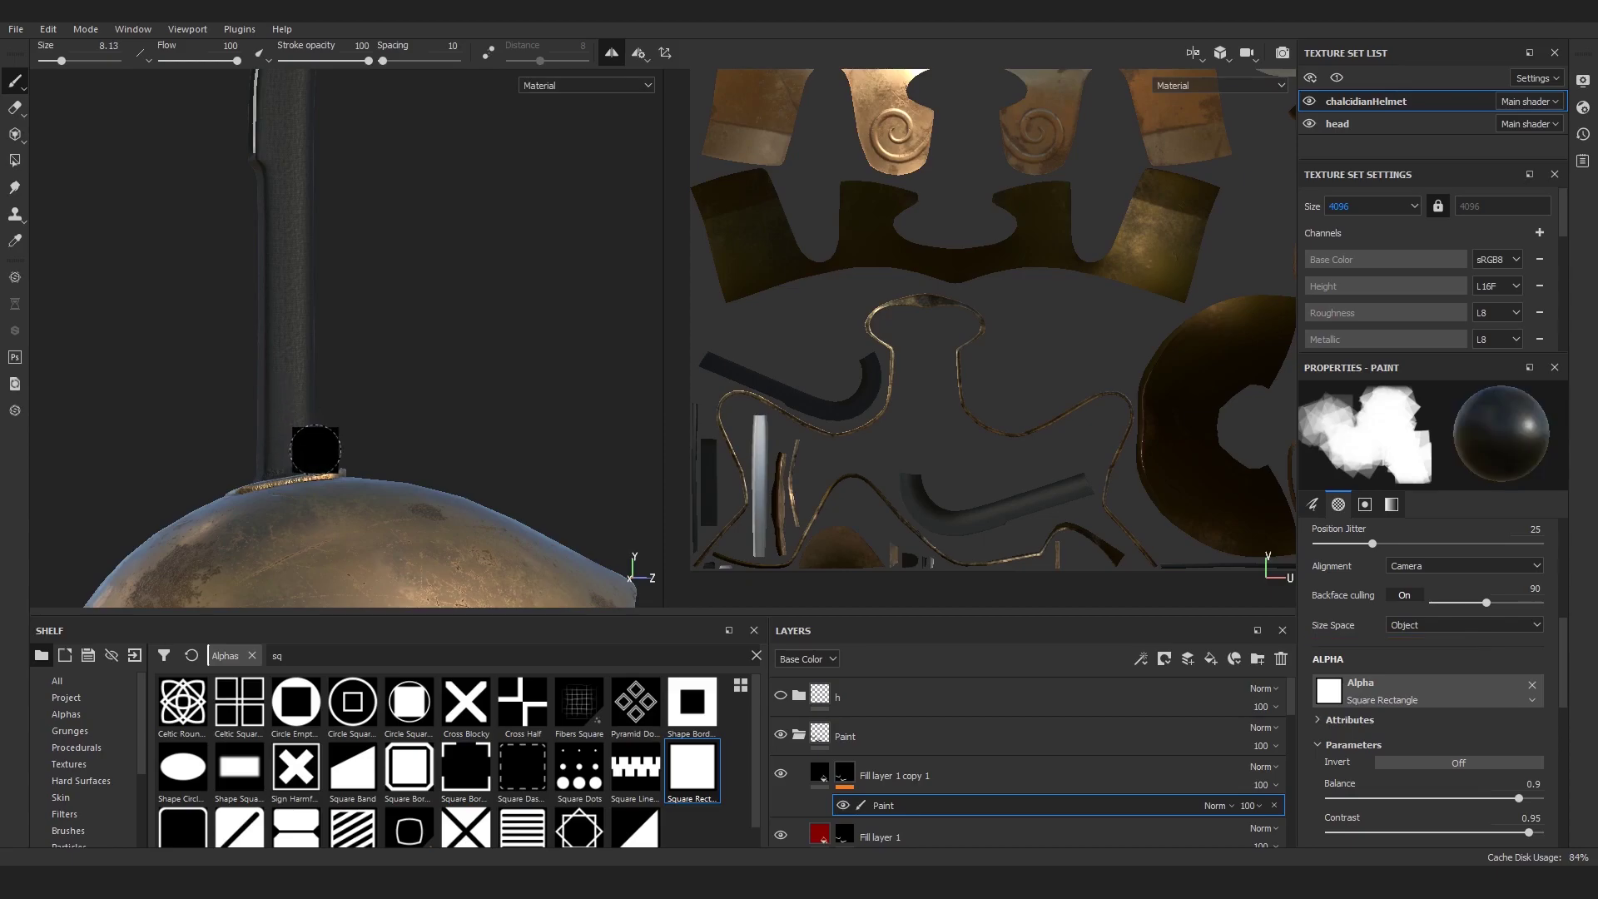
left_click(69, 830)
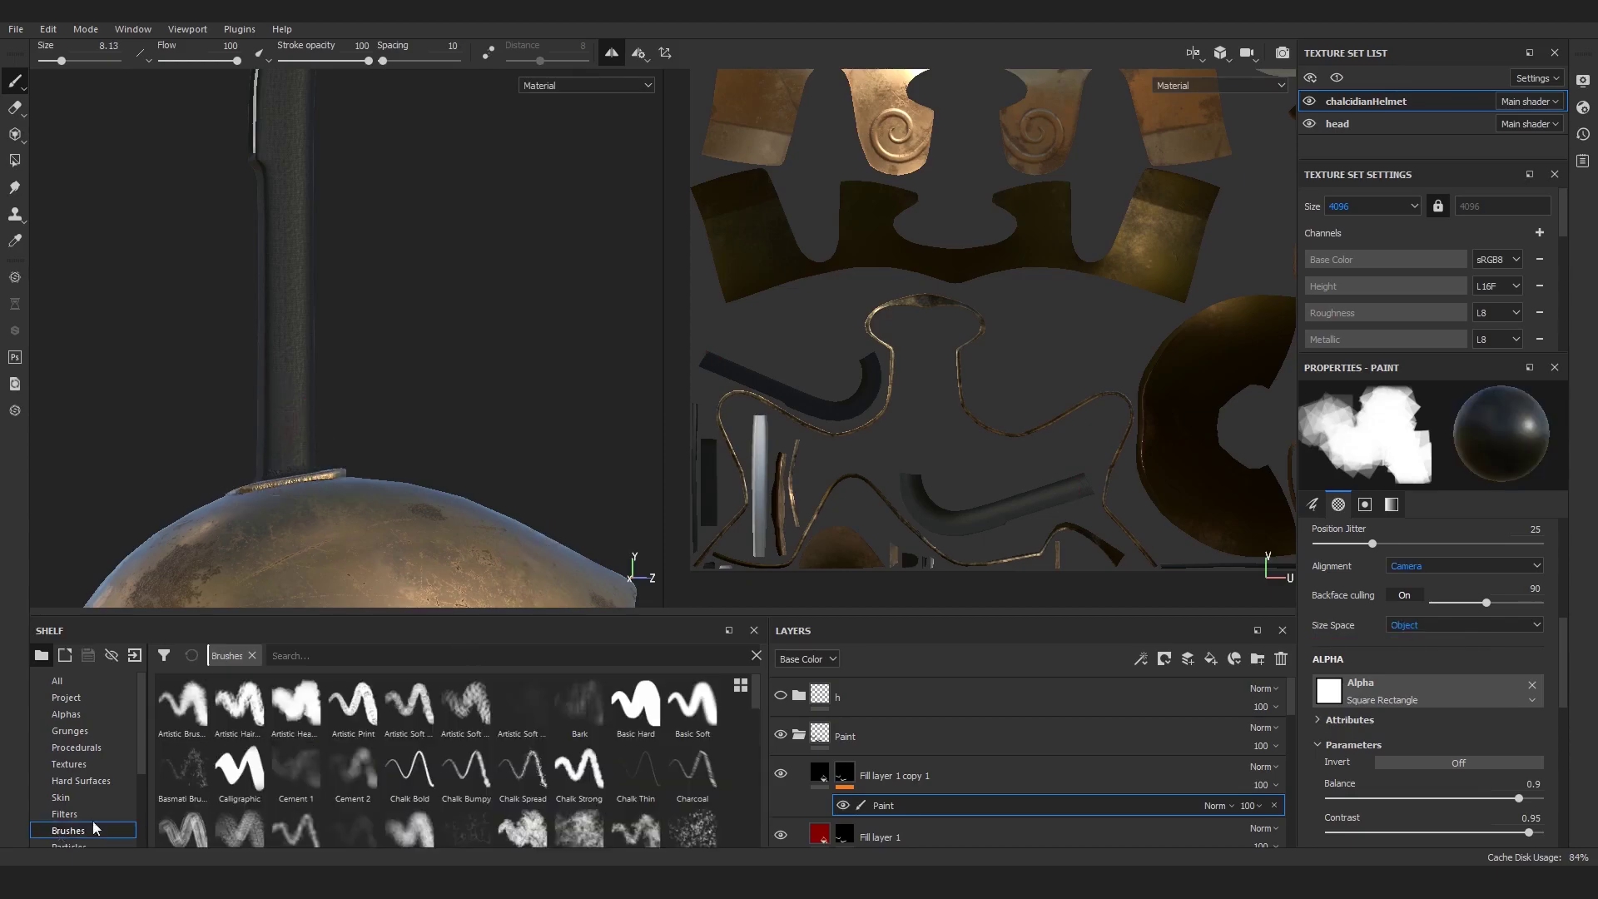
left_click(660, 724)
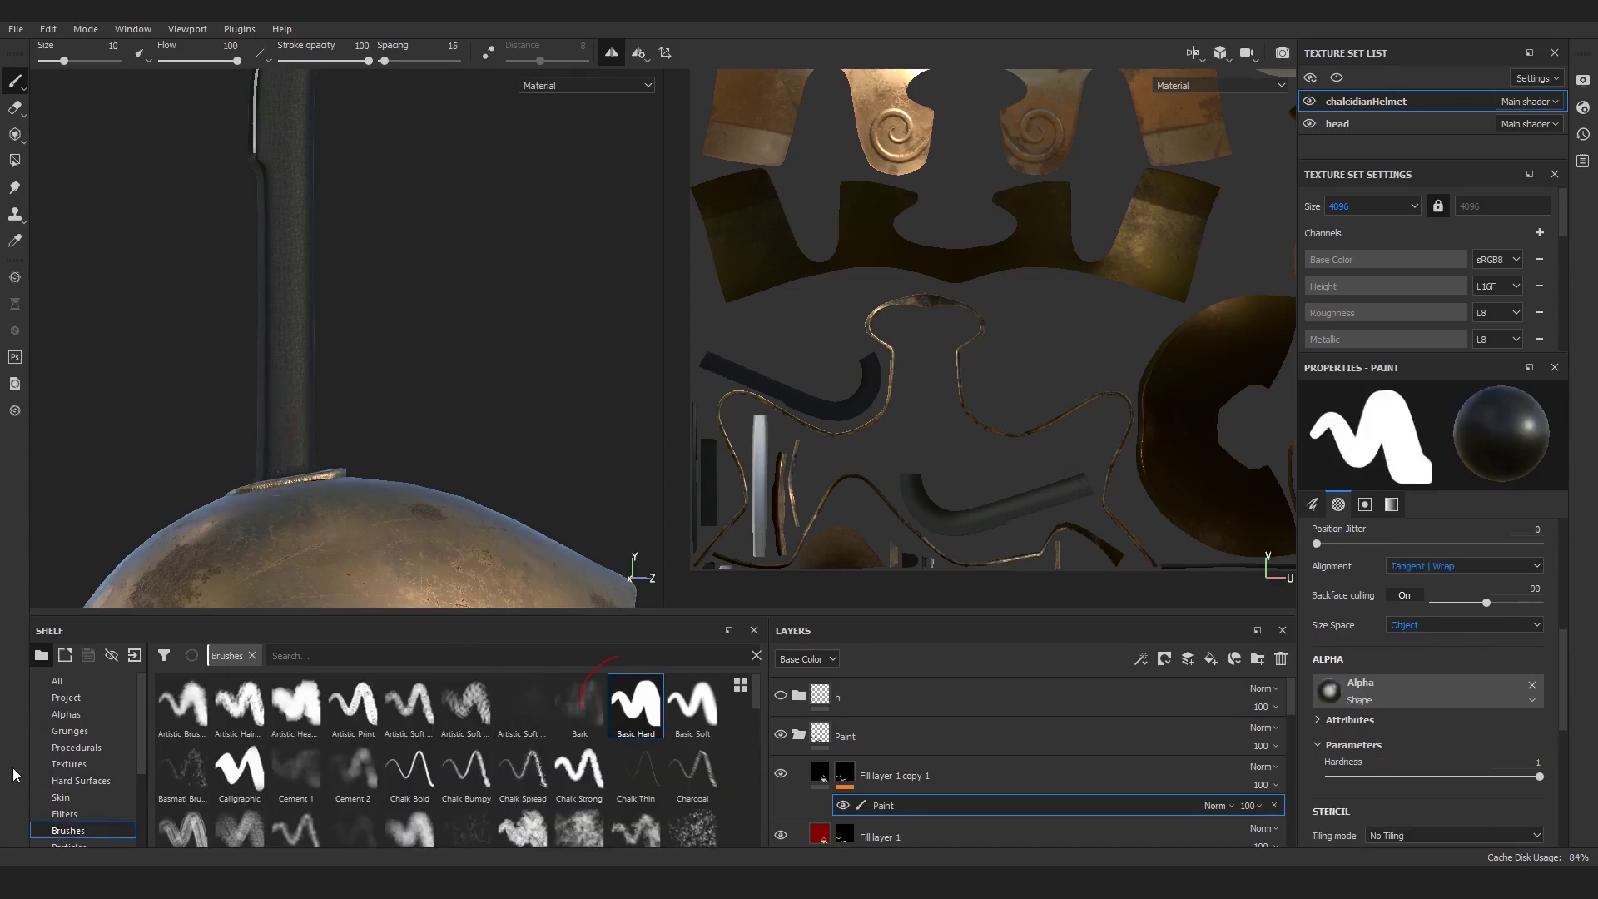
left_click(65, 714)
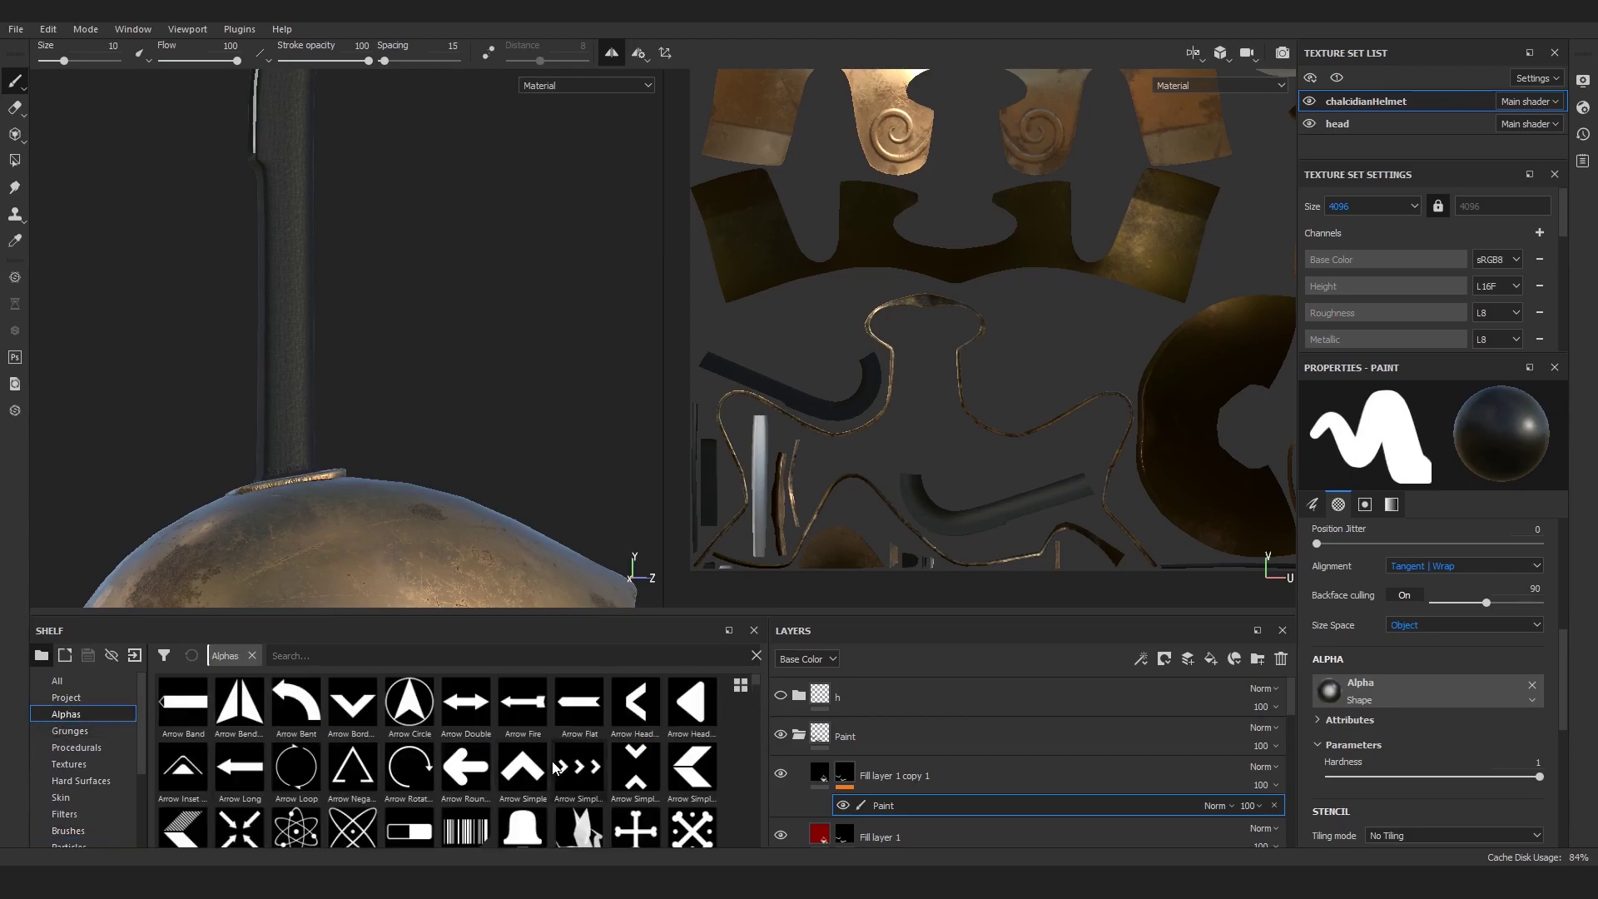
left_click(691, 703)
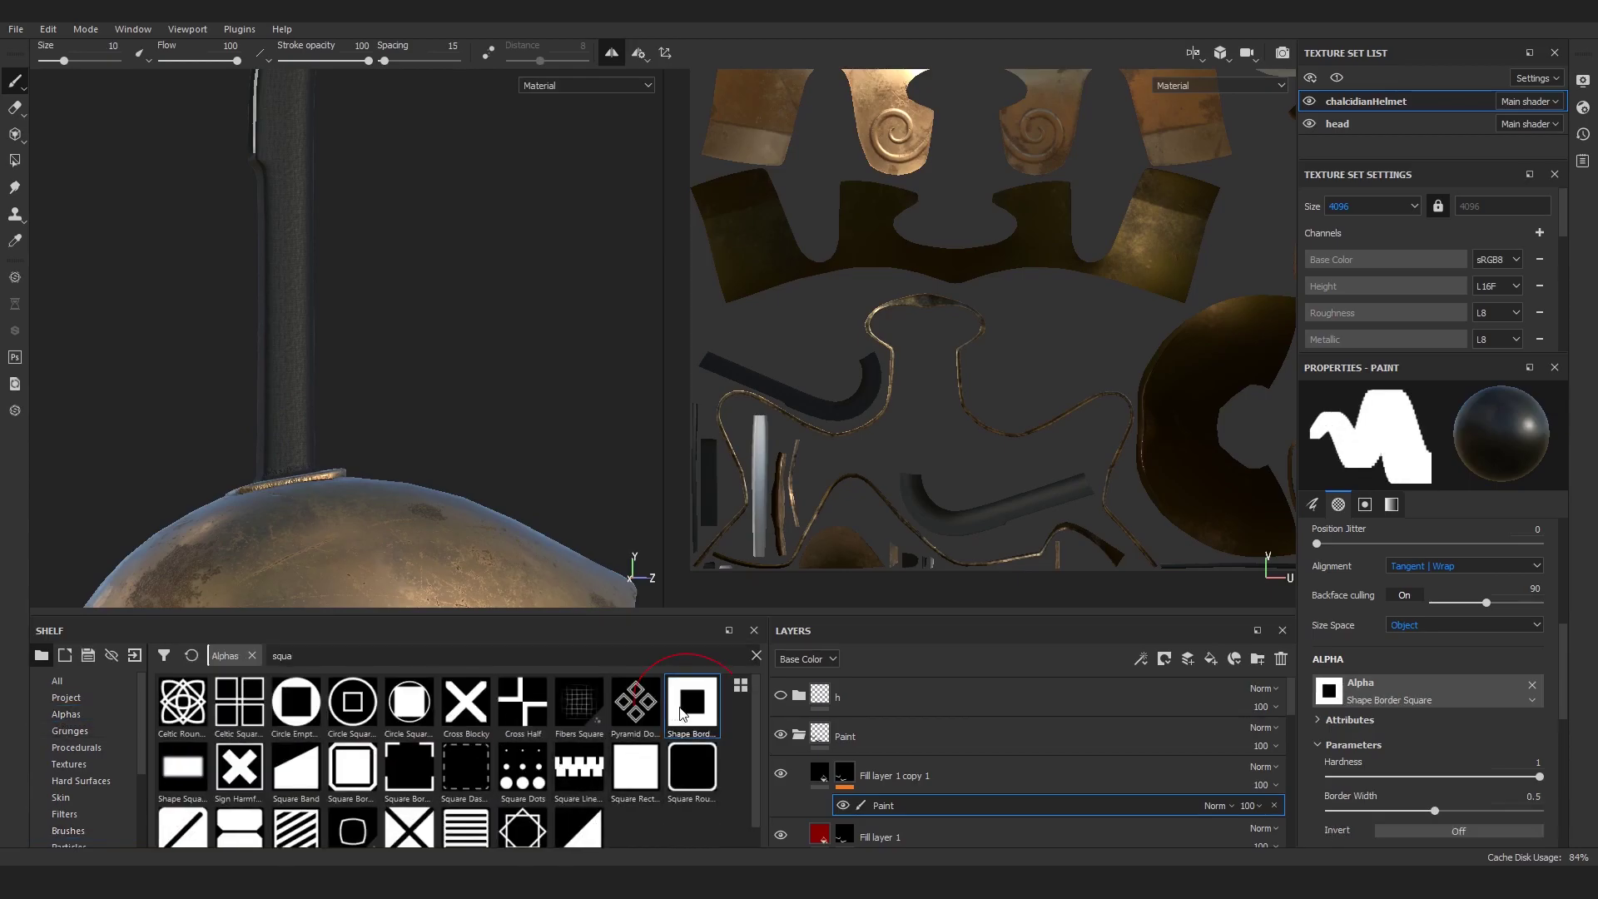
scroll(1477, 733, "down", 3)
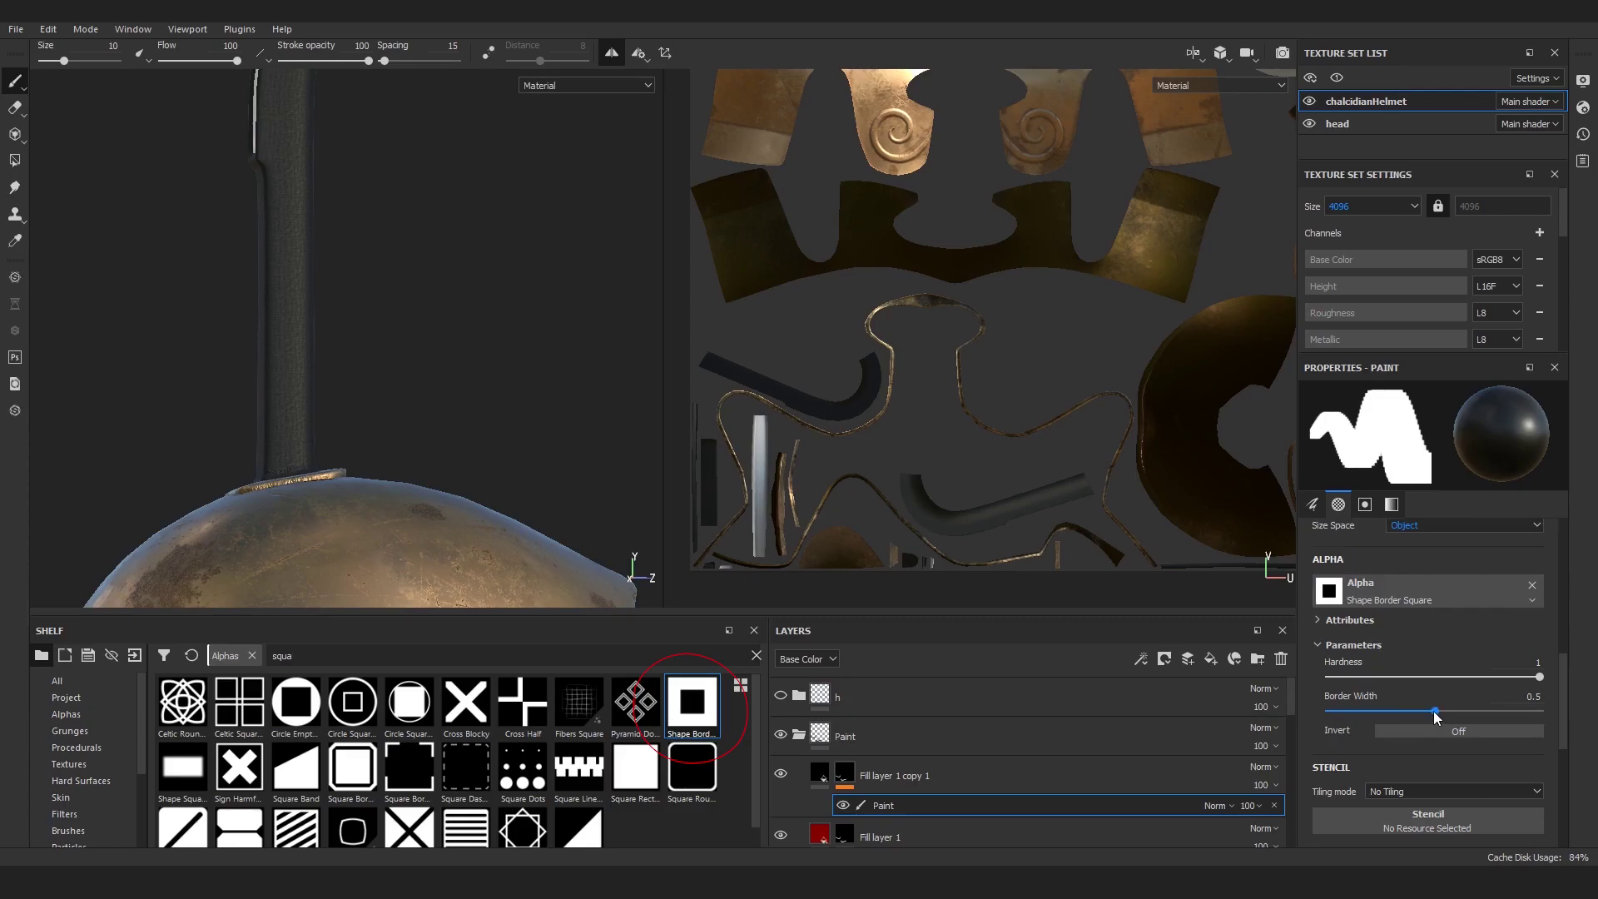
left_click_drag(1436, 717, 1596, 720)
Step: Set the square brush to Camera alignment and size 7.3, and turn backface culling off
scroll(1421, 627, "up", 3)
left_click(1405, 567)
left_click(1402, 584)
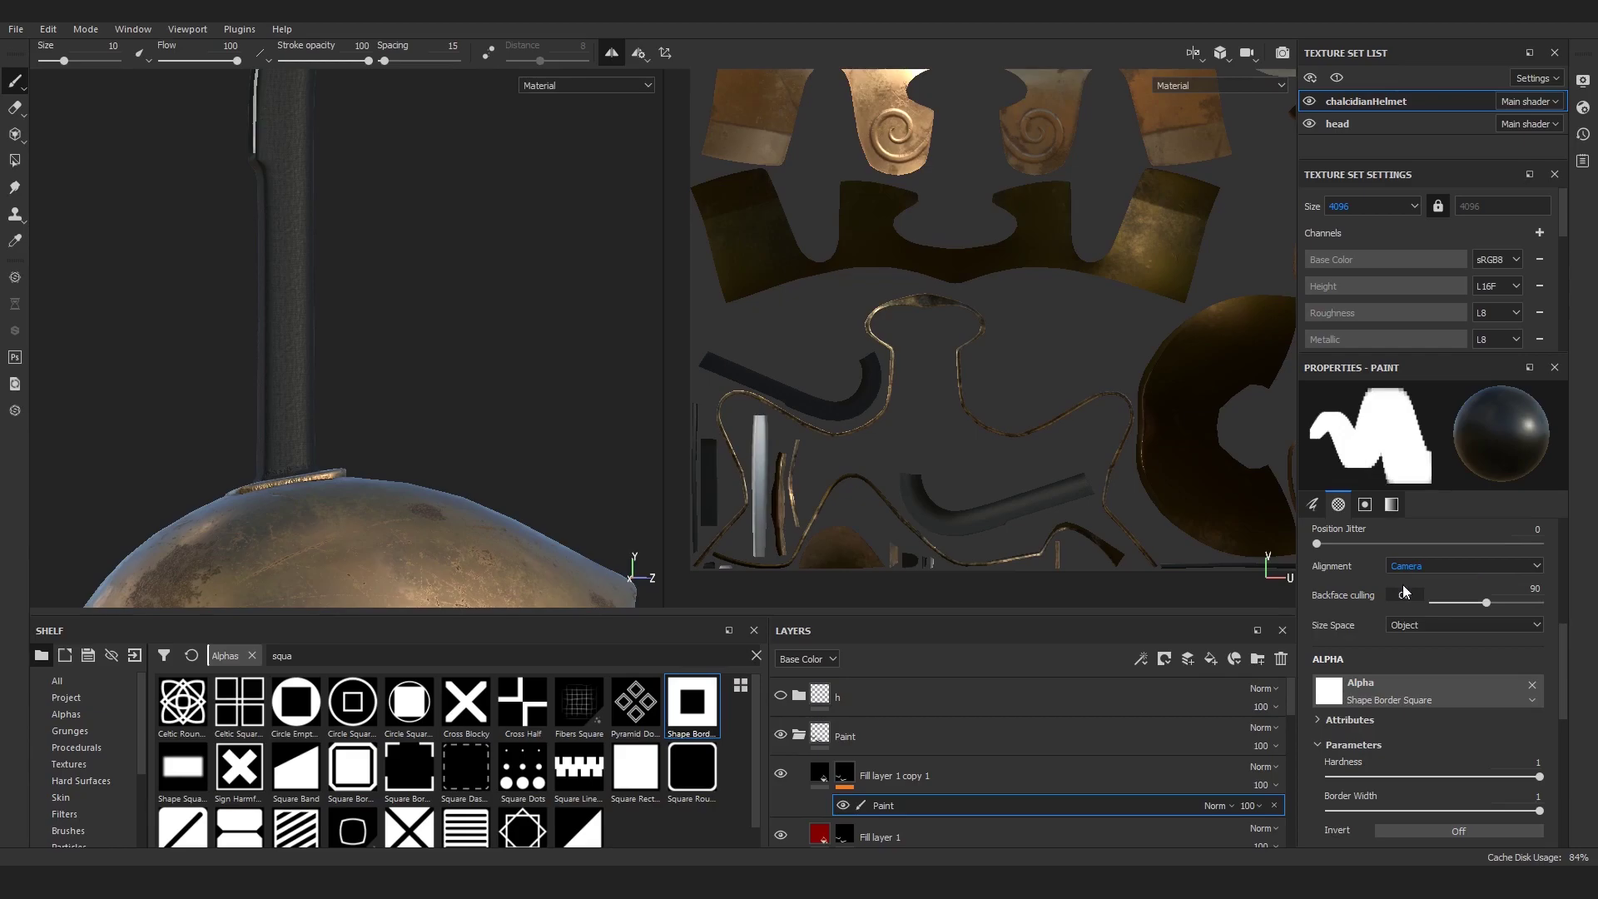
scroll(1389, 707, "up", 4)
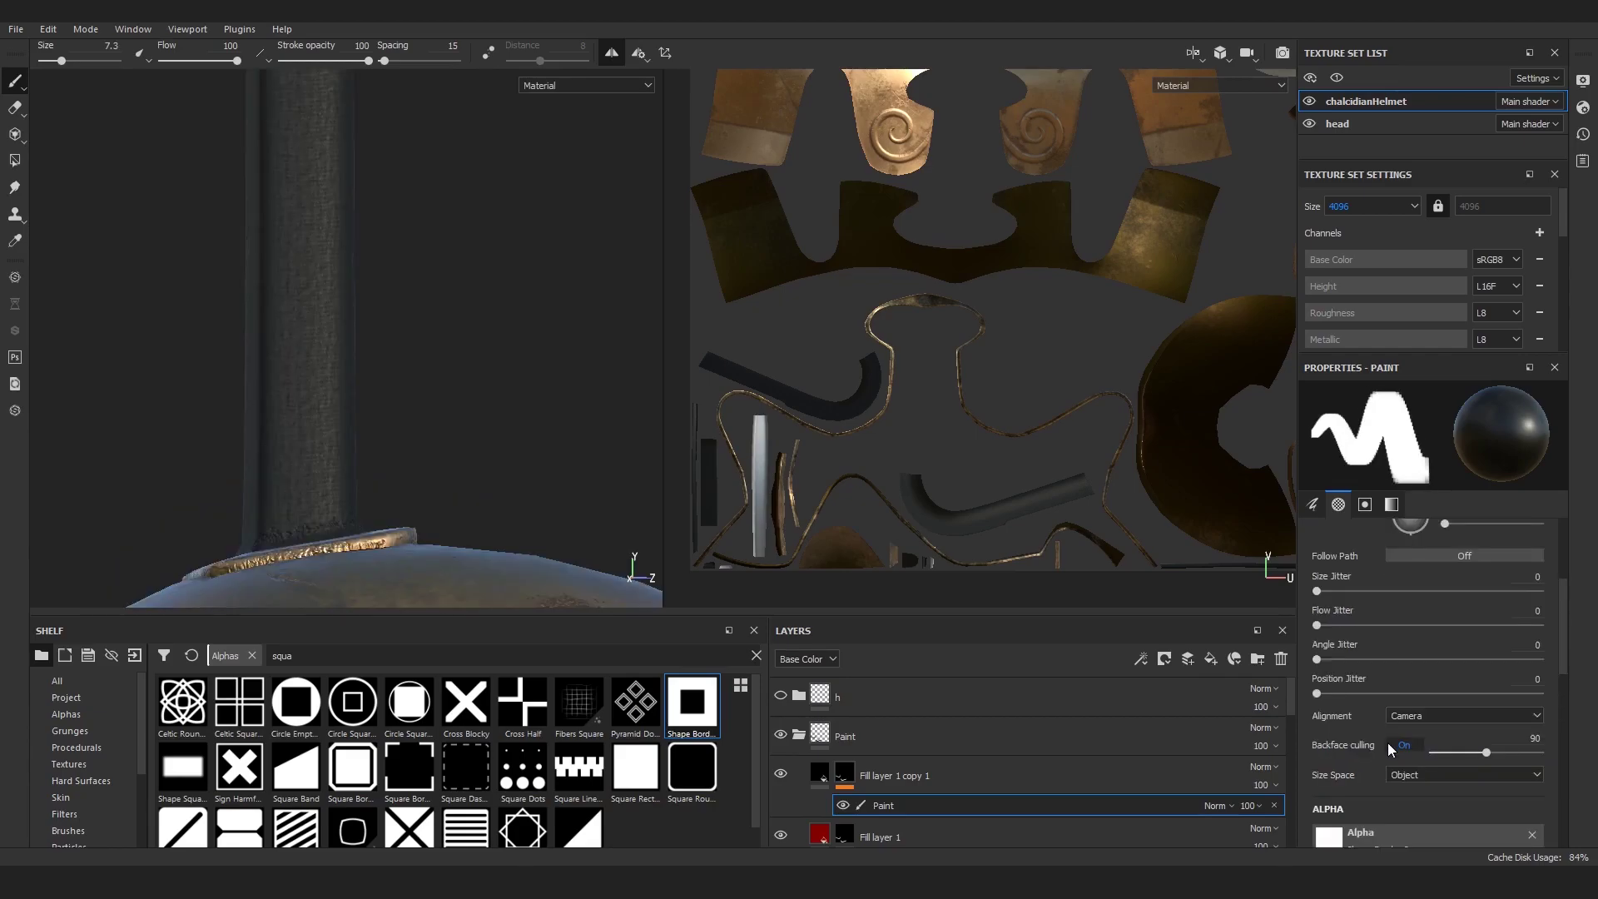
left_click(1390, 744)
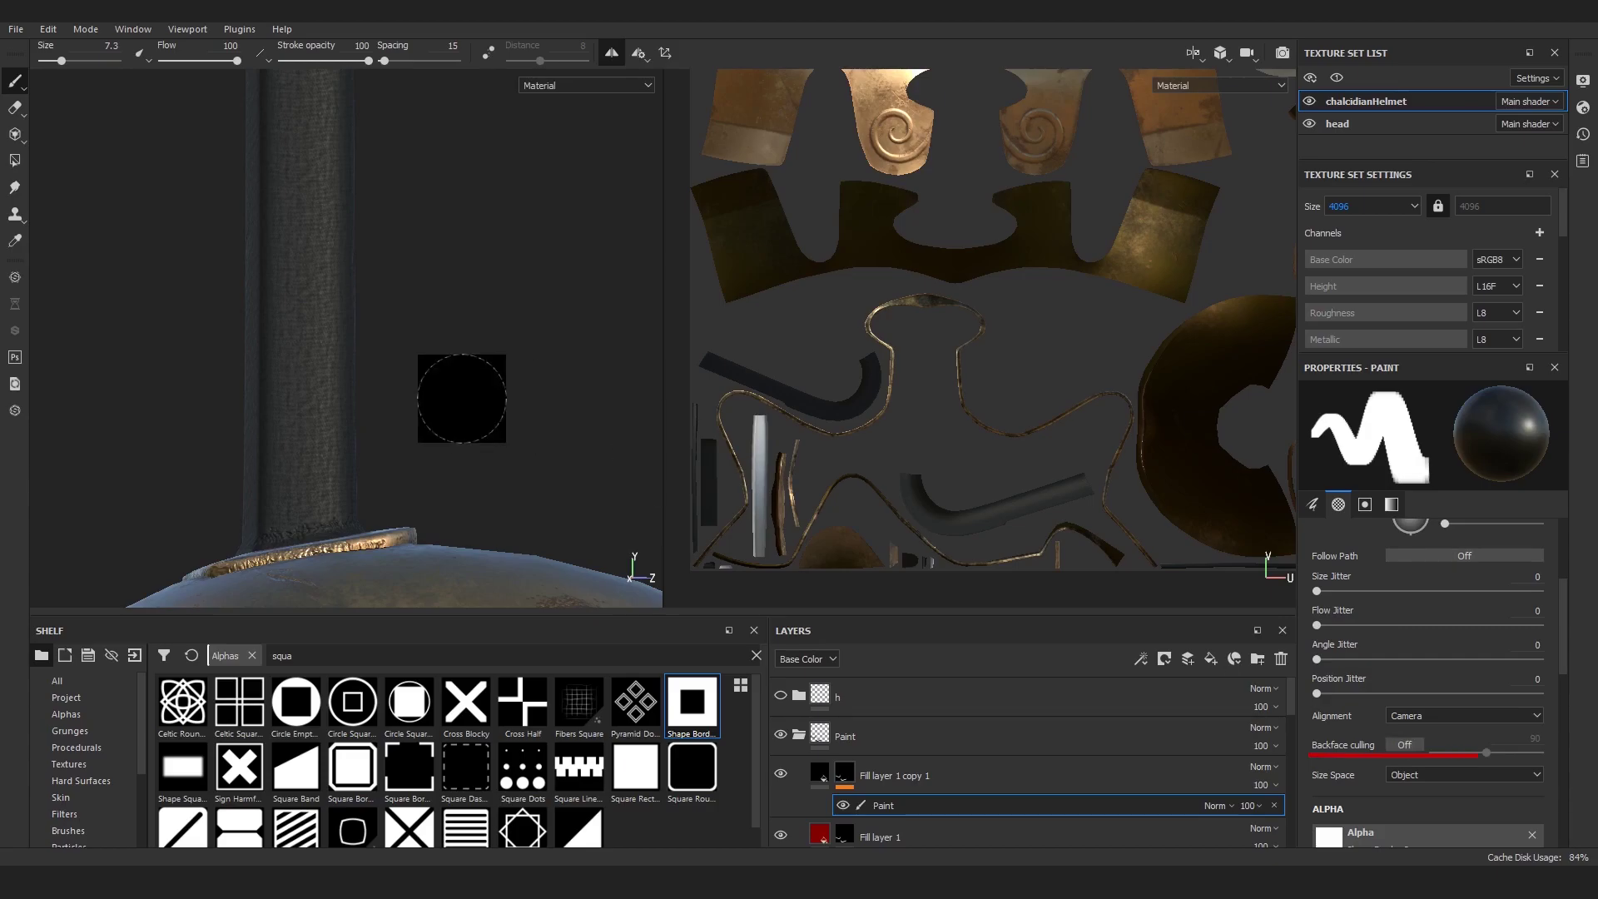
Step: Stamp squares alternately on both sides of the crest holder's lower stem to reveal a red checker pattern in the black layer's mask
left_click(353, 496)
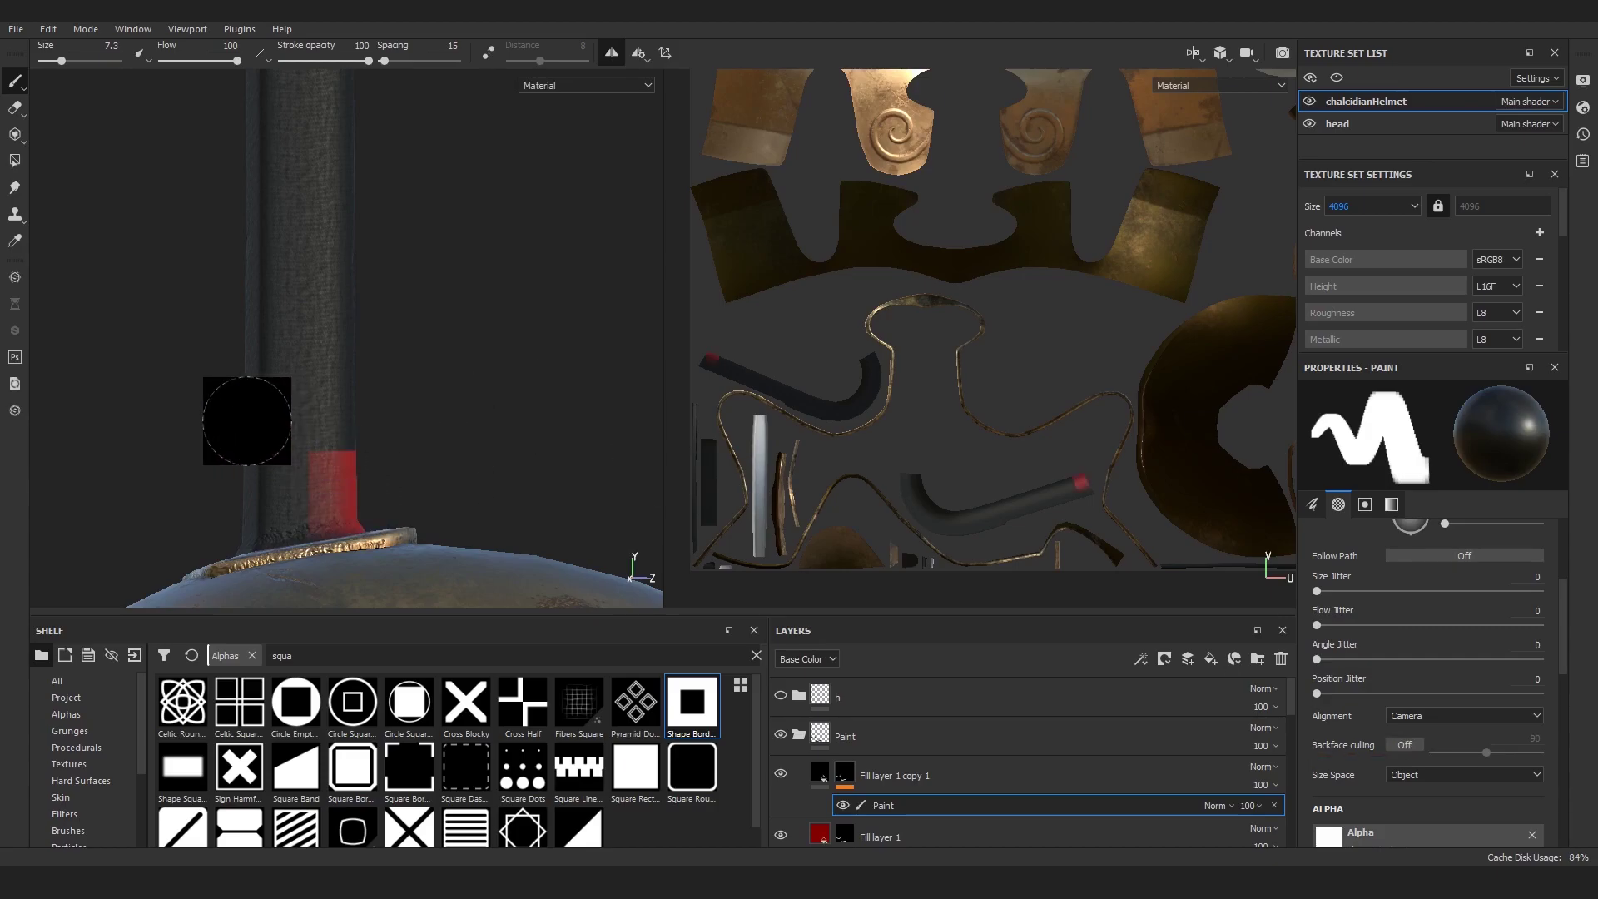
left_click(264, 409)
left_click(352, 324)
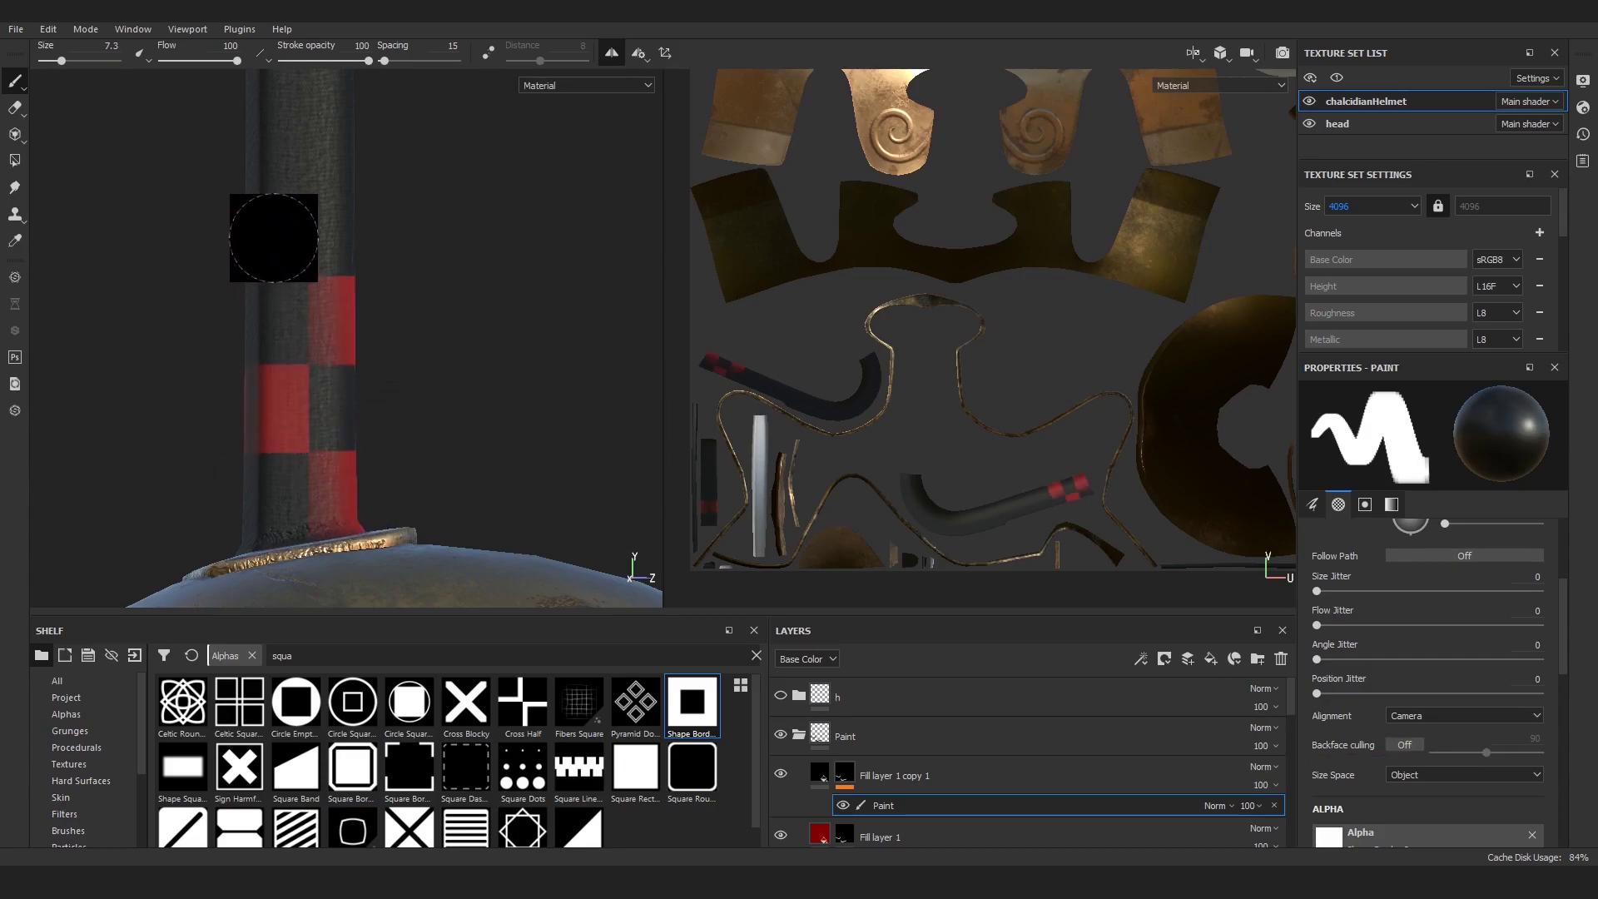
left_click(264, 236)
middle_click_drag(408, 216, 416, 372, "alt")
left_click(358, 308)
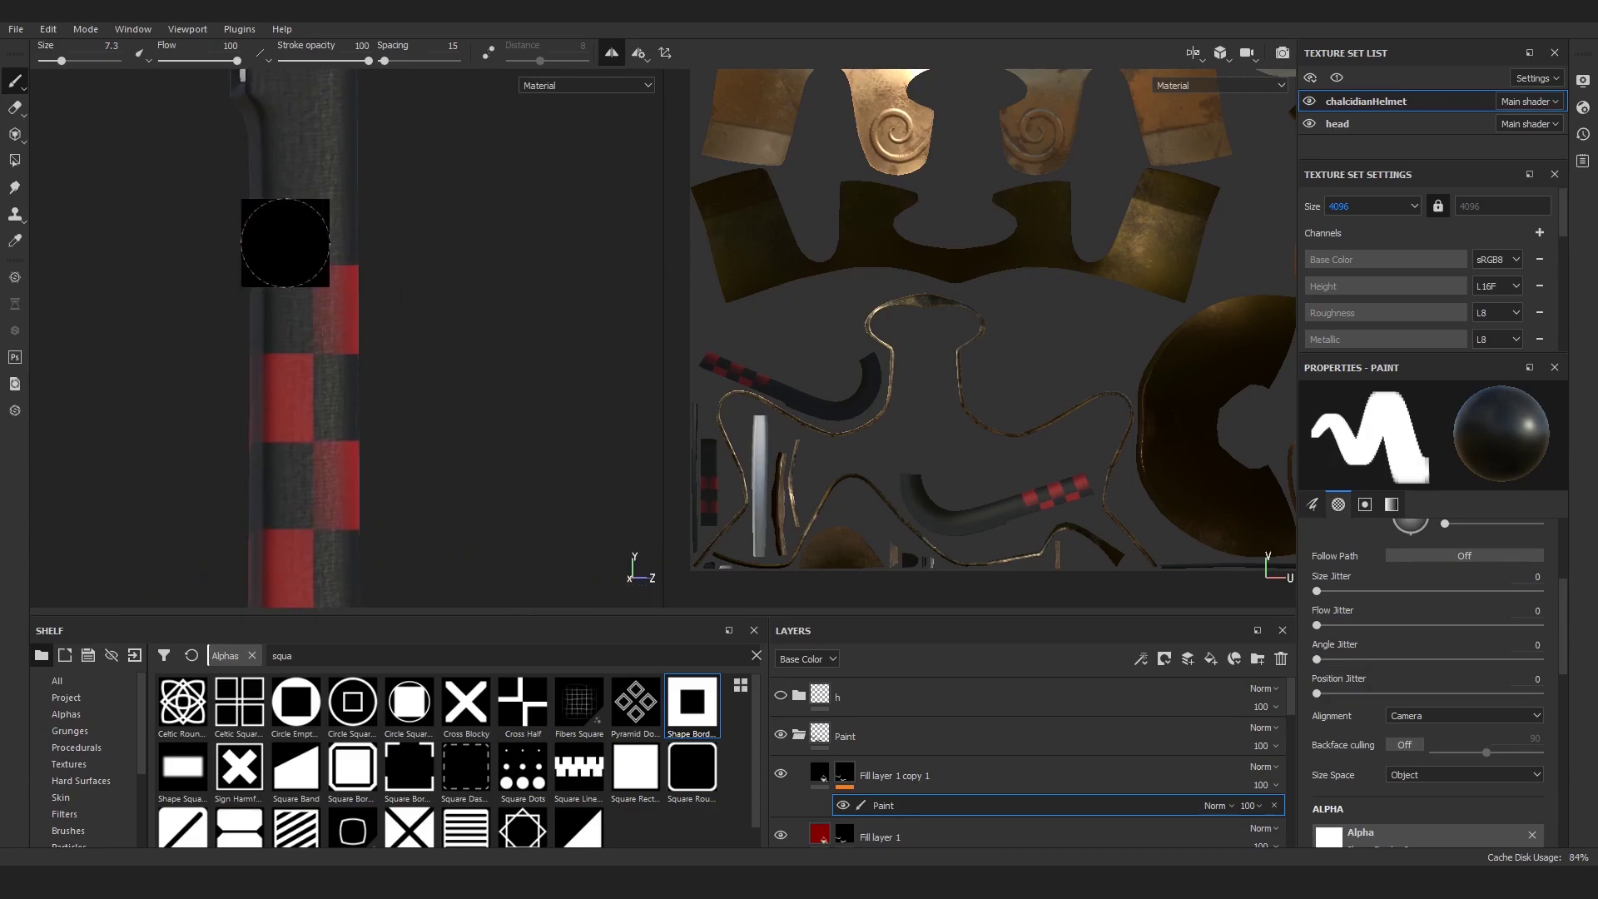
left_click(268, 222)
Step: Continue the alternating red squares up the crest holder's upper stem to the start of the bend
scroll(1505, 703, "down", 3)
middle_click_drag(516, 218, 339, 356, "alt")
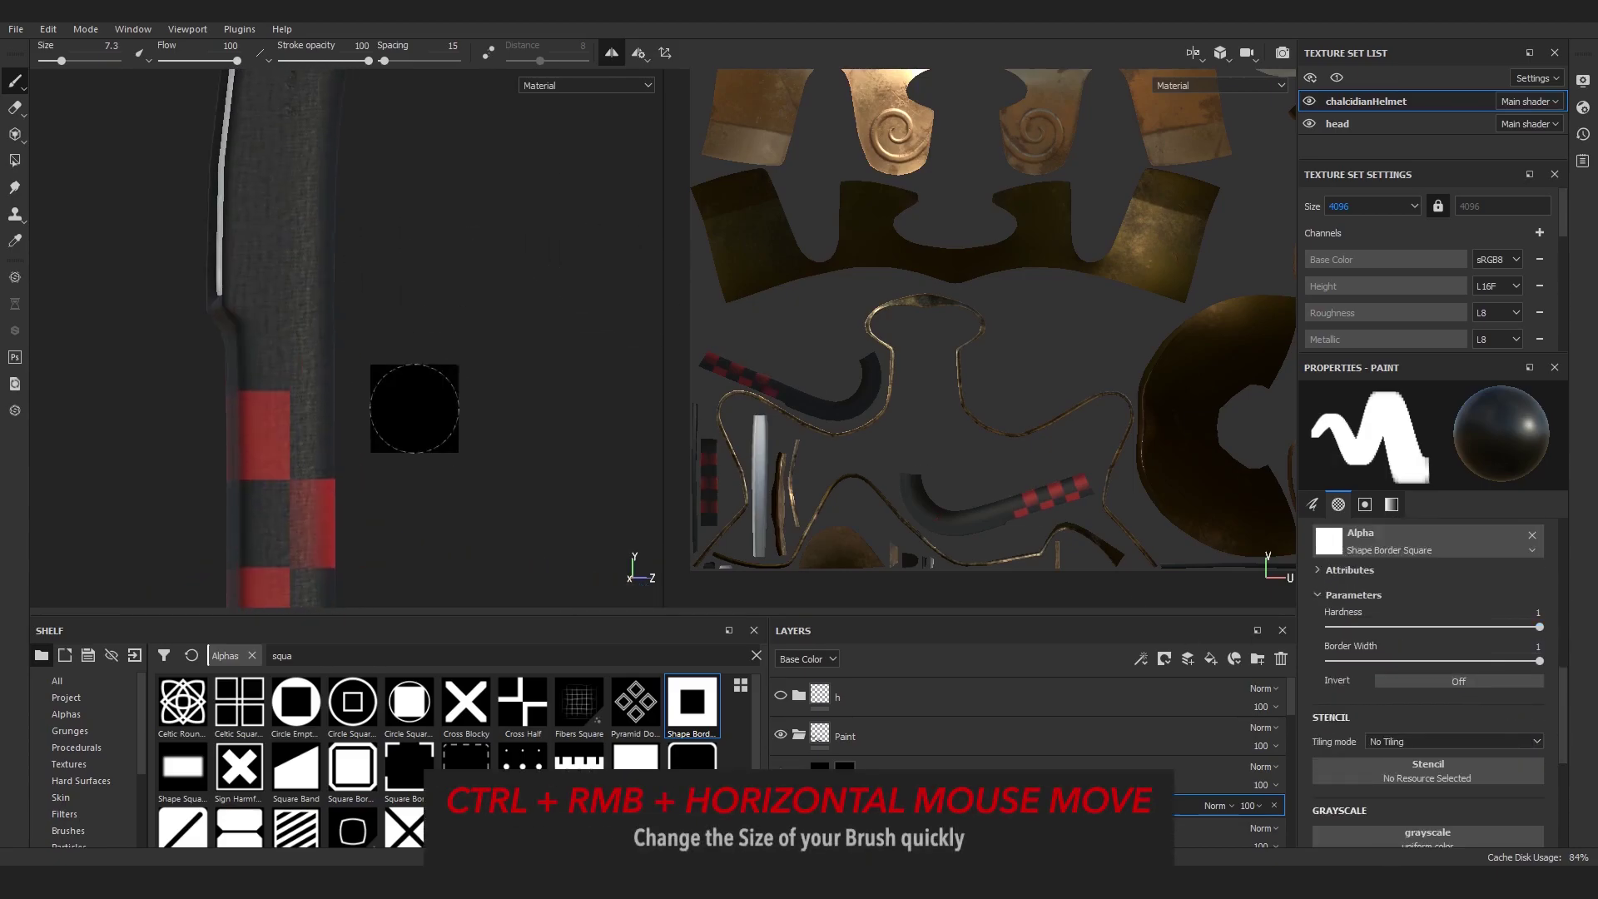
left_click(330, 341)
left_click(239, 261)
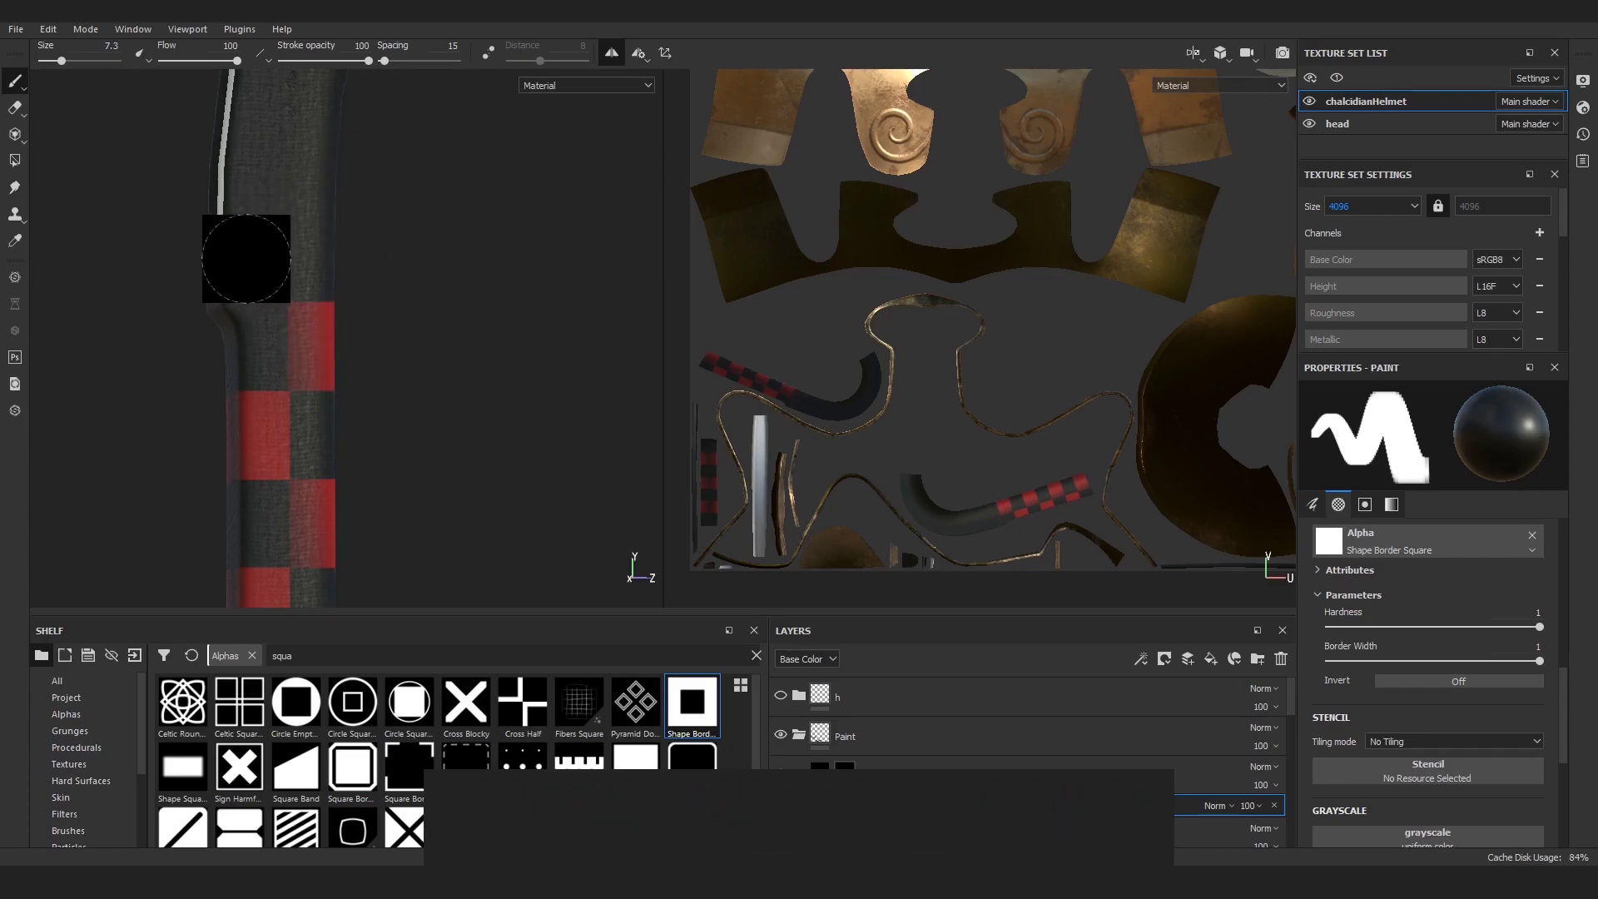
left_click(327, 167)
middle_click_drag(242, 78, 216, 276, "alt")
left_click_drag(307, 371, 308, 372, "ctrl")
left_click(309, 370)
left_click(229, 273)
Step: Stamp alternating red squares into the black layer's mask around the start of the crest holder's bend, raising the brush size to 7.41
left_click_drag(309, 218, 343, 221, "ctrl")
left_click(1219, 54)
left_click_drag(518, 288, 424, 285, "alt")
left_click_drag(340, 218, 341, 223, "ctrl")
left_click(341, 219)
left_click_drag(301, 109, 303, 121, "ctrl")
middle_click_drag(323, 95, 302, 172, "alt")
left_click(305, 170)
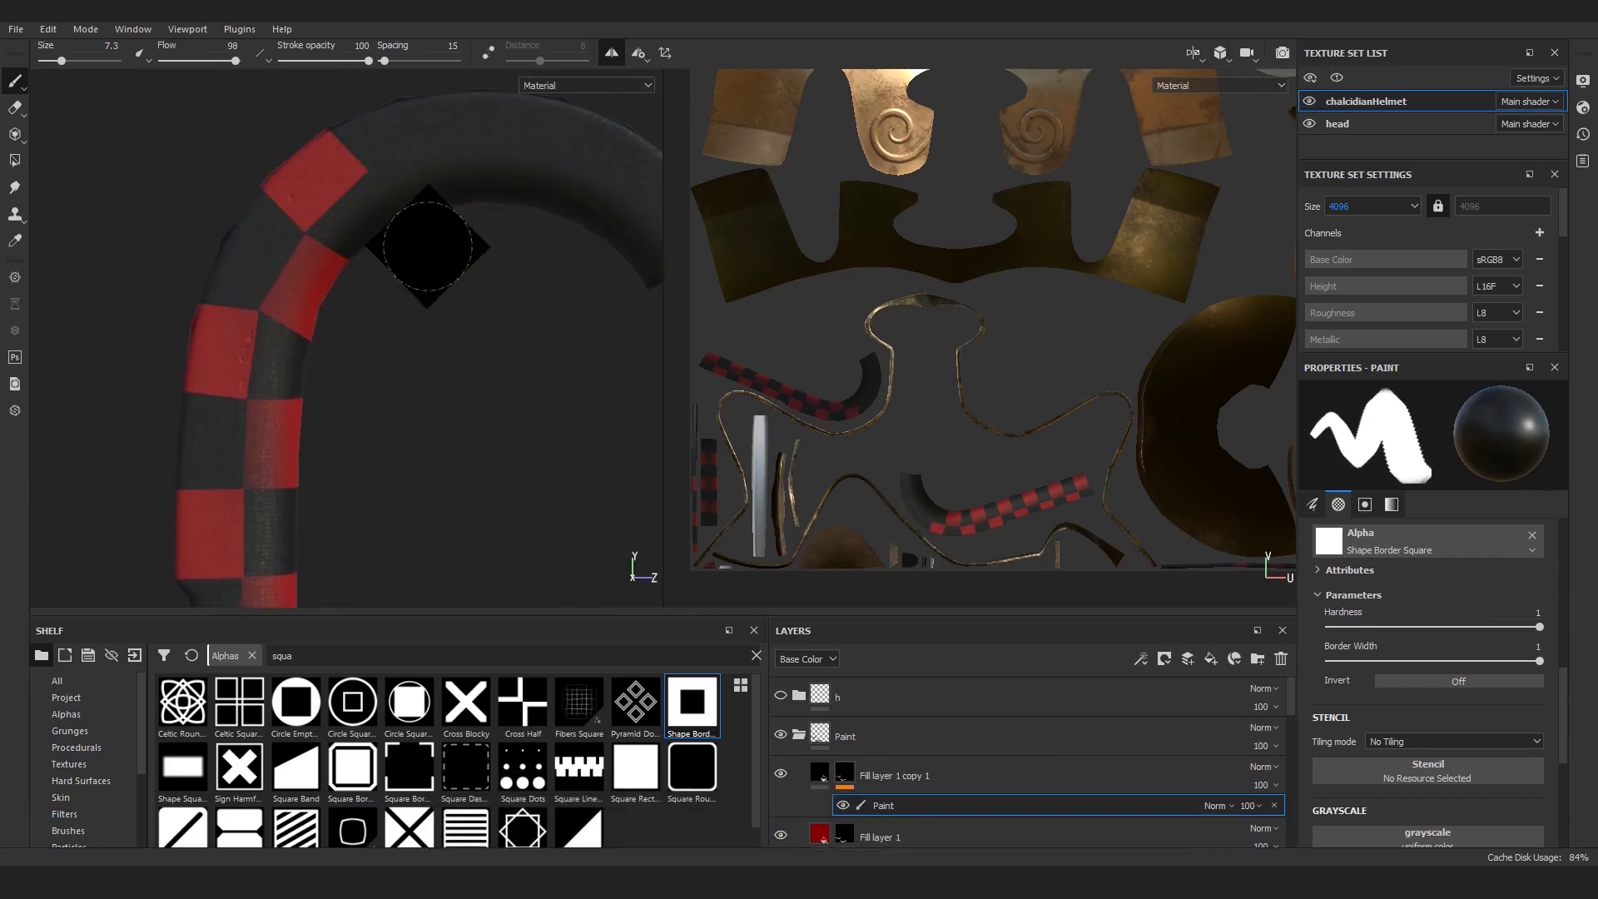
left_click(423, 175)
left_click(317, 295)
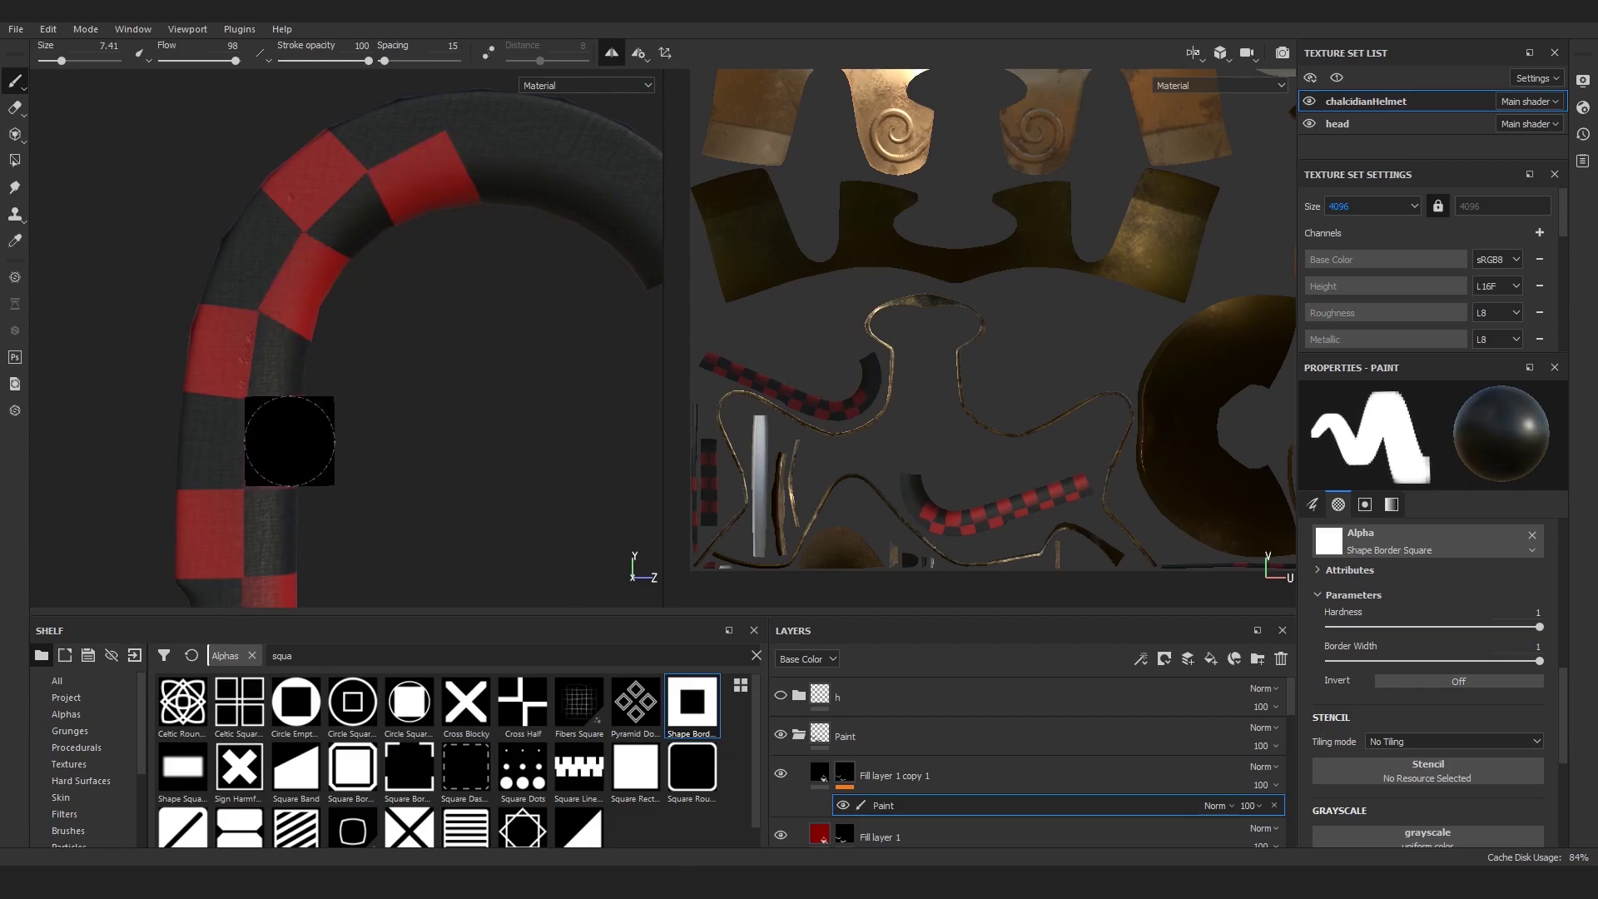
Step: Continue the alternating red squares over the top of the crest holder's bend toward its tip
left_click_drag(453, 457, 328, 434, "alt")
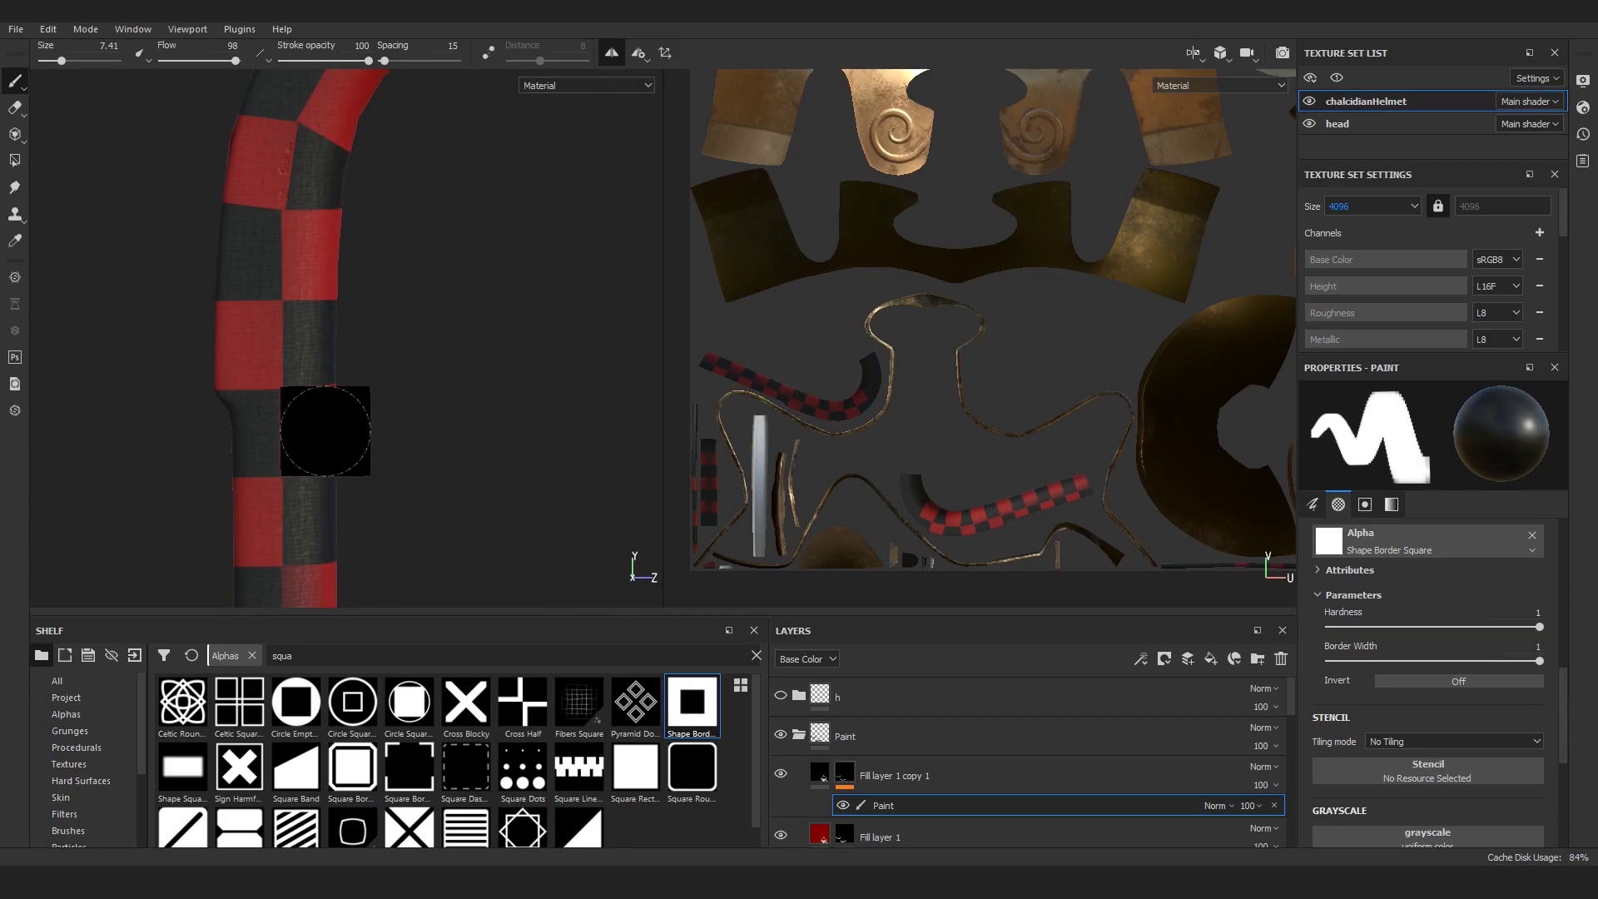
middle_click_drag(326, 432, 358, 241, "alt")
middle_click_drag(364, 409, 370, 285, "alt")
middle_click_drag(367, 465, 424, 328, "alt")
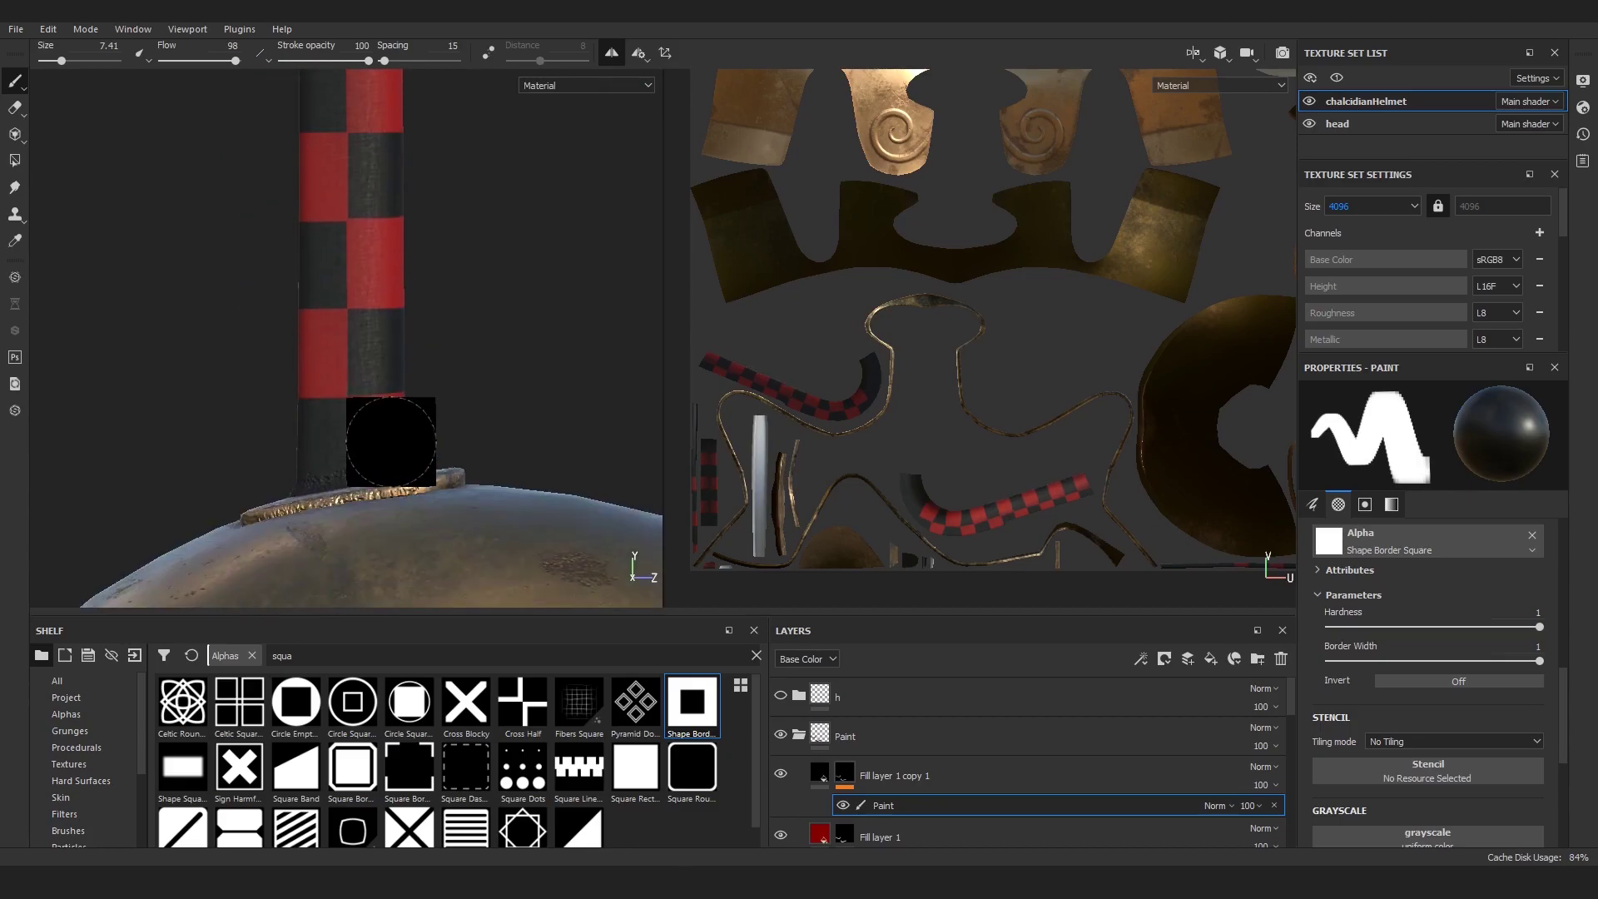
mouse_move(517, 203)
middle_mouse_down("alt")
mouse_move(445, 454)
mouse_move(375, 583)
middle_mouse_up("alt")
key("x")
left_click(282, 361)
key("x")
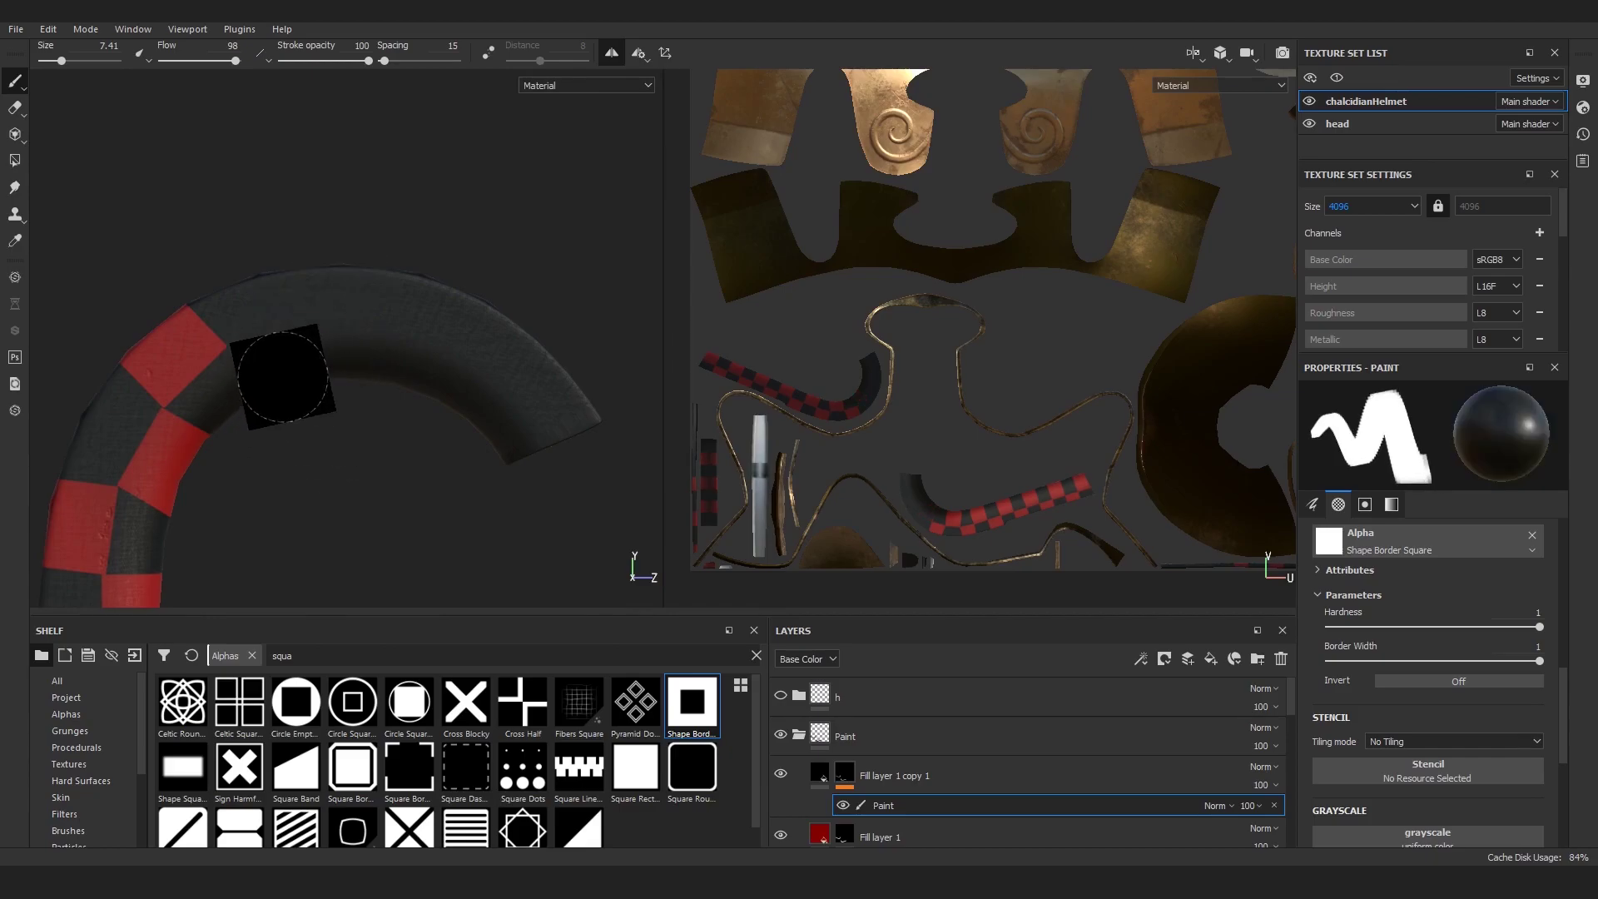
left_click(281, 372)
left_click(358, 283)
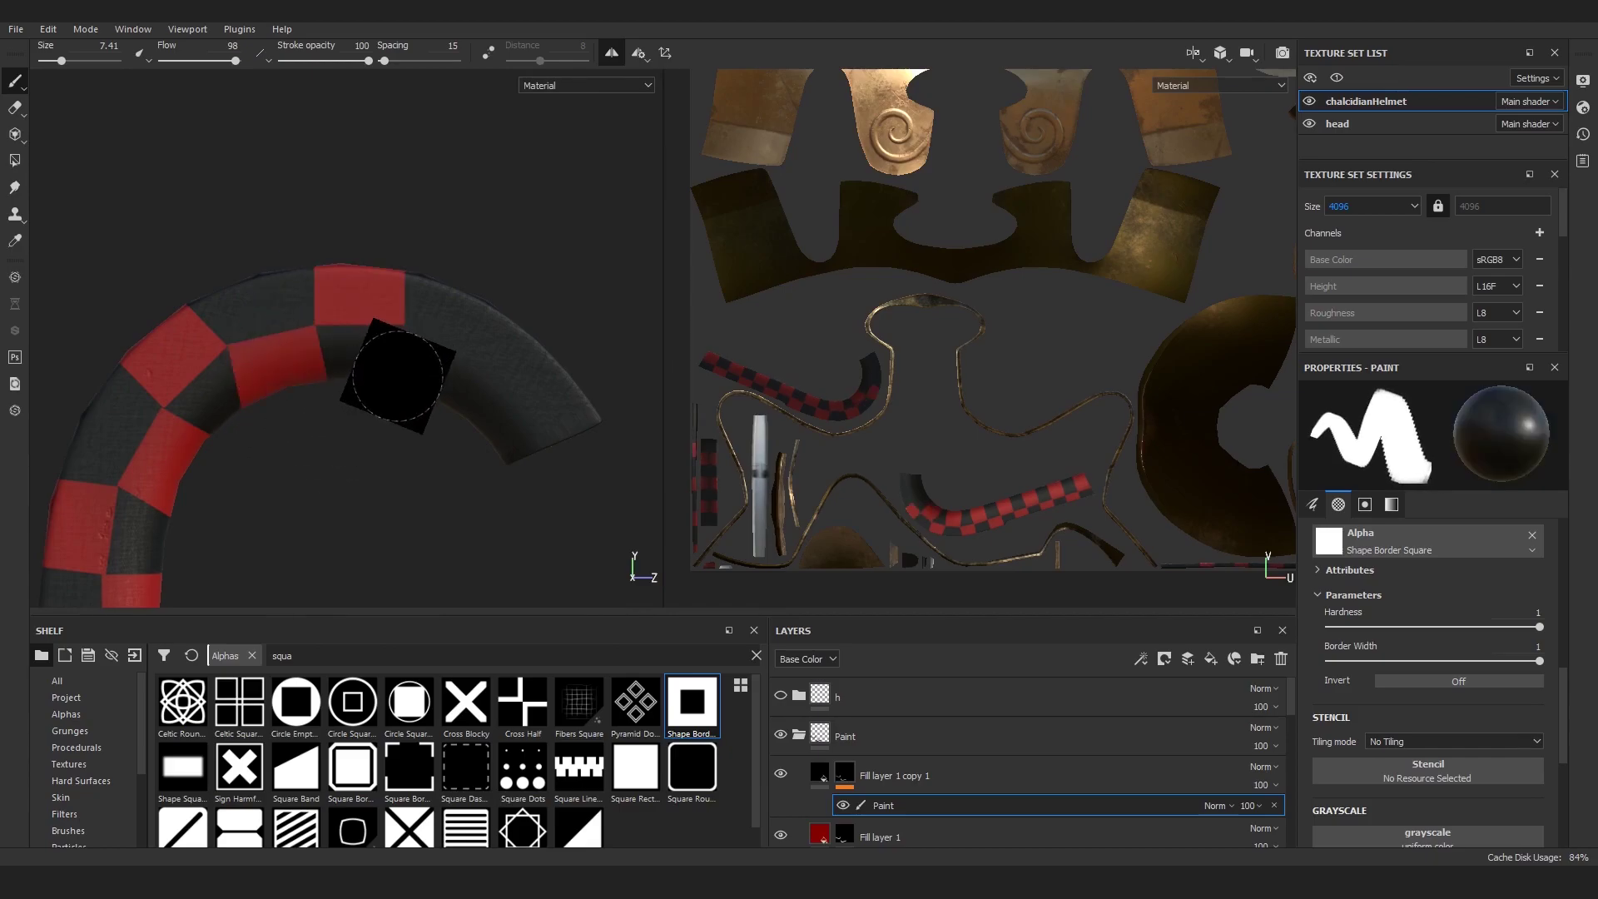
left_click(433, 367)
left_click(548, 356)
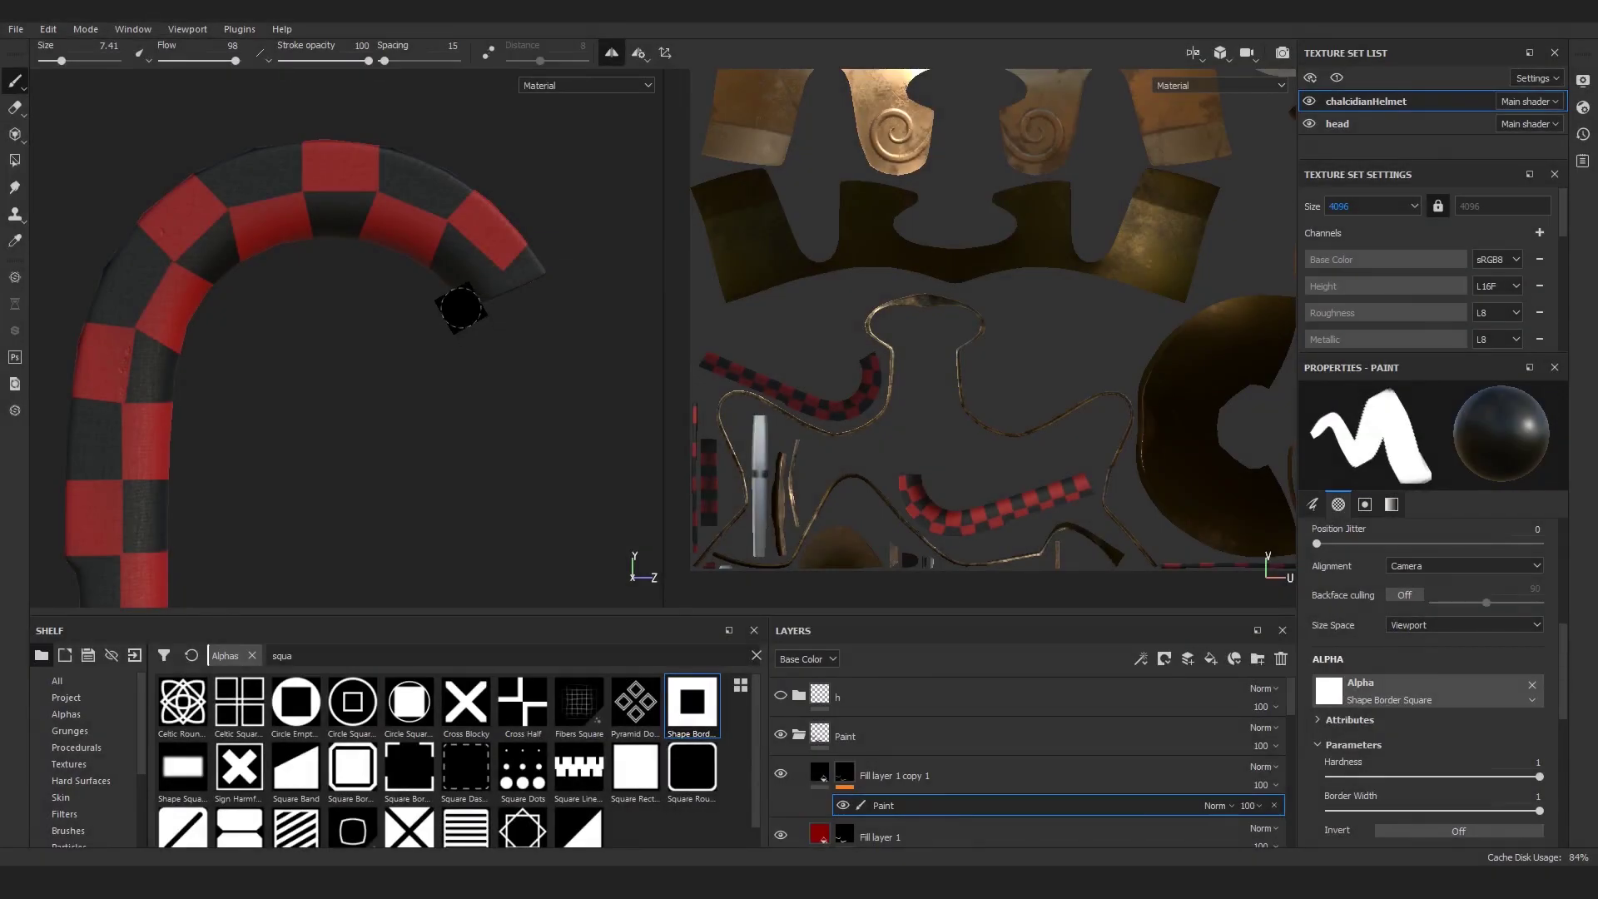
Step: Fill the end of the crest holder's tip with red using the smaller square brush, undoing misplaced stamps
key("ctrl+z")
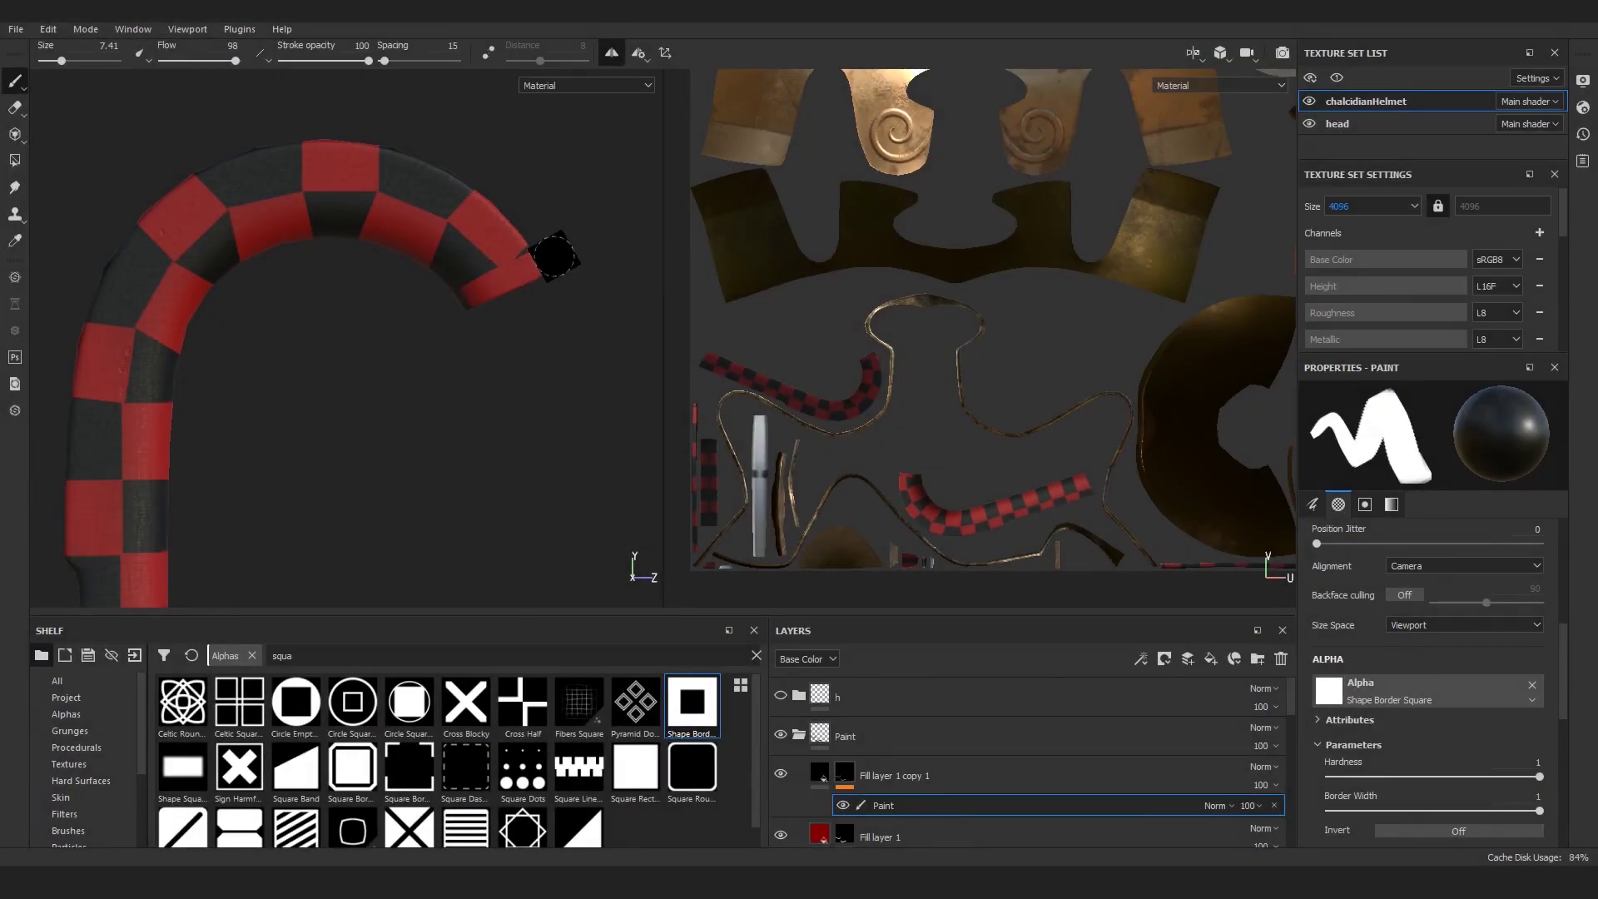
key("ctrl+z")
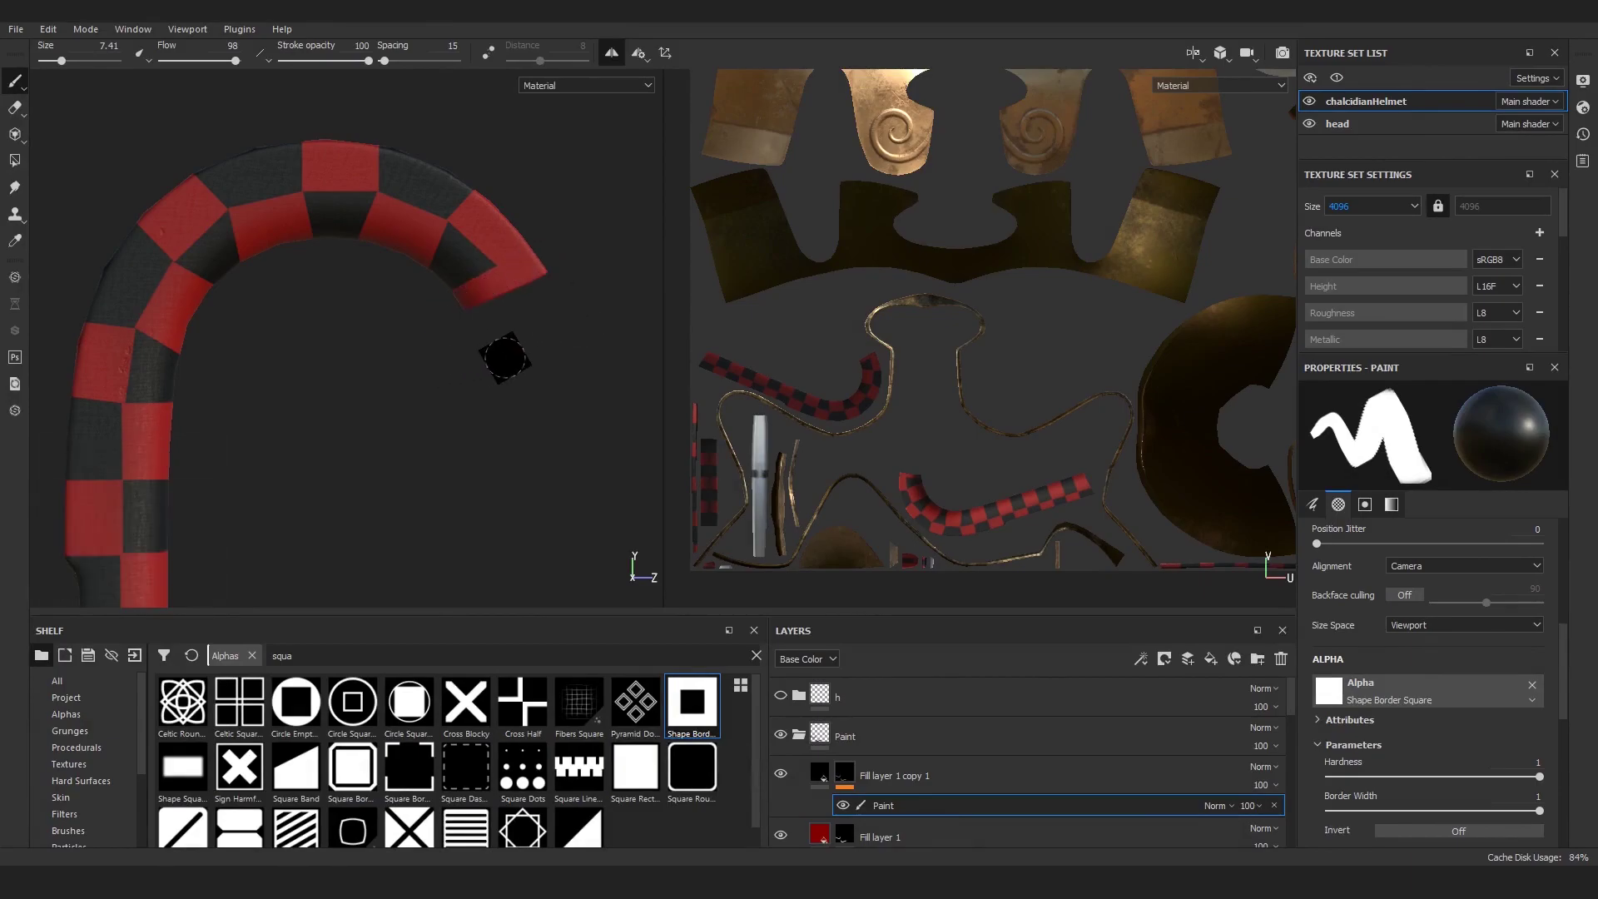
left_click_drag(517, 352, 359, 329, "alt")
scroll(349, 240, "up", 2)
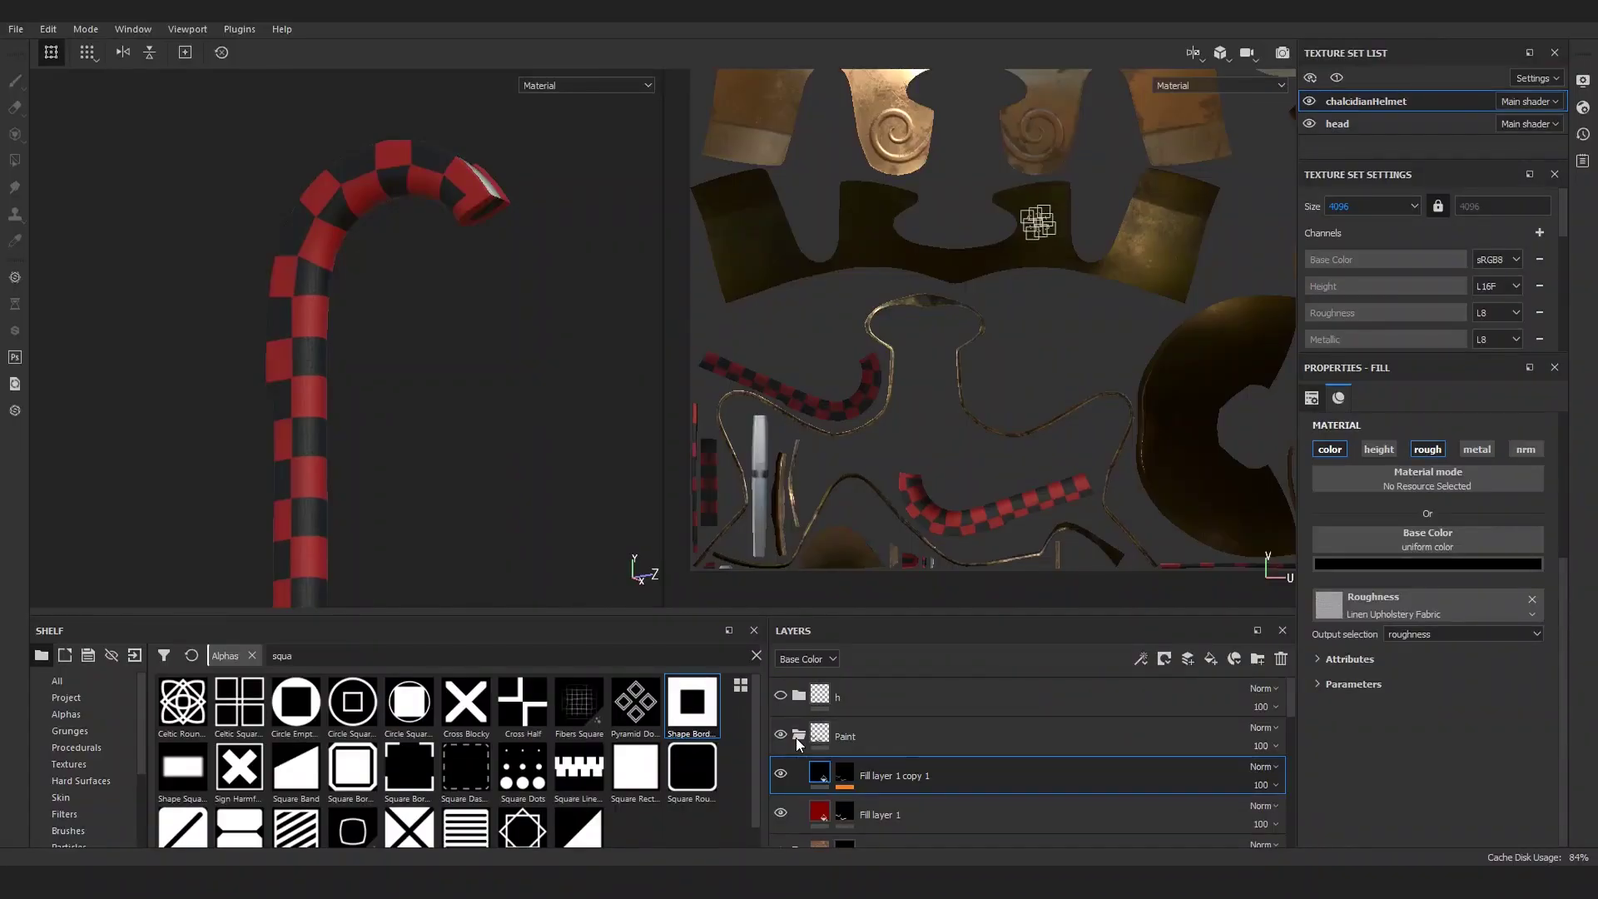
Step: Collapse the Paint folder and give it a white mask with a fill effect
left_click(796, 737)
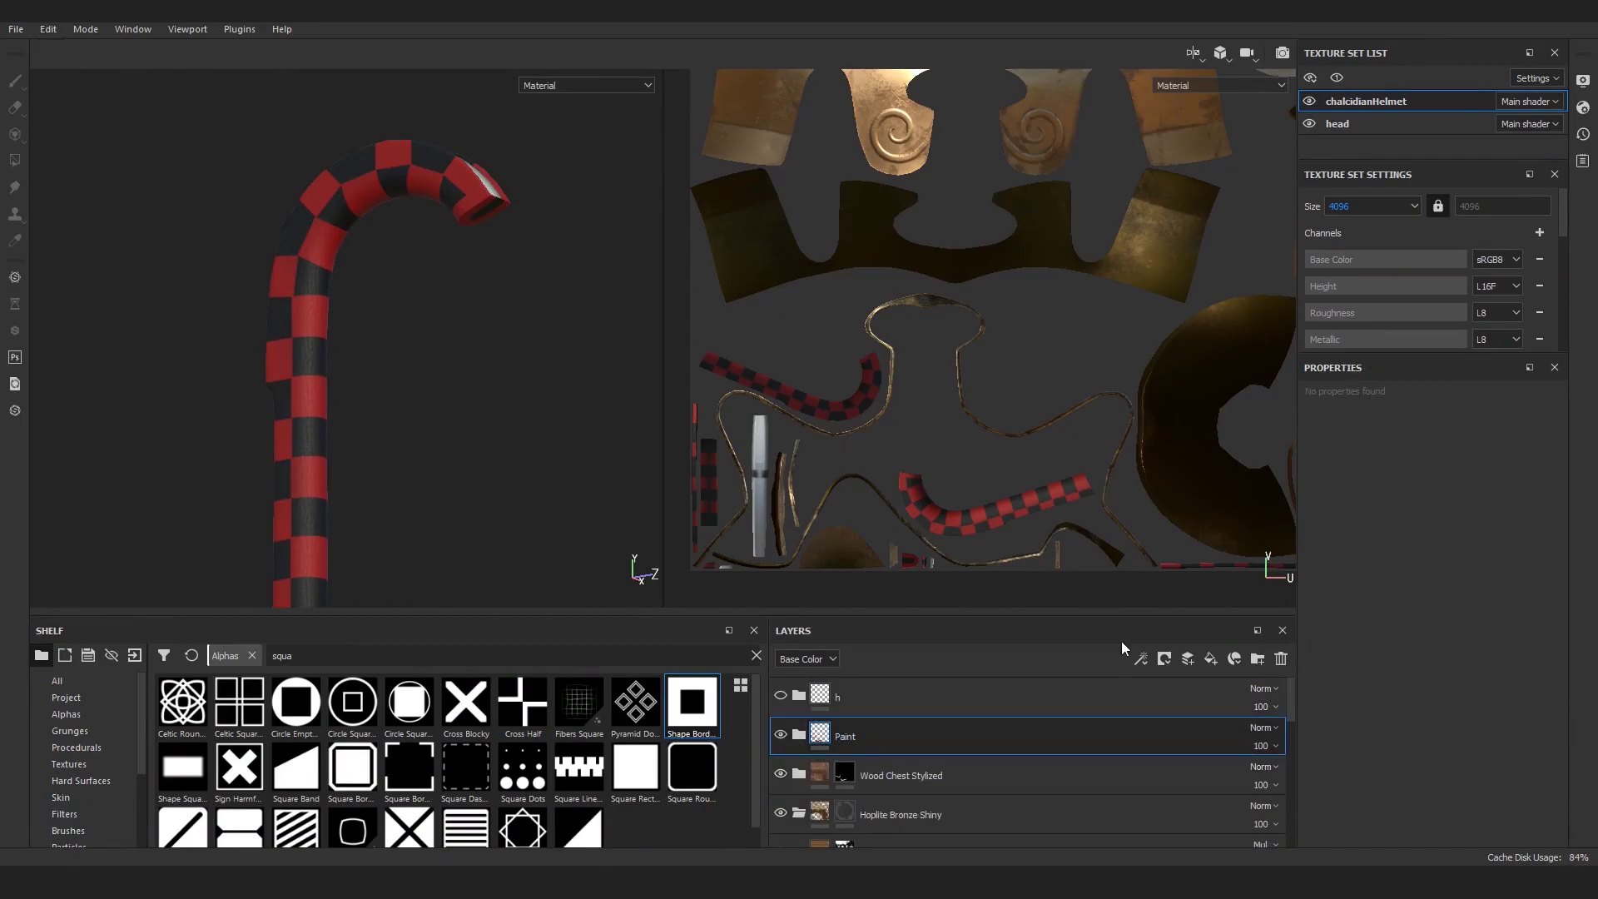
left_click(1164, 658)
left_click(1176, 678)
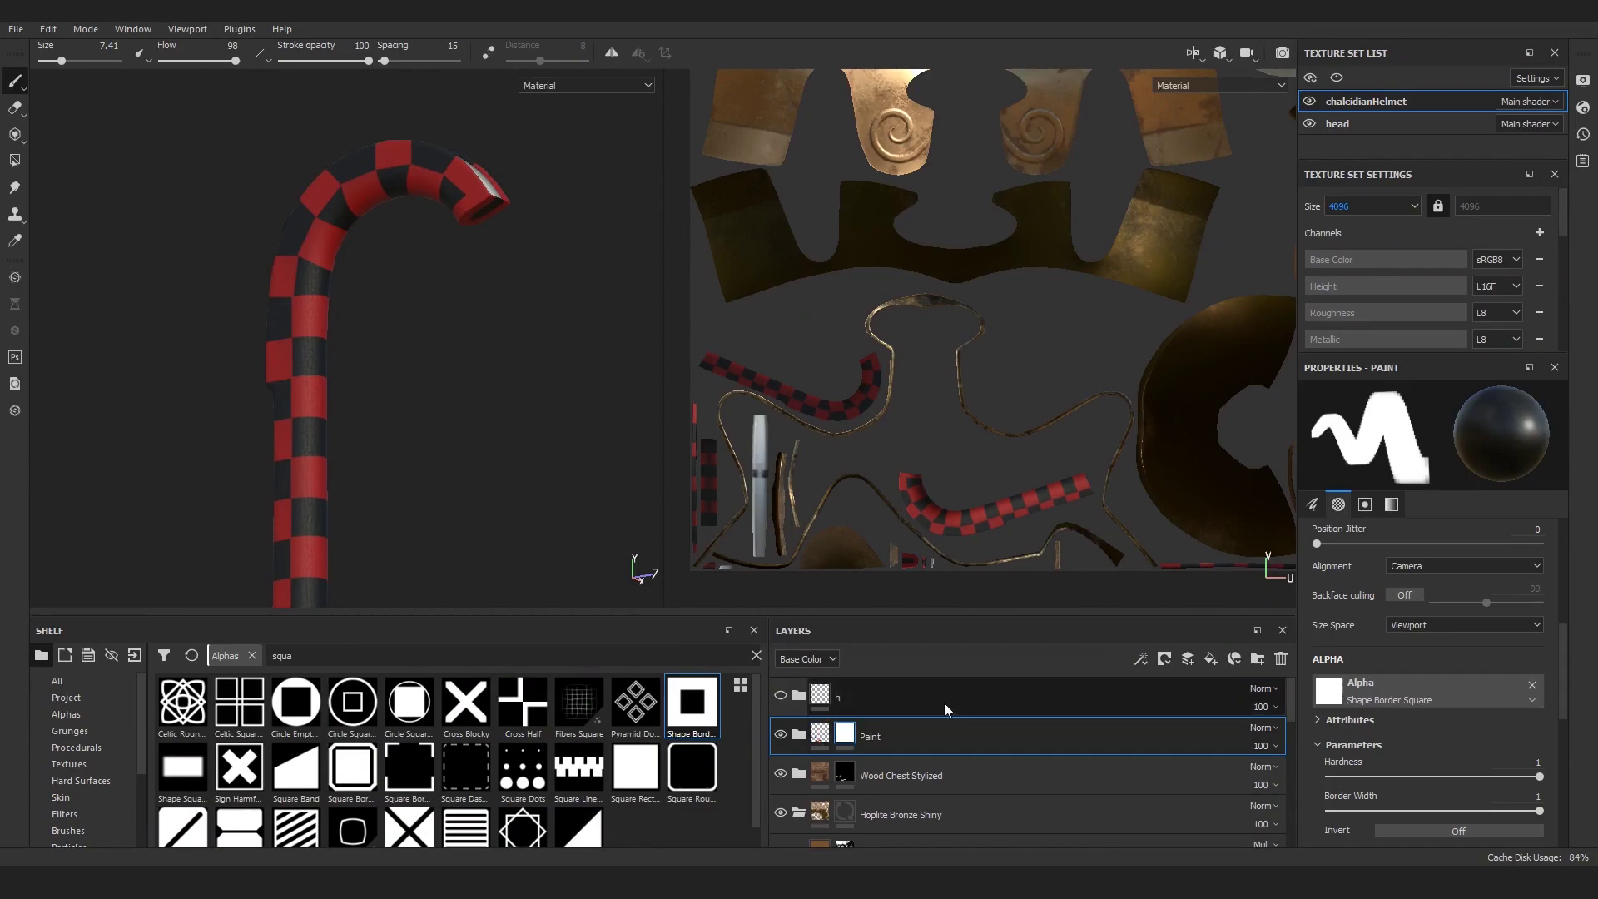
left_click(1141, 658)
left_click(1174, 722)
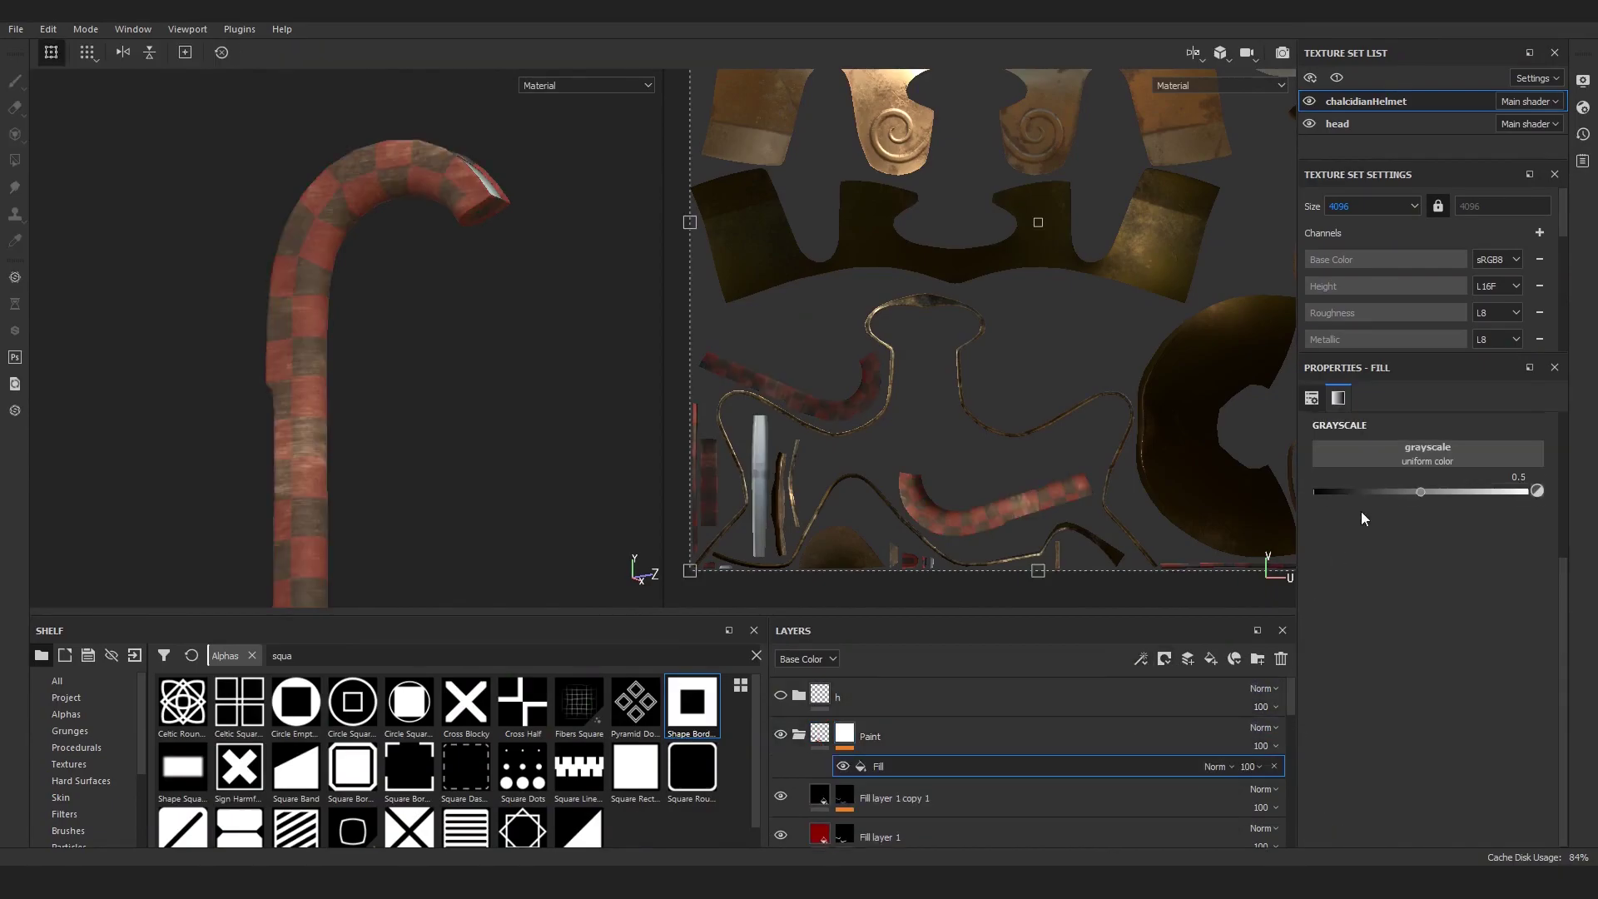
Step: Use Grunge Scratches Rough as the Paint mask's fill, turn Invert on, and set one of its scratch parameters to 0.5
left_click(1409, 457)
type("scratches")
left_click(1548, 539)
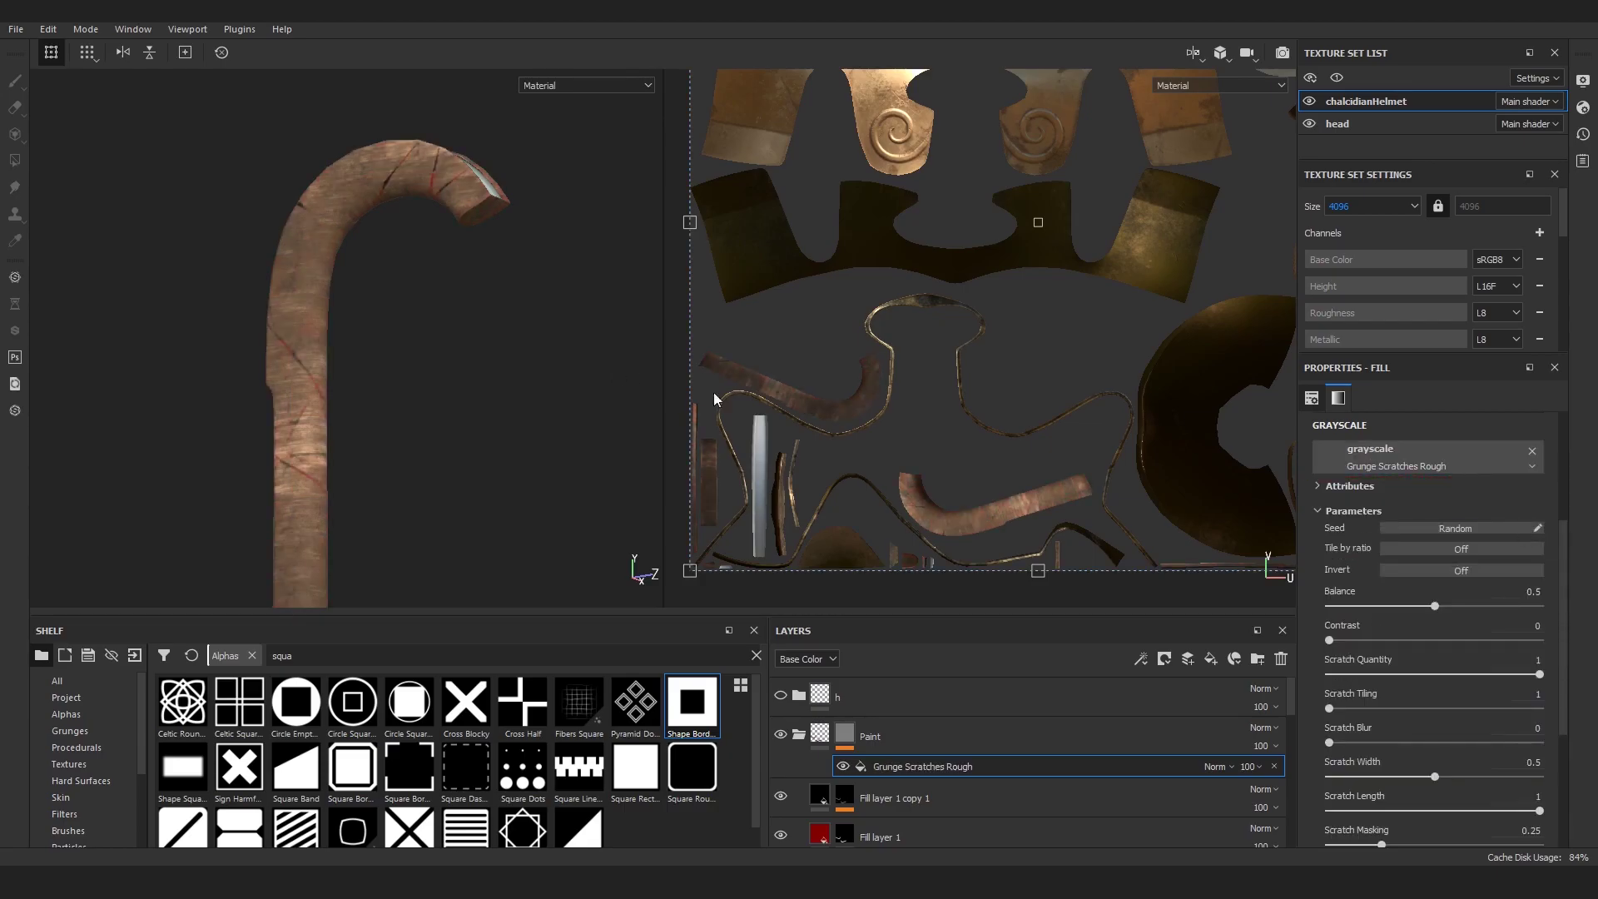
left_click(1469, 572)
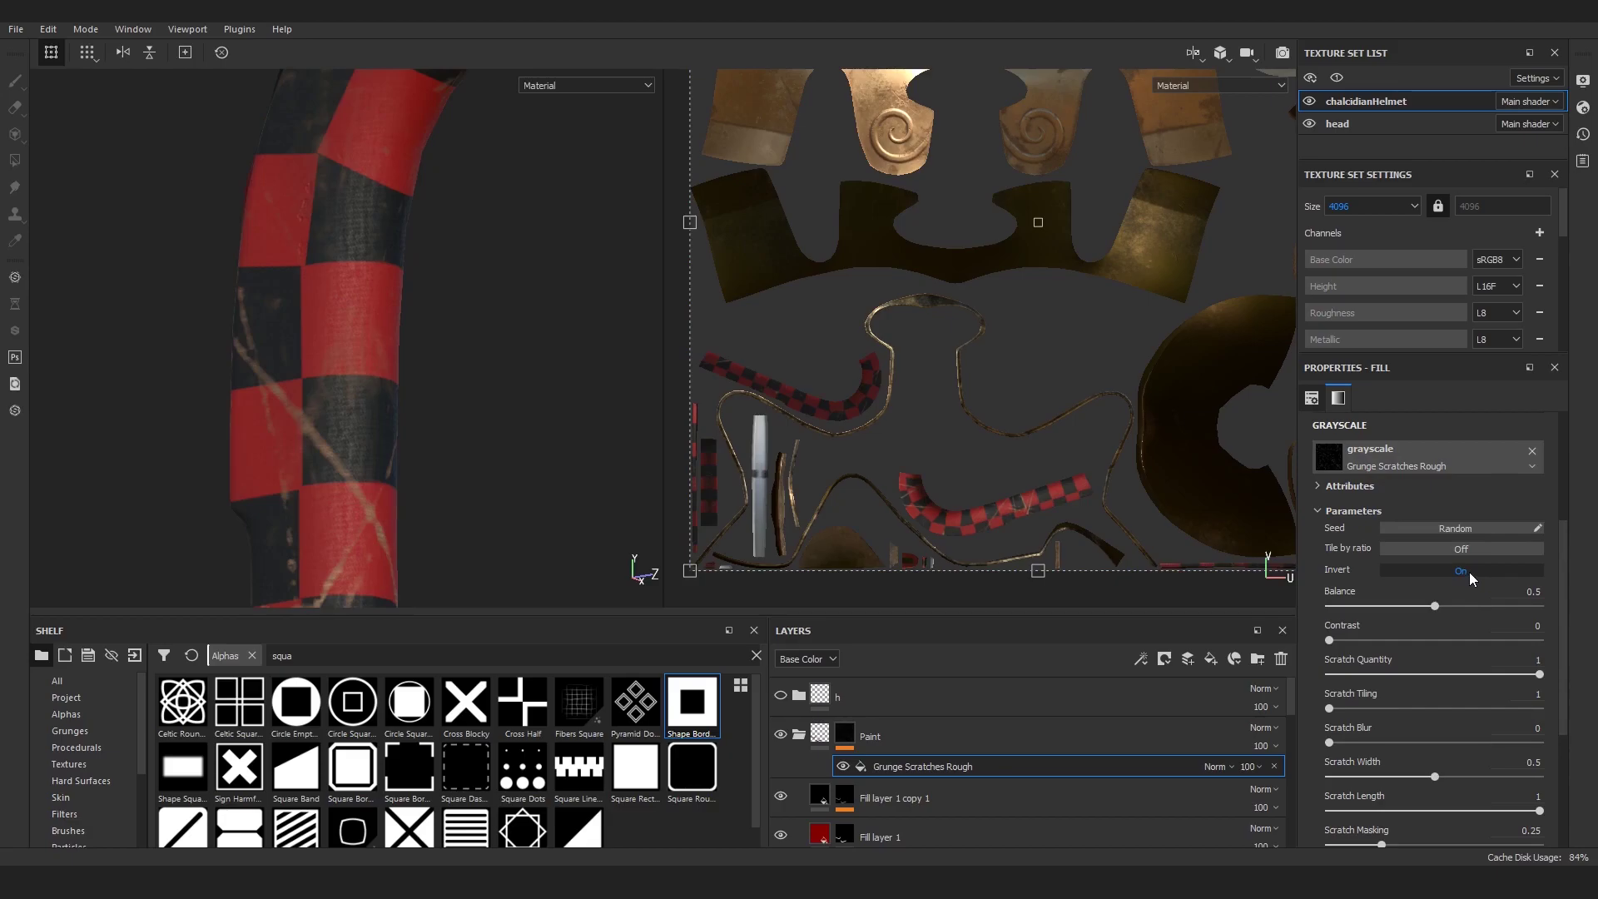
scroll(422, 416, "down", 5)
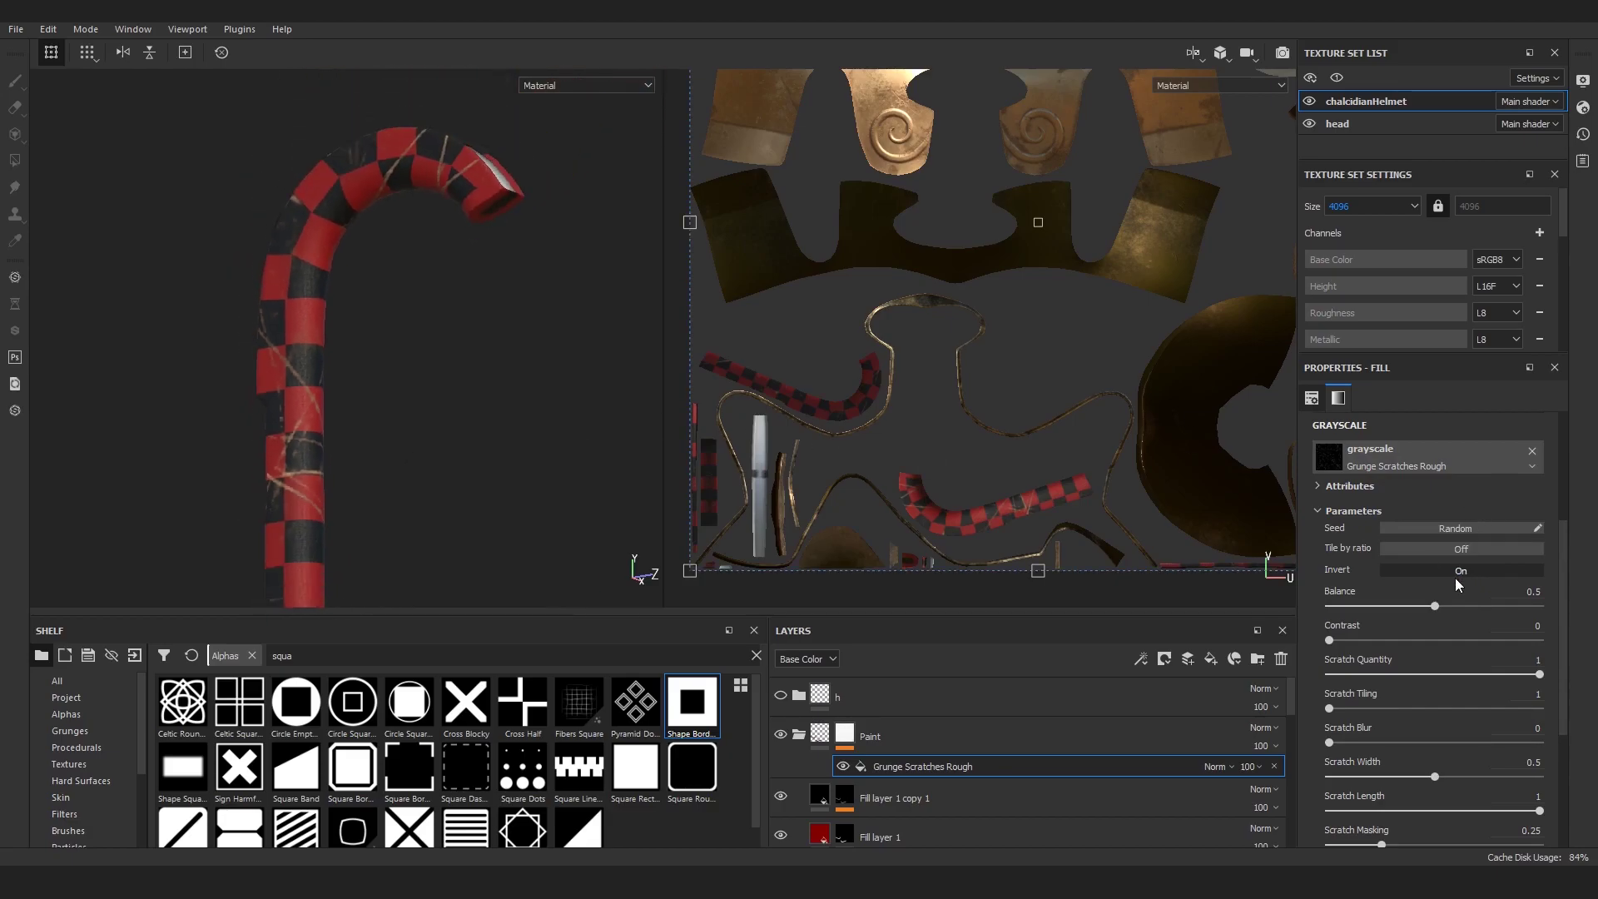
scroll(1455, 578, "down", 5)
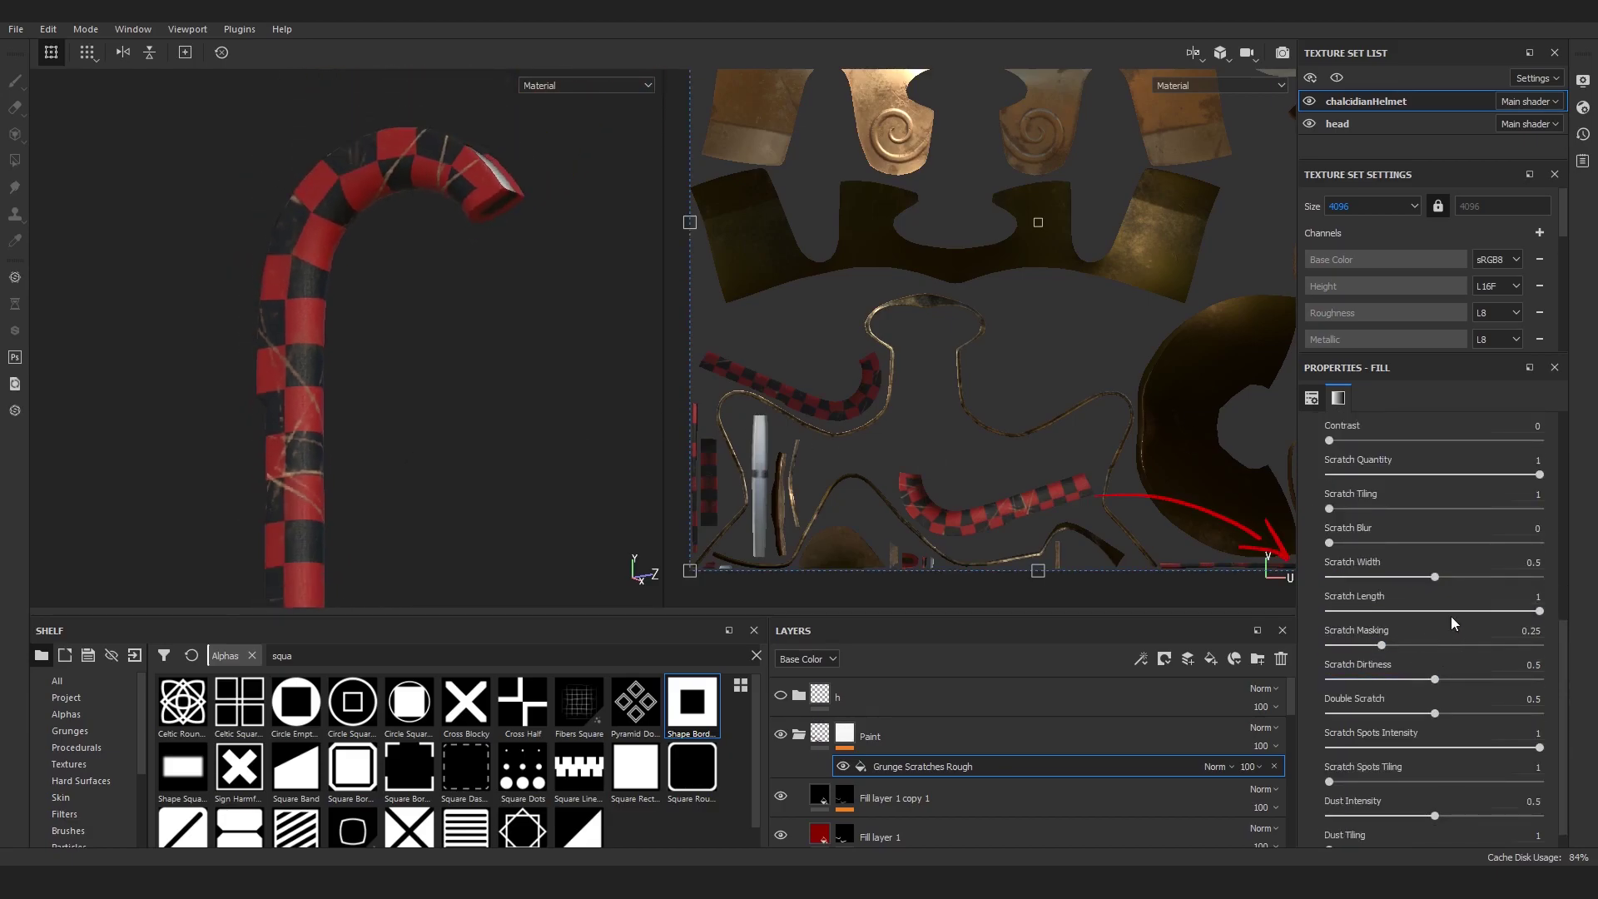
type("0.5")
key("Return")
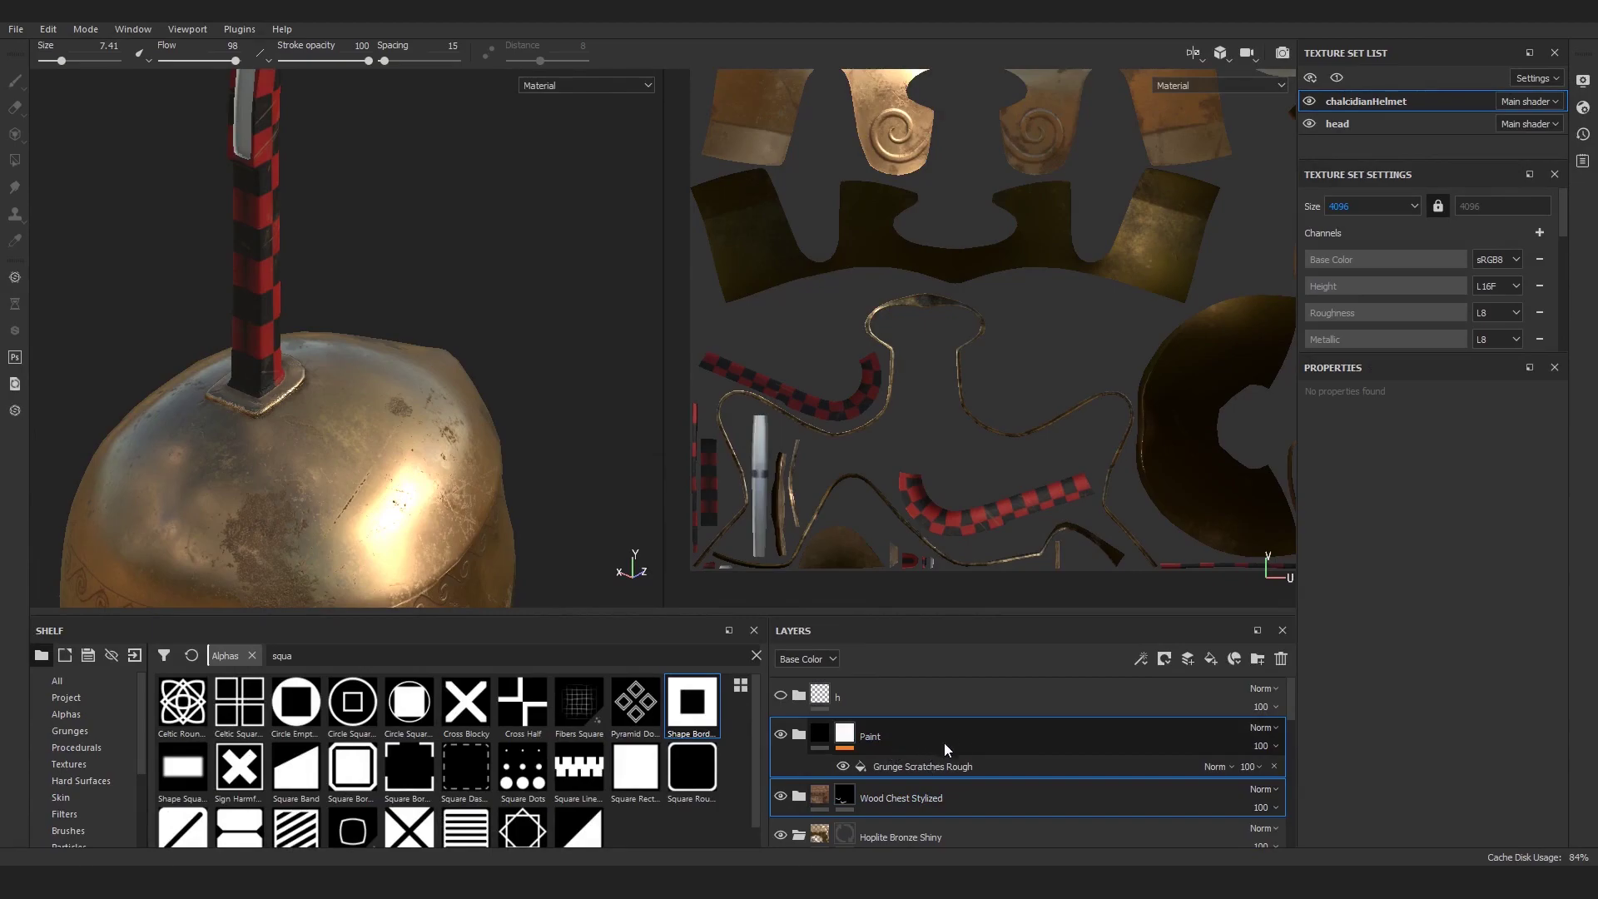
Step: Group the Paint and Wood Chest Stylized folders into one folder named Crest
key("ctrl+g")
double_click(870, 734)
type("Crest")
Step: Add a fill layer above Paint in the Crest folder with only the color and roughness channels enabled
left_click(819, 774)
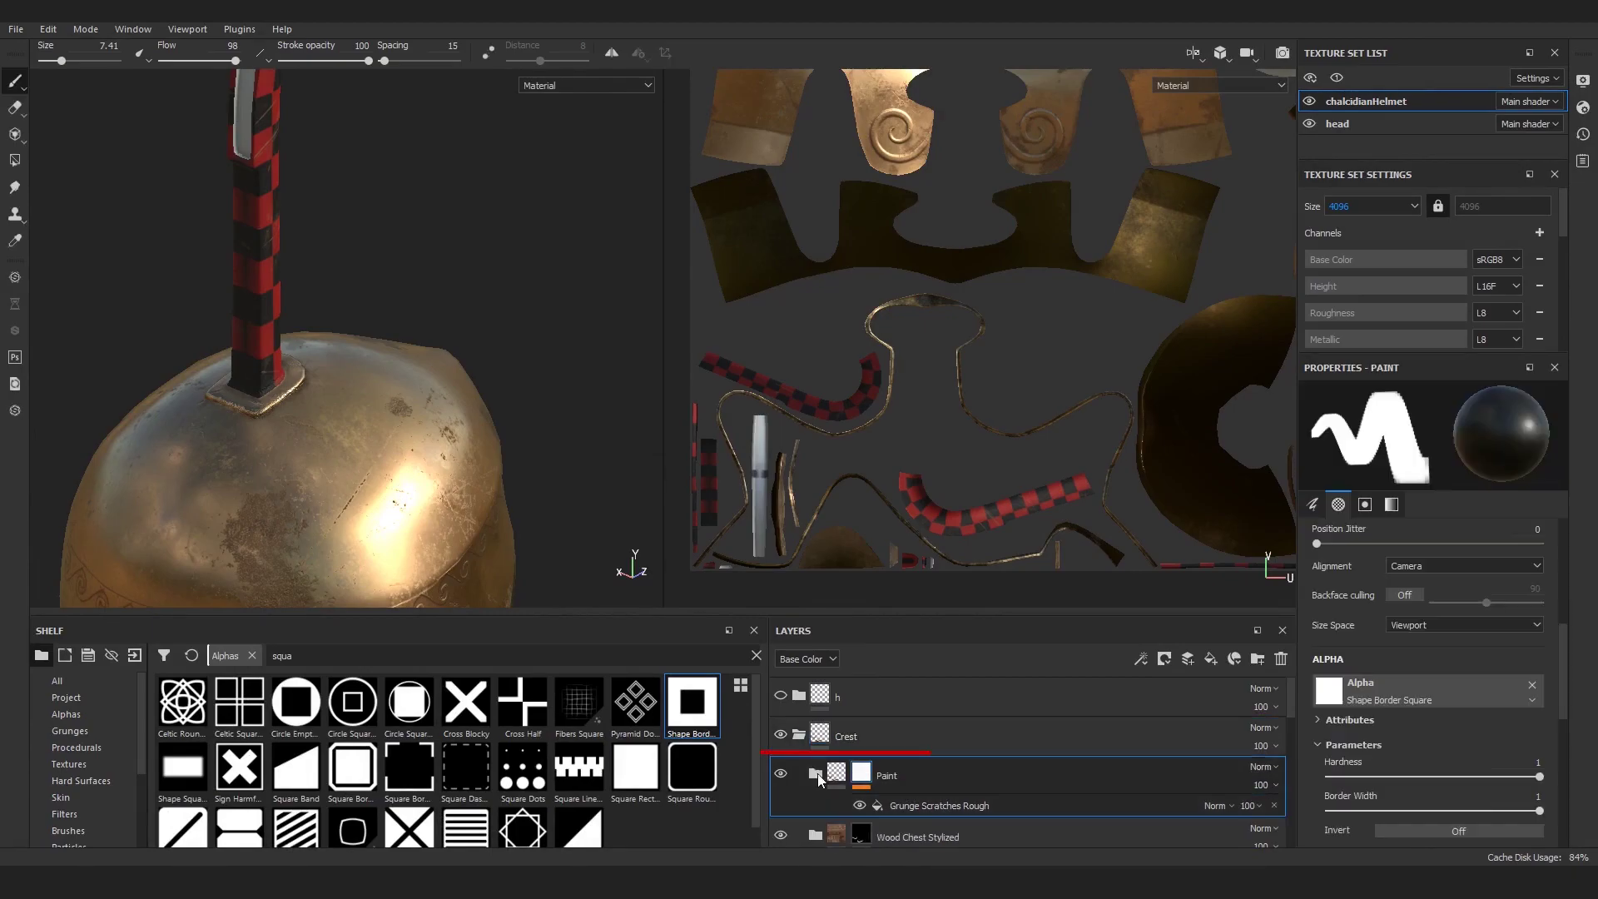
left_click(1212, 660)
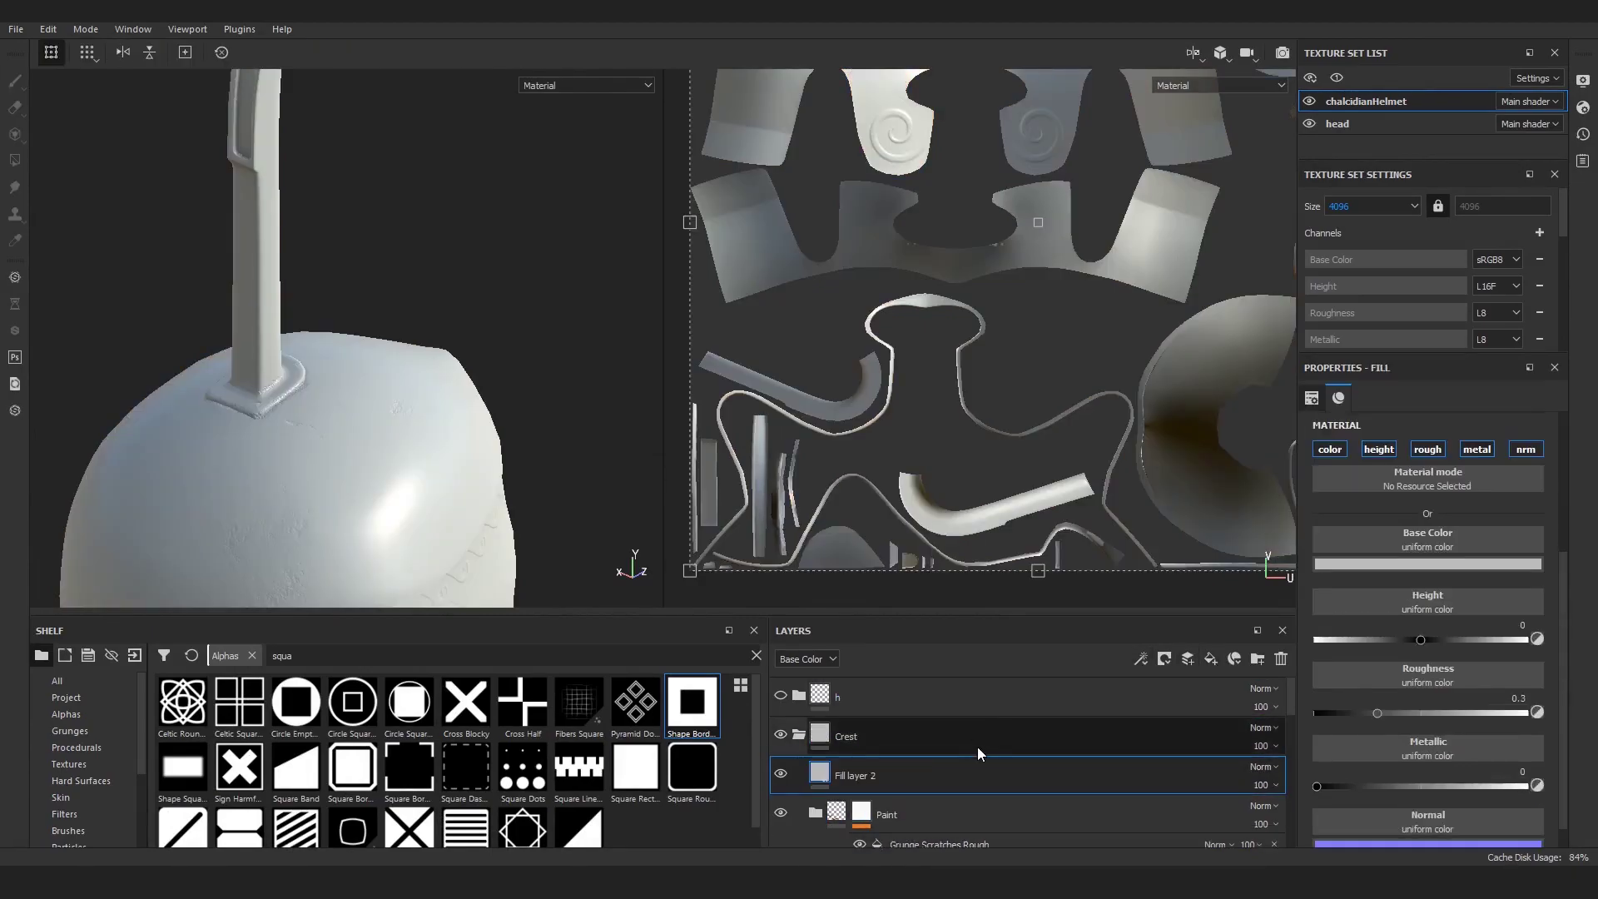
left_click(1379, 448)
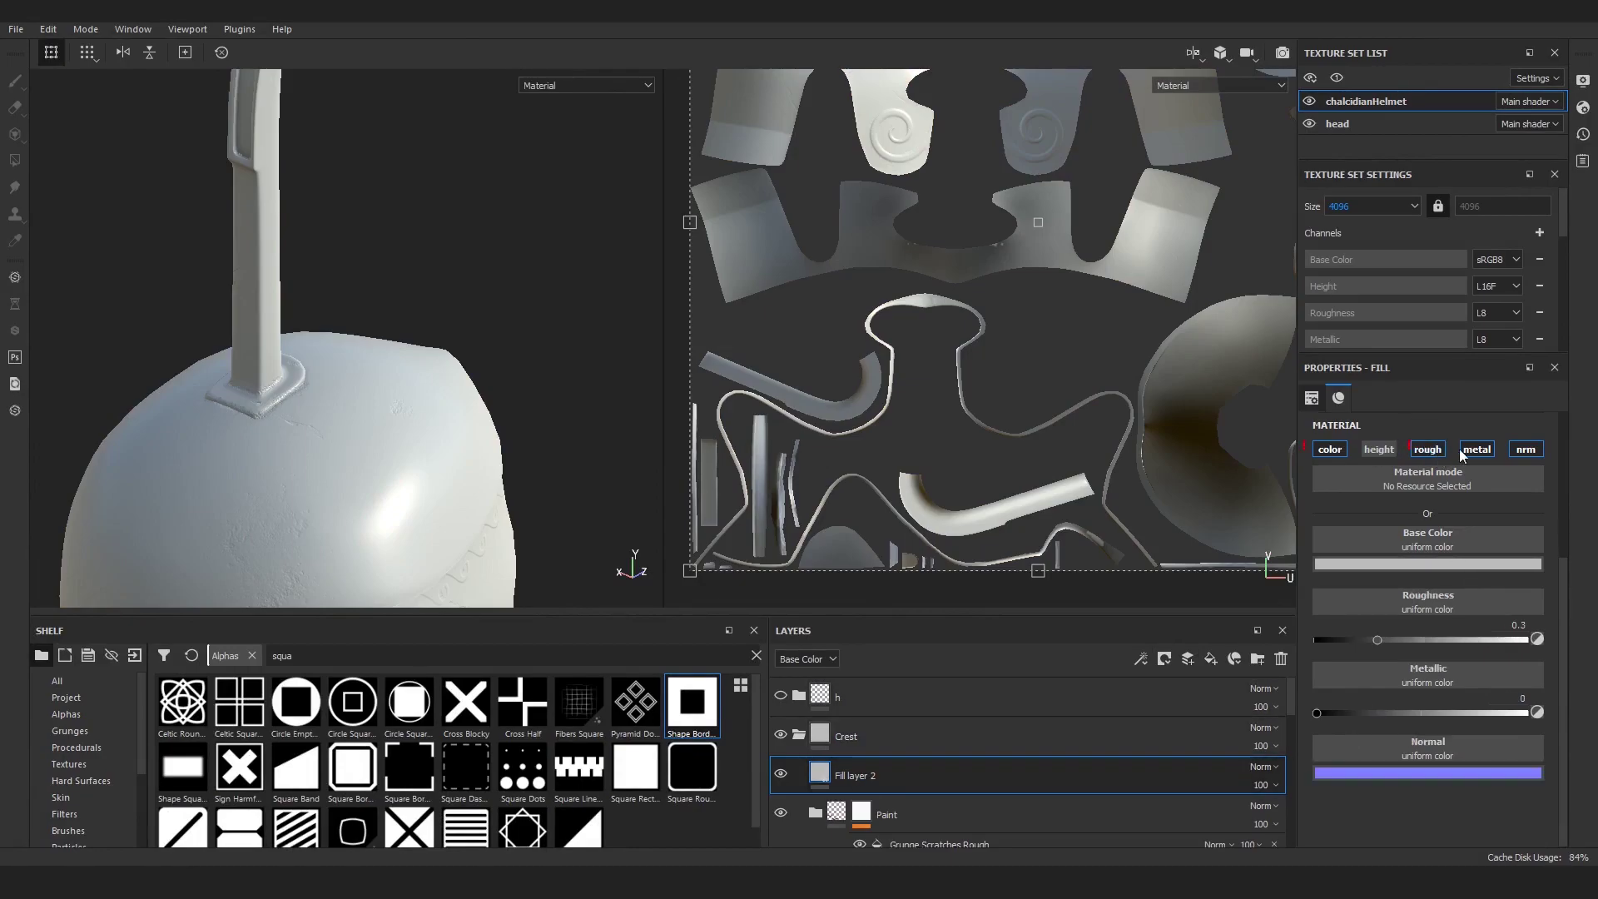
left_click(1526, 448)
left_click(1476, 448)
Step: Search the resources for dirt and assign Grunge Leak Dirty as the new fill layer's base color
left_click(1385, 530)
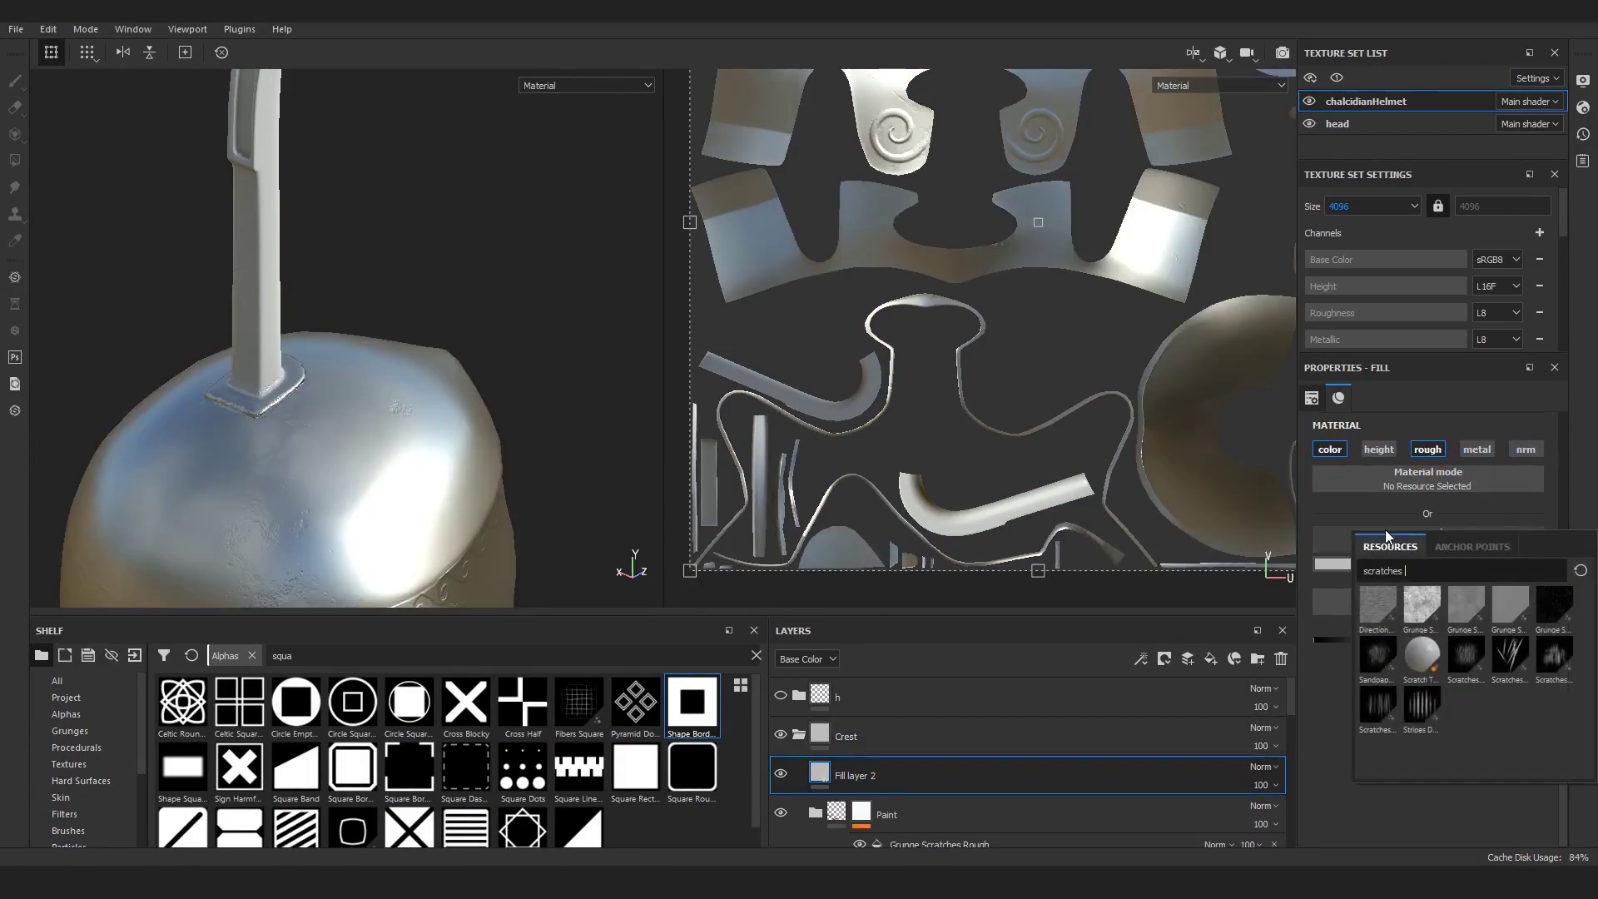
double_click(1395, 567)
type("dirt")
scroll(1376, 691, "down", 5)
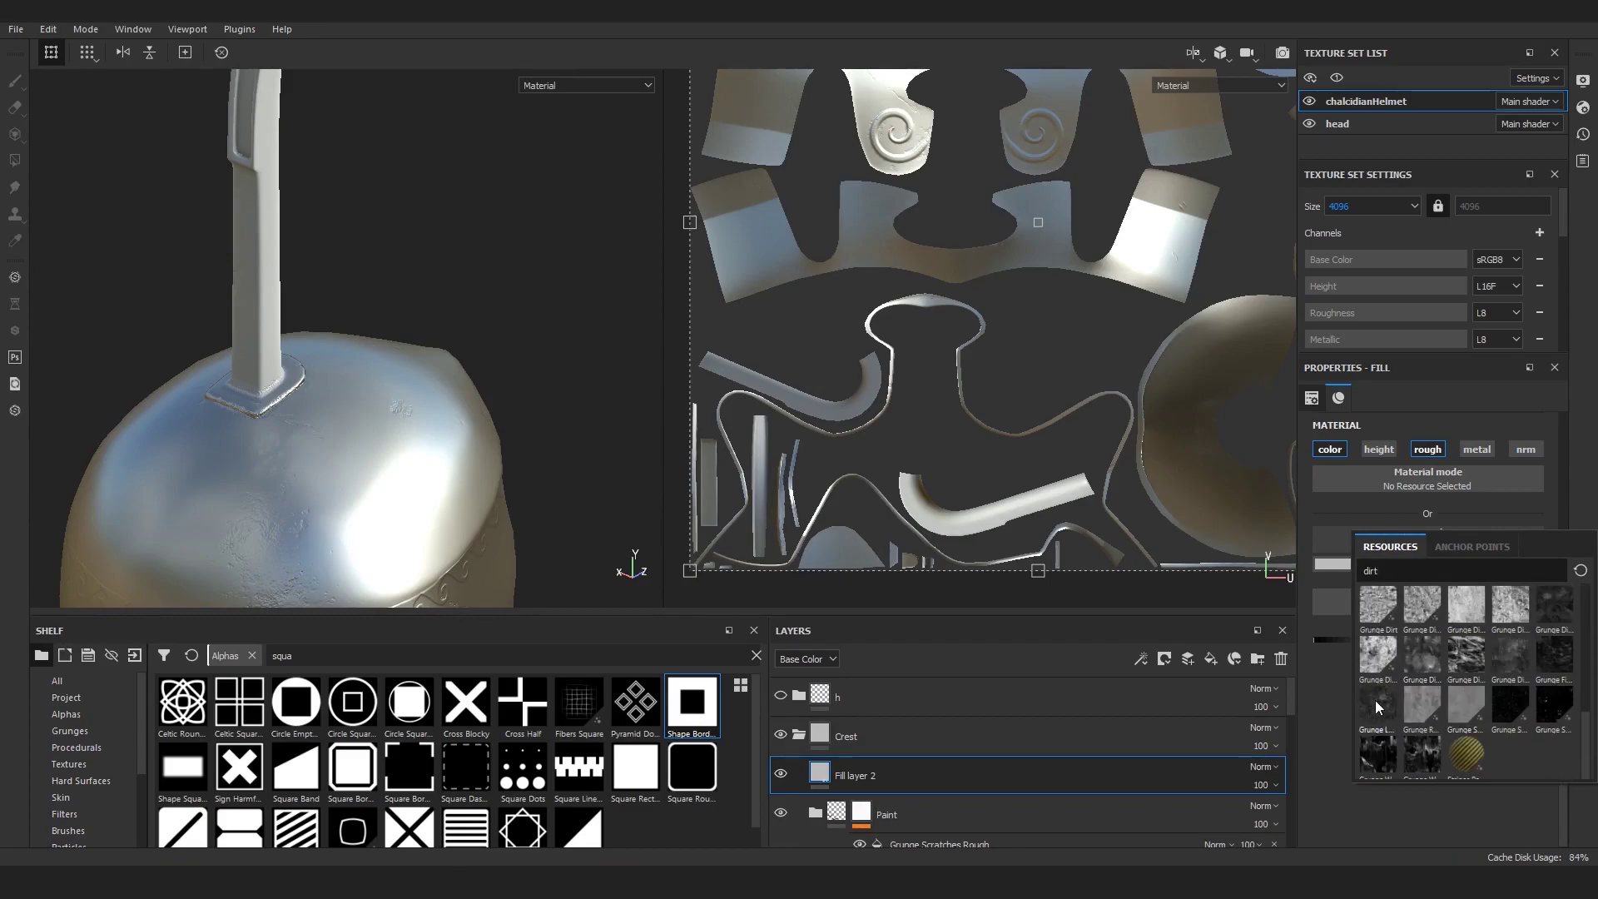
left_click(1374, 700)
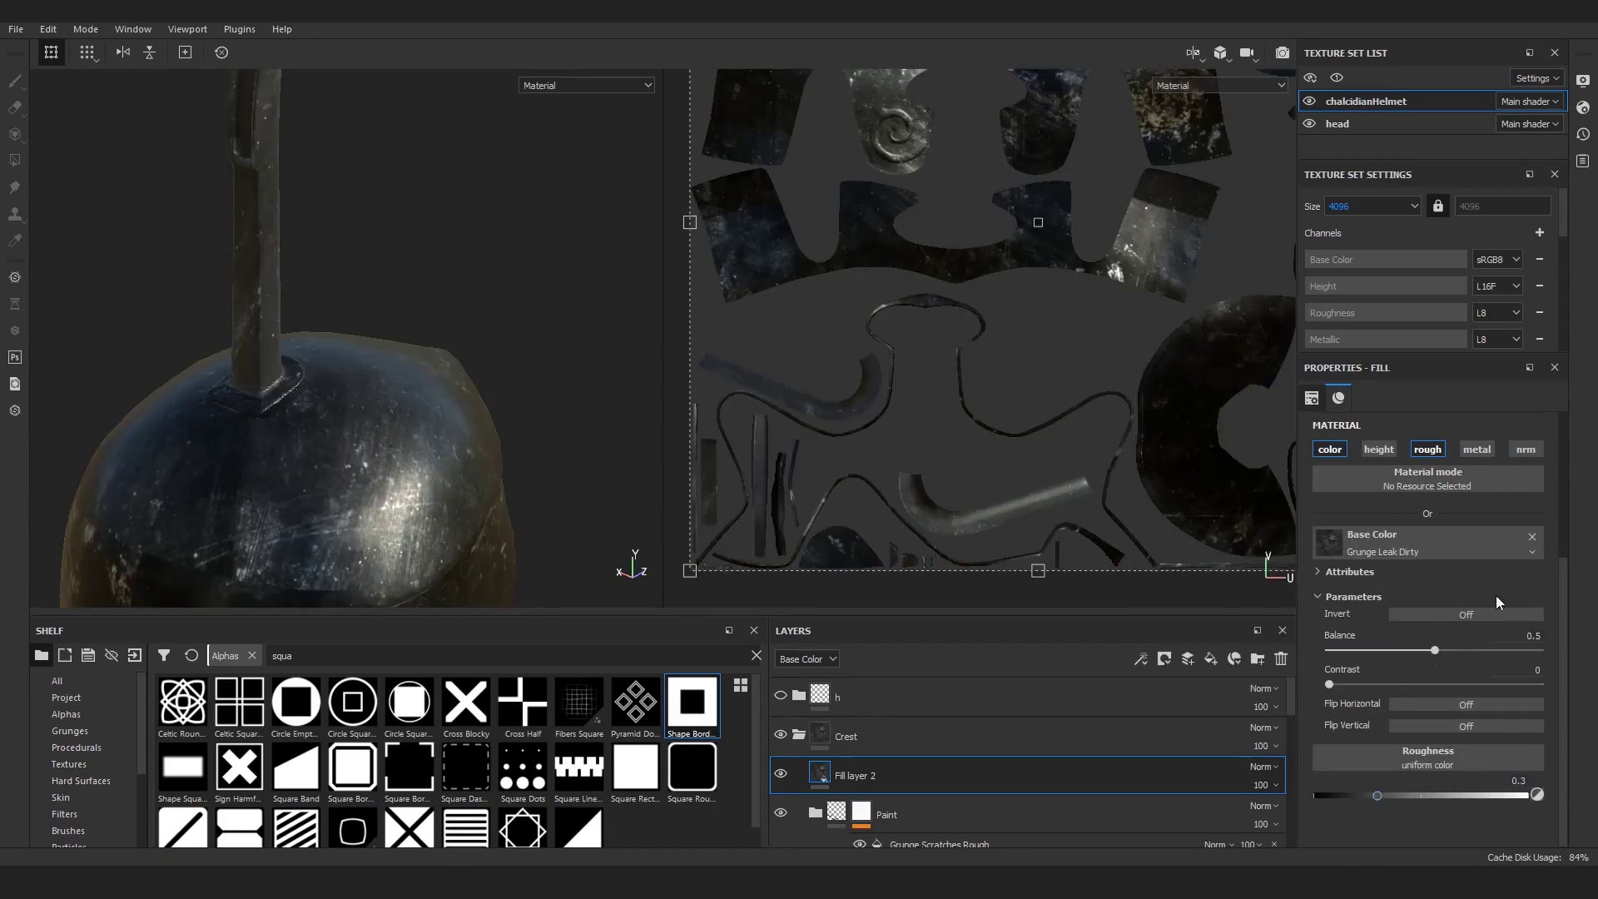
Step: Set the dirt fill layer's UV scale to 2 and raise its roughness to about 0.66
scroll(1486, 582, "up", 3)
type("2")
key("Return")
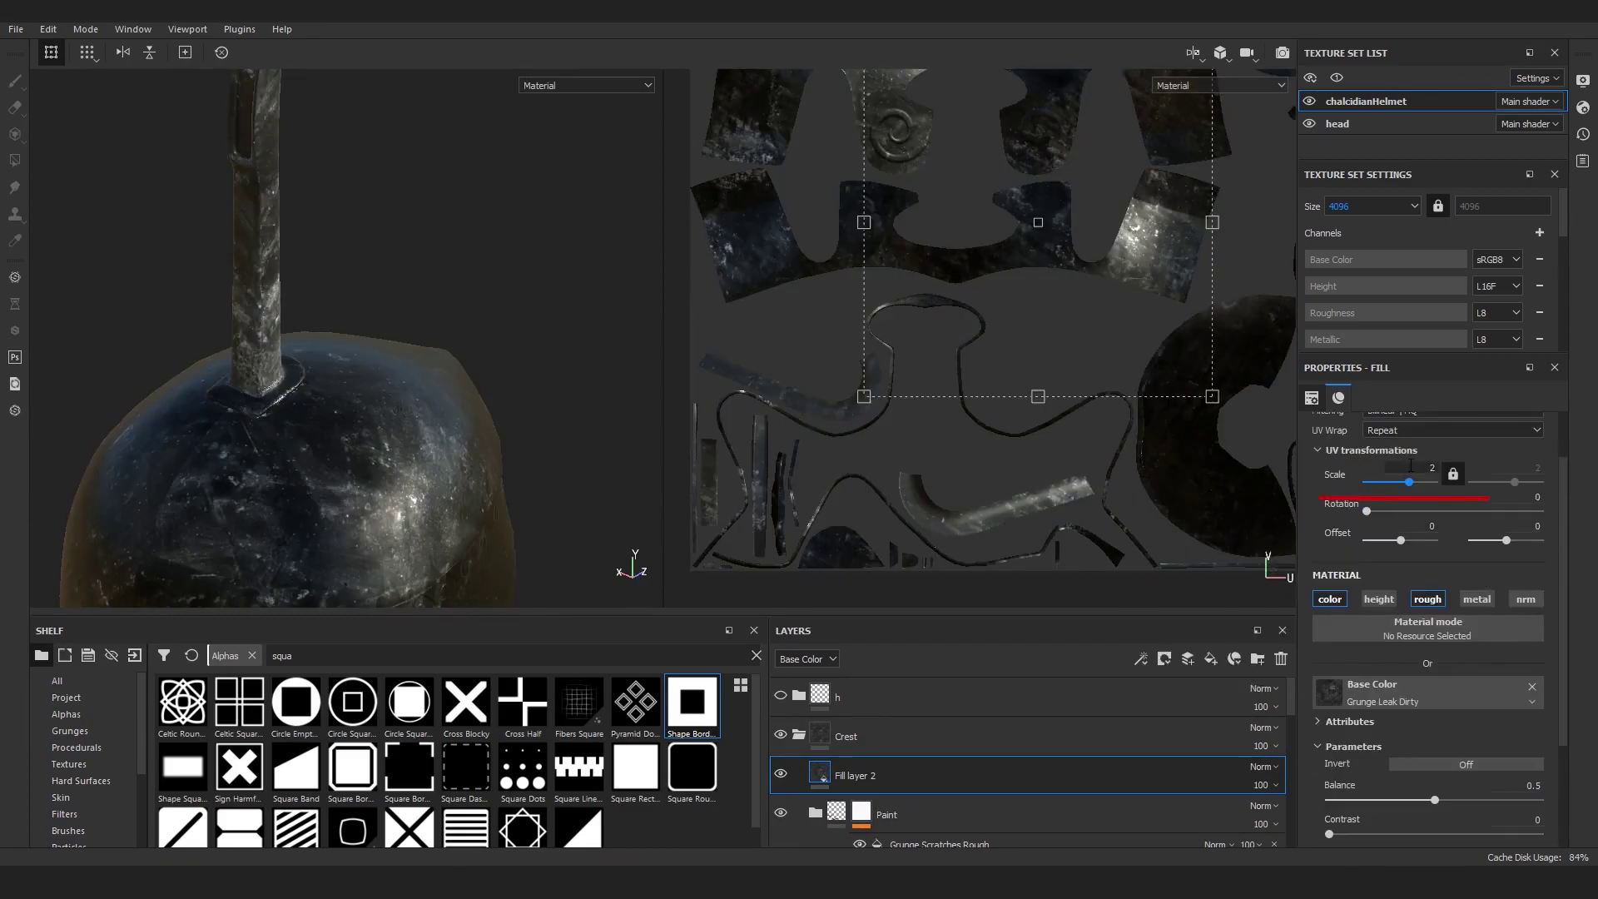
scroll(1436, 673, "down", 3)
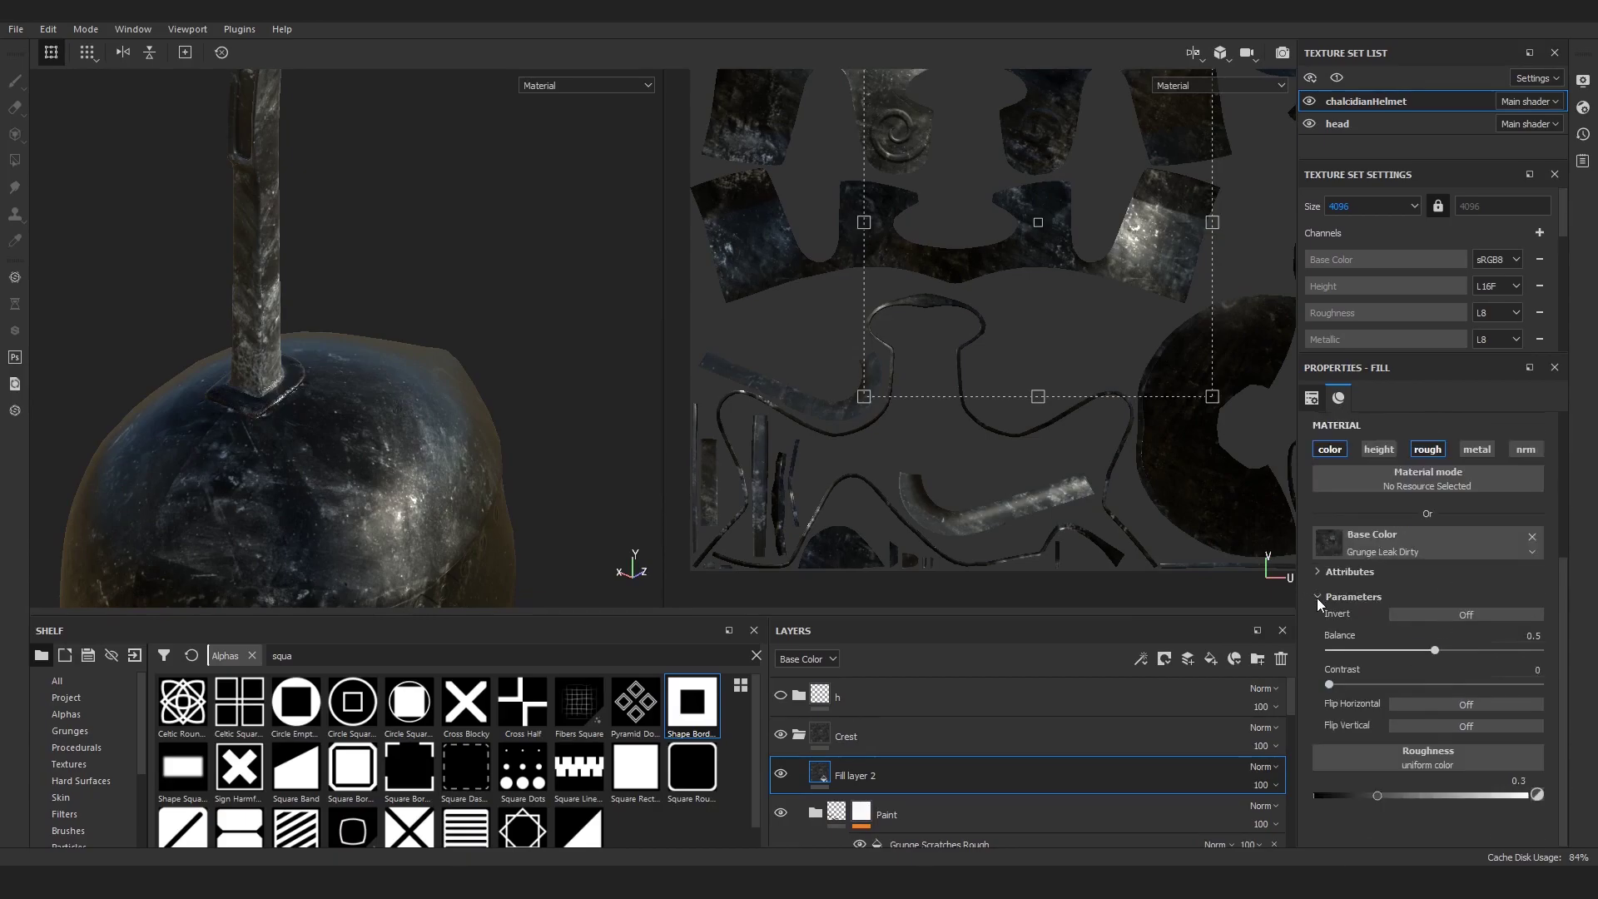
left_click(1316, 598)
left_click_drag(1379, 672, 1455, 673)
scroll(1365, 480, "up", 3)
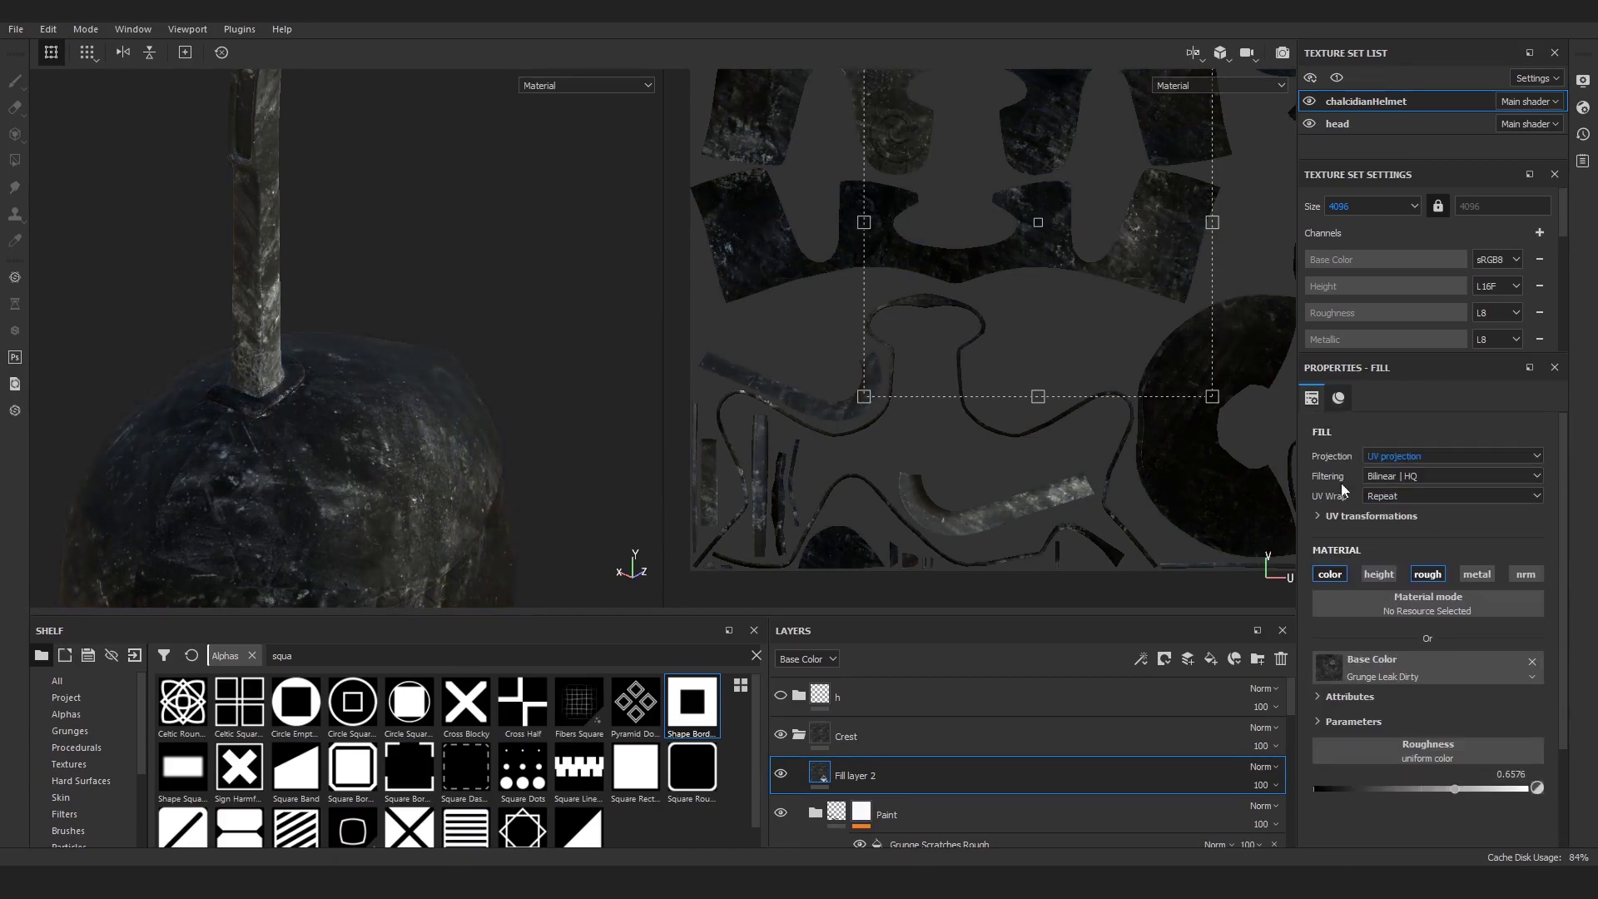
Step: Add a black mask to the dirt fill layer and search the smart masks for dirt
left_click(1165, 657)
left_click(1183, 692)
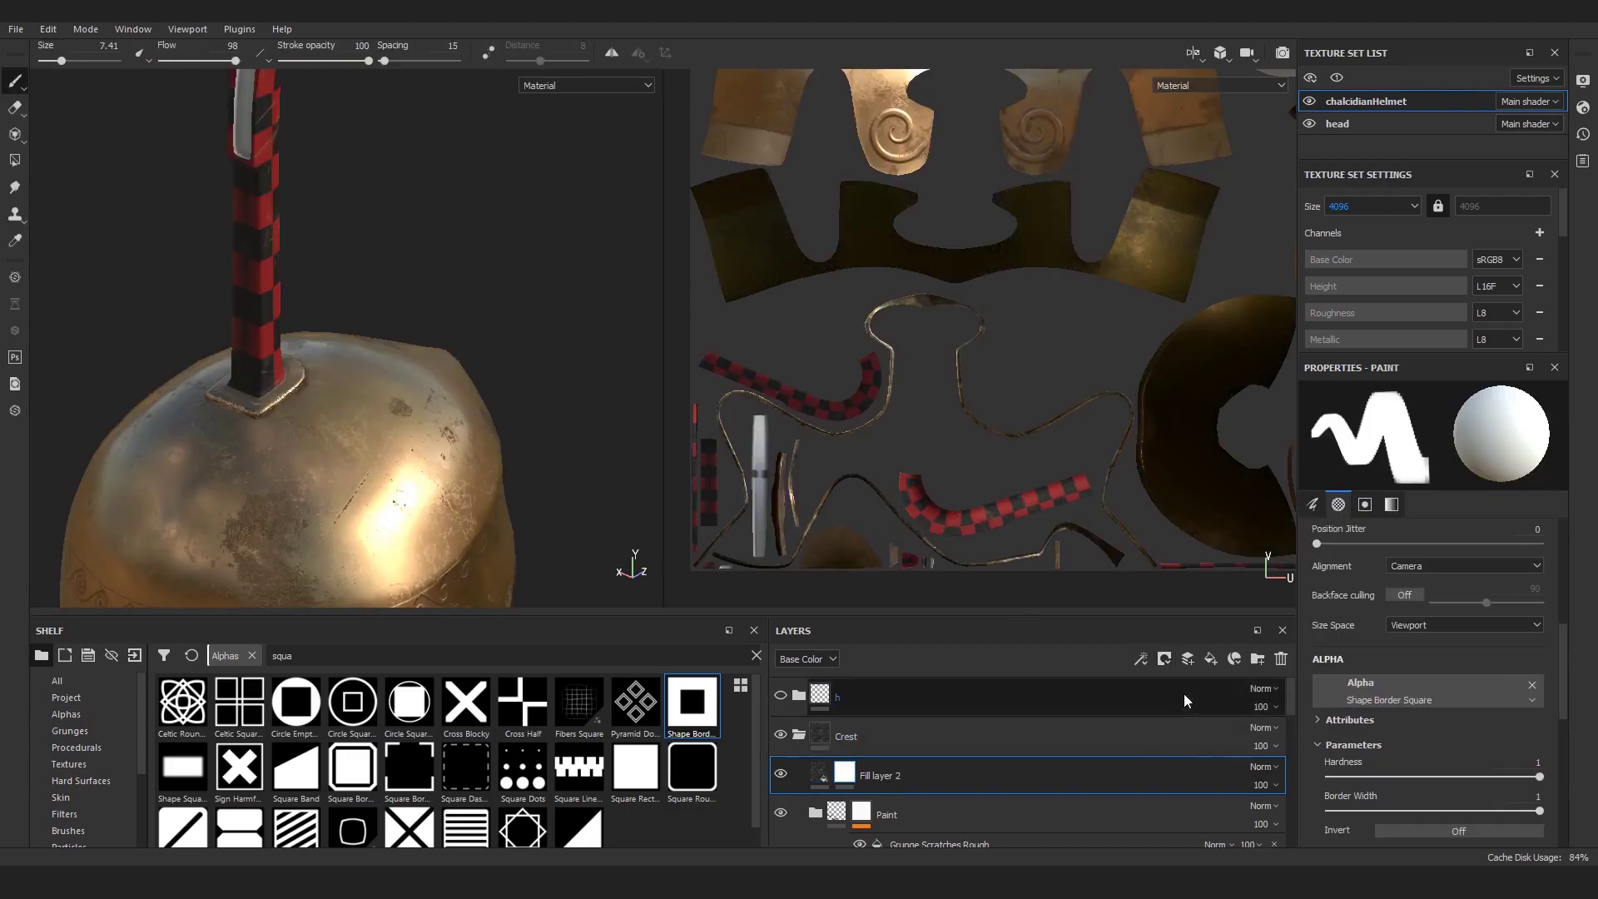
scroll(81, 783, "down", 3)
left_click(82, 796)
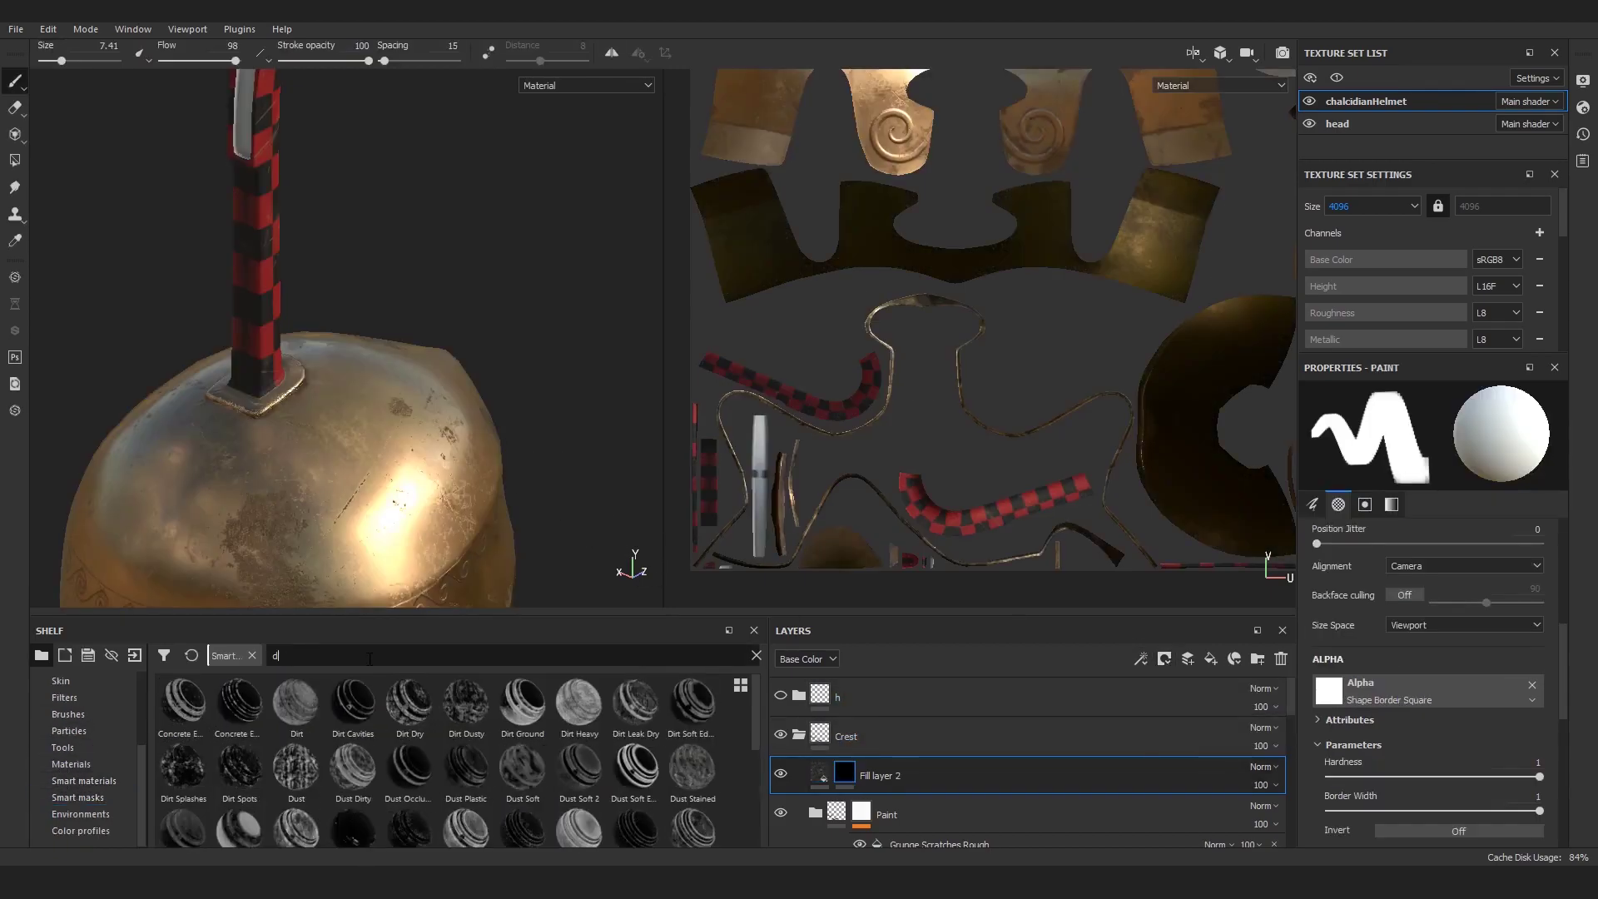
type("irt")
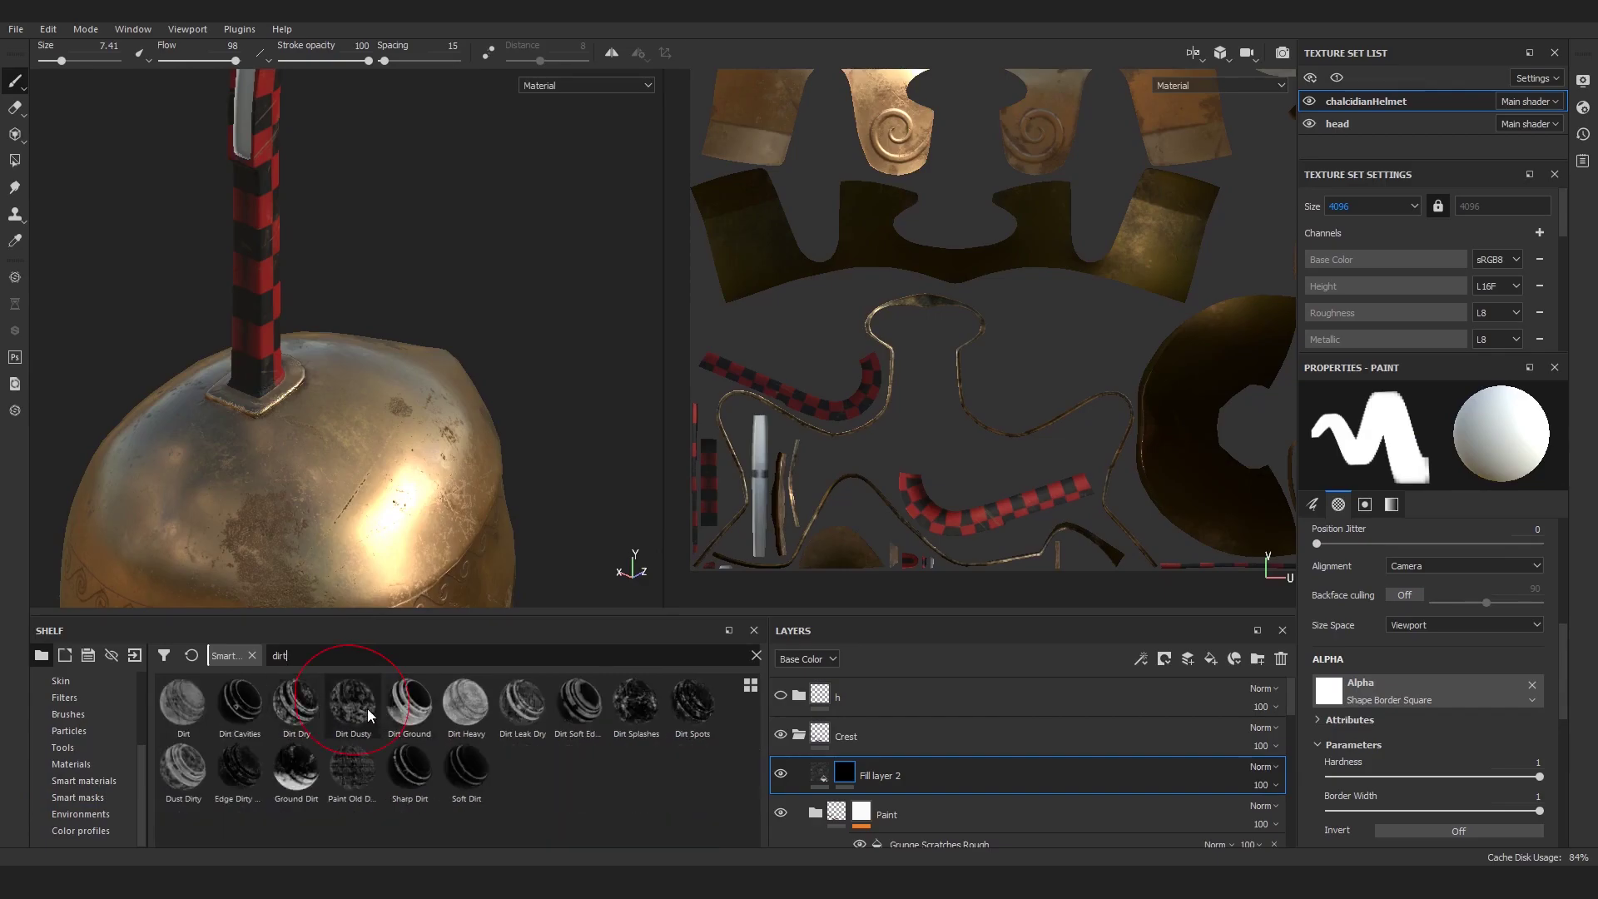
Step: Try the Dirt Dry smart mask on the dirt fill layer, inspect the helmet, and remove the mask effect
left_click_drag(296, 703, 848, 774)
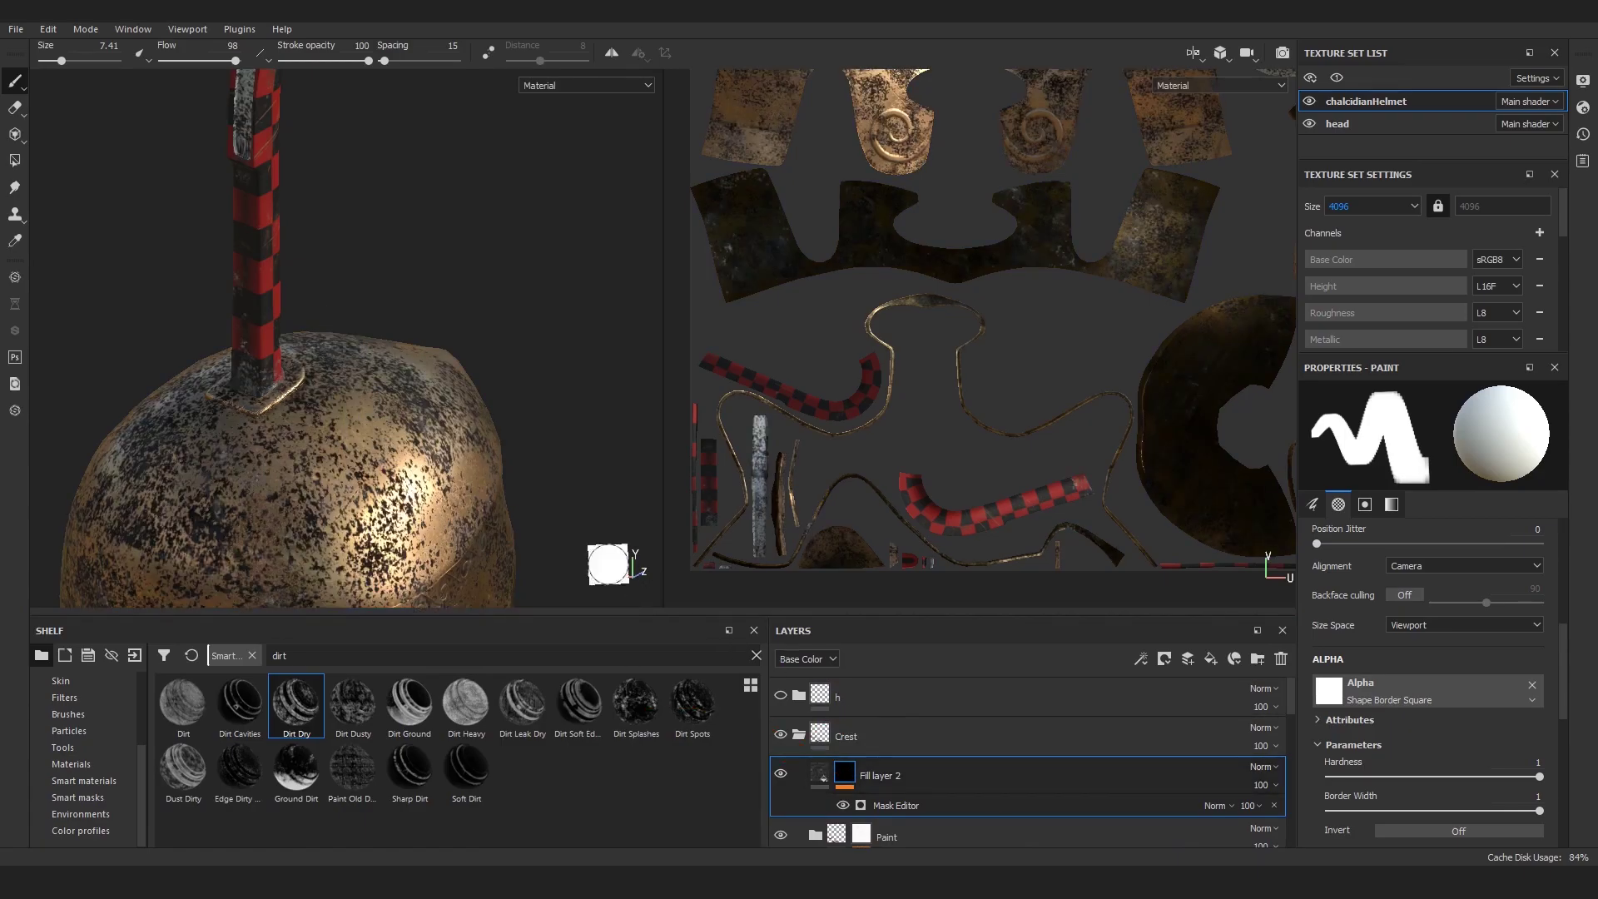
scroll(460, 480, "down", 3)
left_click_drag(464, 469, 278, 421, "alt")
middle_click_drag(278, 421, 188, 312, "alt")
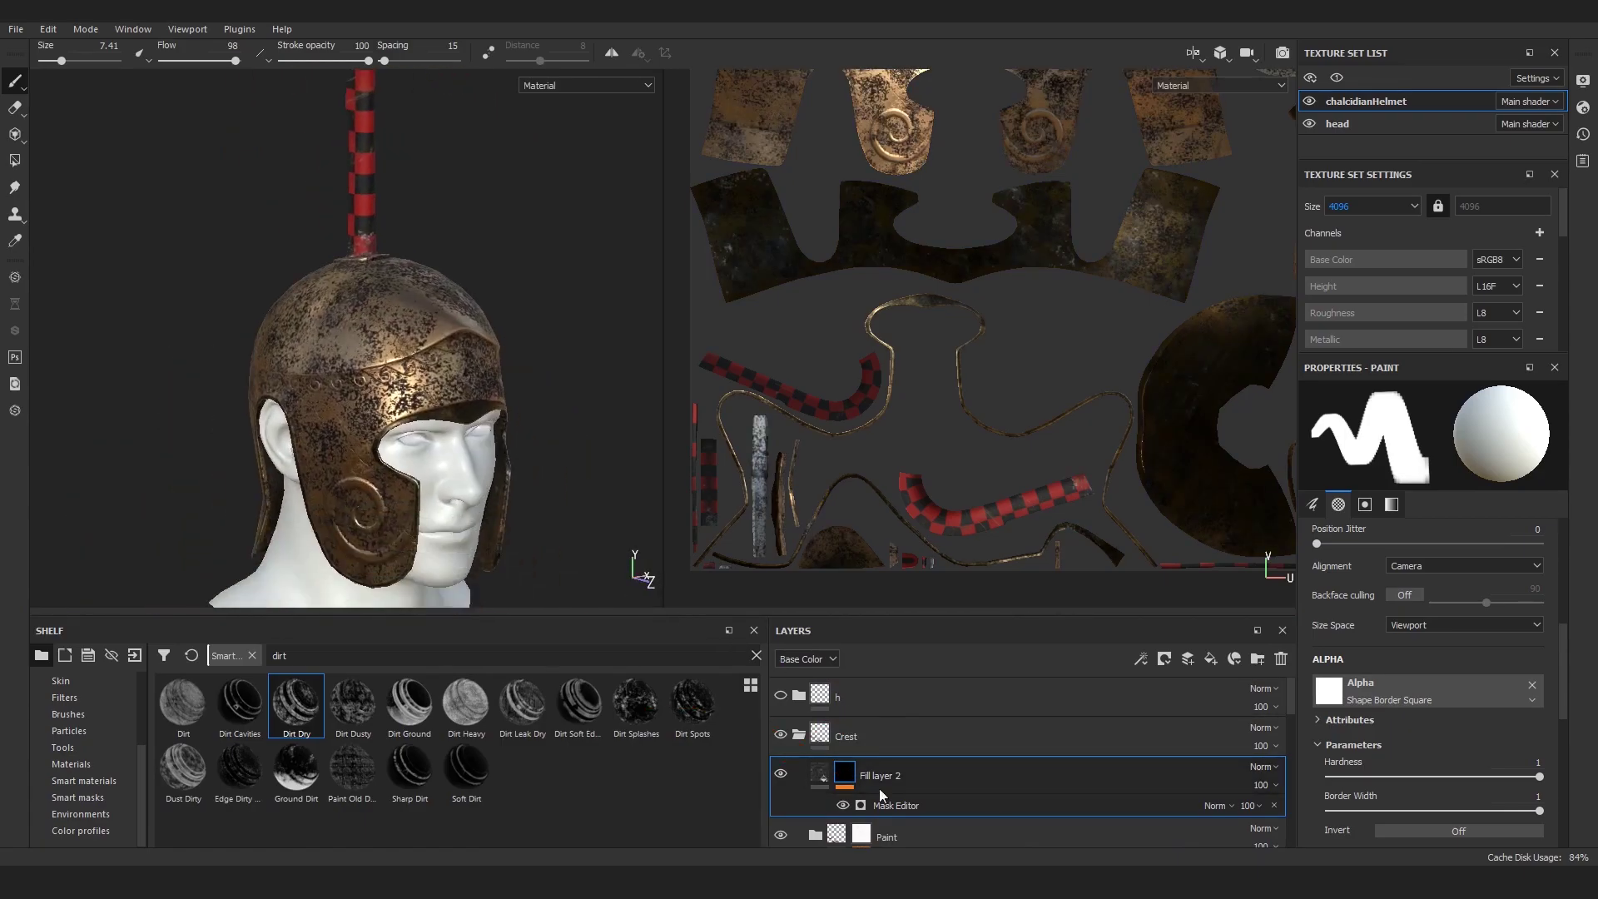
left_click(1273, 805)
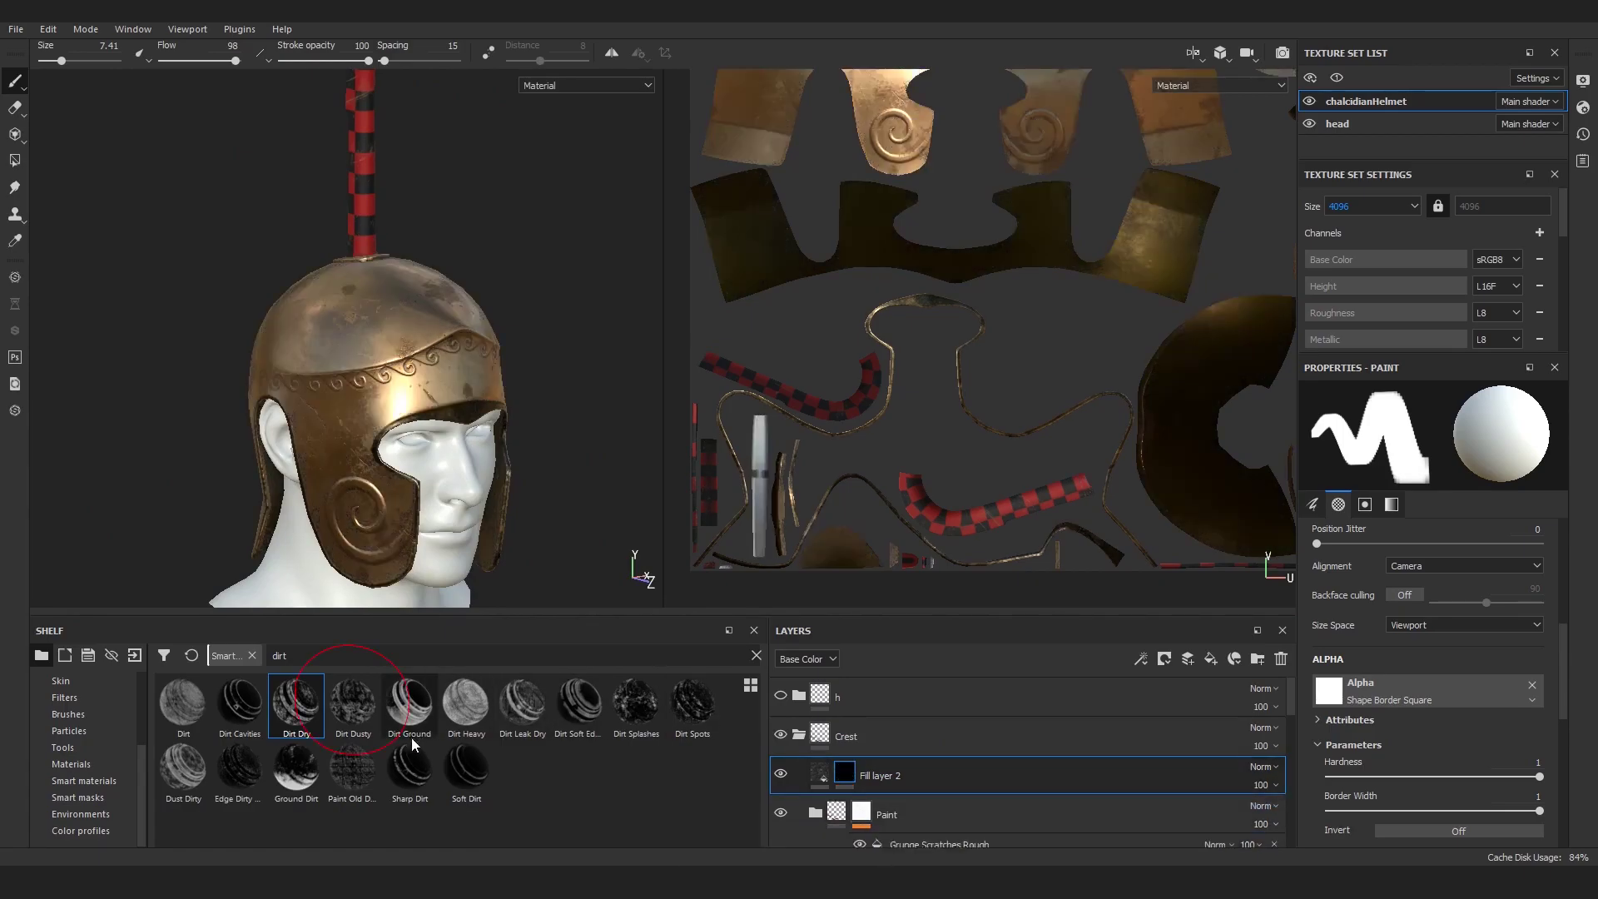
Step: Apply the Dirt Dusty smart mask to the dirt fill layer and check it on the crest holder
left_click_drag(353, 703, 855, 782)
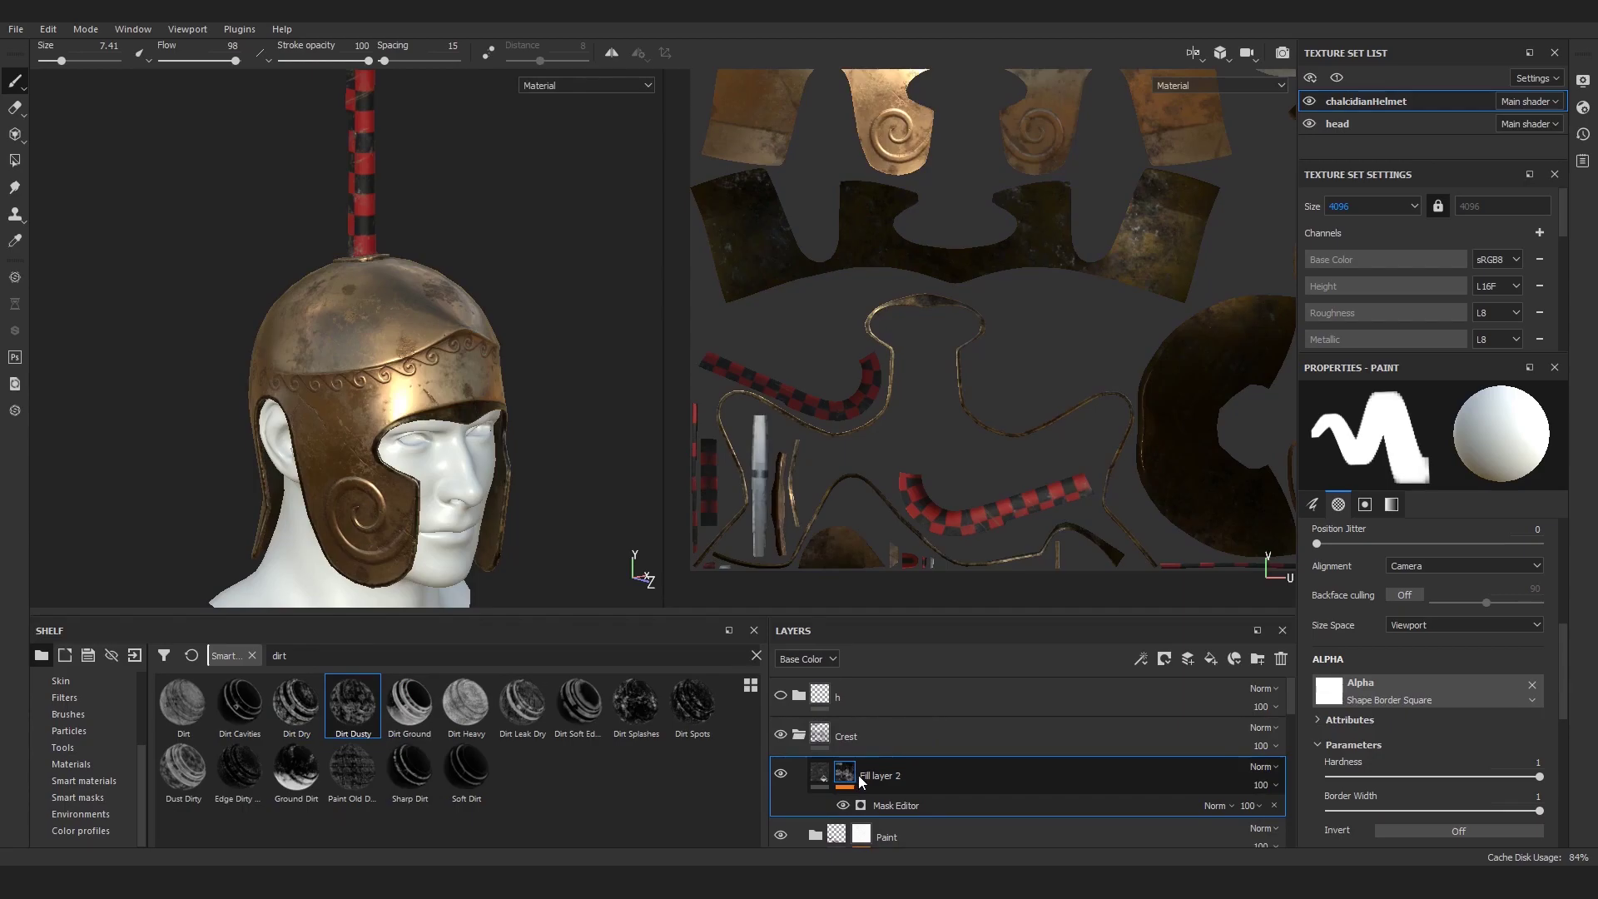
scroll(339, 274, "up", 6)
left_click_drag(339, 275, 443, 255, "alt")
scroll(414, 310, "down", 6)
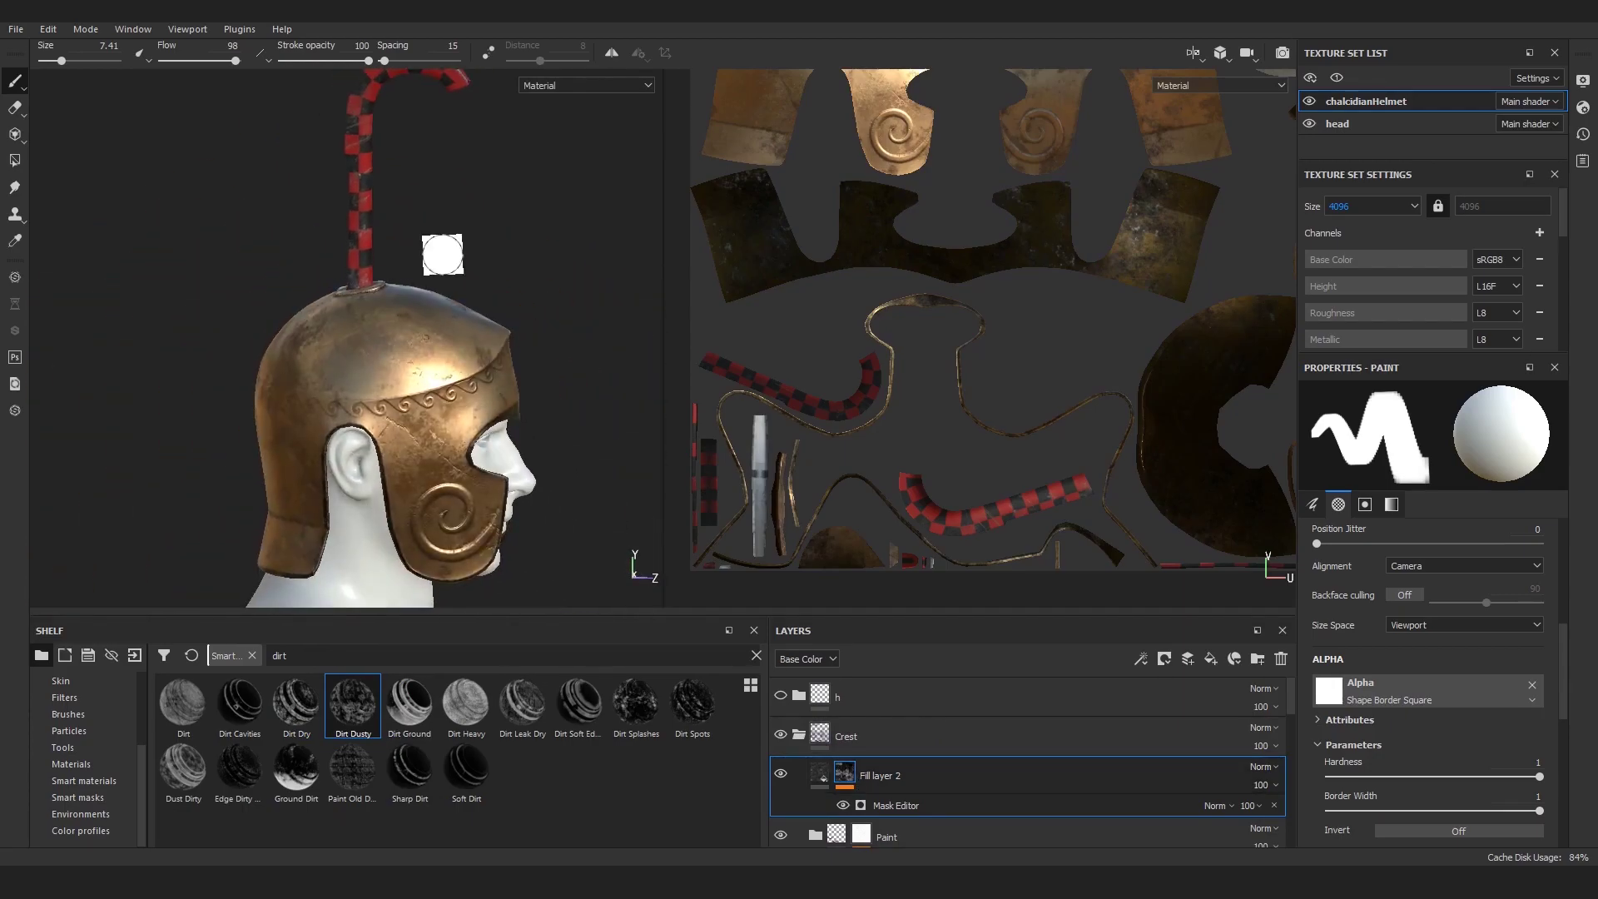
Step: Set the dirt fill layer's blending mode to Multiply and compare the crest holder with the layer hidden and shown
left_click(1279, 772)
left_click(1297, 330)
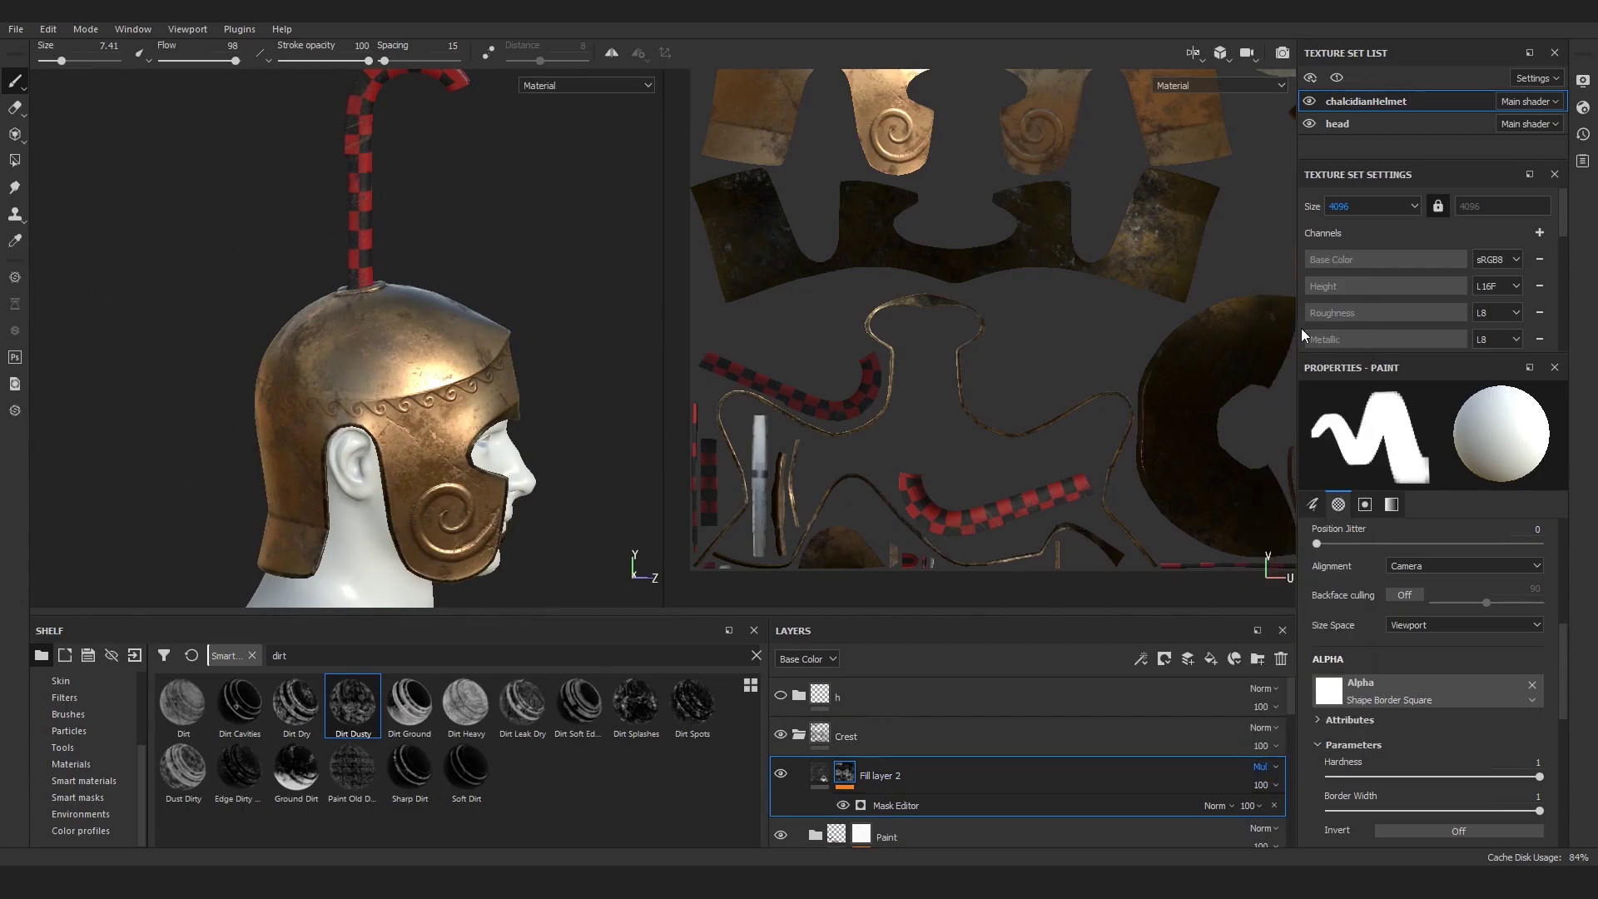
scroll(239, 189, "up", 6)
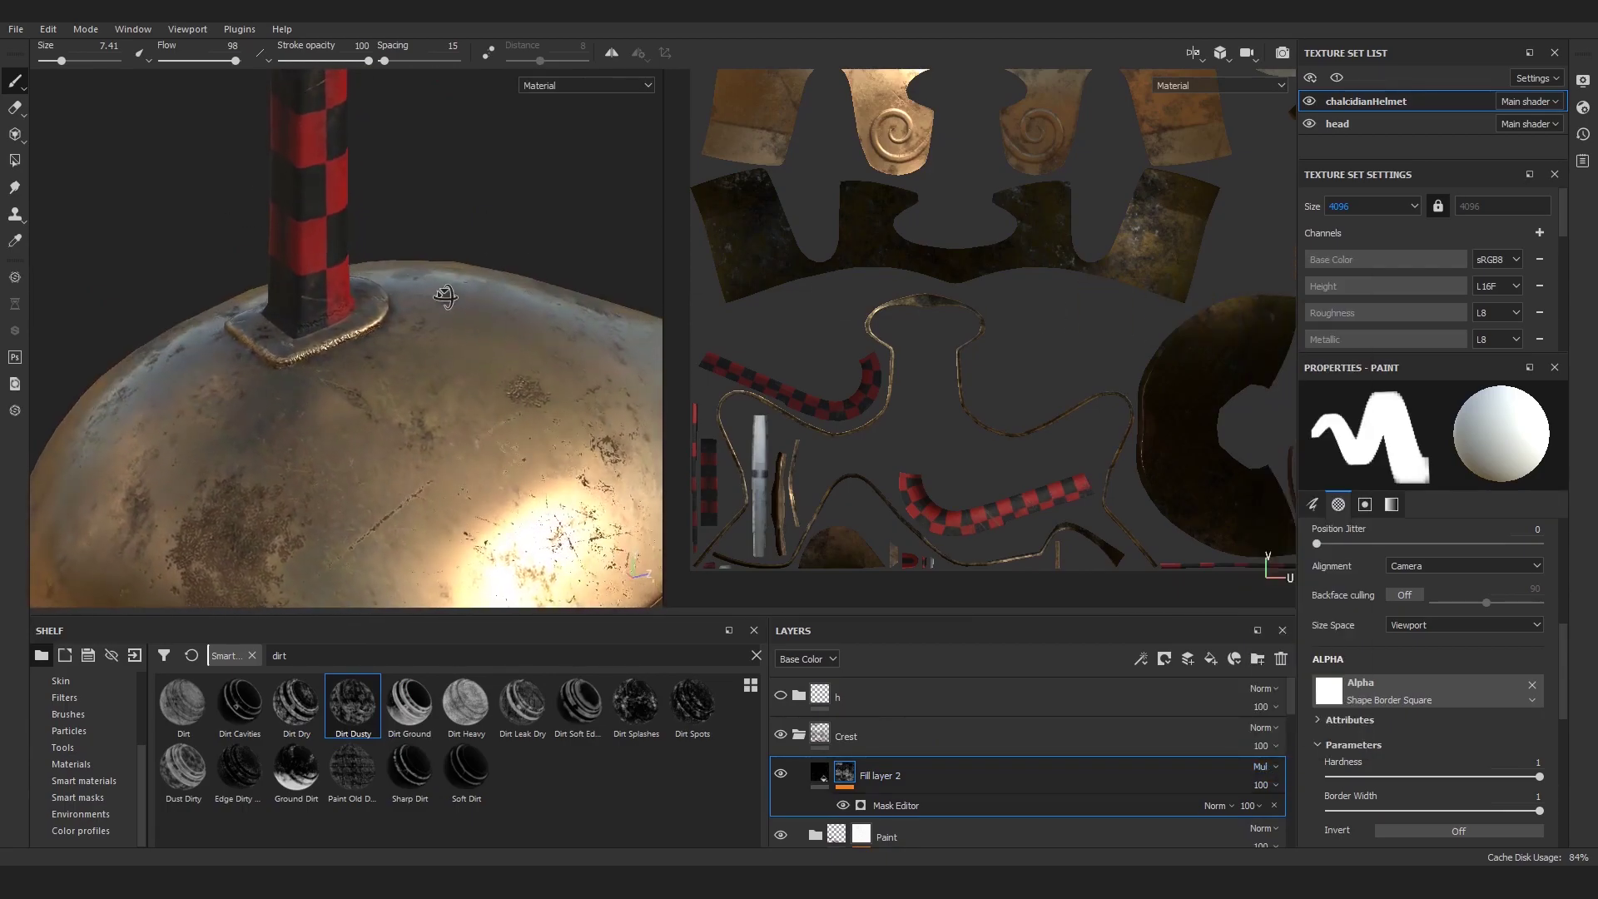
left_click(780, 774)
left_click(780, 774)
scroll(599, 457, "up", 2)
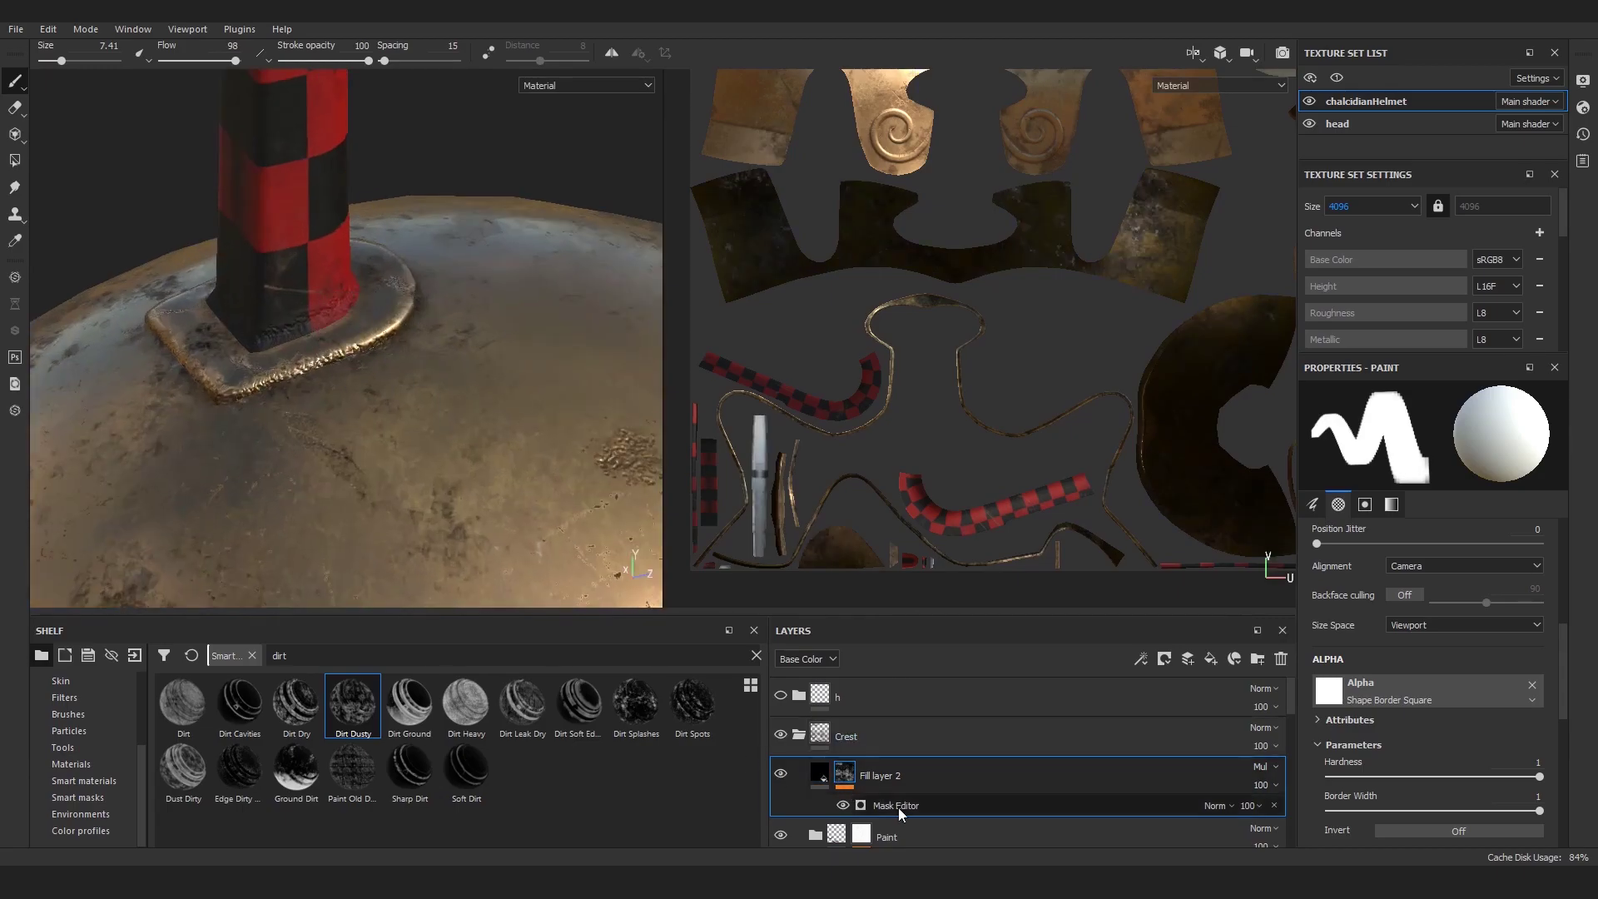
Step: Add a Paint effect to the dirt fill layer's mask and set up the Dirt 1 brush at size 4.54
left_click(1140, 660)
left_click(1161, 704)
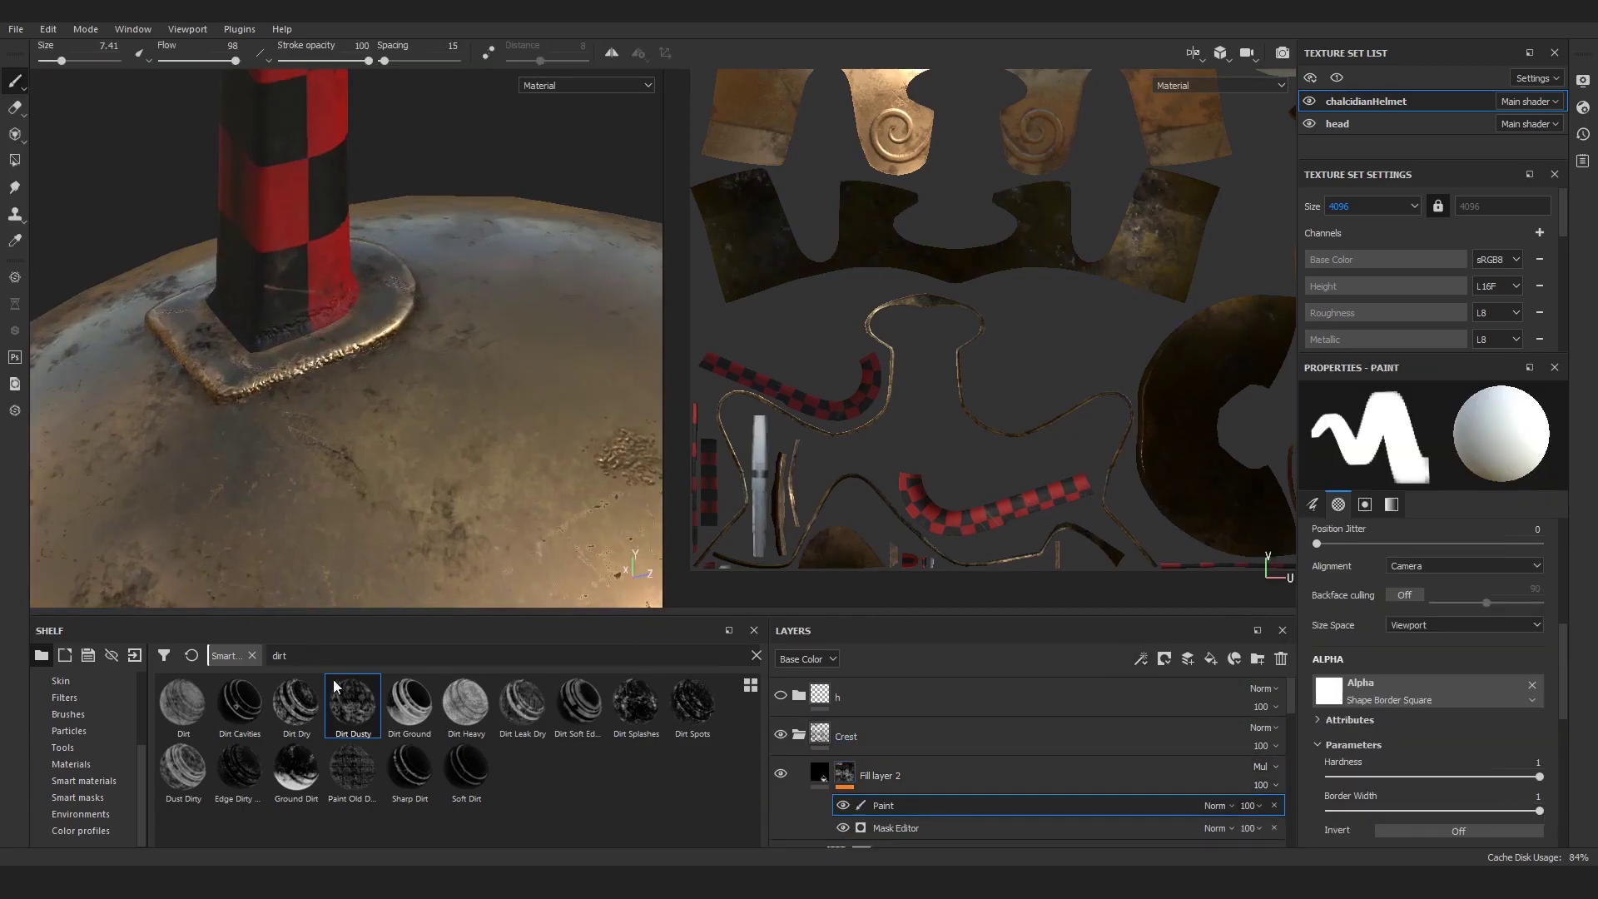
left_click(68, 714)
left_click(578, 812)
right_click_drag(328, 361, 281, 352, "ctrl")
scroll(280, 352, "up", 2)
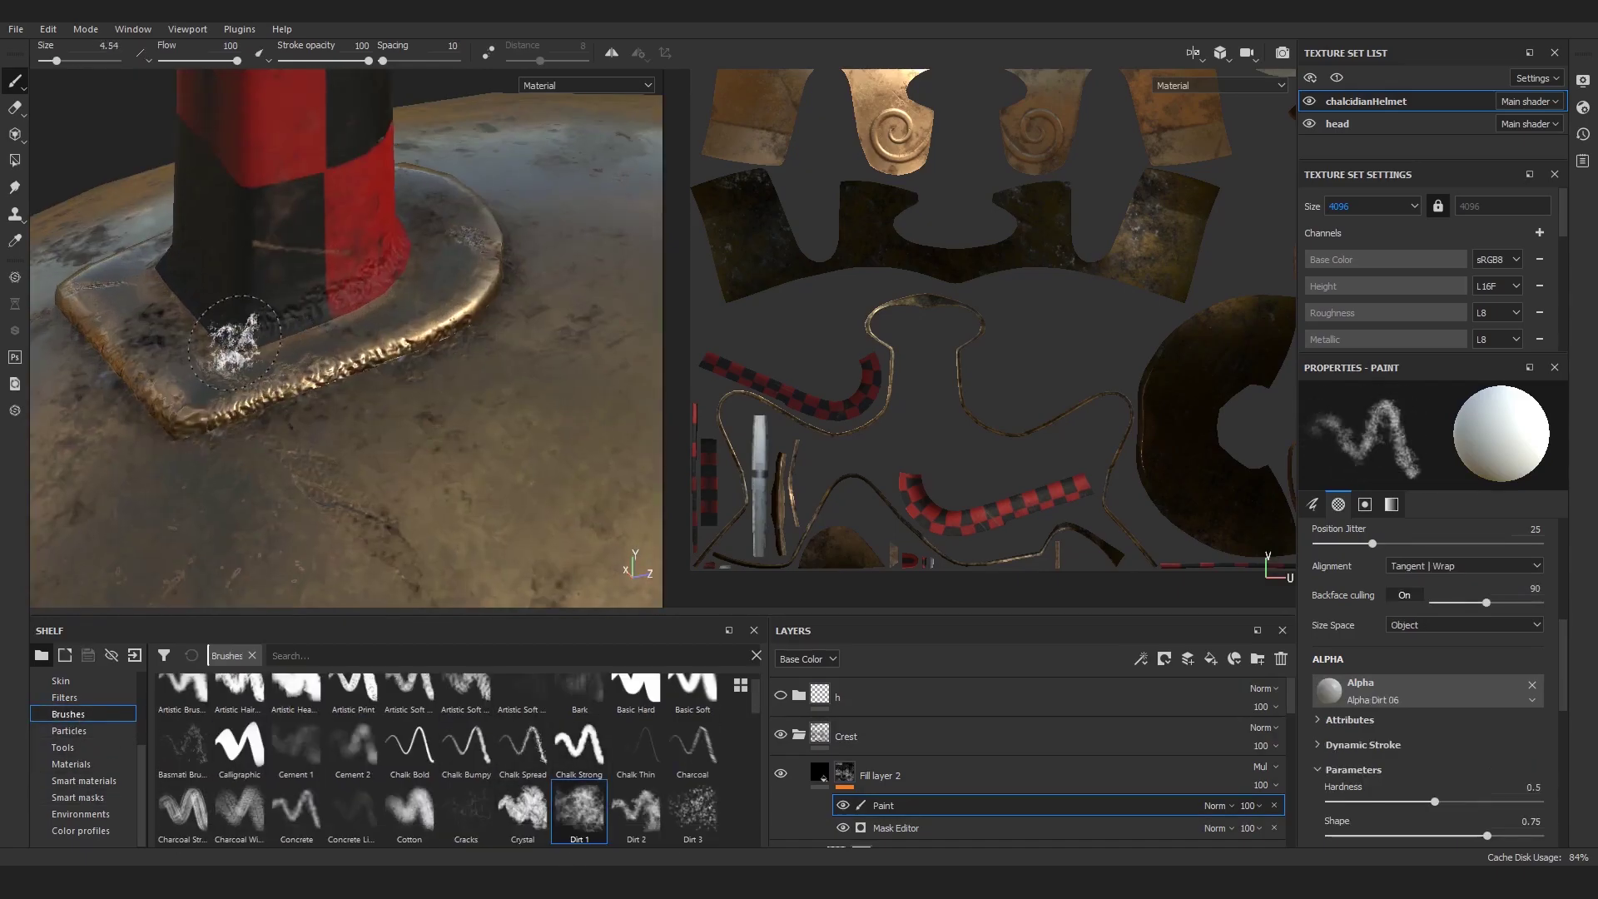
Step: Move the dirt fill layer out of the Crest folder and place it directly above that folder
left_click(901, 777)
left_click_drag(901, 775, 891, 718)
left_click_drag(1302, 774, 1301, 775)
scroll(360, 420, "down", 2)
scroll(360, 420, "down", 4)
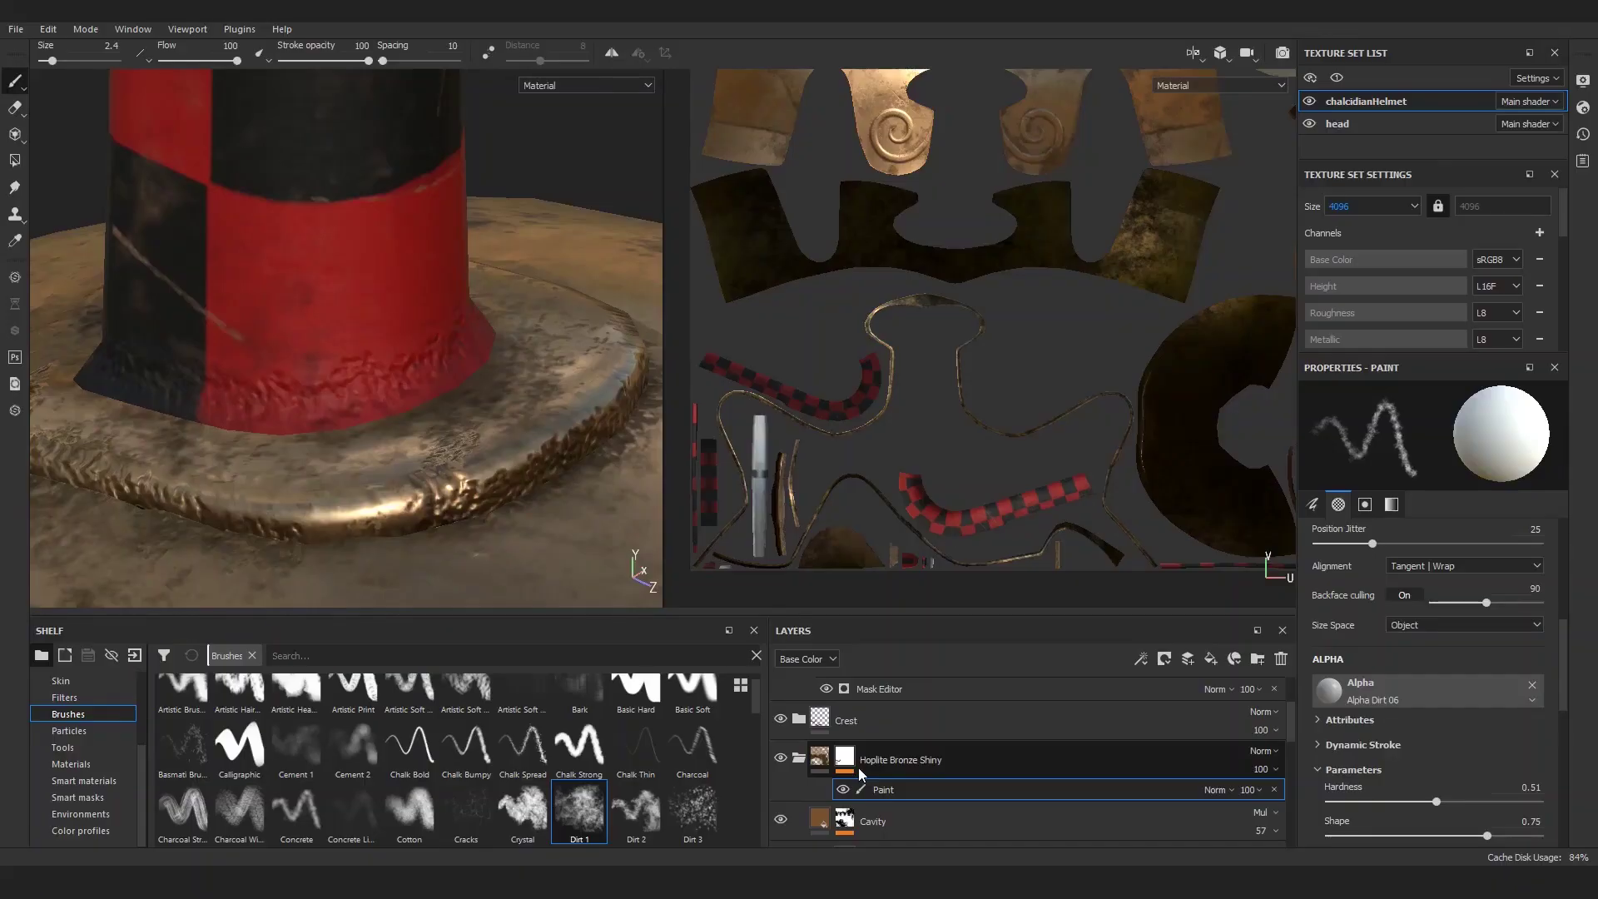
Step: Add a white mask to the Crest folder
left_click(866, 721)
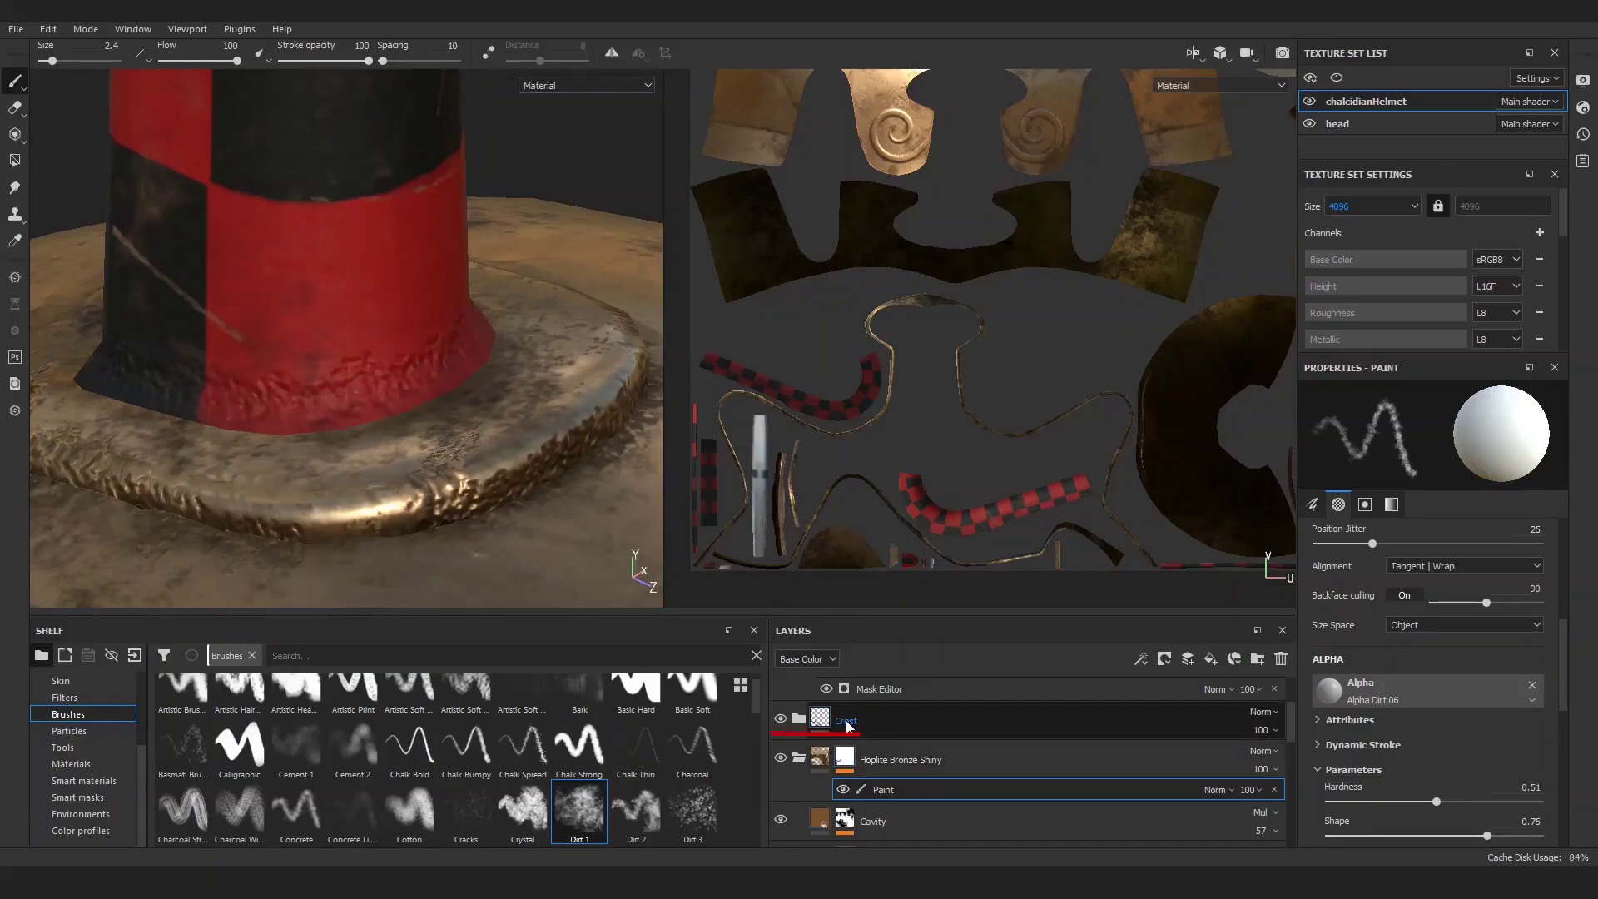
left_click(1164, 660)
left_click(1176, 680)
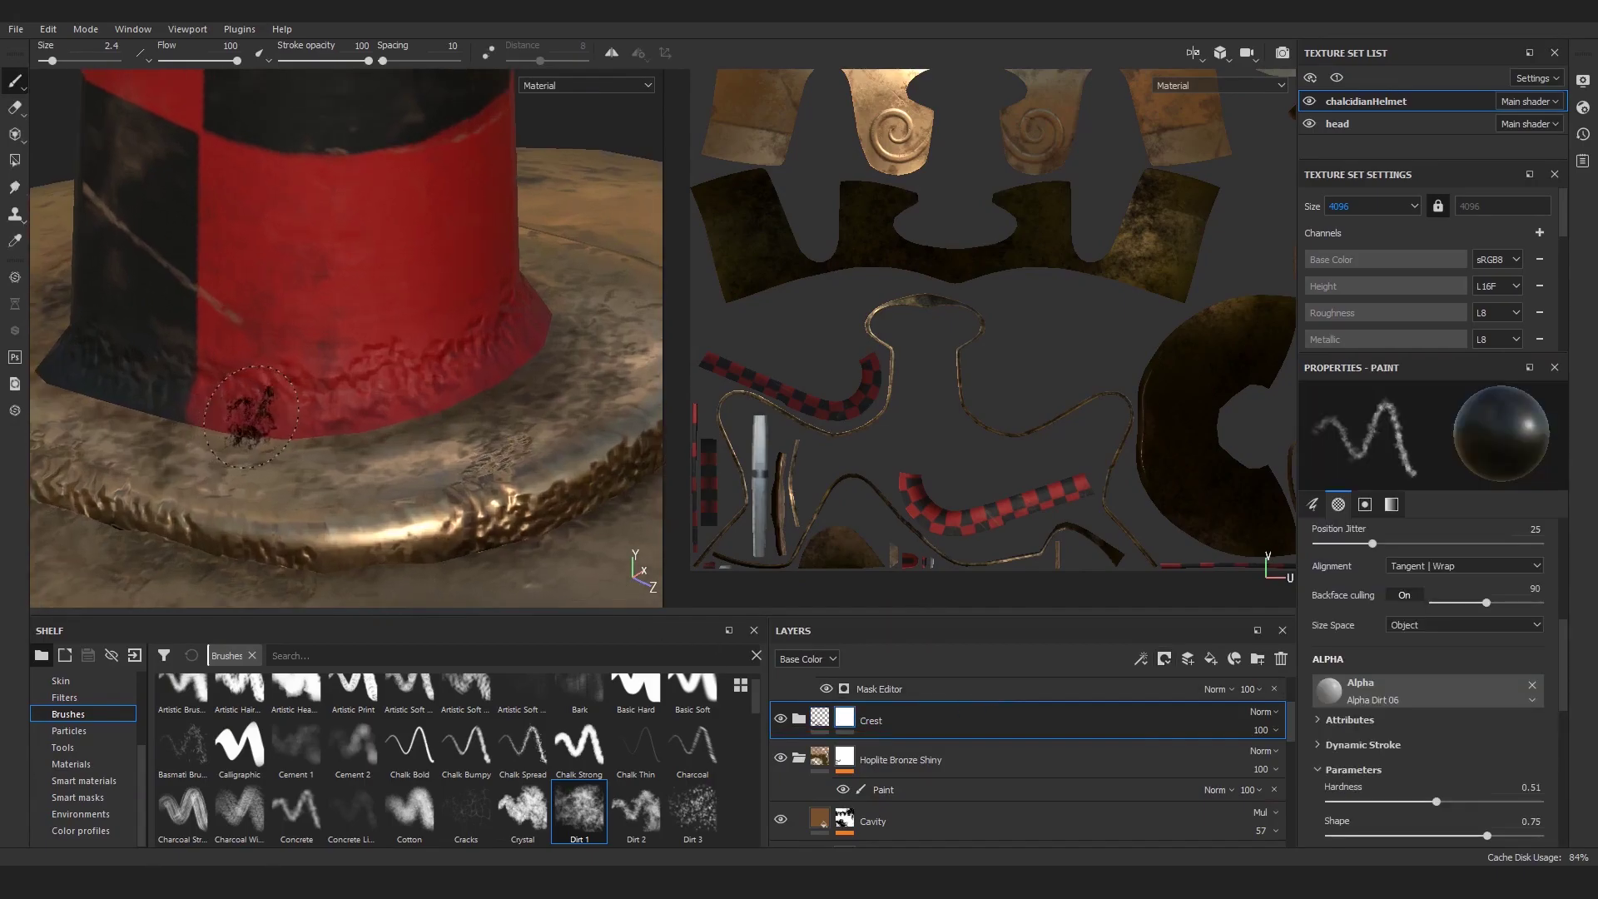
Step: Paint black on the Crest folder's mask with a 1.11 Dirt 1 brush, wearing the paint away around the crest holder's base
scroll(246, 421, "up", 2)
left_click(344, 431)
key("ctrl+z")
right_click_drag(383, 428, 358, 428, "ctrl")
mouse_move(320, 423)
left_mouse_down()
mouse_move(367, 411)
mouse_move(292, 409)
left_mouse_up()
left_click_drag(166, 439, 341, 400, "alt")
middle_click_drag(233, 367, 416, 328, "alt")
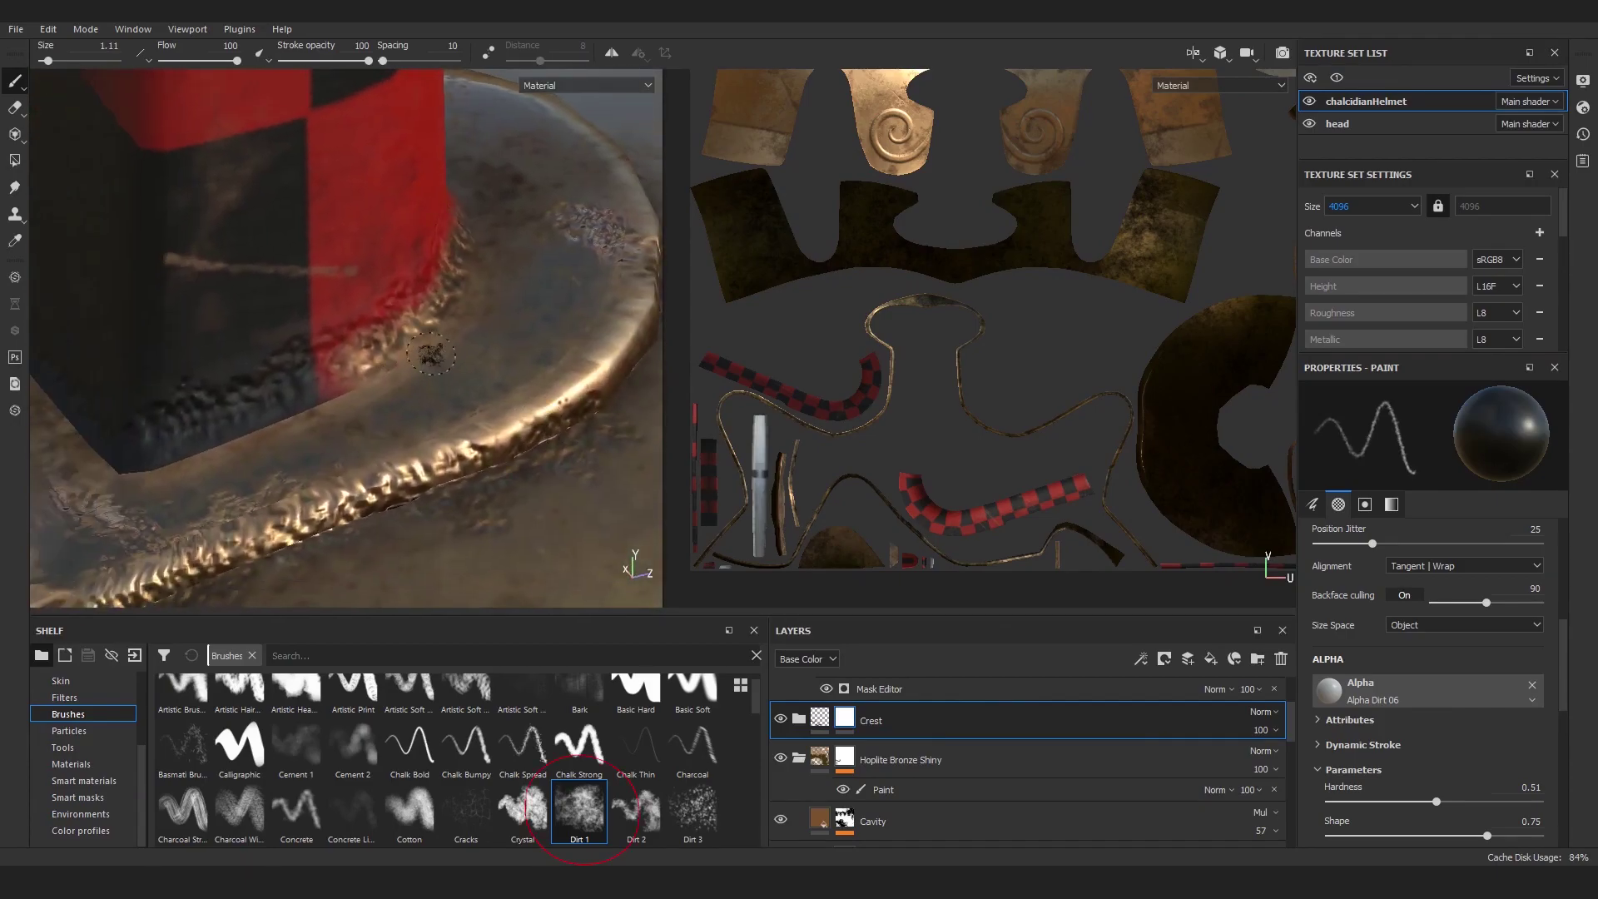
left_click_drag(374, 349, 245, 426)
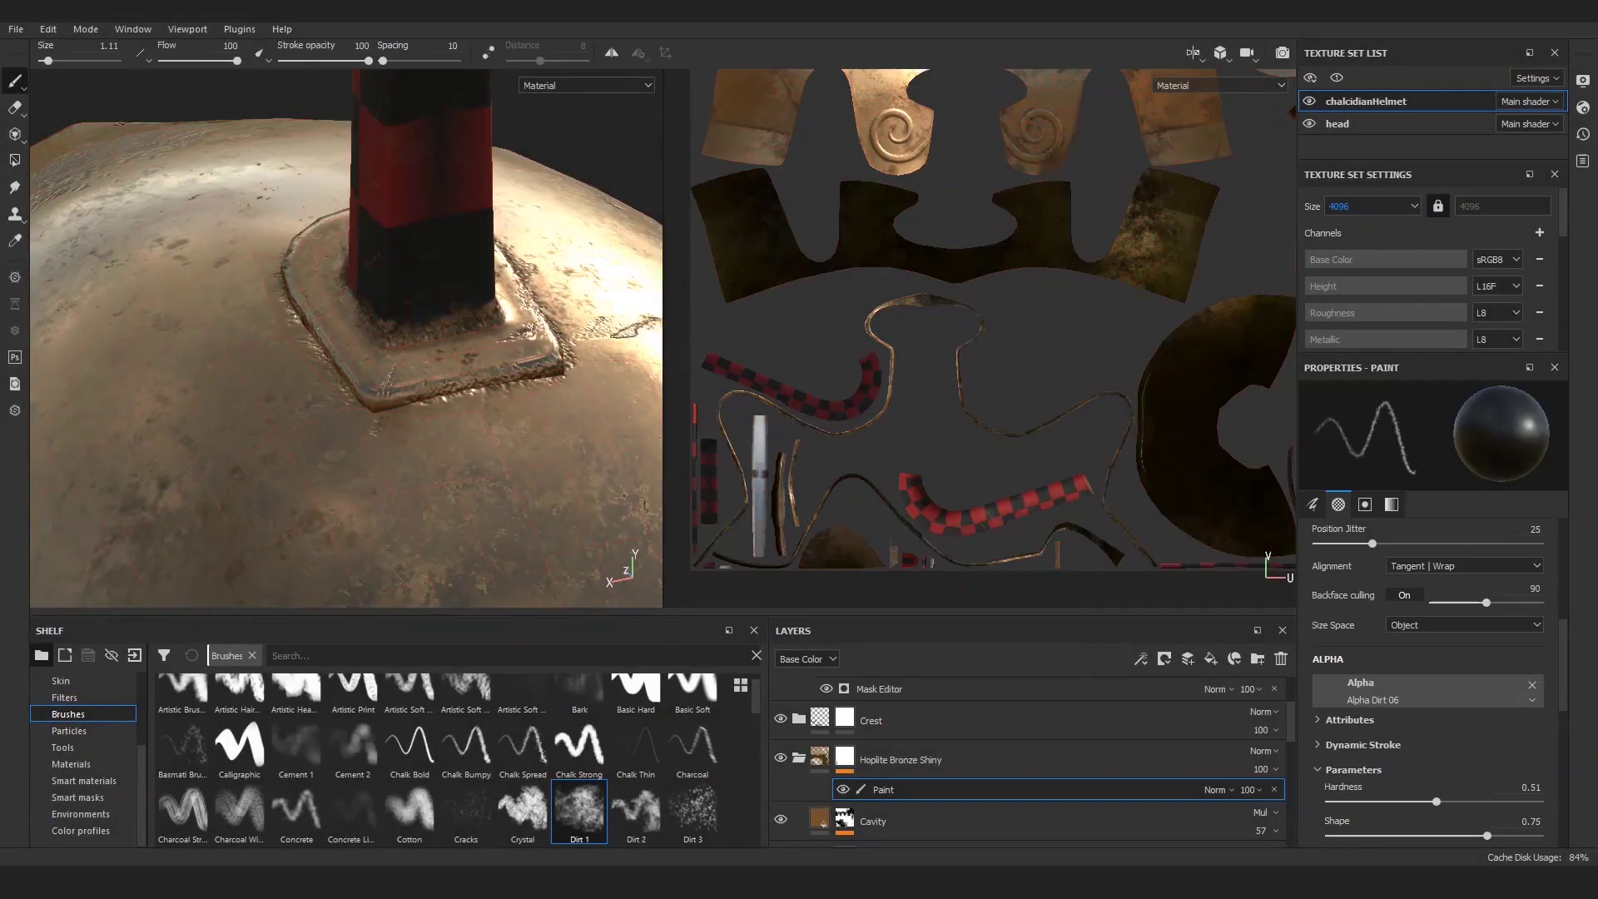
Step: Set the opacity of the Darken layer to 40
mouse_move(249, 333)
left_mouse_down("alt")
mouse_move(278, 242)
mouse_move(341, 301)
left_mouse_up("alt")
middle_click_drag(342, 301, 329, 344, "alt")
scroll(414, 330, "down", 4)
left_click_drag(415, 329, 516, 293, "alt")
scroll(320, 331, "down", 3)
scroll(981, 737, "down", 3)
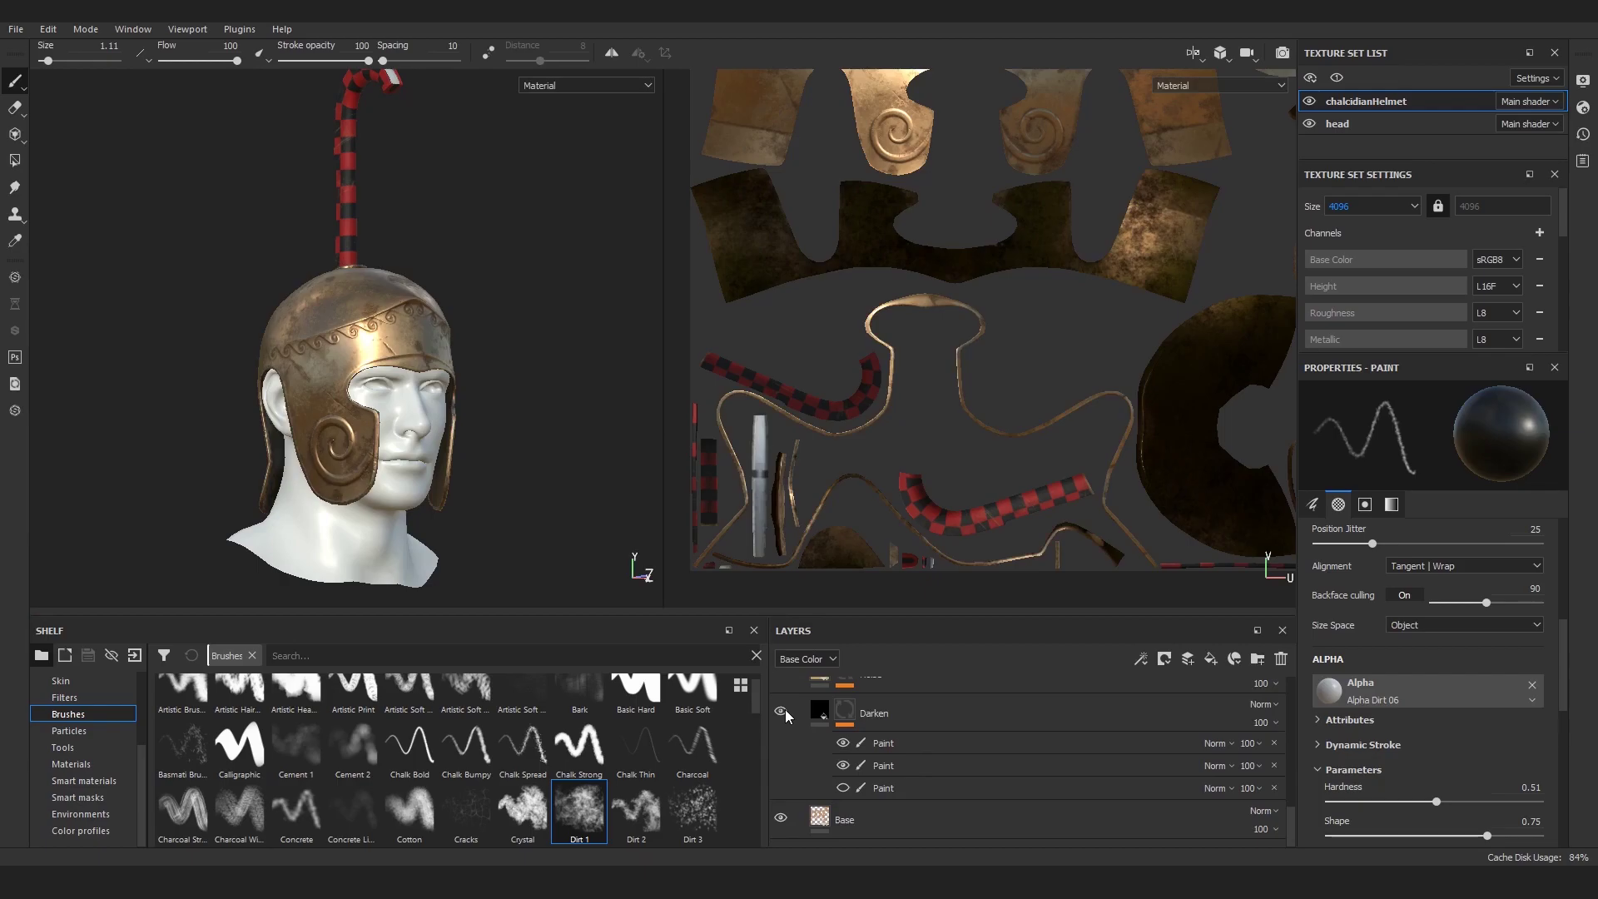
left_click(786, 710)
left_click(967, 715)
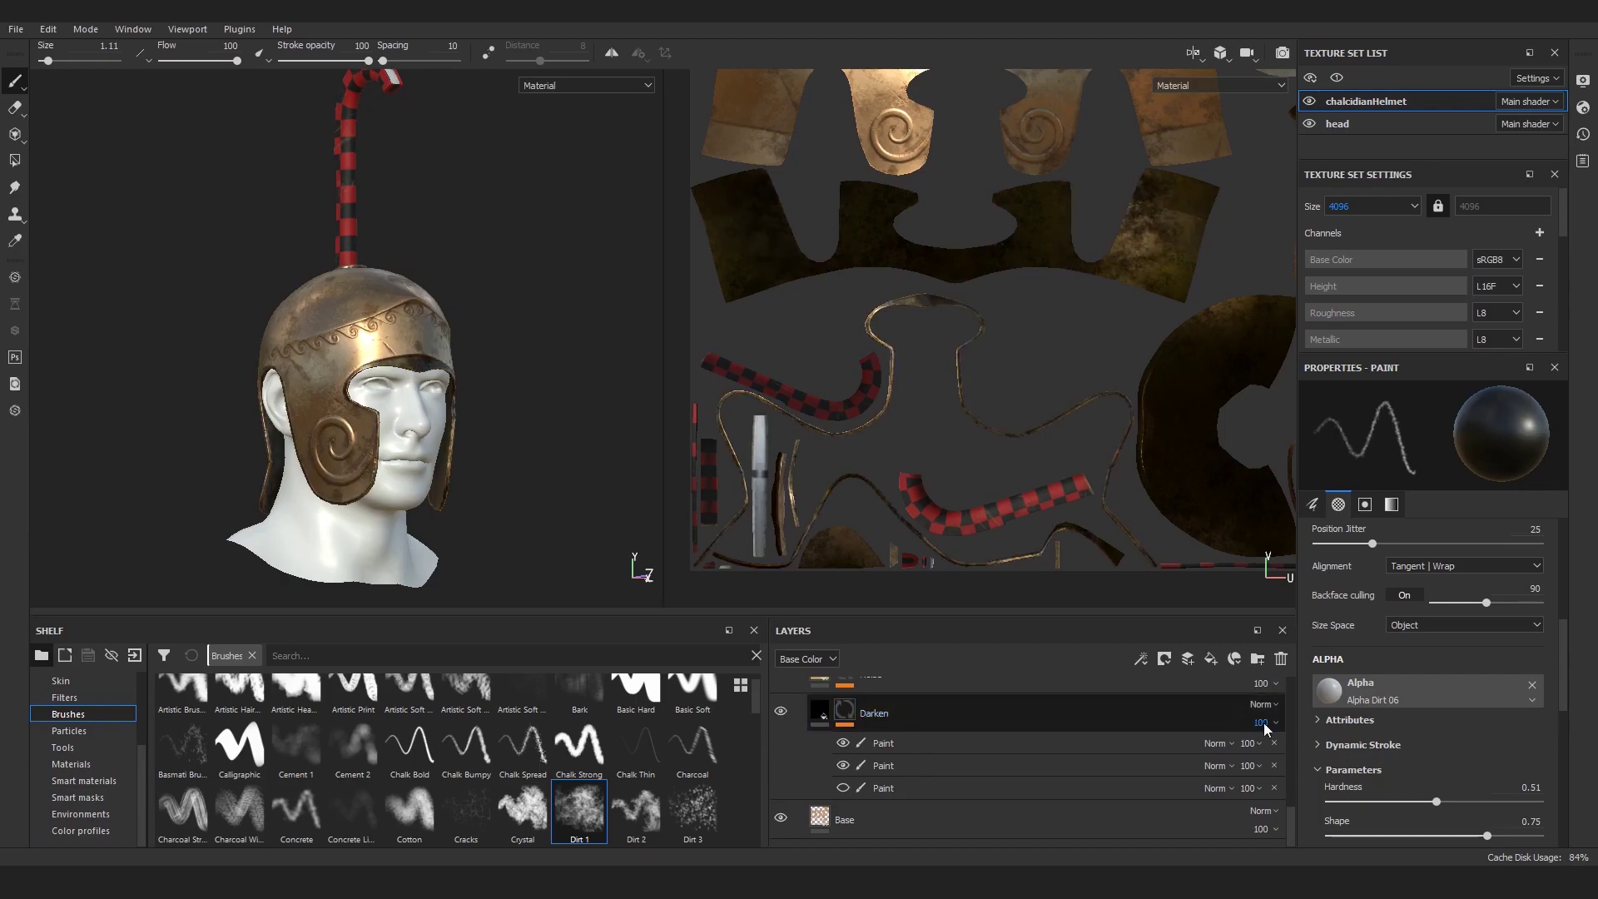
left_click_drag(1279, 757, 1266, 754)
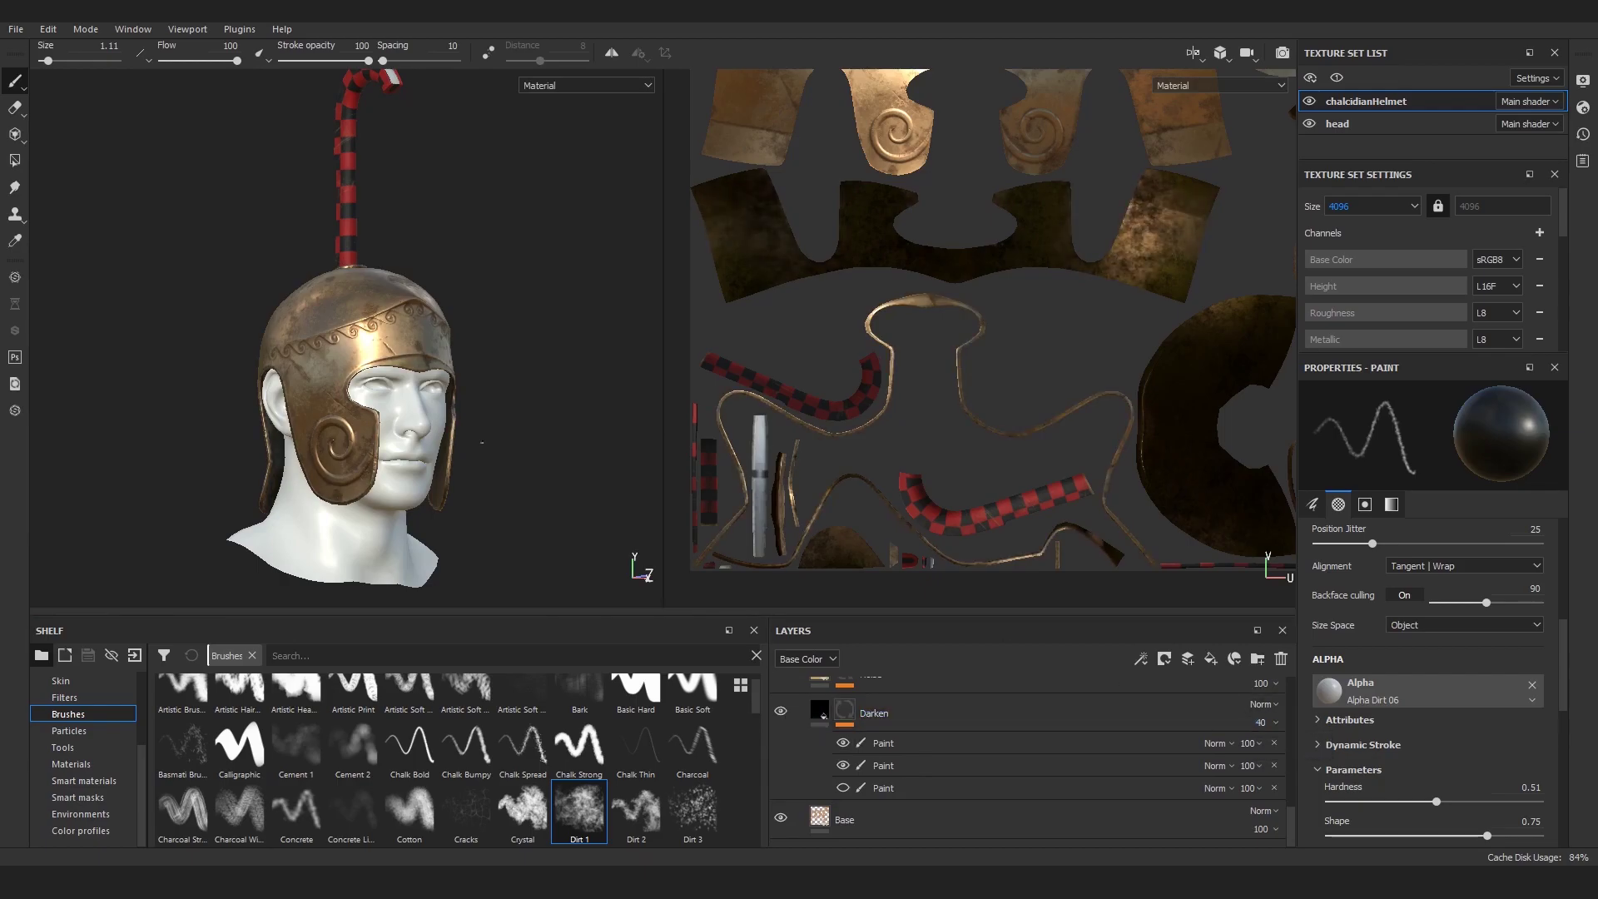
Step: Examine how the Oxydation Details and Cavity layers affect the helmet by hiding and showing each one
scroll(471, 416, "down", 2)
mouse_move(471, 416)
left_mouse_down("alt")
mouse_move(417, 417)
mouse_move(471, 407)
left_mouse_up("alt")
right_click_drag(471, 407, 476, 373, "shift")
scroll(403, 314, "up", 4)
scroll(899, 716, "up", 3)
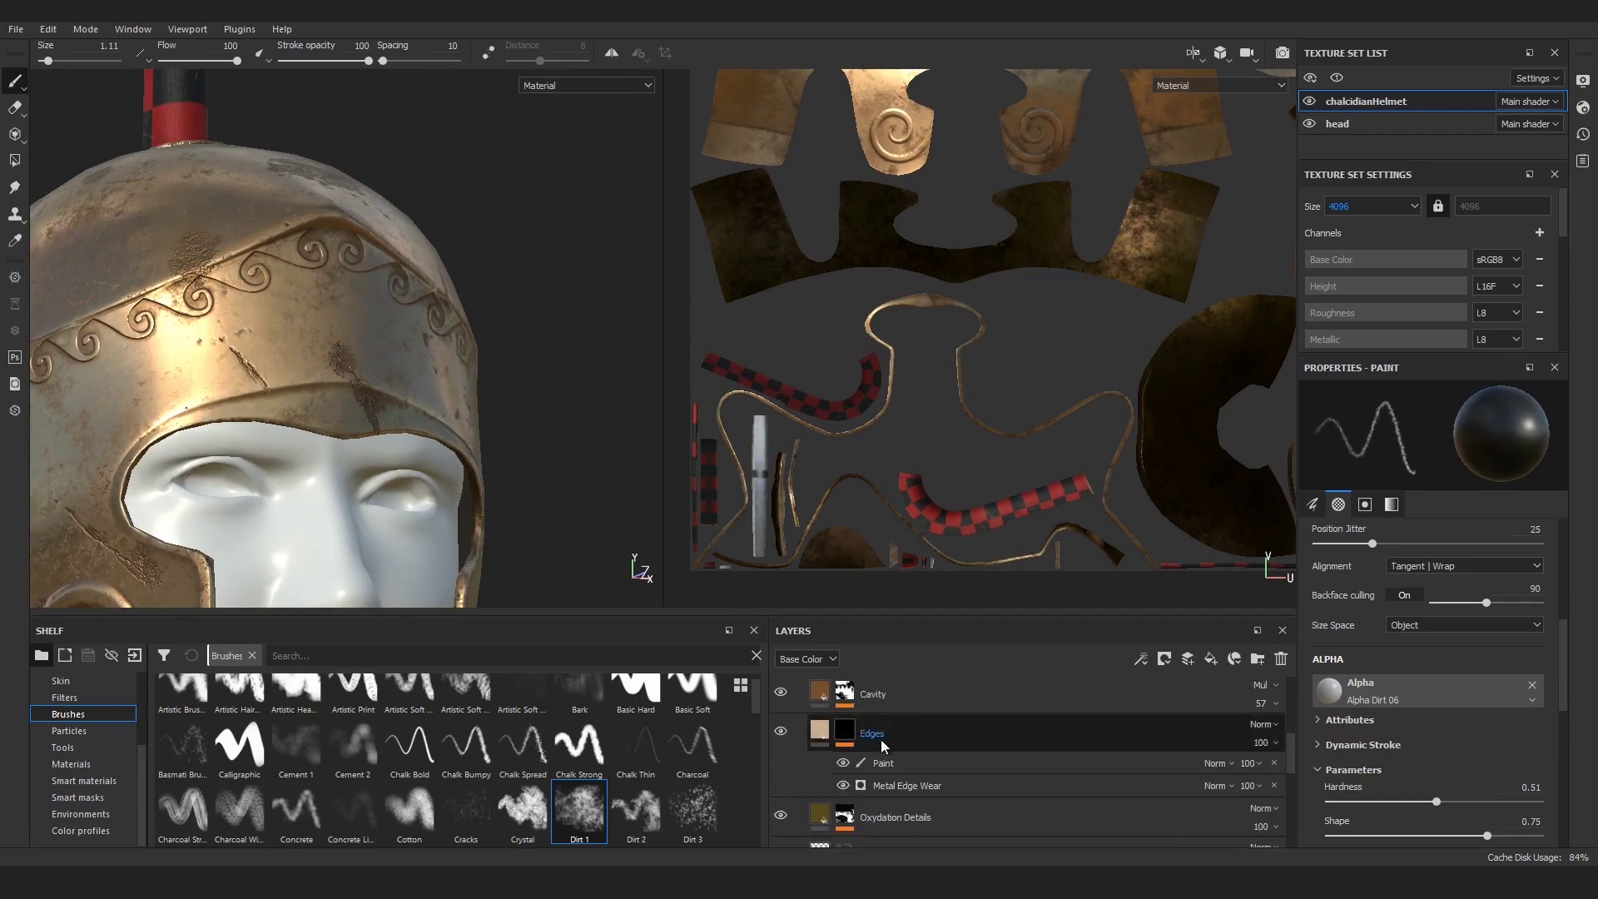
left_click(780, 817)
left_click(780, 814)
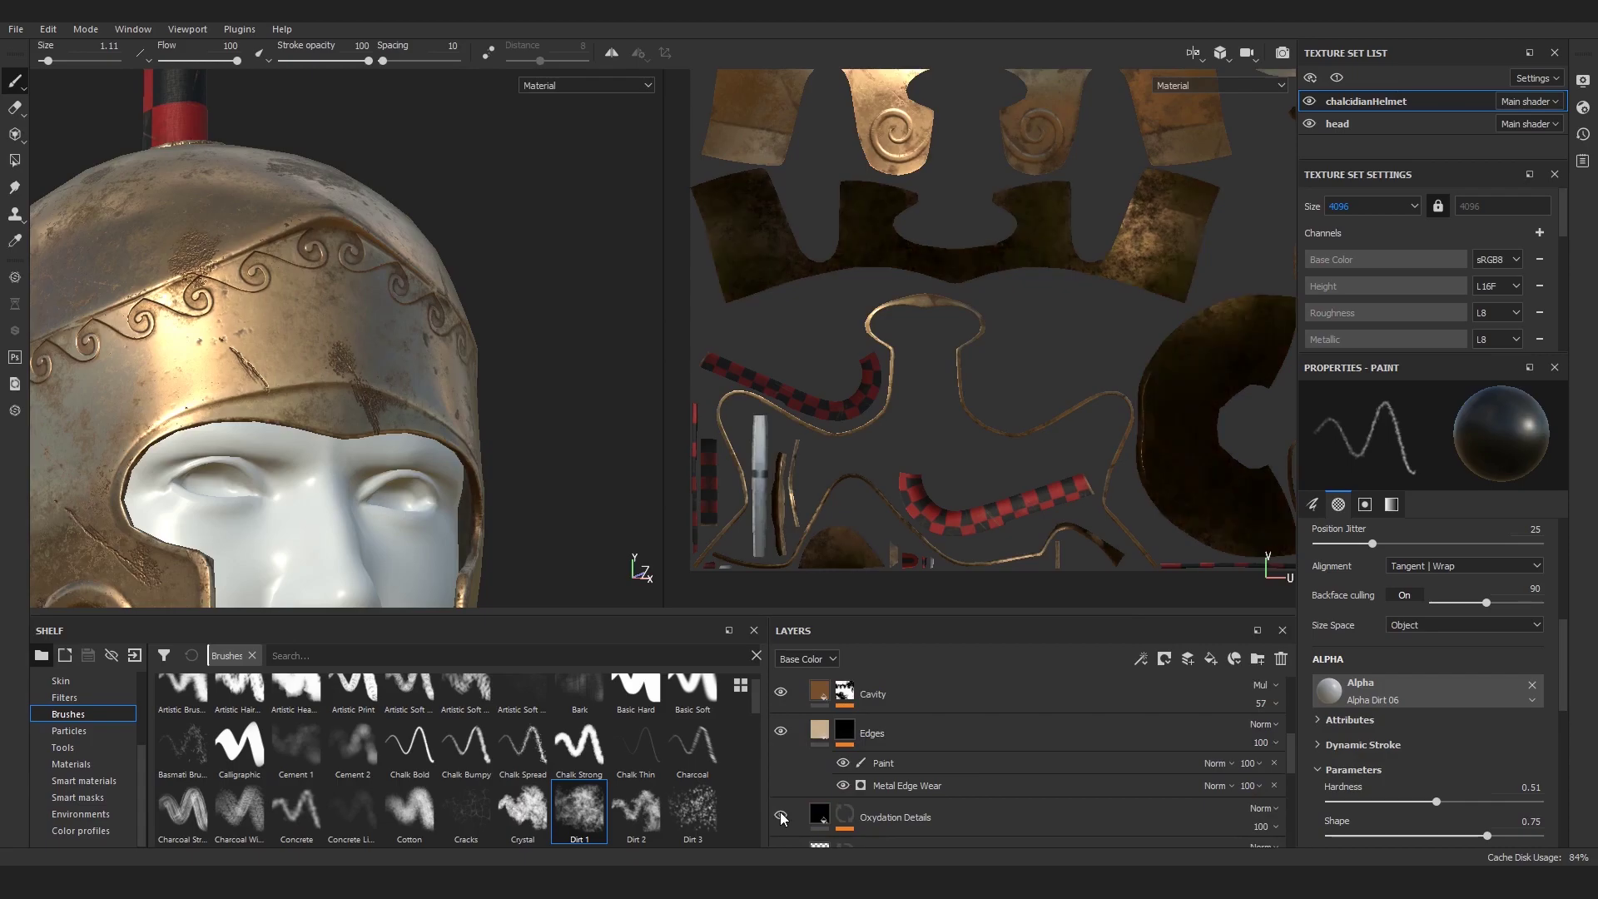
left_click(780, 693)
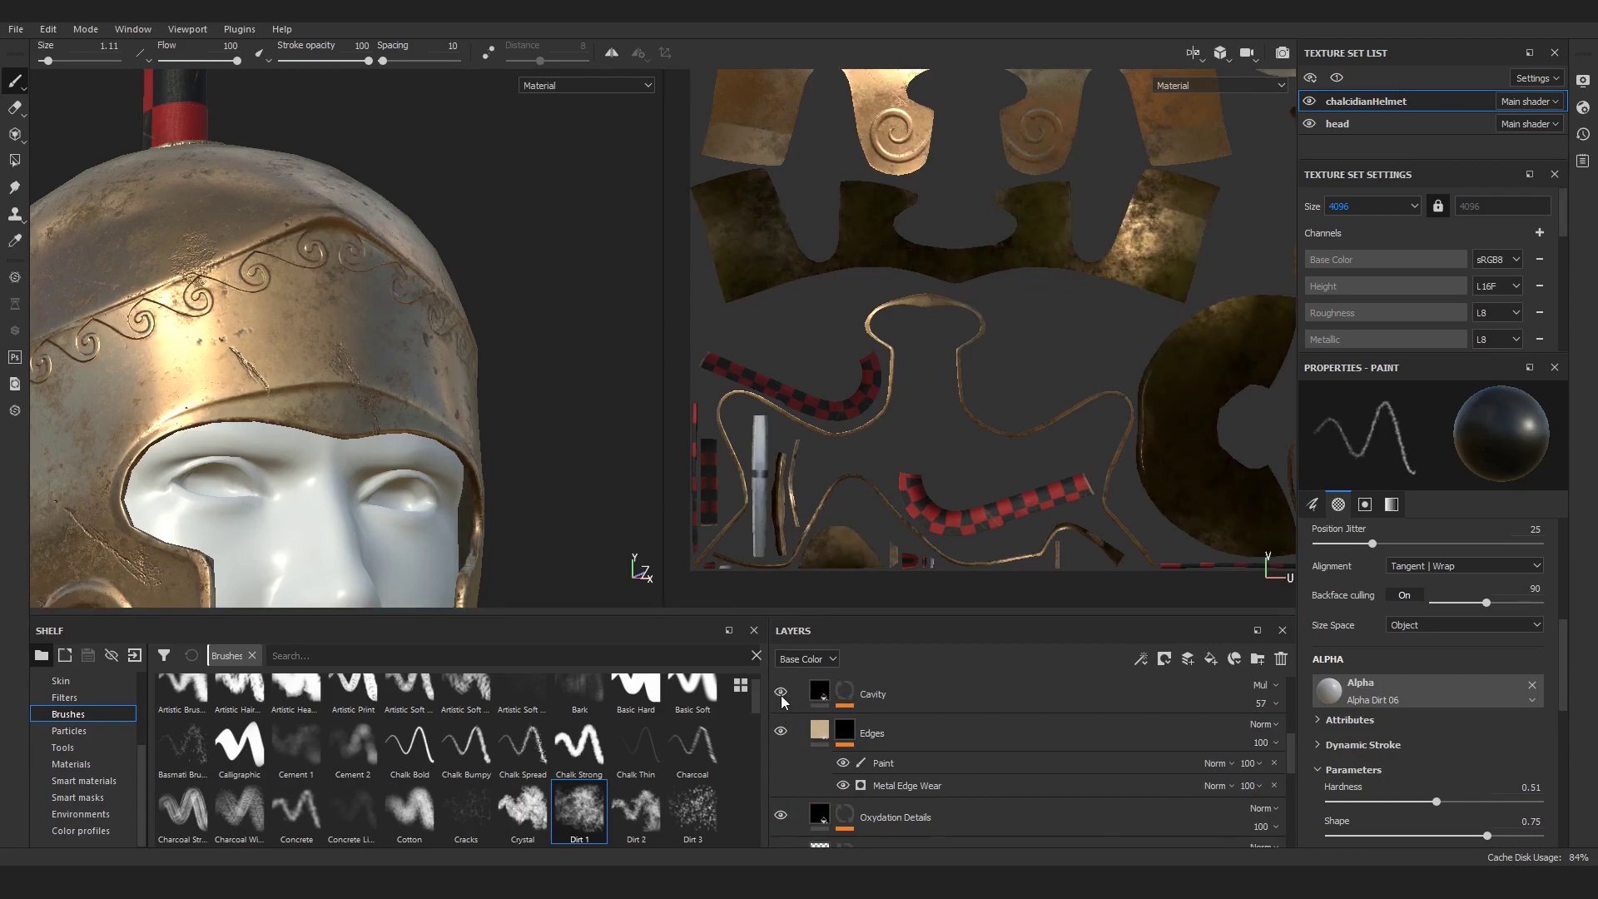
left_click(781, 693)
Step: In the Cavity layer's Mask Editor, set thickness to 0.06 and curvature to 0.78
left_click(844, 691)
left_click(854, 692)
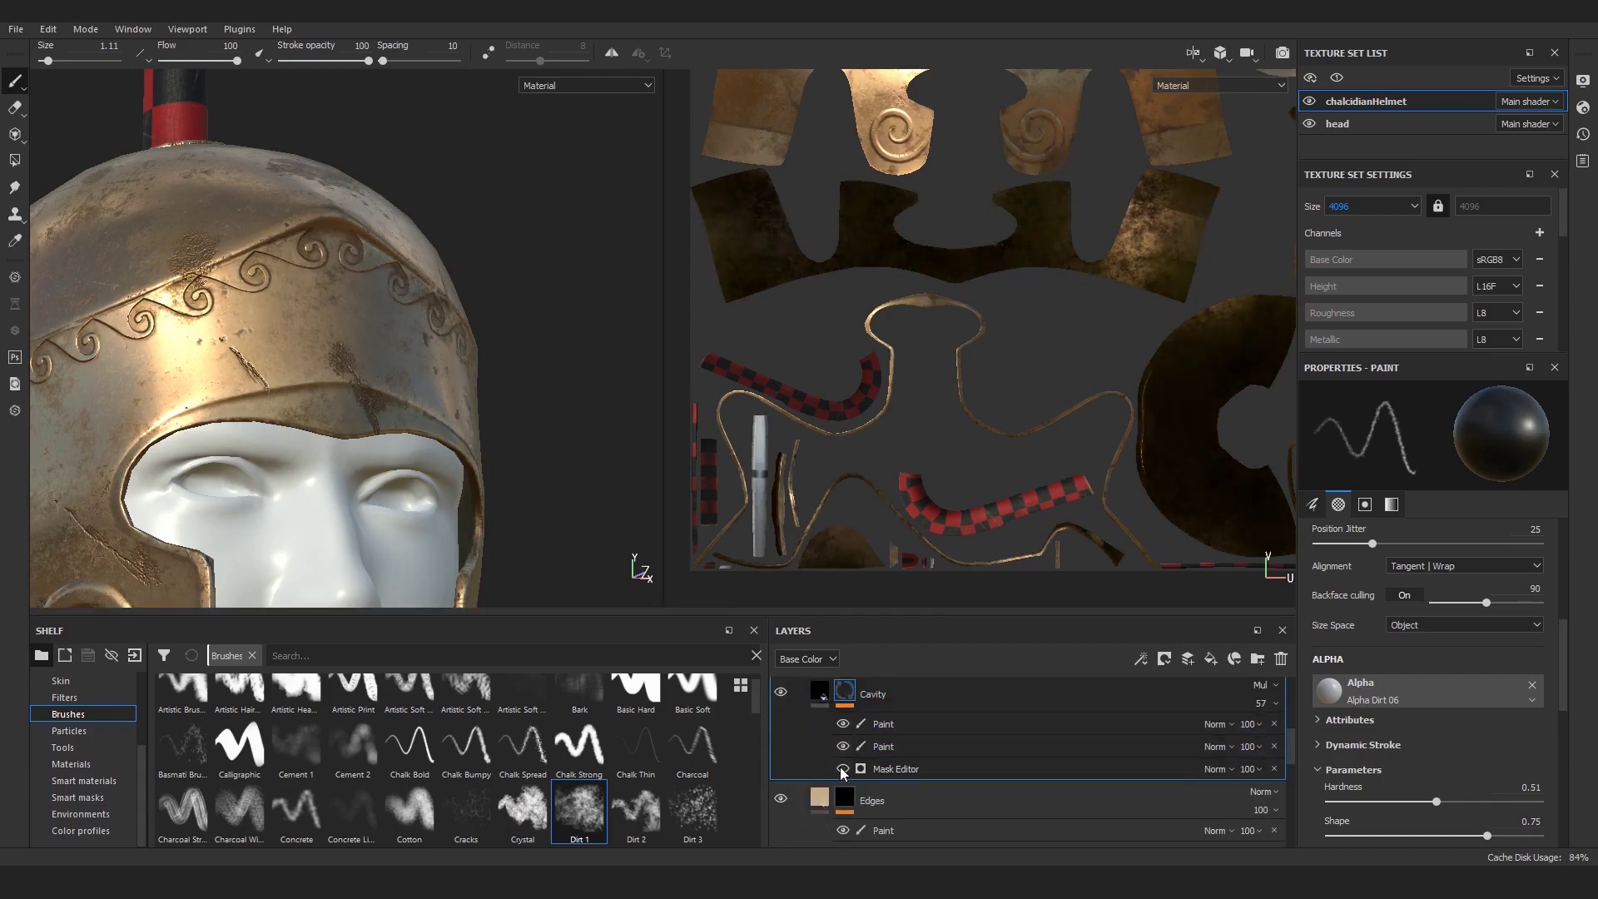
left_click(842, 768)
left_click(842, 768)
left_click(1001, 767)
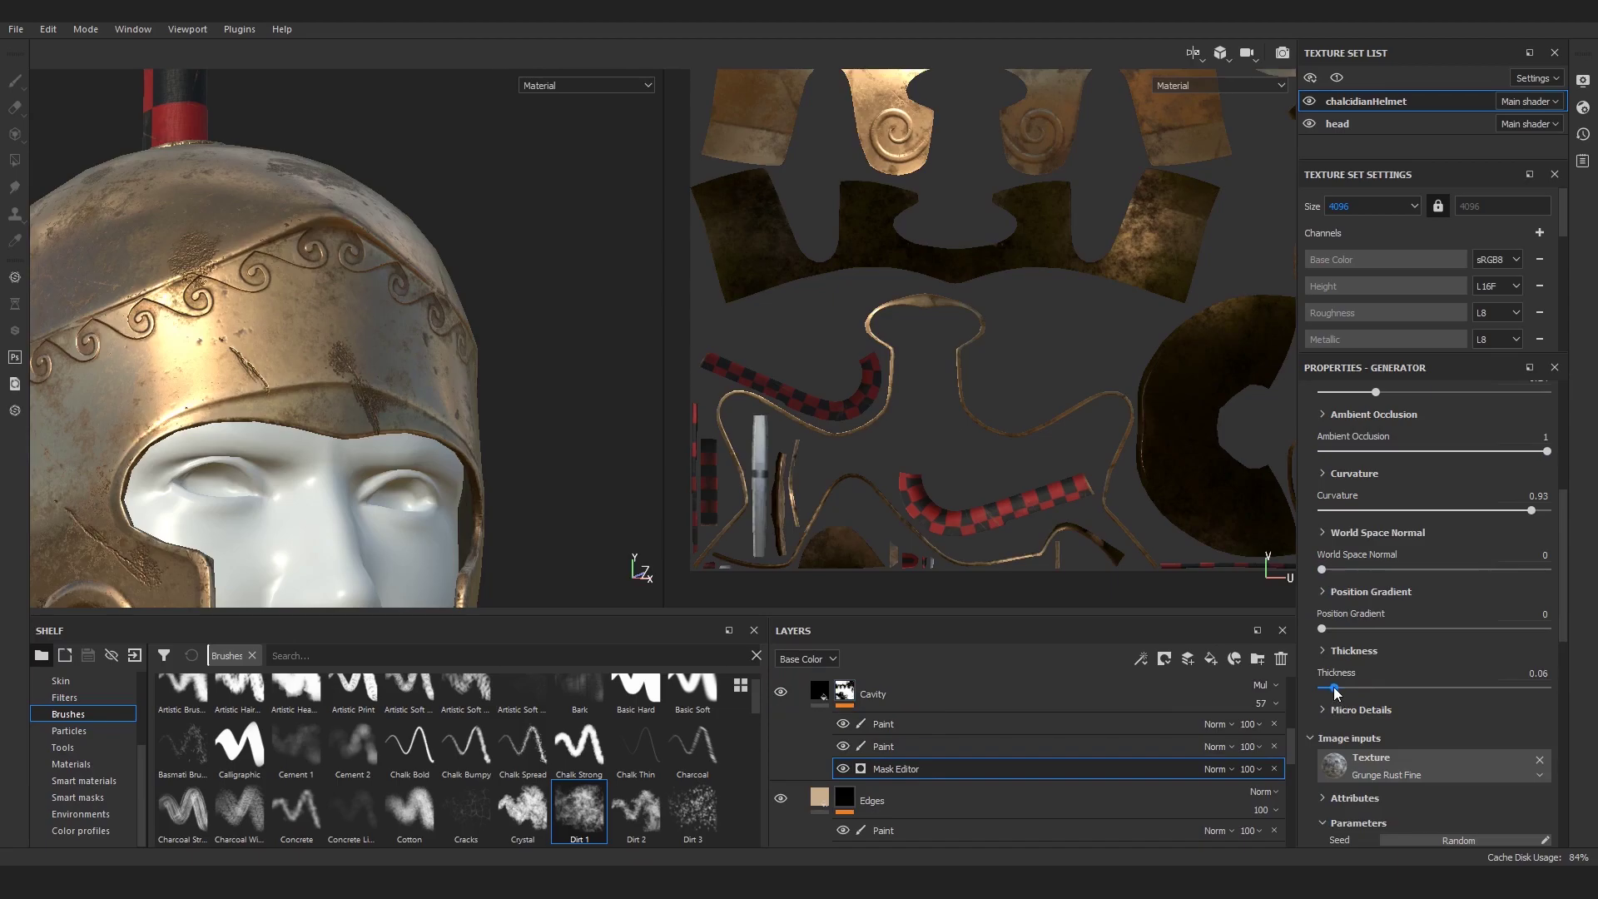
left_click(1426, 509)
left_click(1497, 509)
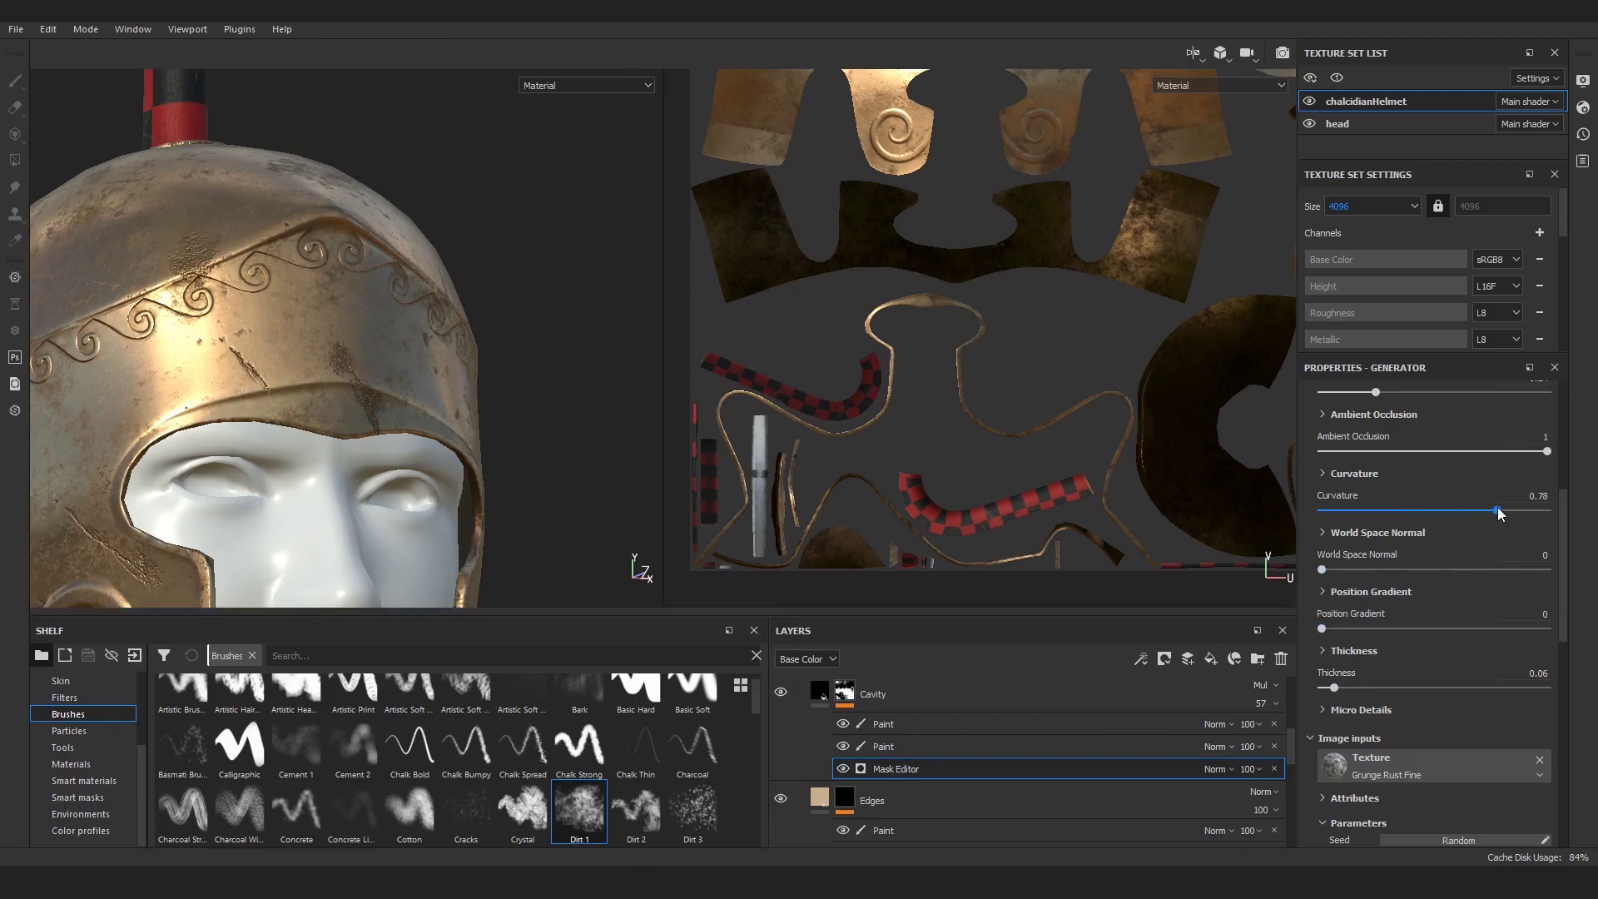
Step: Set the Cavity Mask Editor's ambient occlusion to 0.54 and its texture to 0.62
left_click_drag(1420, 450, 1441, 501)
scroll(1385, 452, "up", 1)
scroll(1420, 451, "up", 1)
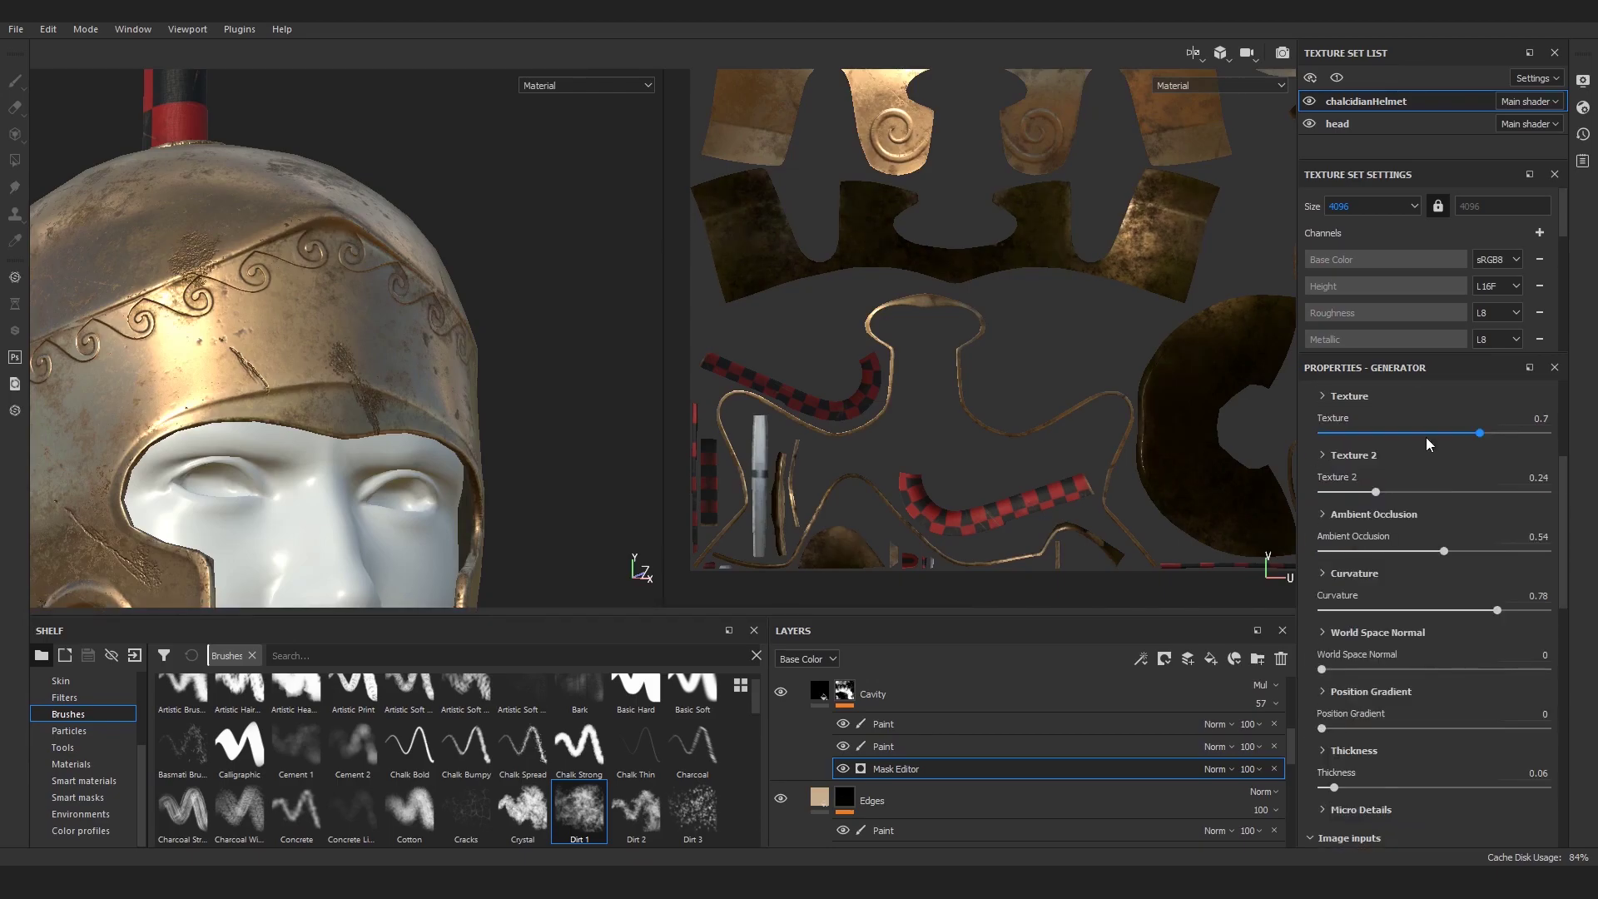
mouse_move(1480, 432)
left_mouse_down()
mouse_move(1504, 434)
mouse_move(1467, 433)
left_mouse_up()
key("f")
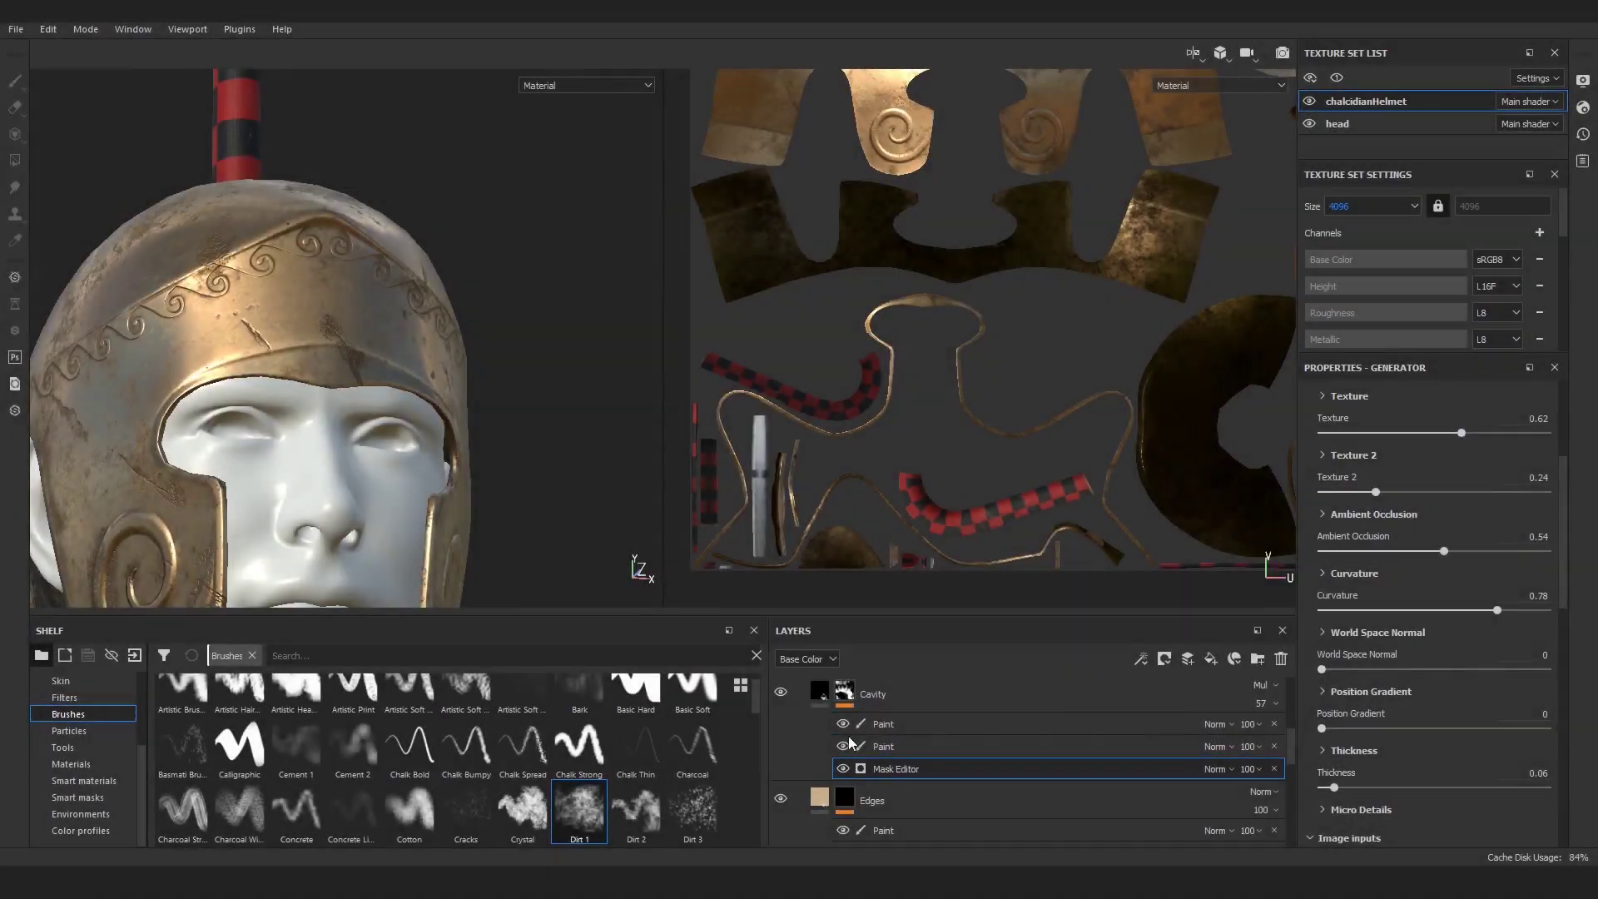
Step: Touch up the Cavity mask around the helmet on its uppermost Paint effect, using the Dirt 1 brush at size 4.72
left_click(883, 724)
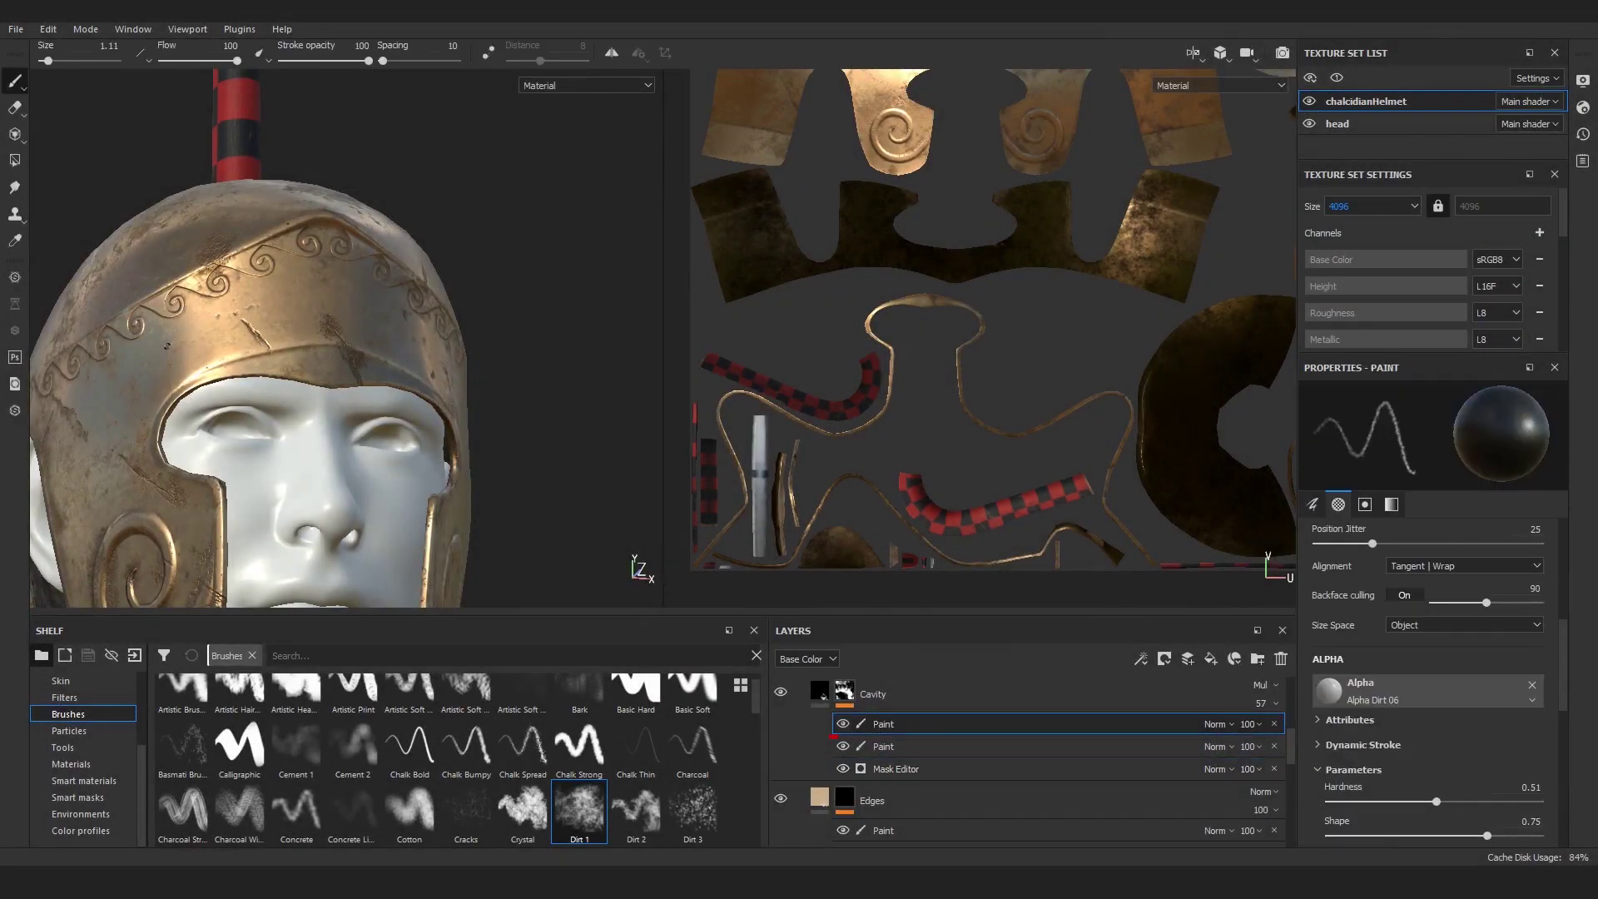
scroll(391, 341, "up", 3)
scroll(391, 341, "up", 1)
right_click_drag(430, 344, 456, 344, "ctrl")
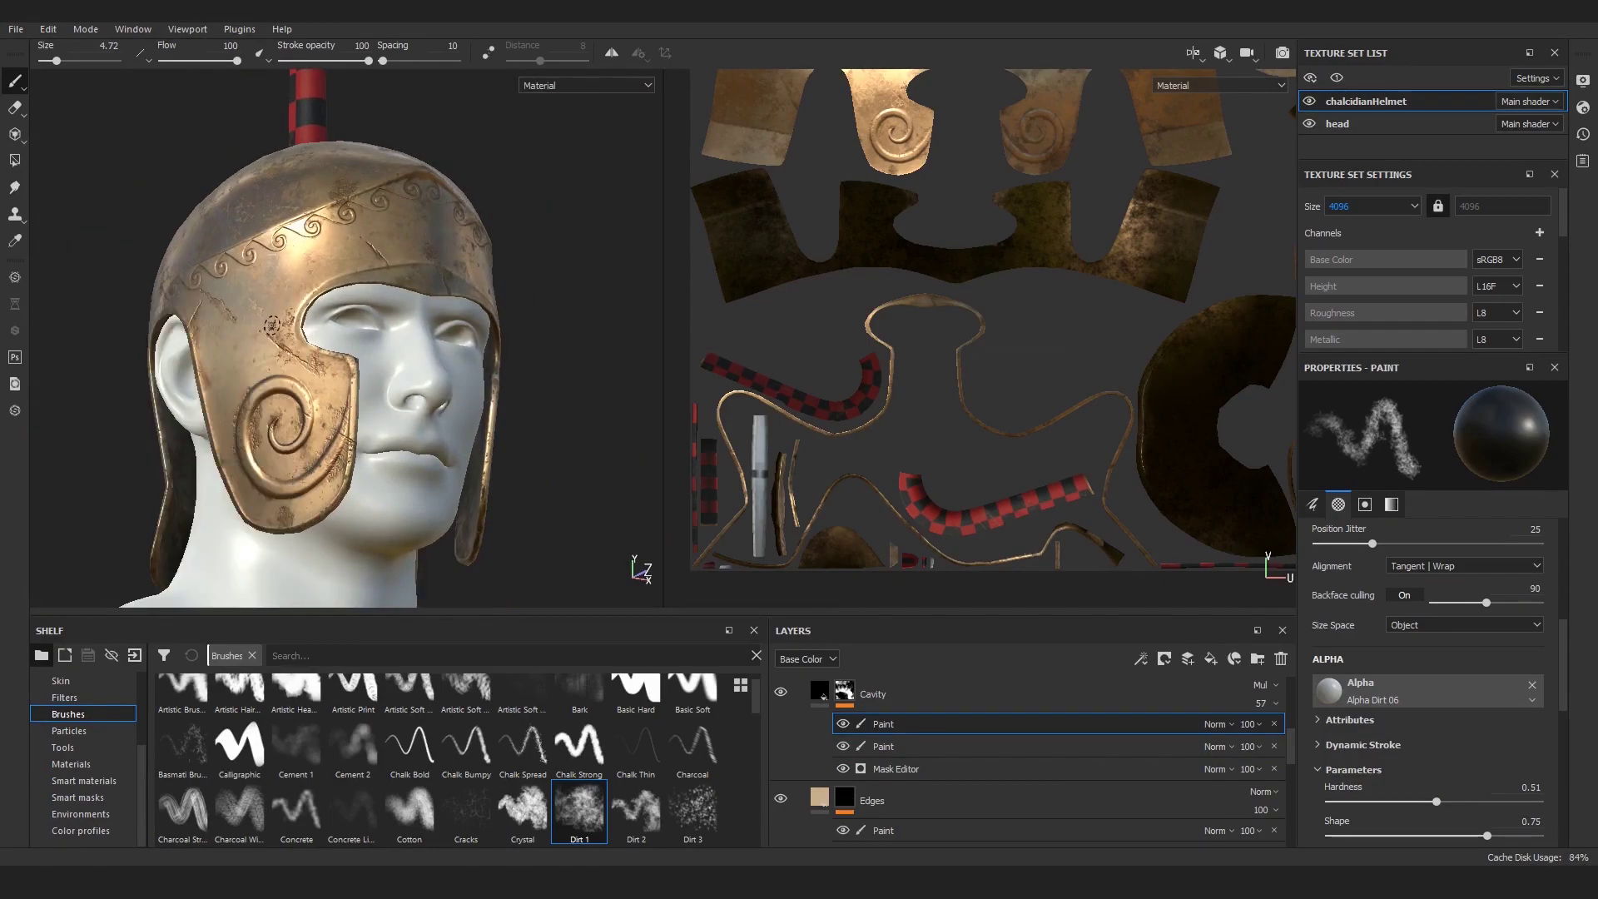
mouse_move(243, 340)
left_mouse_down("alt")
mouse_move(387, 325)
mouse_move(377, 363)
left_mouse_up("alt")
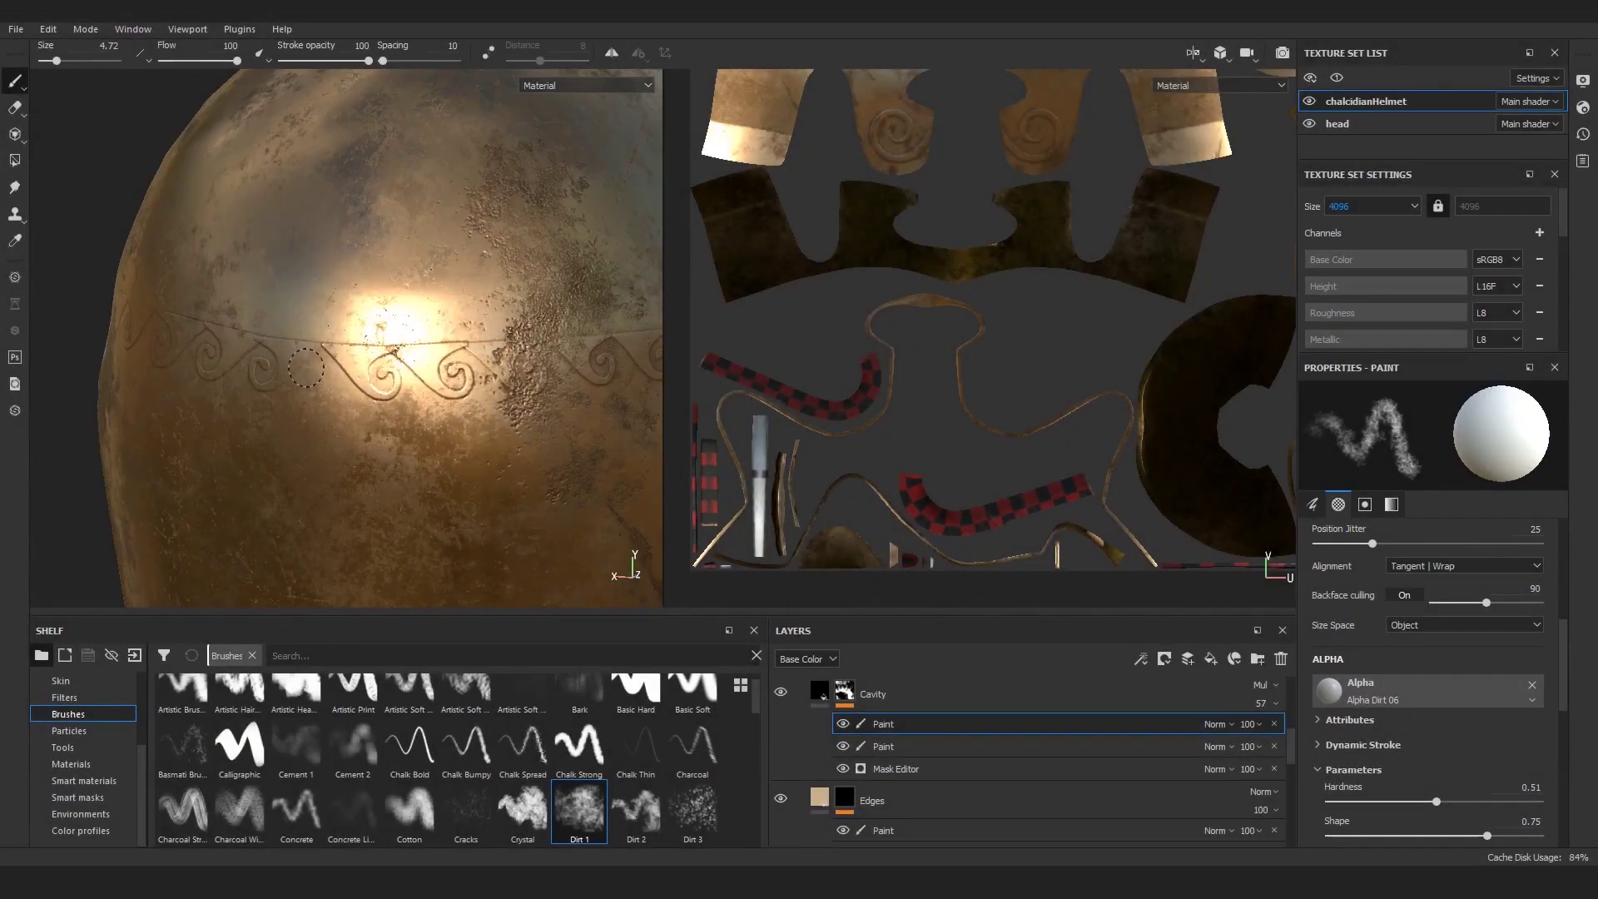
left_click_drag(499, 350, 391, 353, "alt")
scroll(583, 353, "down", 3)
mouse_move(275, 354)
left_mouse_down("alt")
mouse_move(412, 350)
mouse_move(367, 331)
mouse_move(507, 345)
left_mouse_up("alt")
scroll(412, 350, "up", 3)
scroll(190, 378, "down", 3)
left_click_drag(190, 379, 274, 383, "alt")
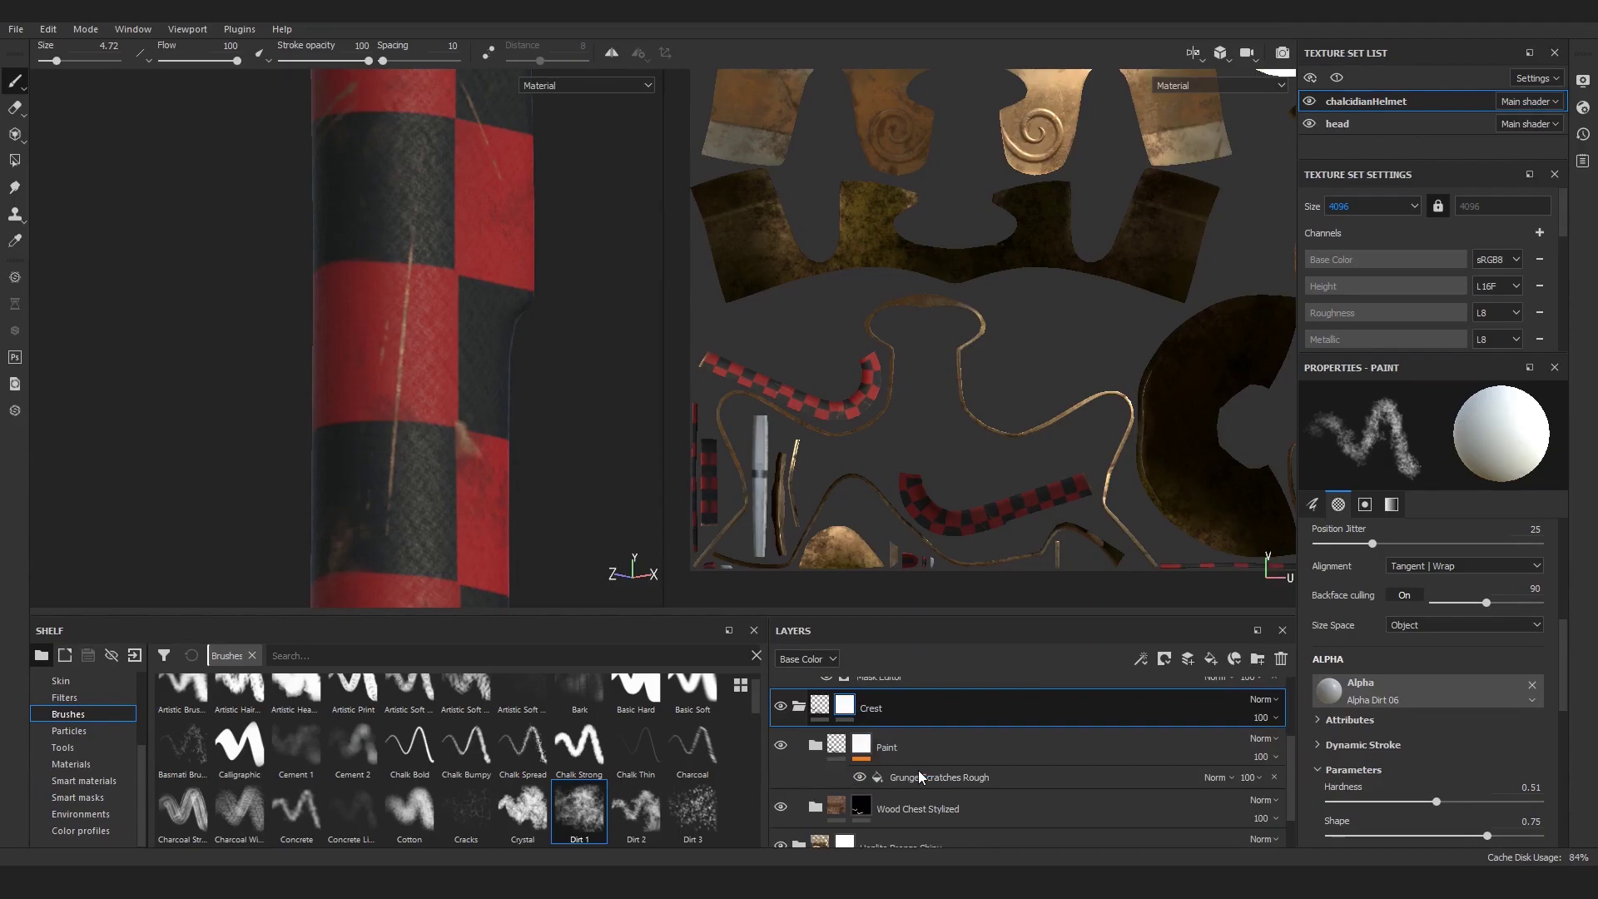
Step: Enable height on the Paint folder's black and red fill layers, trying 0.1 on the black and 0.02 on the red
scroll(919, 771, "down", 1)
left_click(816, 696)
left_click(883, 758)
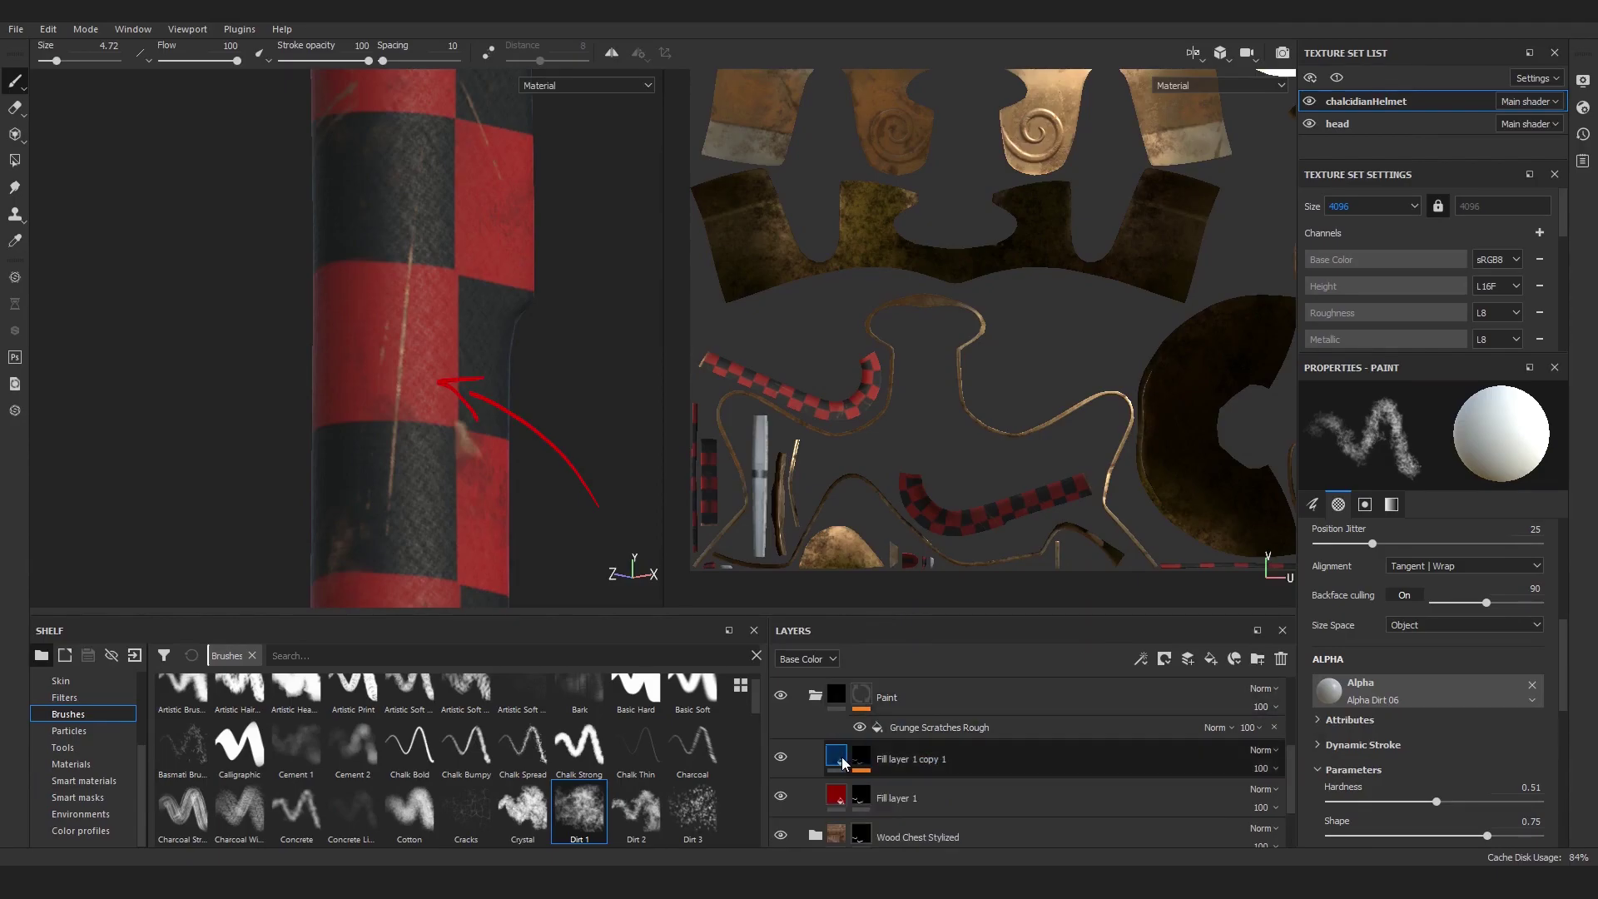
left_click(1379, 575)
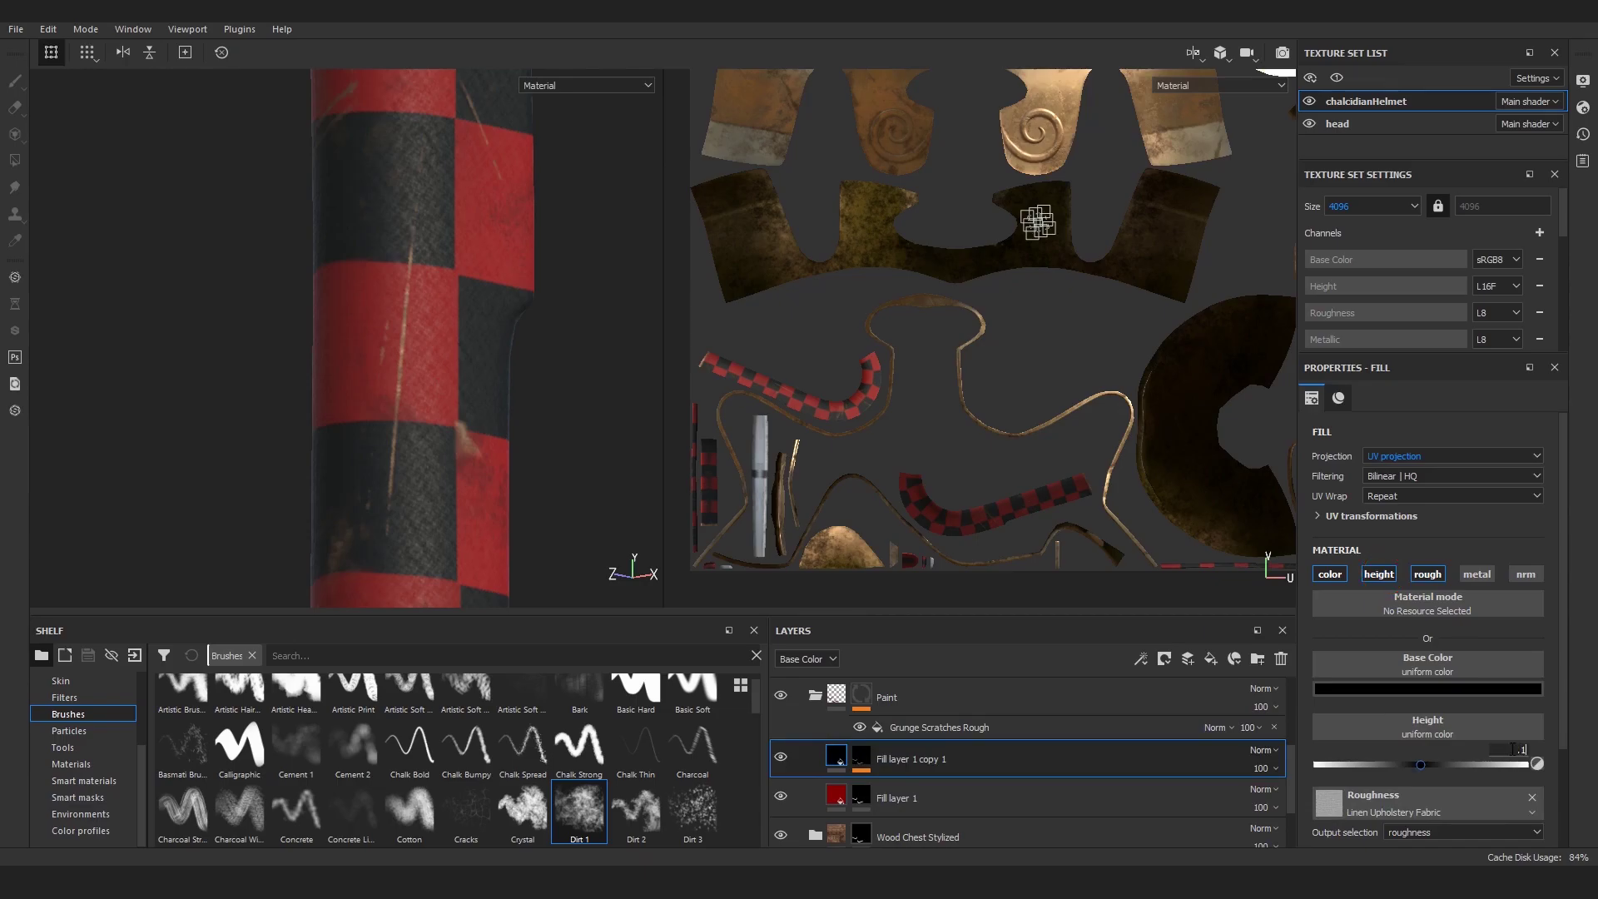
key("Return")
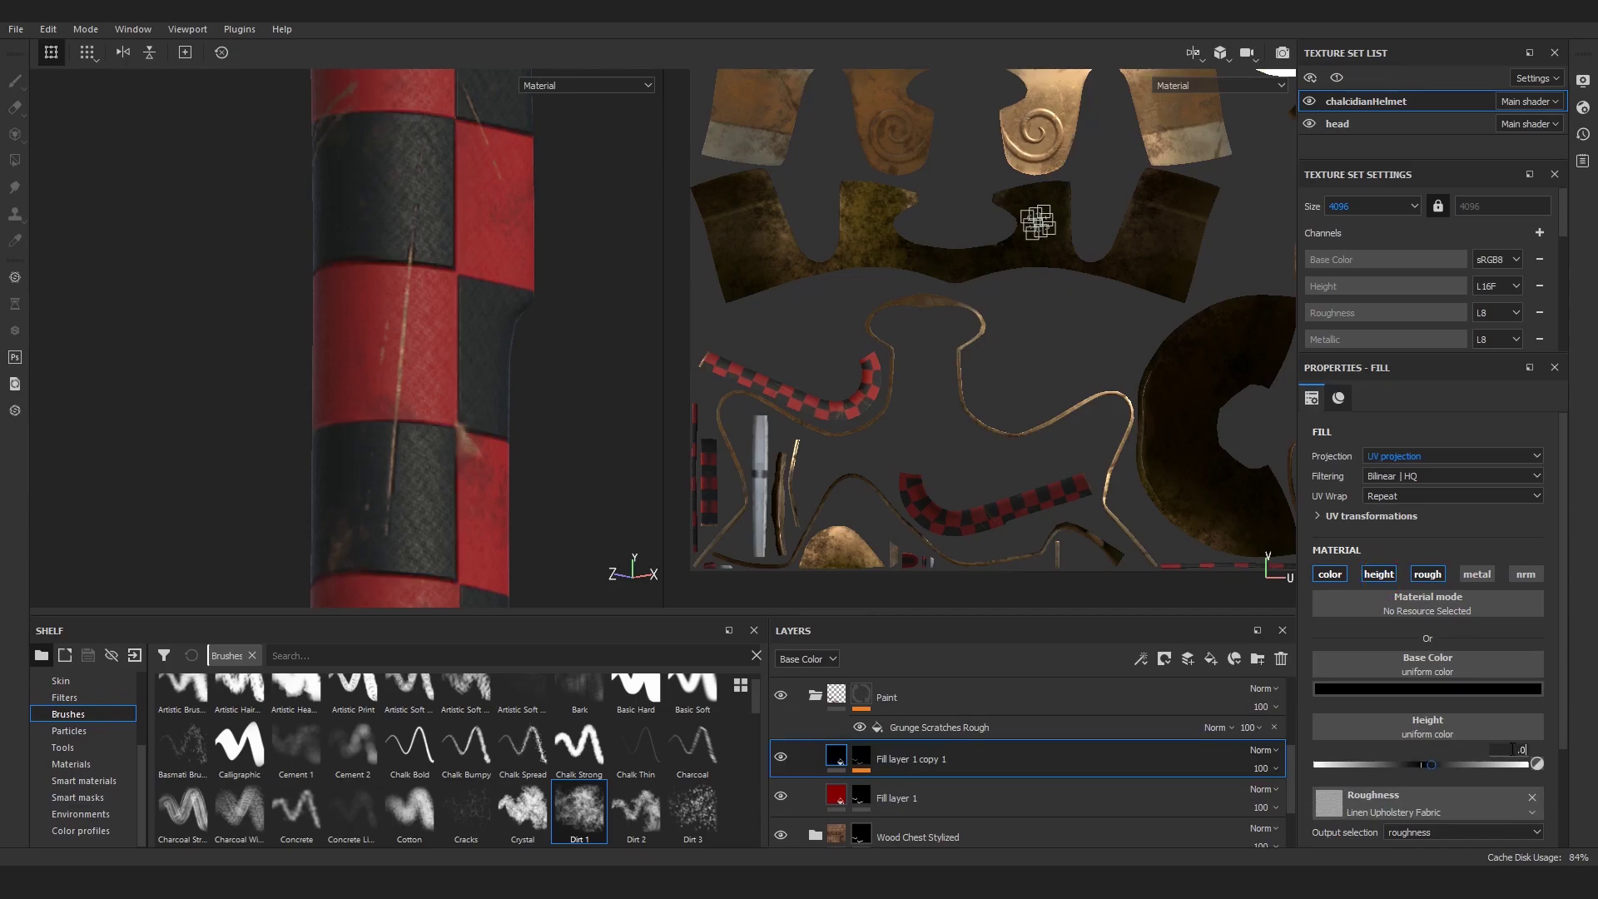
left_click(857, 789)
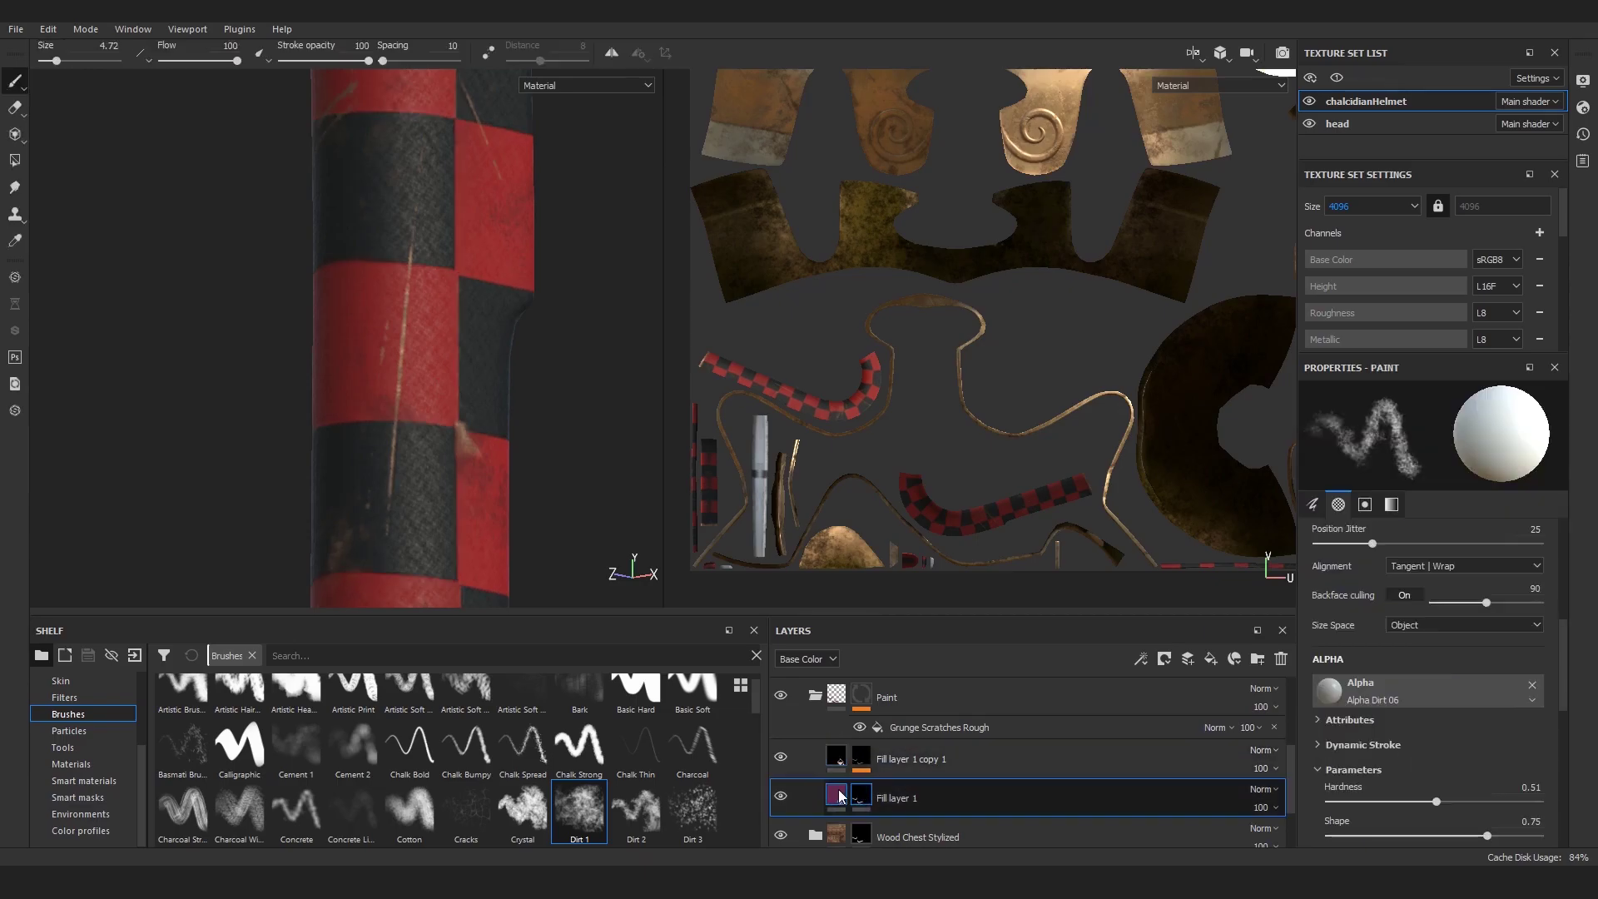
left_click(1378, 574)
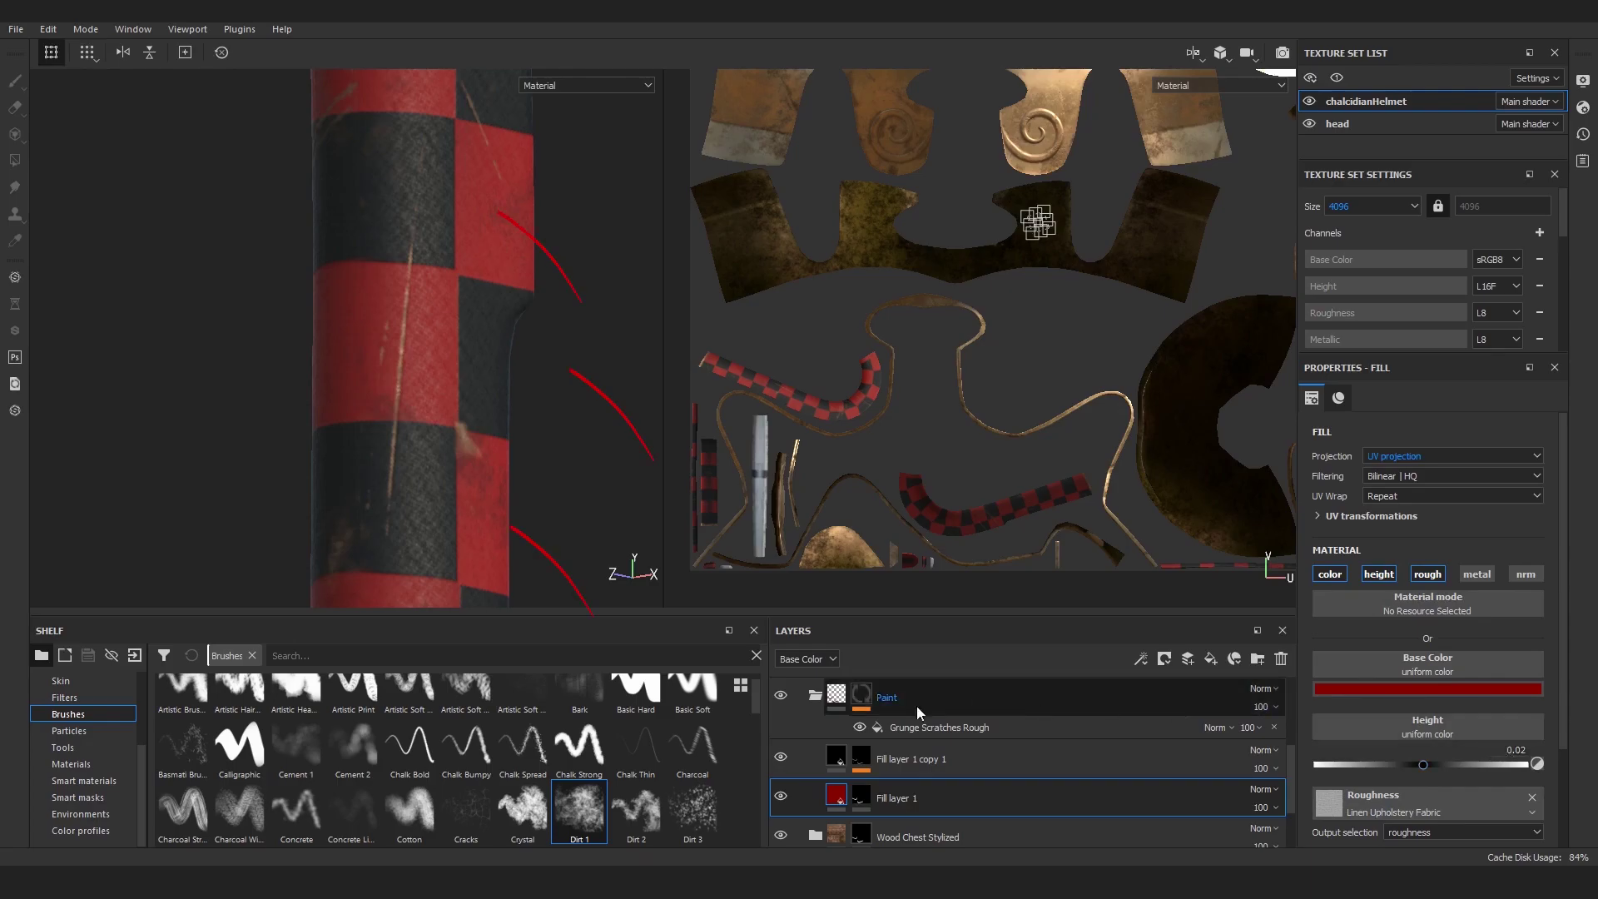
Step: Reselect the black fill layer and examine the checker paint's surface along the whole crest holder
left_click(916, 758)
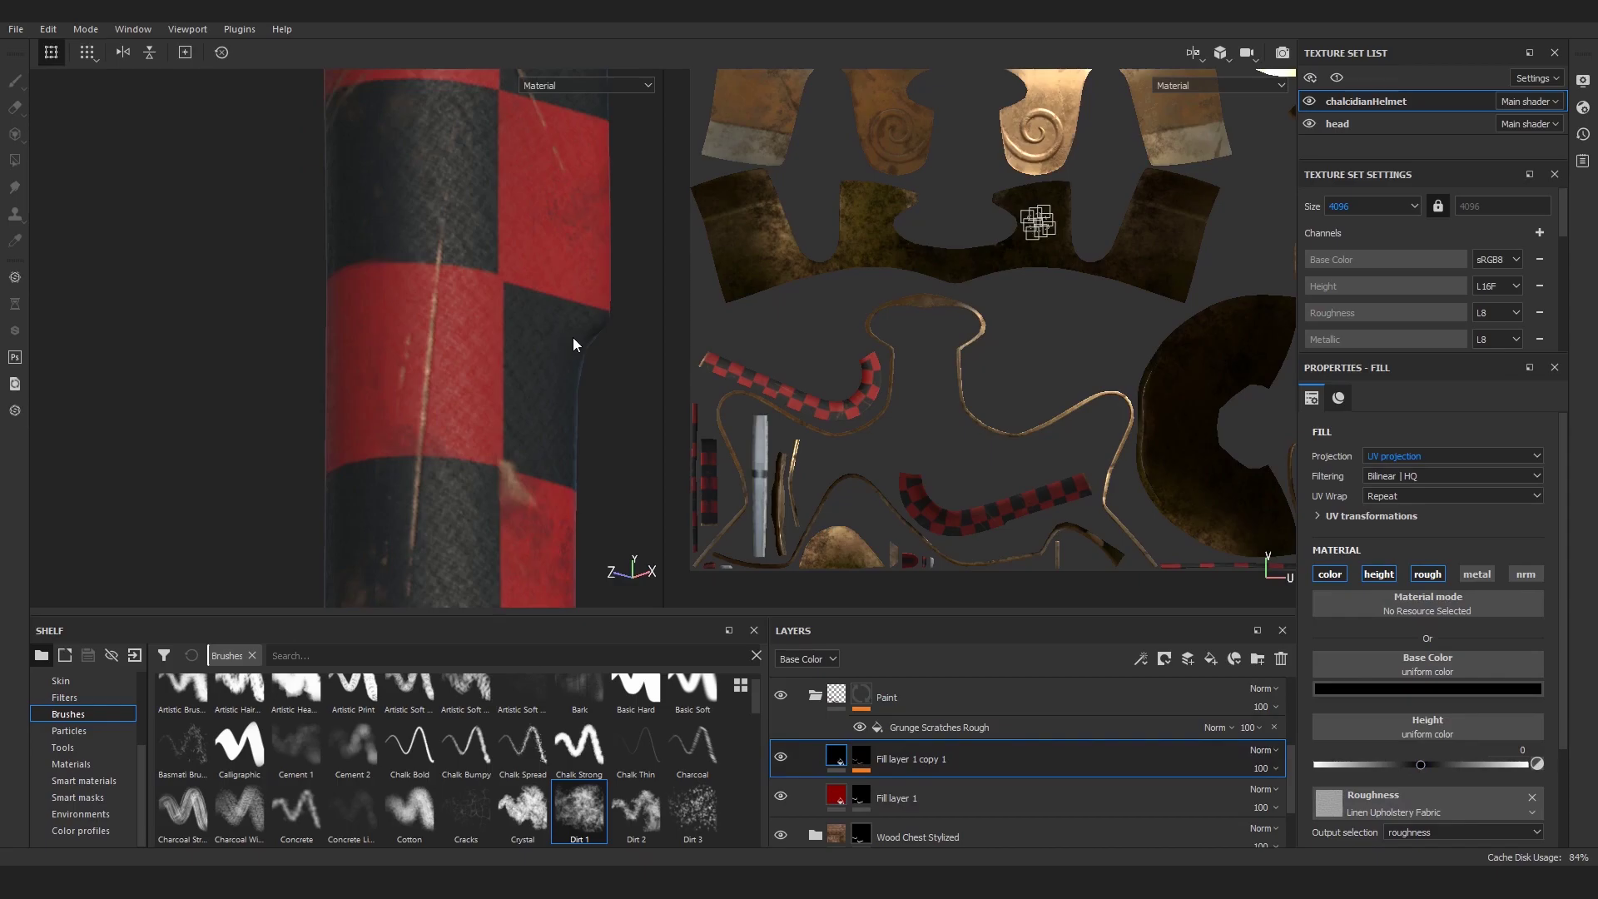
right_click_drag(573, 337, 540, 348, "shift")
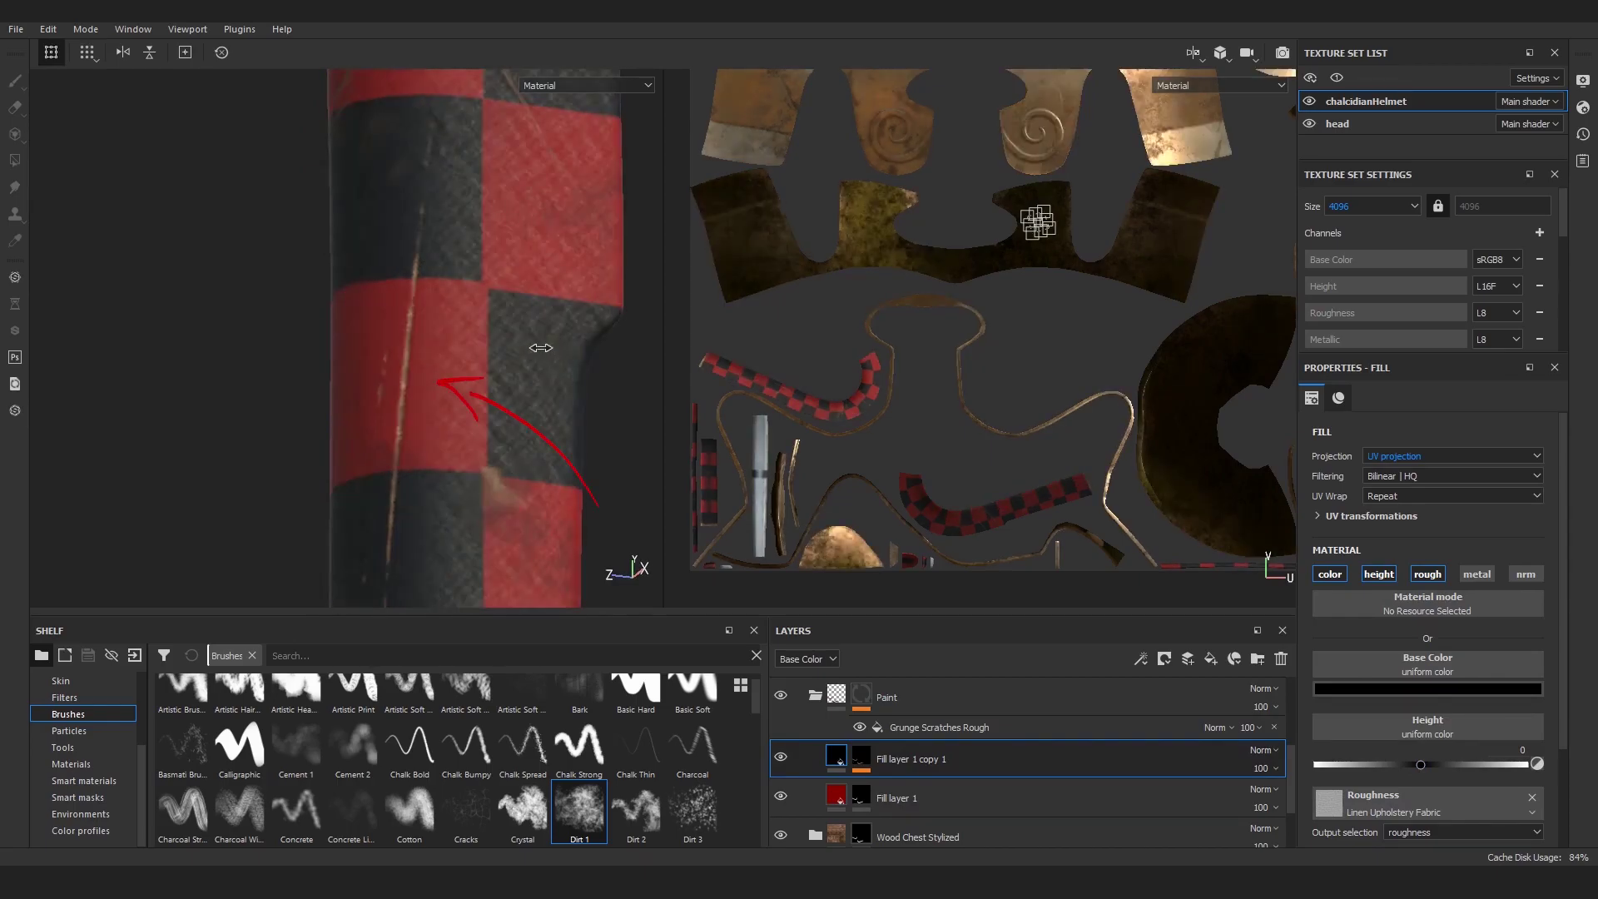
right_click_drag(540, 348, 477, 366, "shift")
scroll(477, 366, "down", 3)
mouse_move(478, 366)
left_mouse_down("alt")
mouse_move(517, 385)
mouse_move(462, 393)
left_mouse_up("alt")
right_click_drag(470, 390, 535, 383, "shift")
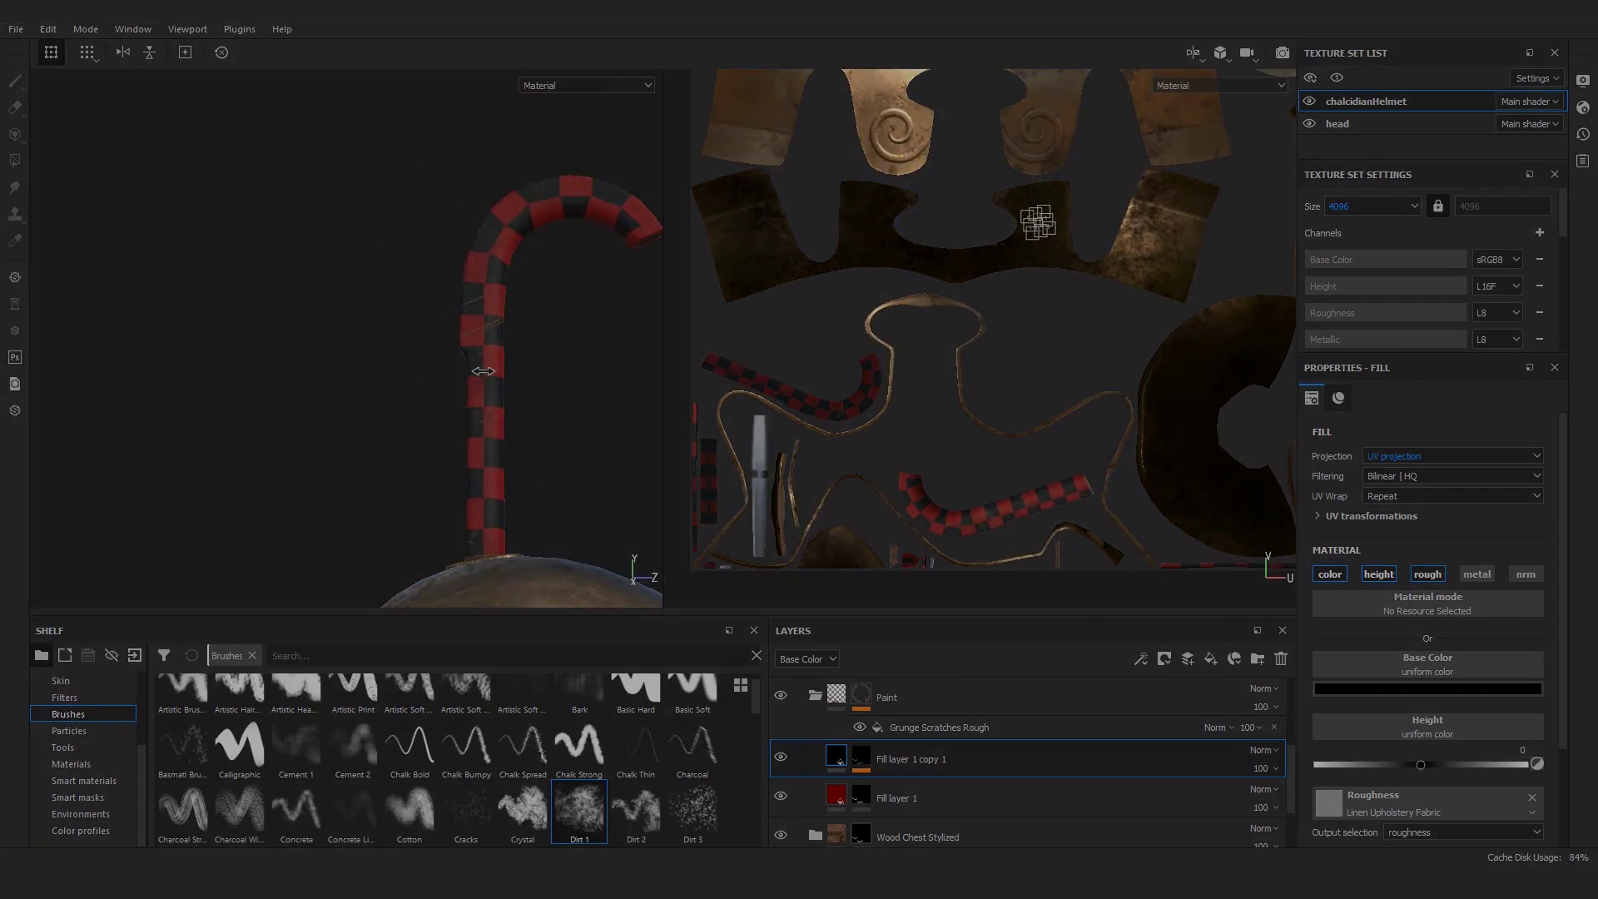
Step: Scratch a black and red square of the crest holder's checker on the Paint folder's mask, using the Dirt 1 brush at size 0.47
left_click(938, 701)
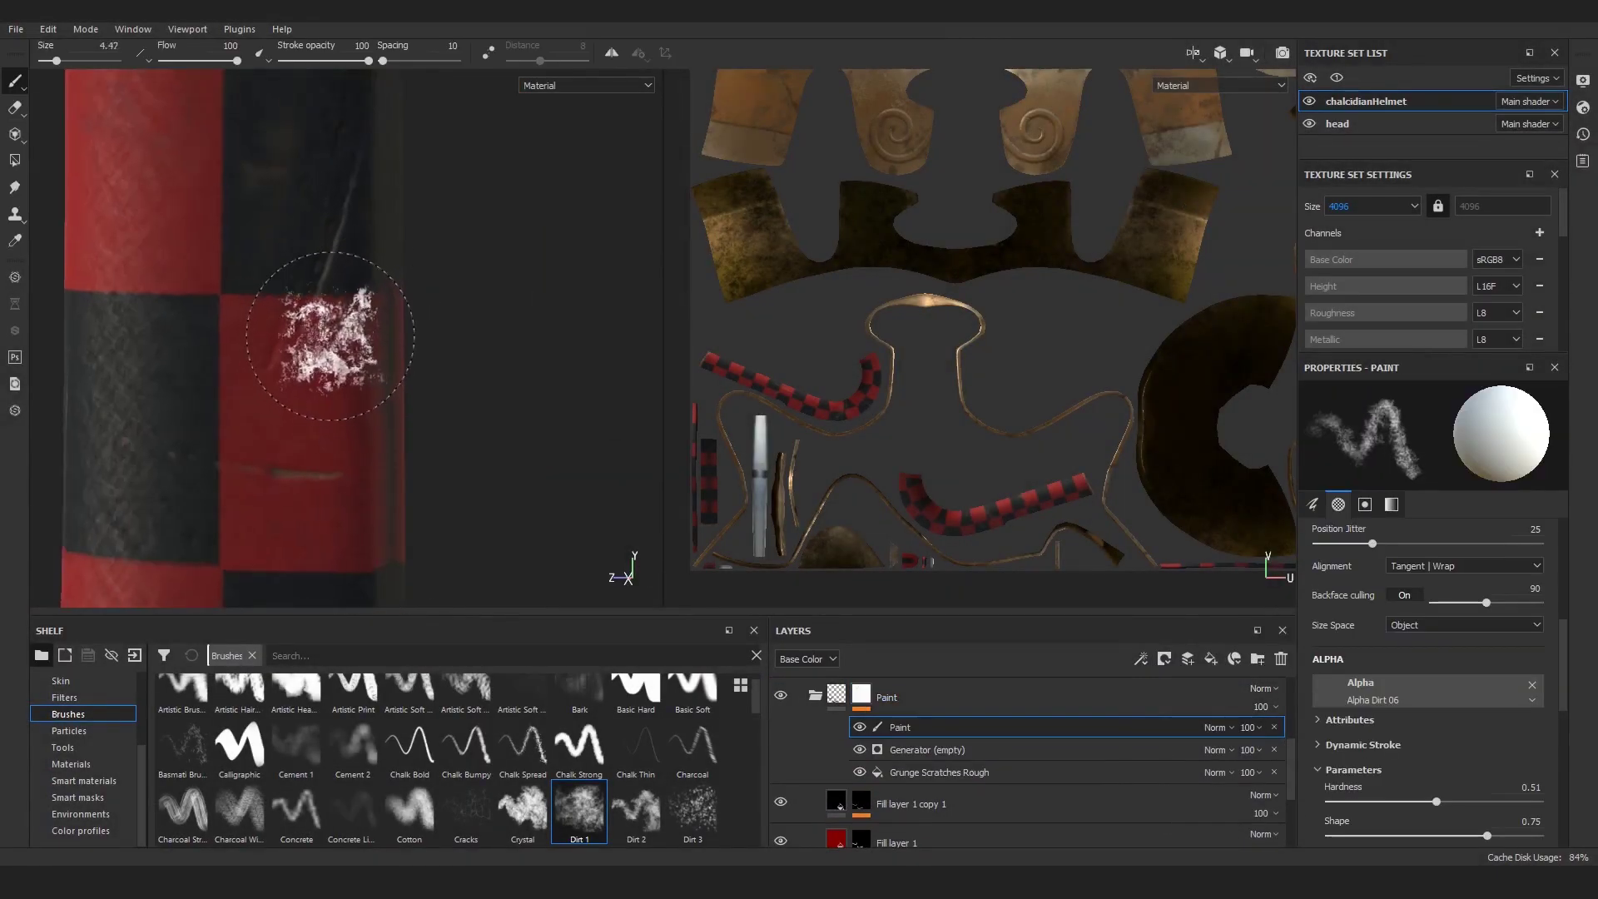
right_click_drag(333, 261, 341, 162, "ctrl")
middle_click_drag(281, 348, 263, 574, "alt")
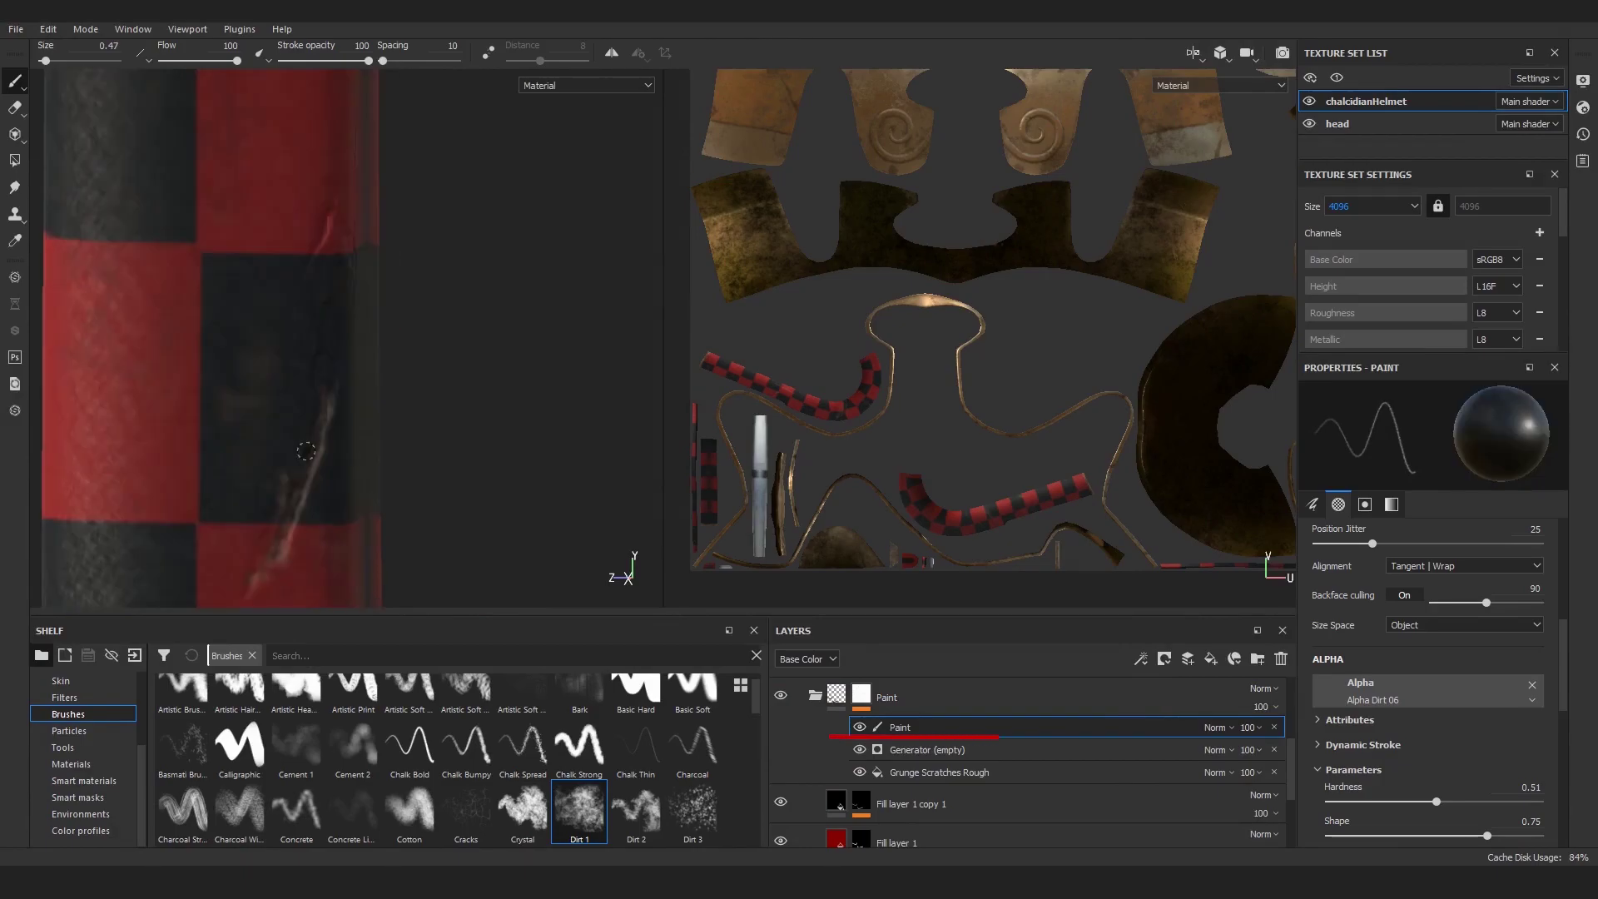
left_click_drag(263, 574, 324, 566, "alt")
mouse_move(340, 284)
left_mouse_down()
mouse_move(306, 432)
mouse_move(375, 308)
mouse_move(322, 350)
left_mouse_up()
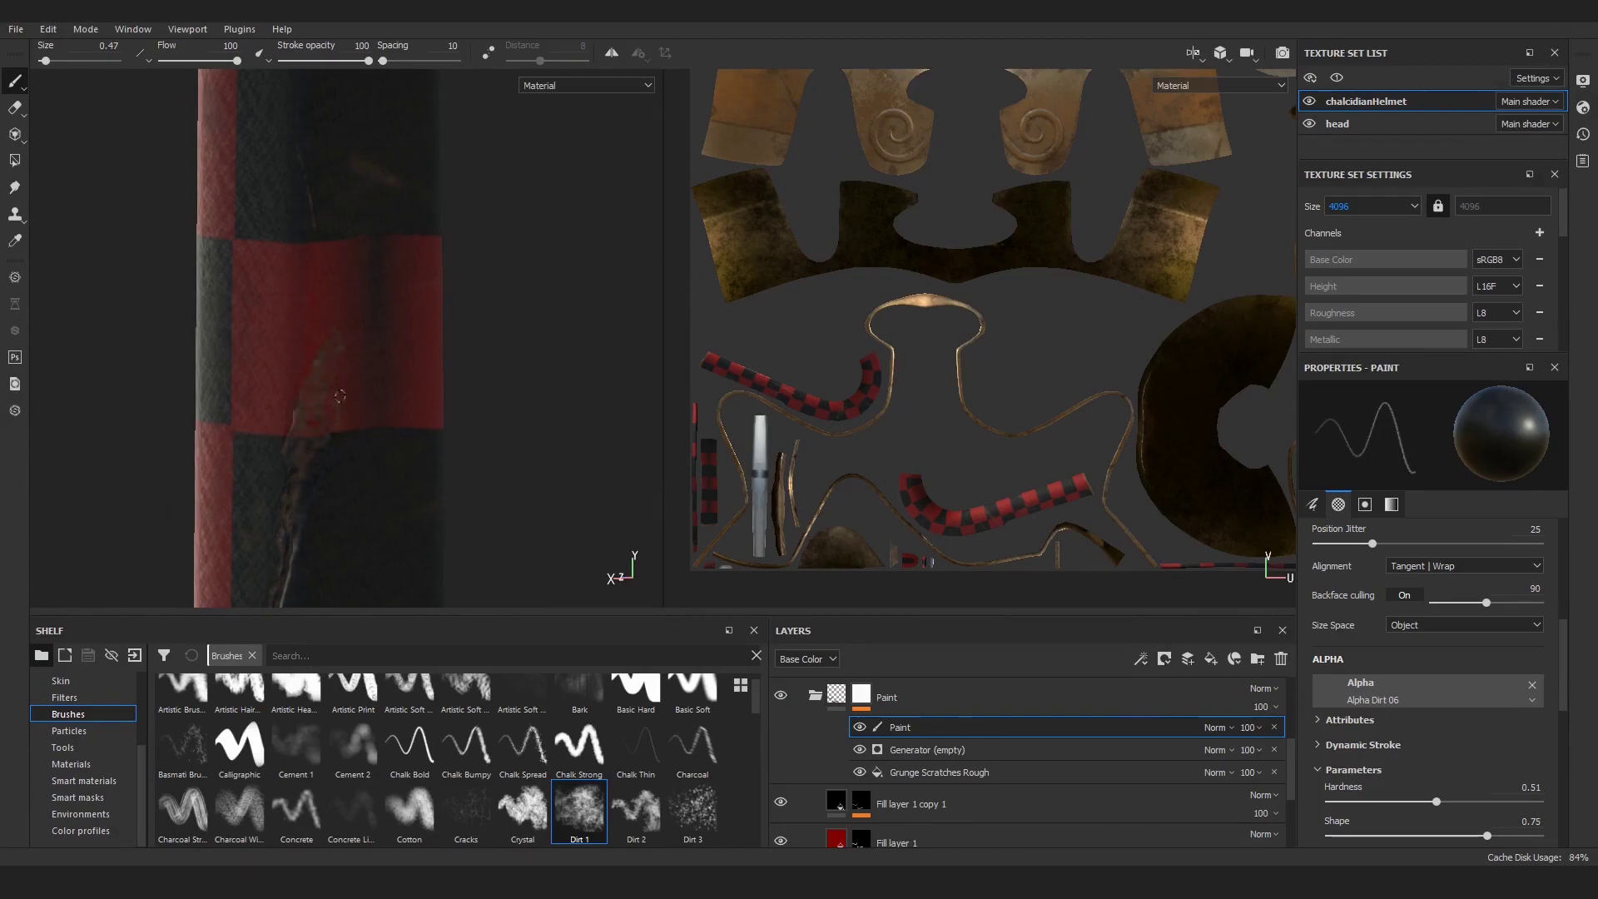
Step: Widen the worn patch along the crest holder's edge with brush size 1.98, and refine it at size 0.93
right_click_drag(313, 409, 333, 408, "ctrl")
right_click_drag(313, 409, 267, 386, "shift")
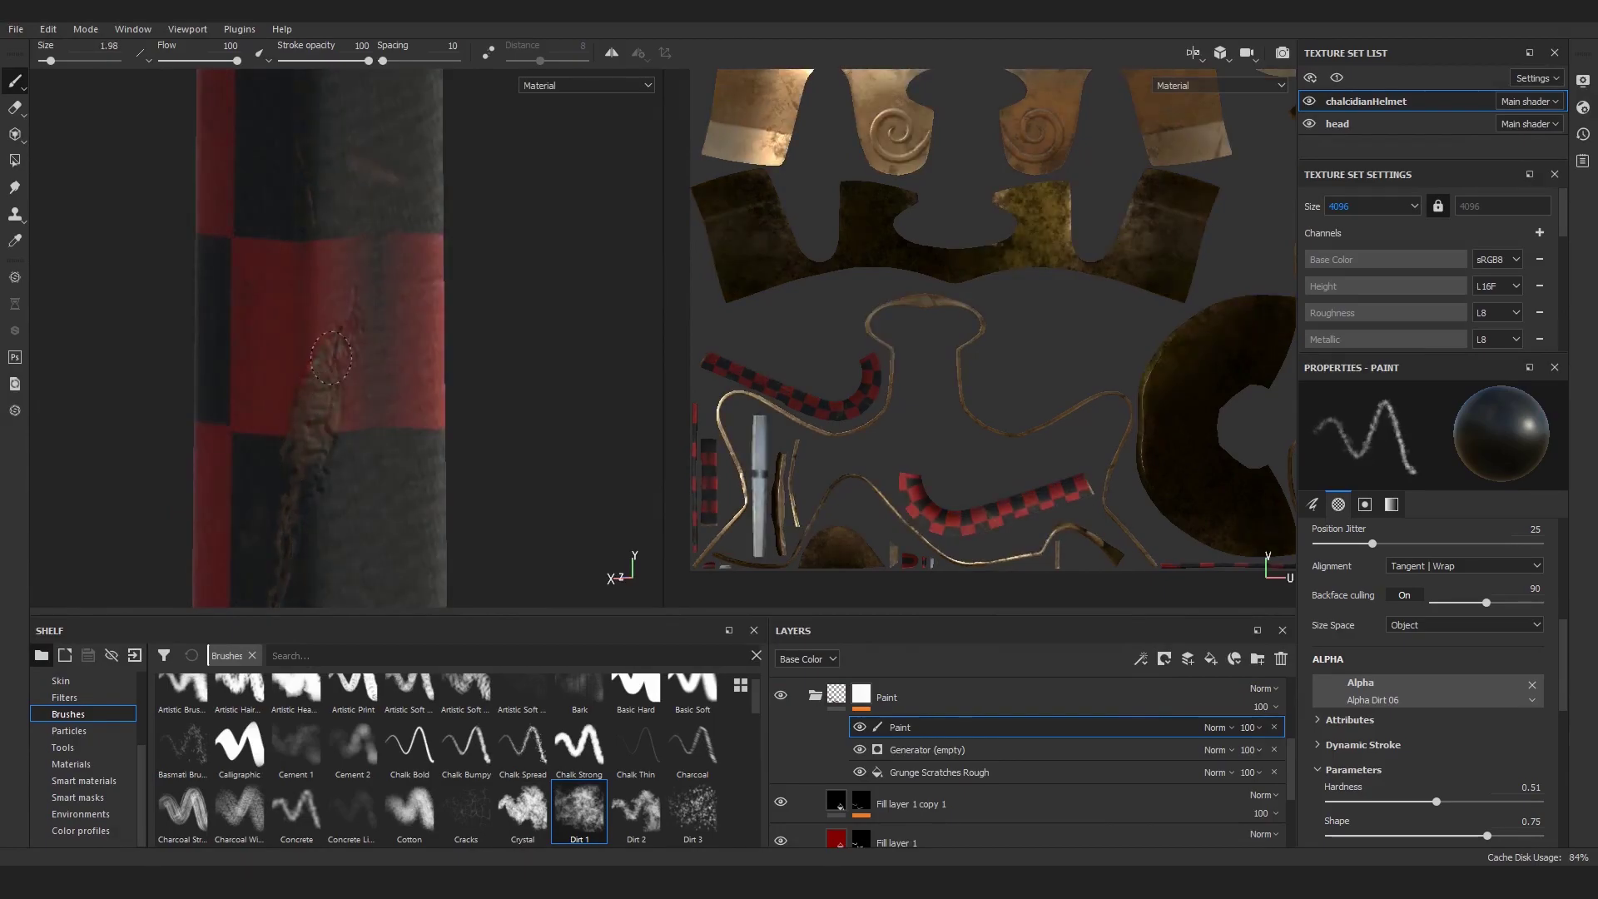
scroll(374, 362, "down", 2)
mouse_move(358, 365)
left_mouse_down("alt")
mouse_move(391, 365)
mouse_move(366, 349)
left_mouse_up("alt")
scroll(332, 303, "up", 2)
right_click_drag(332, 302, 321, 301, "ctrl")
left_click_drag(341, 253, 369, 346)
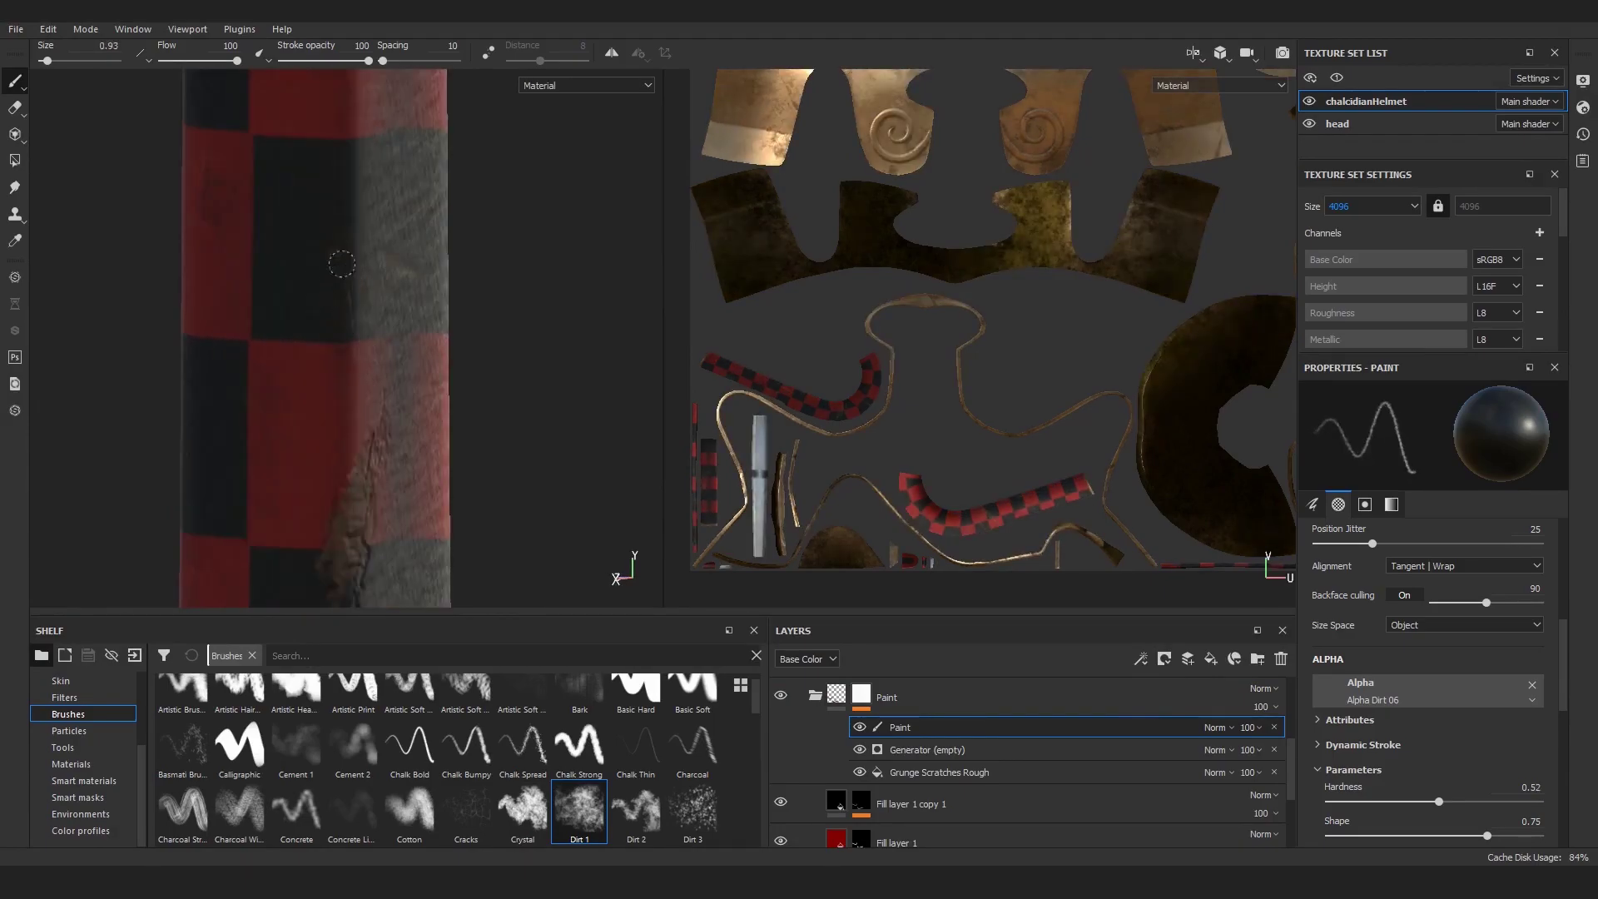
Step: Add small chips and fine scratches along the crest holder's shaft with the brush at size 0.22 and hardness 0.545
mouse_move(347, 283)
left_mouse_down("alt")
mouse_move(346, 332)
mouse_move(186, 510)
mouse_move(119, 474)
mouse_move(332, 456)
left_mouse_up("alt")
right_click_drag(357, 486, 364, 415, "ctrl")
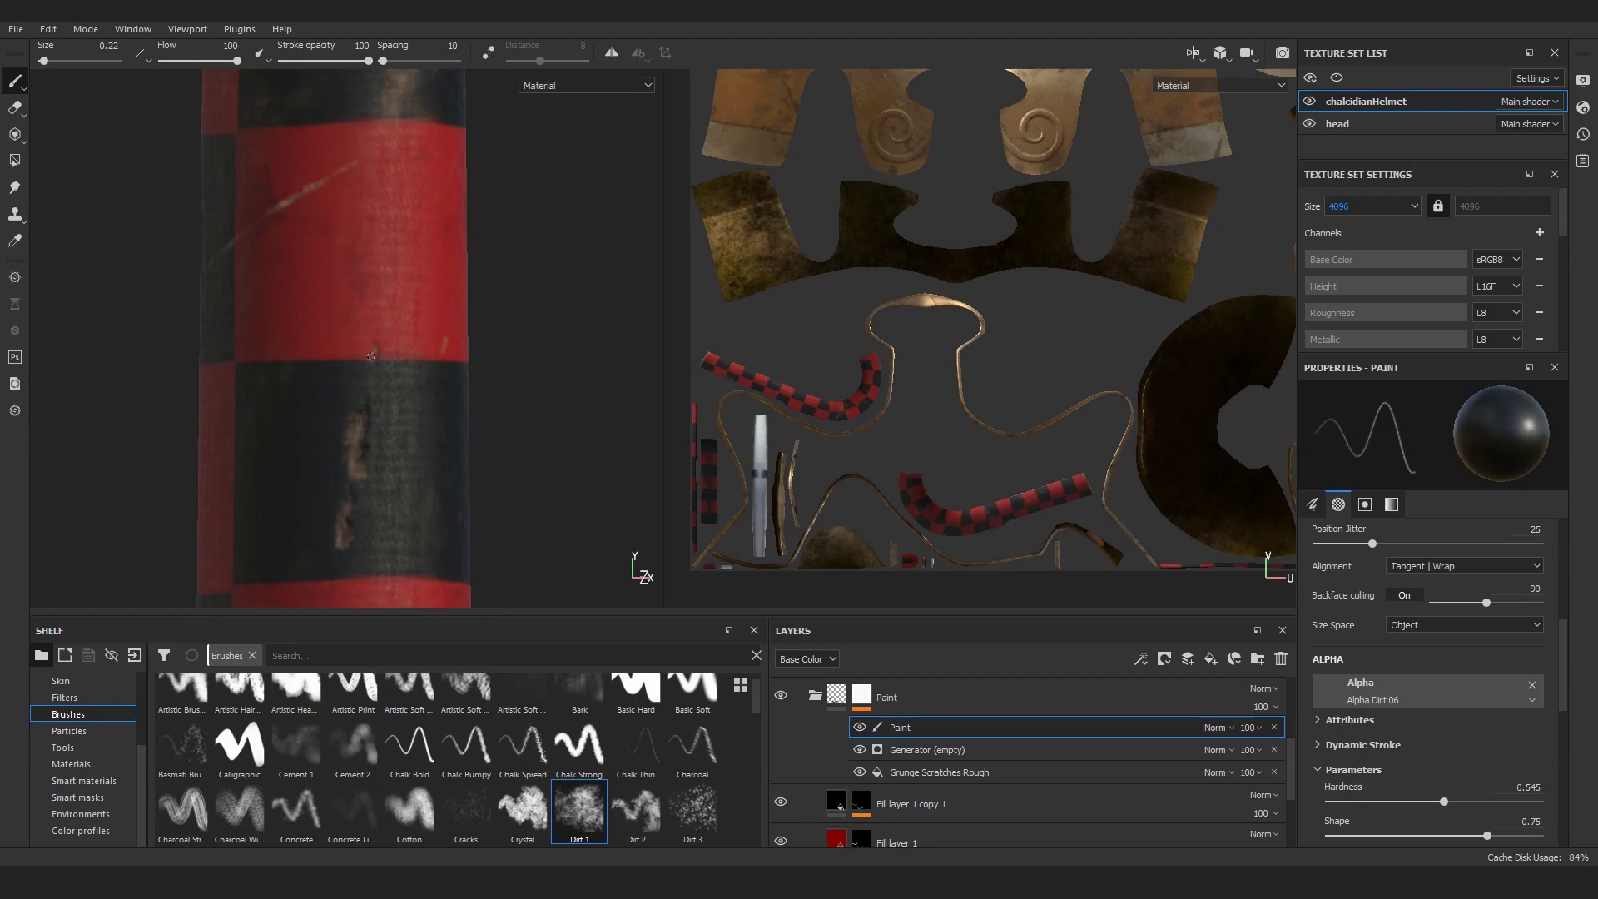
middle_click_drag(399, 402, 410, 289, "alt")
scroll(400, 283, "down", 6)
left_click_drag(310, 391, 394, 392, "alt")
scroll(394, 392, "up", 3)
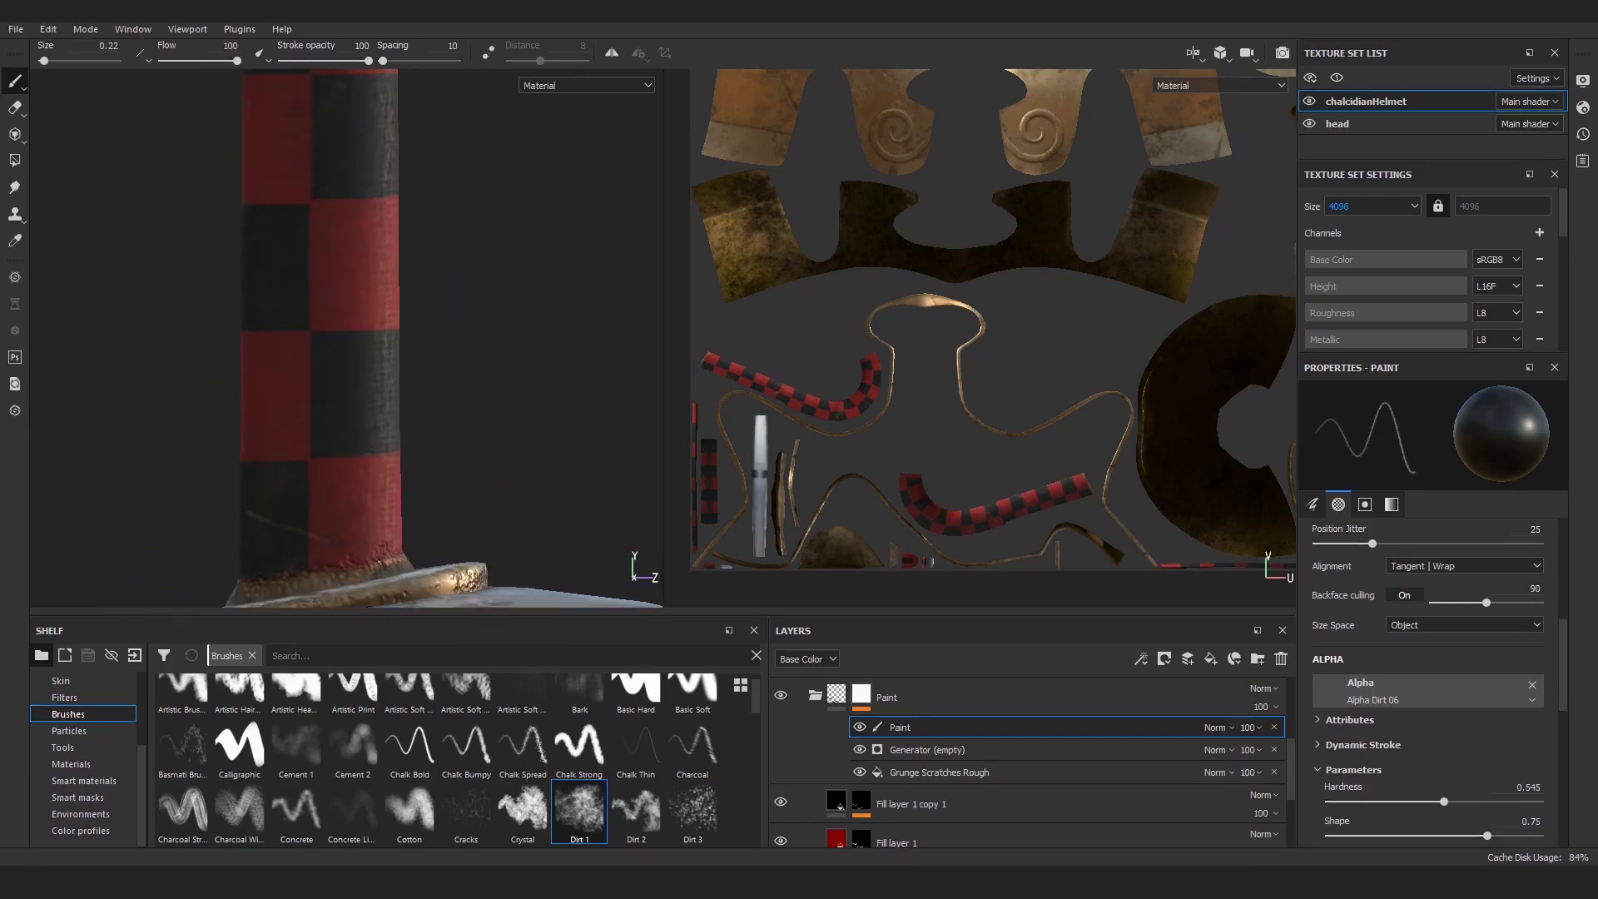
left_click_drag(330, 545, 328, 405, "alt")
middle_click_drag(183, 341, 225, 438, "alt")
scroll(225, 439, "up", 3)
mouse_move(275, 393)
left_mouse_down()
mouse_move(267, 435)
mouse_move(336, 305)
left_mouse_up()
Step: Paint branching scratches across the black square and into the red one below the unpainted groove's end, undoing one stray stroke
scroll(403, 403, "down", 4)
scroll(413, 169, "up", 3)
left_click_drag(350, 406, 287, 588)
left_click_drag(373, 503, 398, 412)
key("ctrl+z")
left_click_drag(378, 468, 319, 578)
left_click_drag(335, 506, 360, 461)
mouse_move(374, 407)
left_mouse_down()
mouse_move(326, 468)
mouse_move(363, 514)
mouse_move(392, 445)
left_mouse_up()
key("x")
key("x")
key("x")
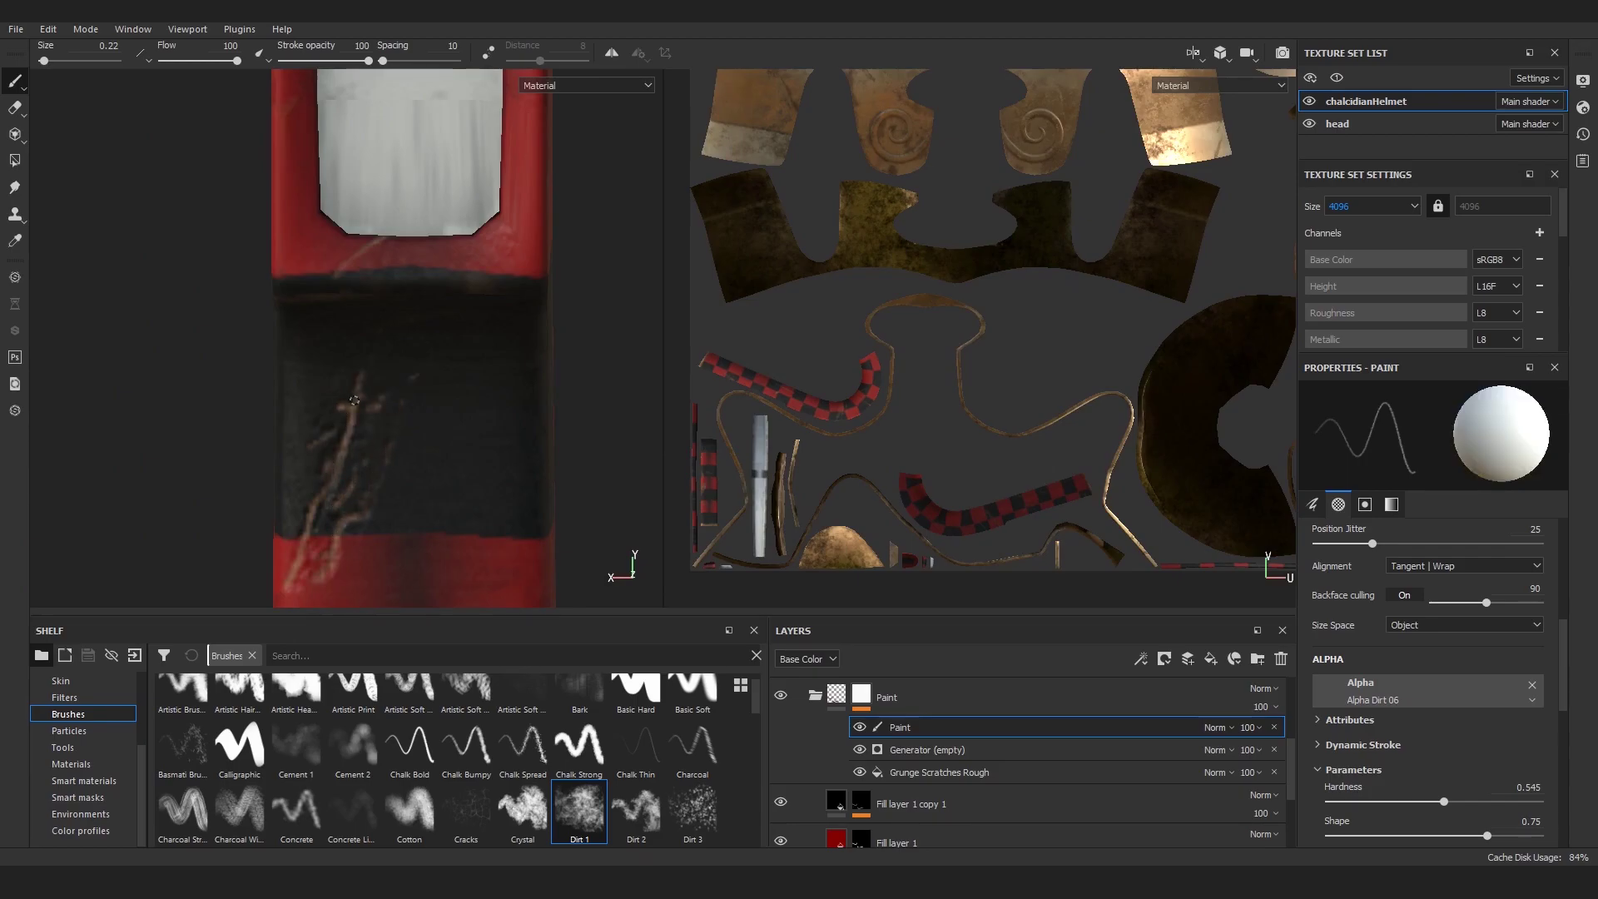
Step: Try polygon-filling the crest holder's unpainted groove and its end piece with black on the Fill layer 1 copy 1 mask
scroll(364, 372, "down", 2)
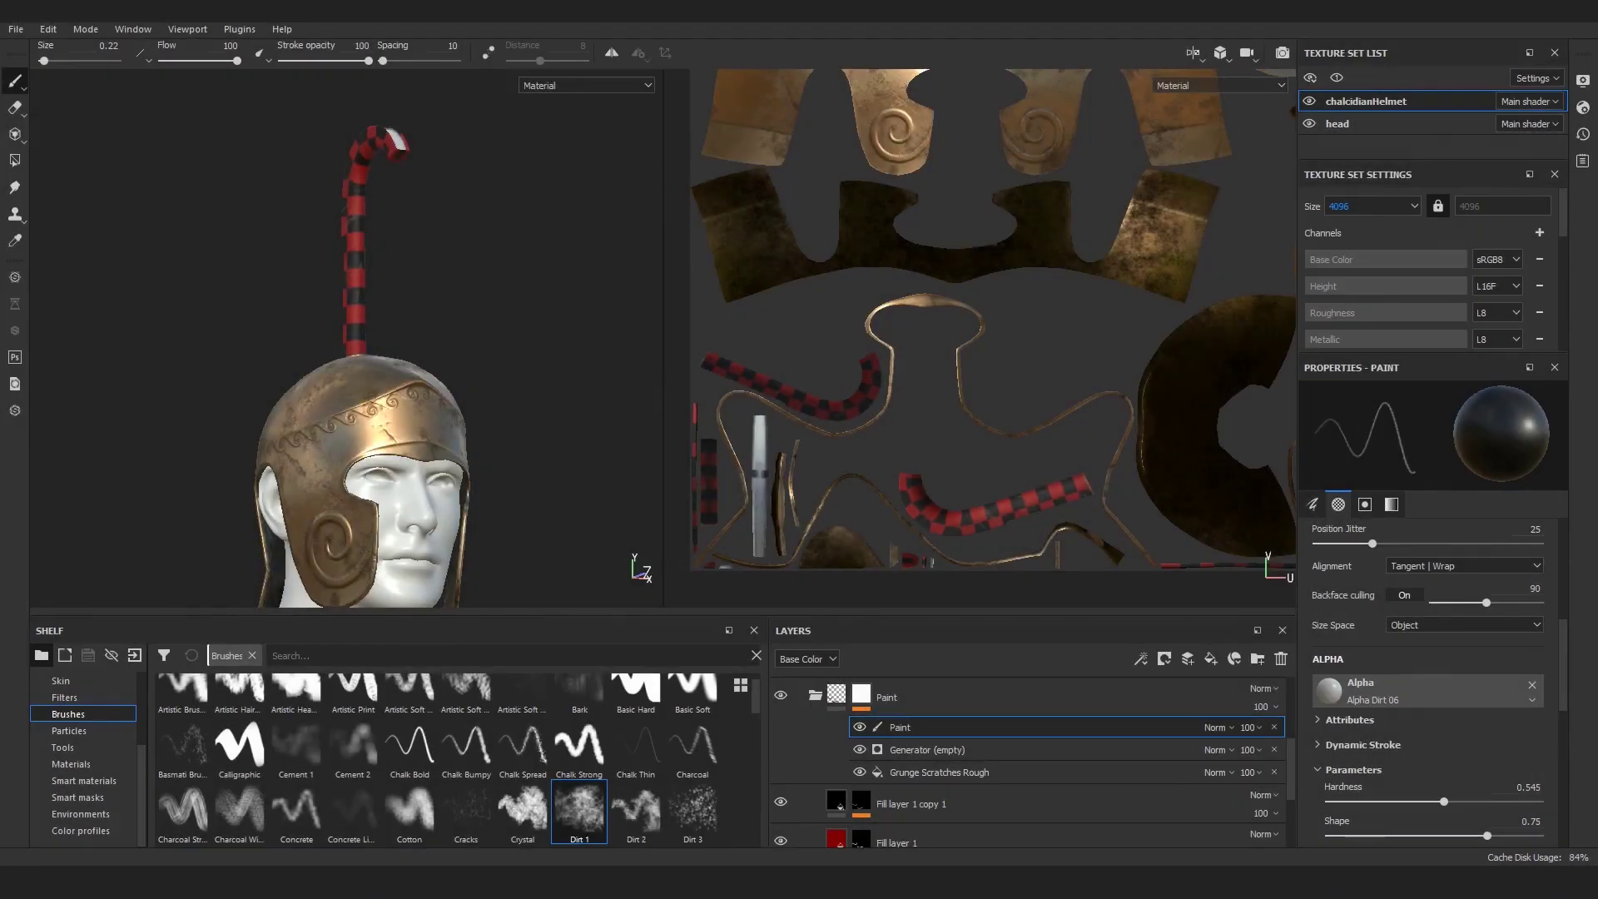
left_click_drag(274, 366, 460, 511, "alt")
scroll(424, 274, "up", 4)
middle_click_drag(292, 224, 418, 483, "alt")
scroll(382, 376, "up", 3)
left_click_drag(418, 482, 466, 599, "alt")
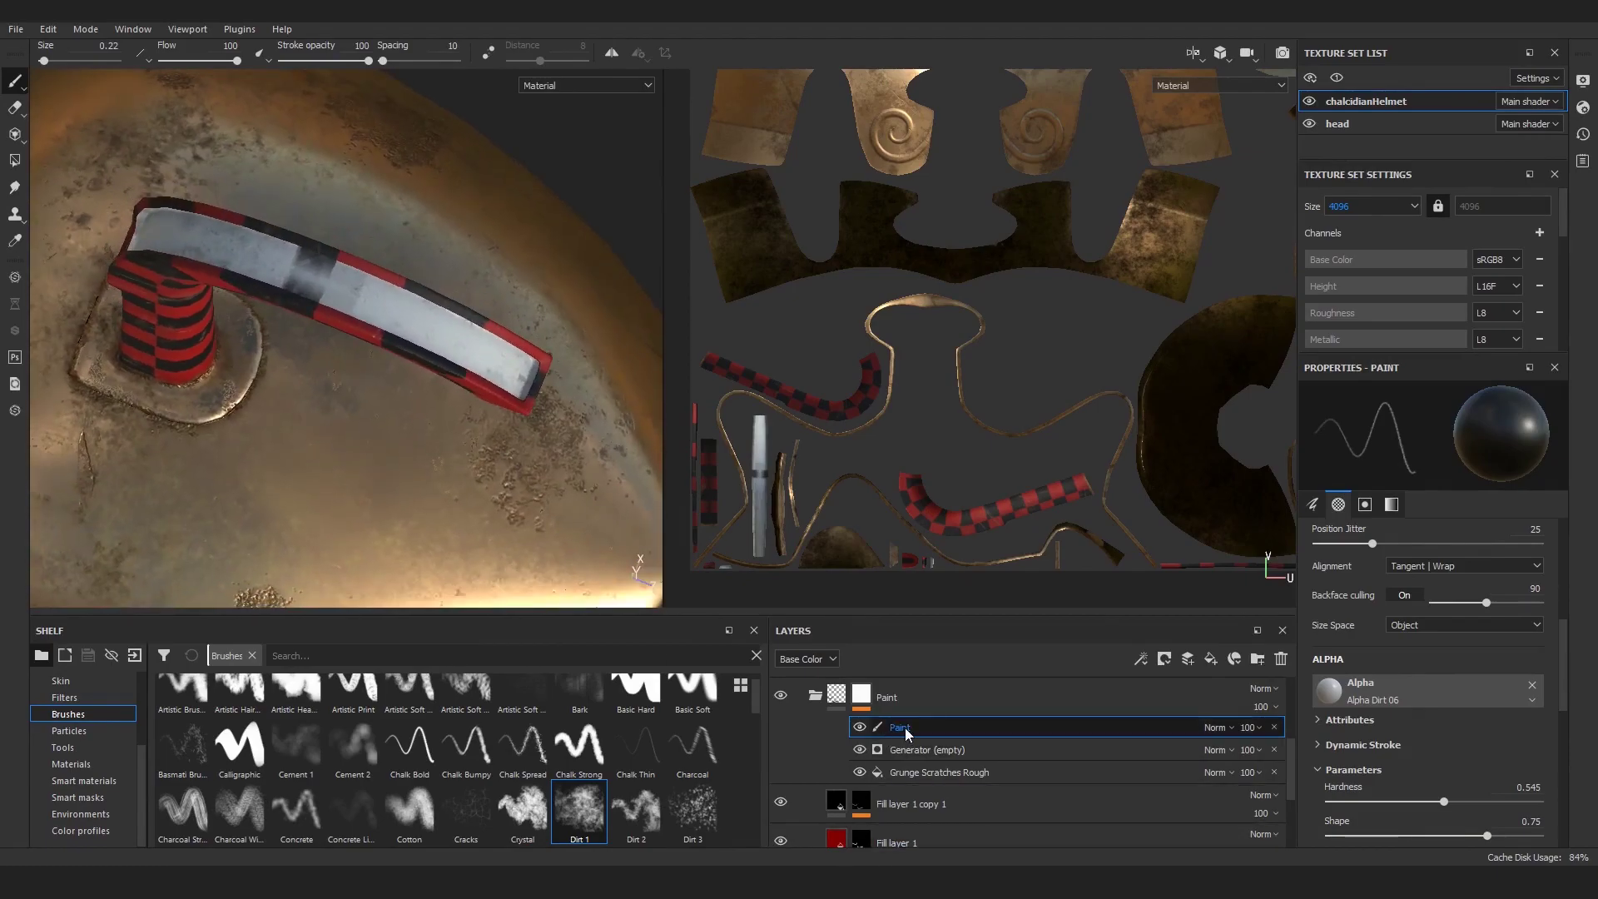
left_click(864, 806)
left_click(899, 834)
left_click(14, 160)
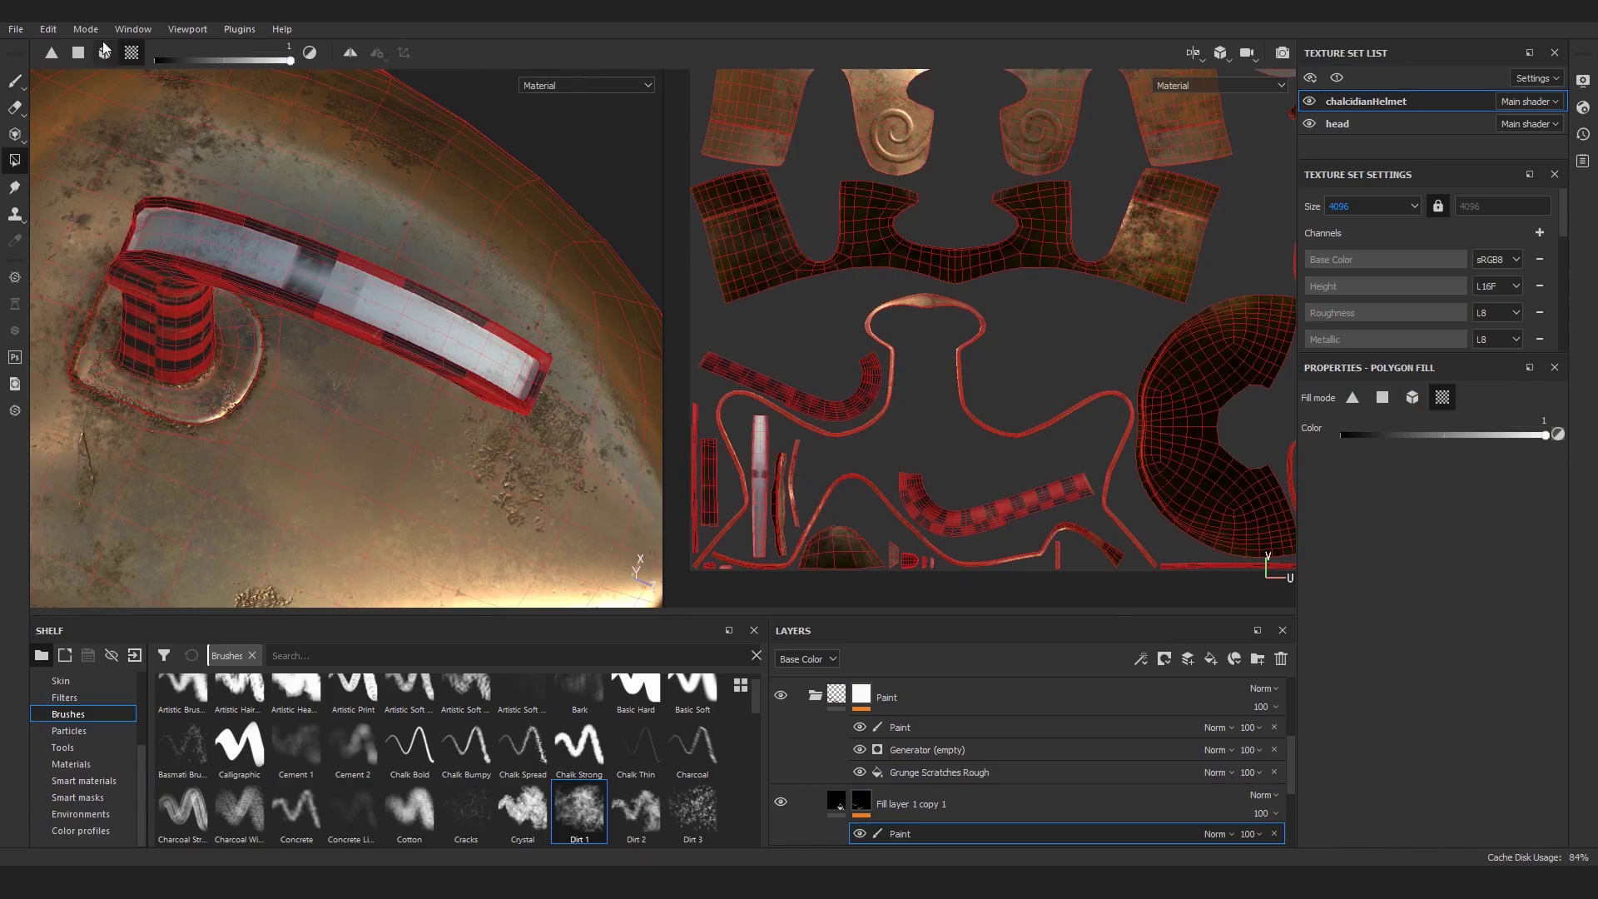
key("x")
left_click(330, 273)
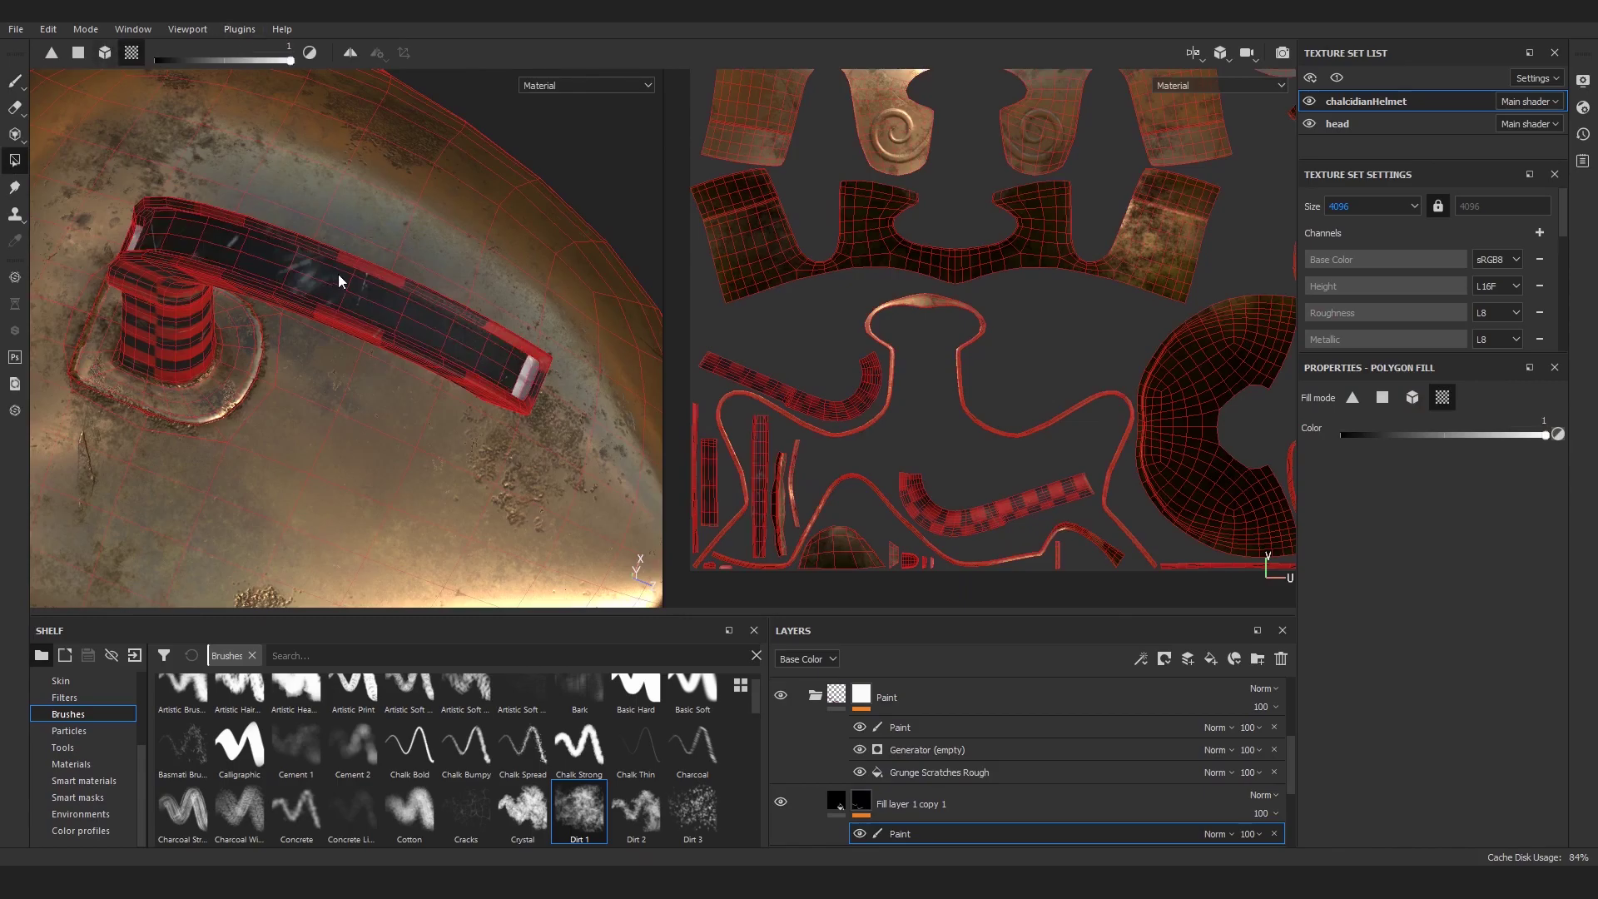
left_click(530, 375)
scroll(527, 374, "down", 2)
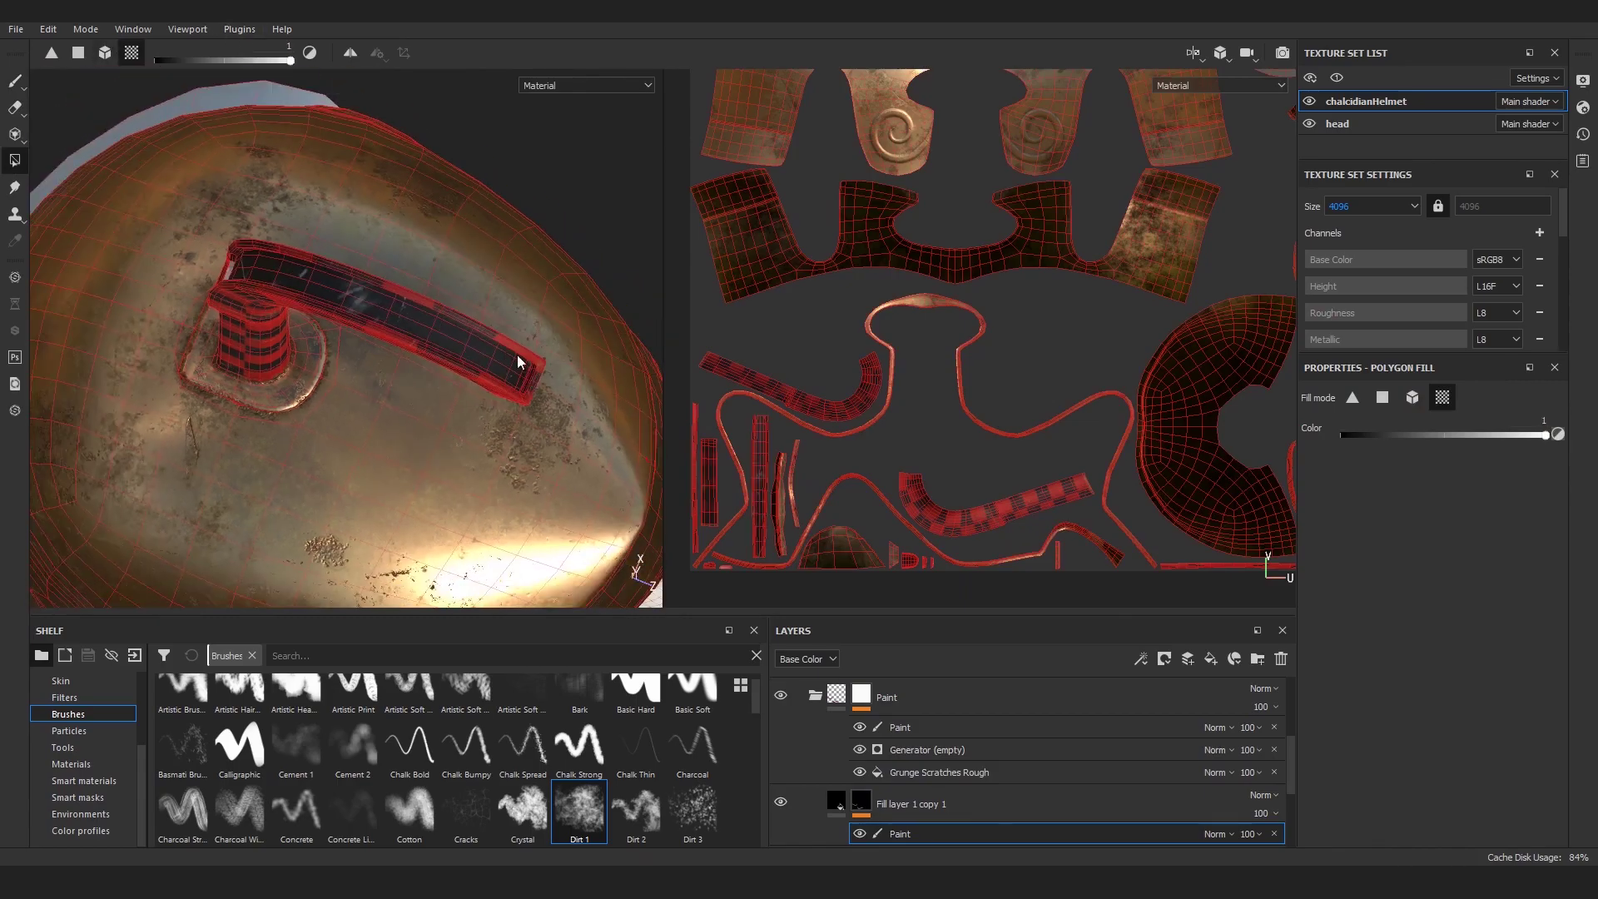
scroll(217, 262, "up", 4)
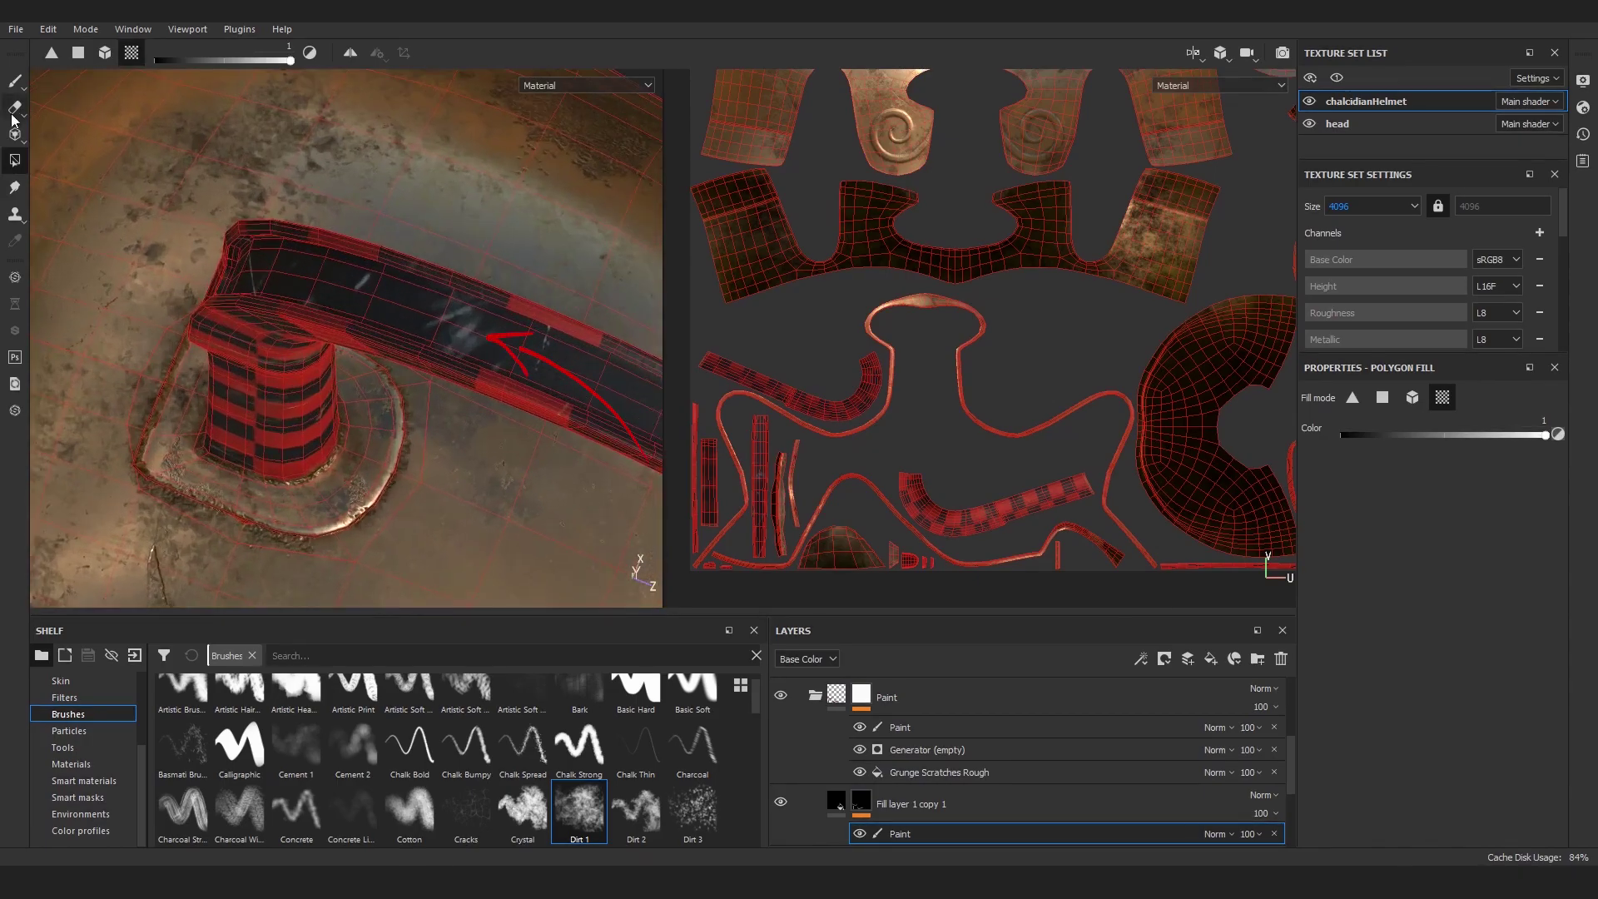
Step: Polygon-fill the groove on the Wood Chest Stylized mask and clear the black fill layer's mask there with value 0
left_click(14, 80)
scroll(407, 292, "down", 3)
mouse_move(408, 292)
left_mouse_down("alt")
mouse_move(340, 217)
mouse_move(366, 241)
left_mouse_up("alt")
scroll(866, 761, "down", 4)
left_click(866, 762)
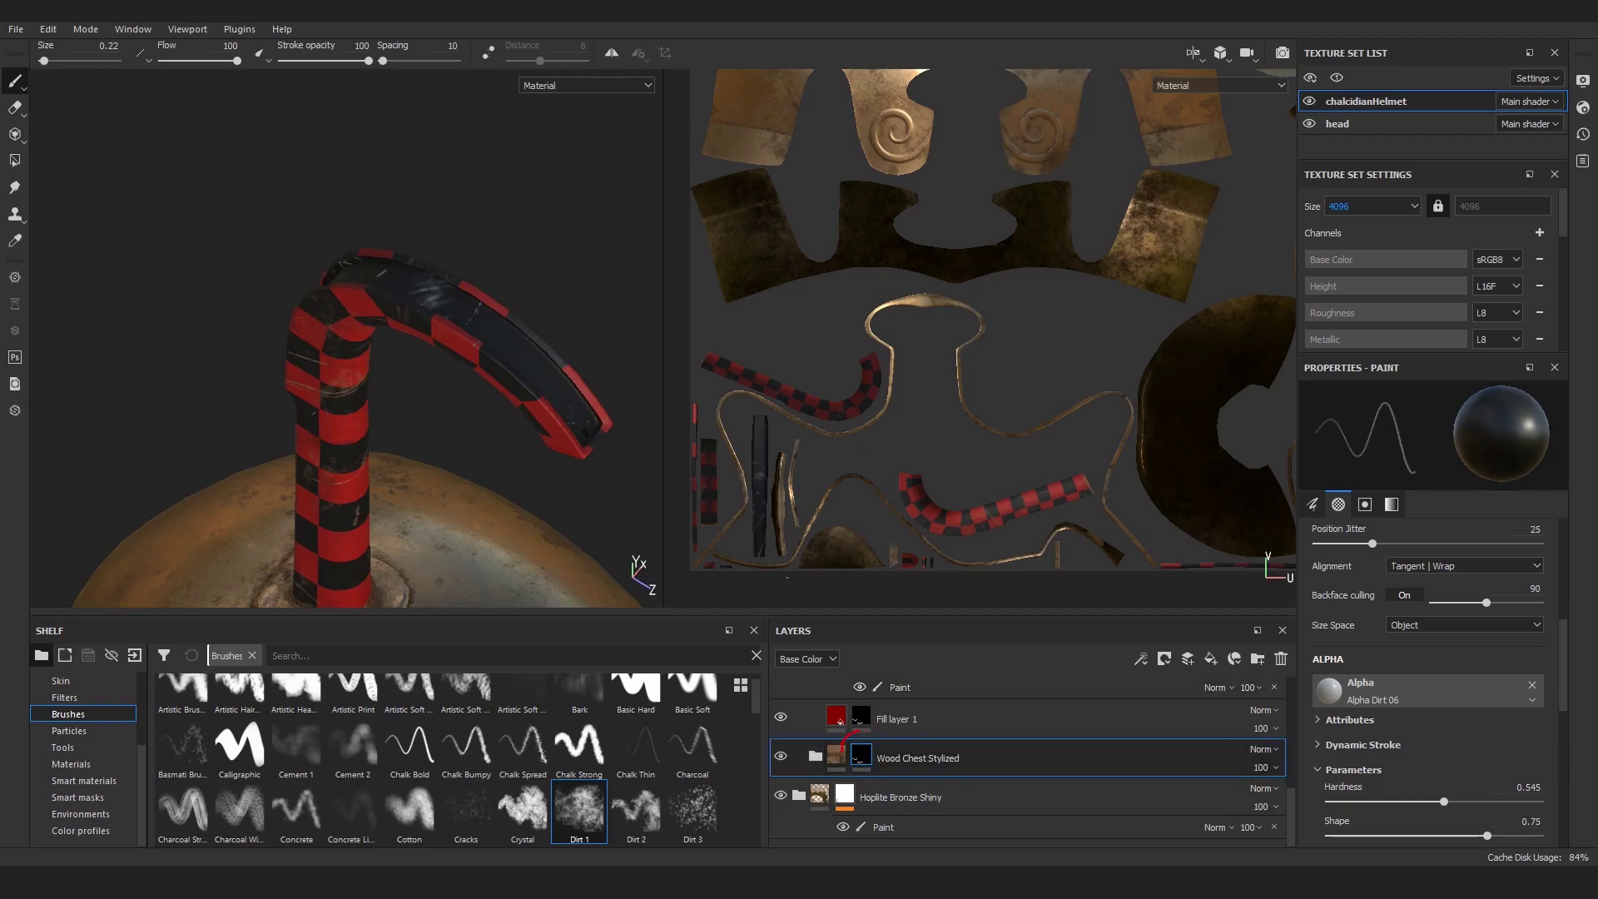
scroll(641, 560, "up", 3)
left_click(14, 160)
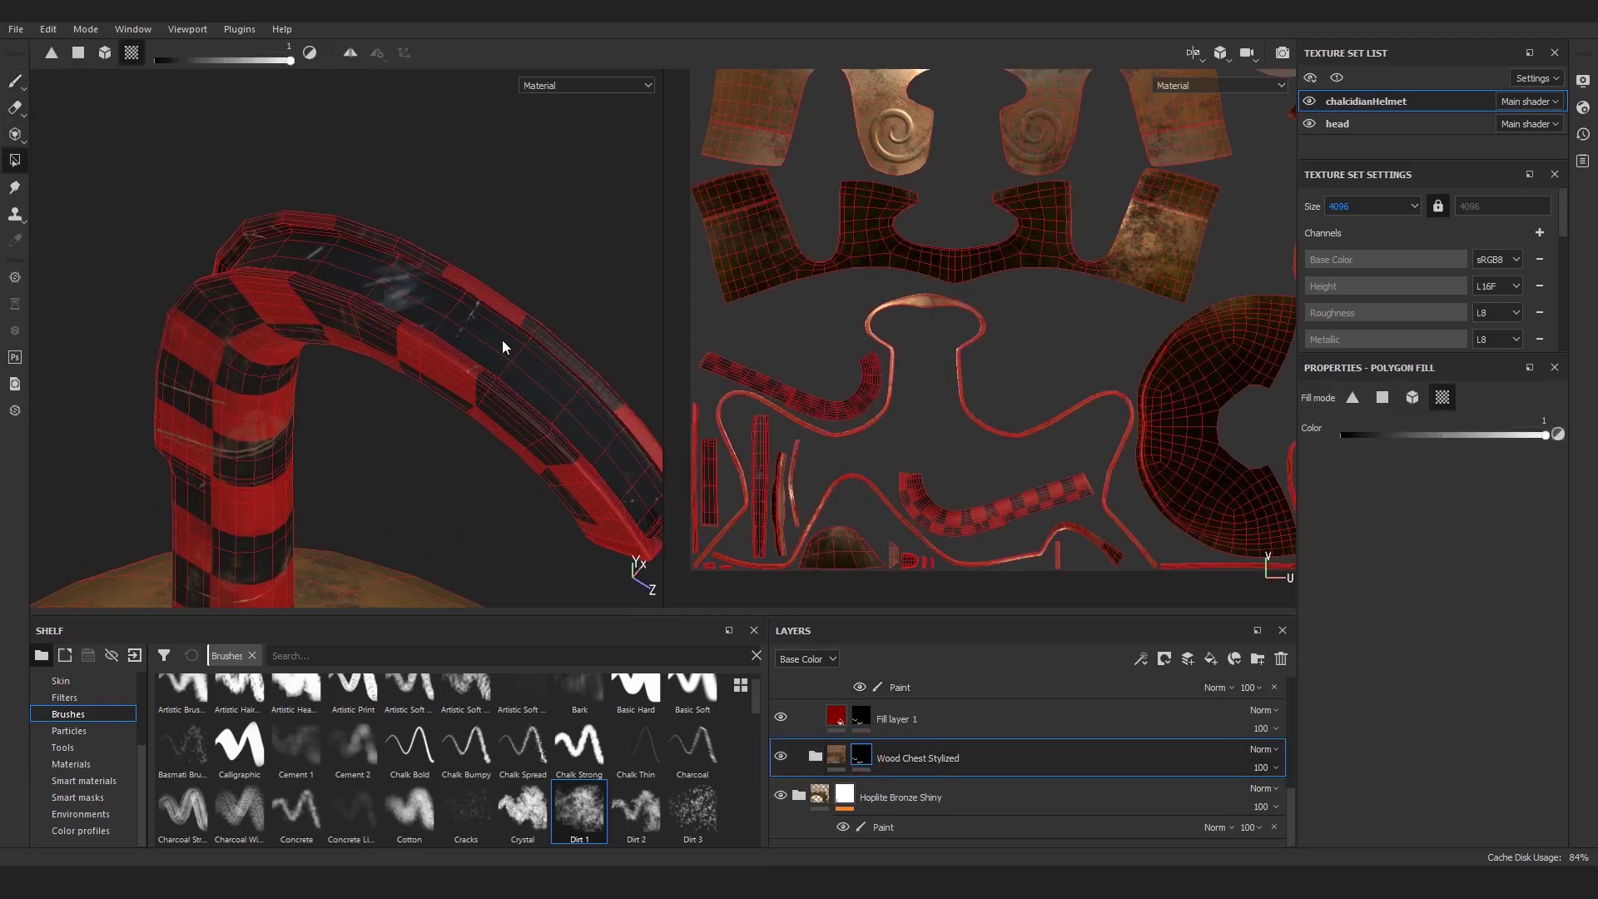
left_click_drag(499, 347, 432, 334, "alt")
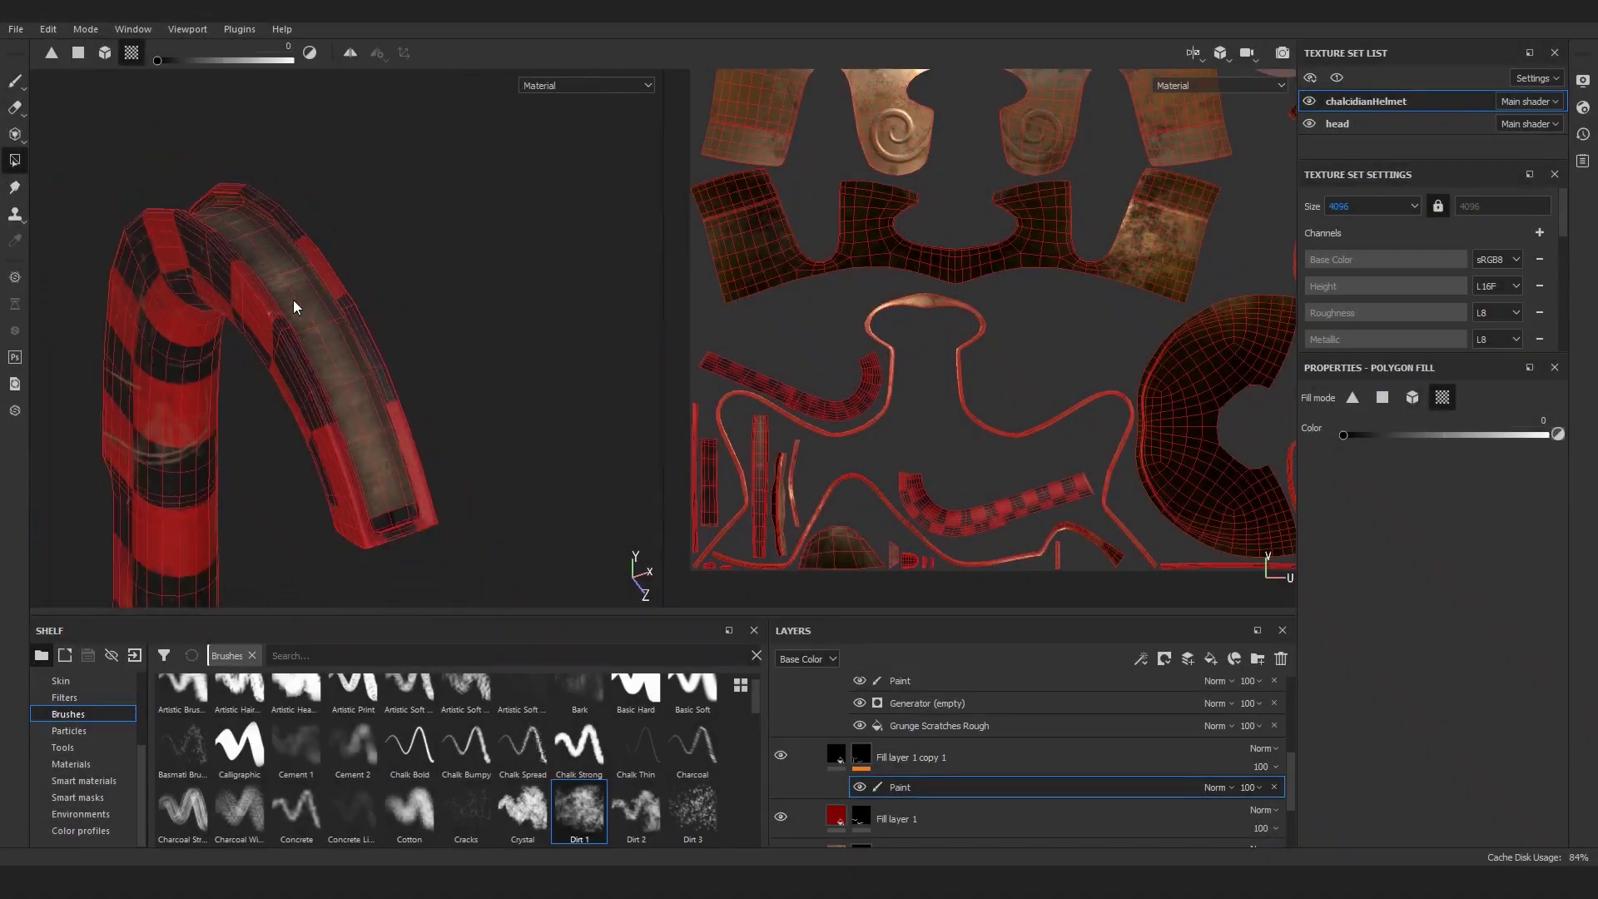
scroll(374, 385, "up", 3)
middle_click_drag(374, 385, 364, 183, "alt")
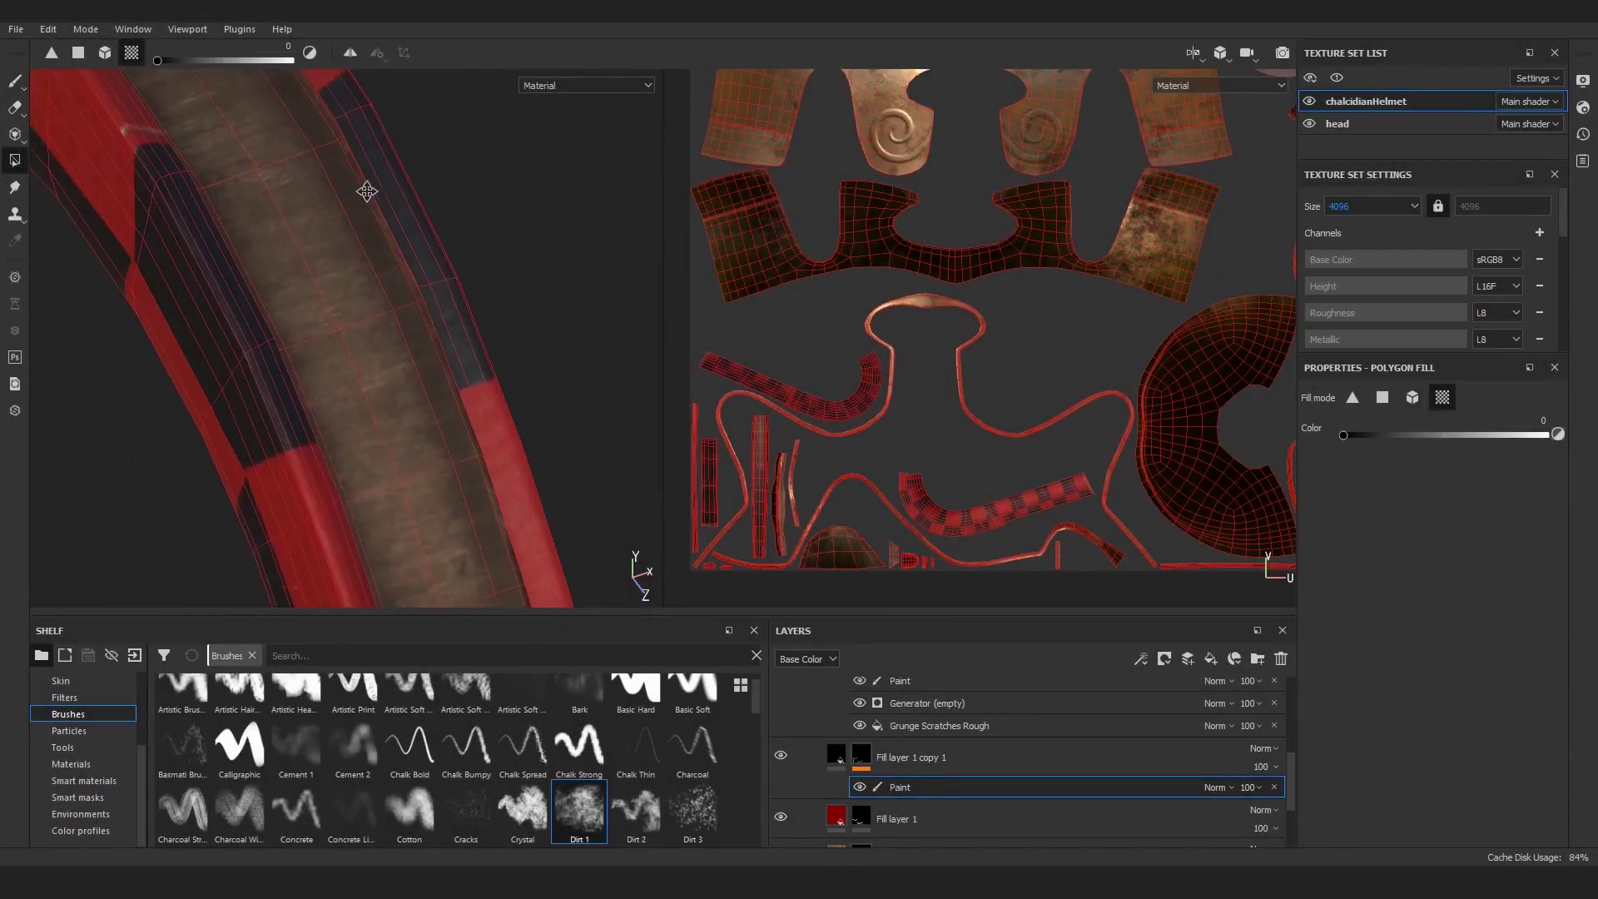
scroll(364, 183, "down", 2)
scroll(867, 809, "down", 1)
Step: Fill the groove's remaining end piece on the Wood Chest Stylized mask and remove the black fill from it
left_click(867, 809)
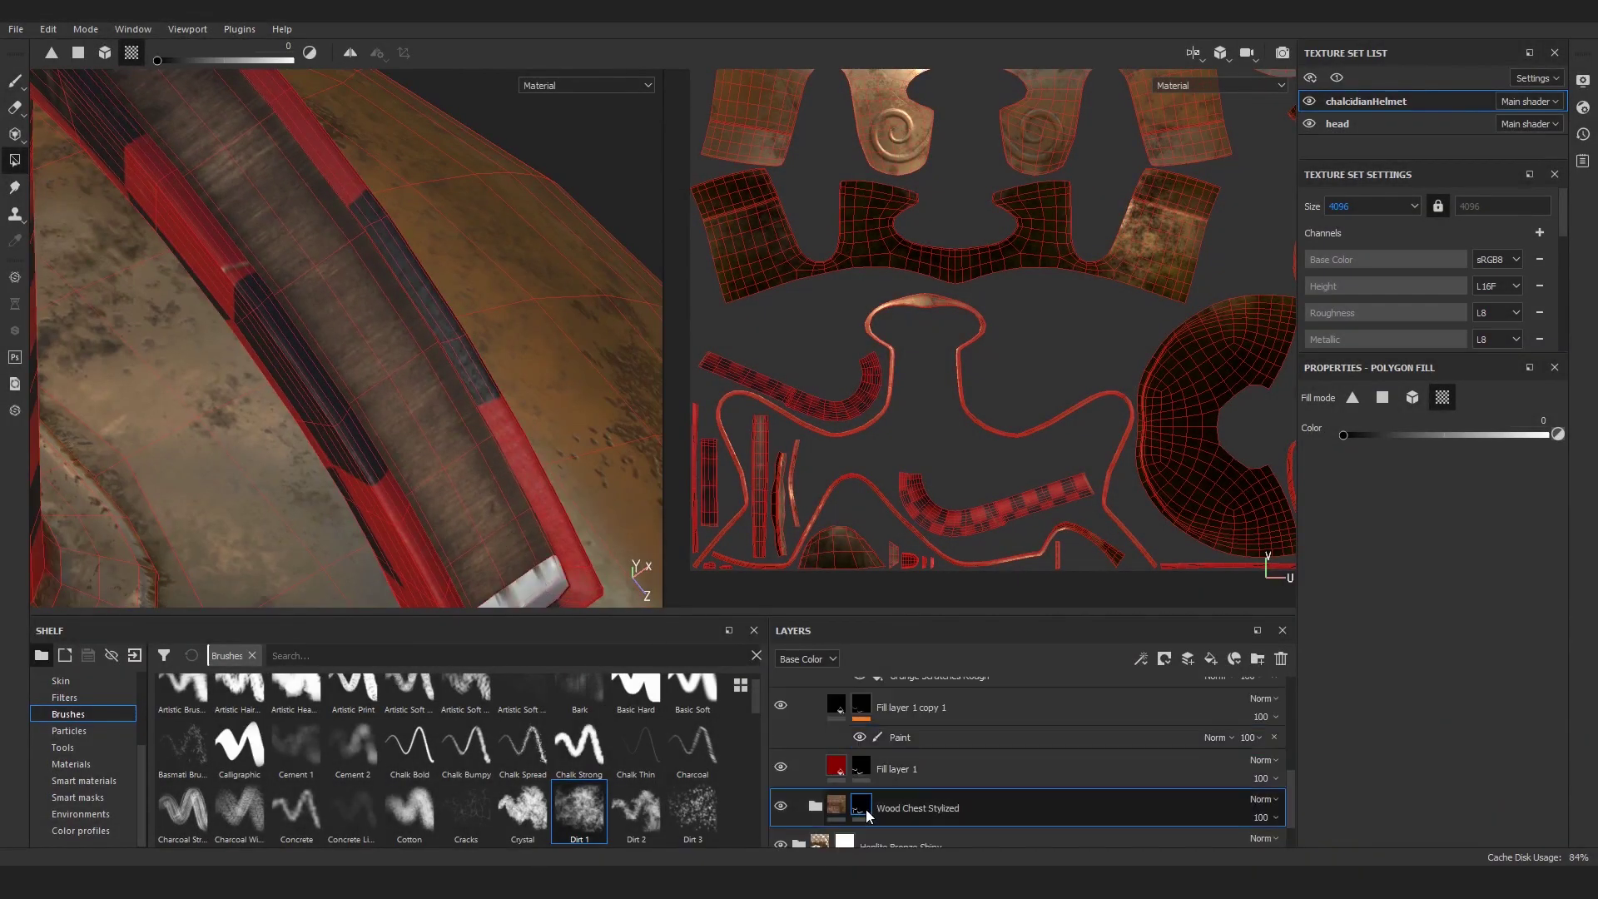
left_click(899, 737)
mouse_move(583, 416)
left_mouse_down("alt")
mouse_move(280, 317)
mouse_move(363, 182)
left_mouse_up("alt")
key("x")
middle_click_drag(364, 182, 360, 200, "alt")
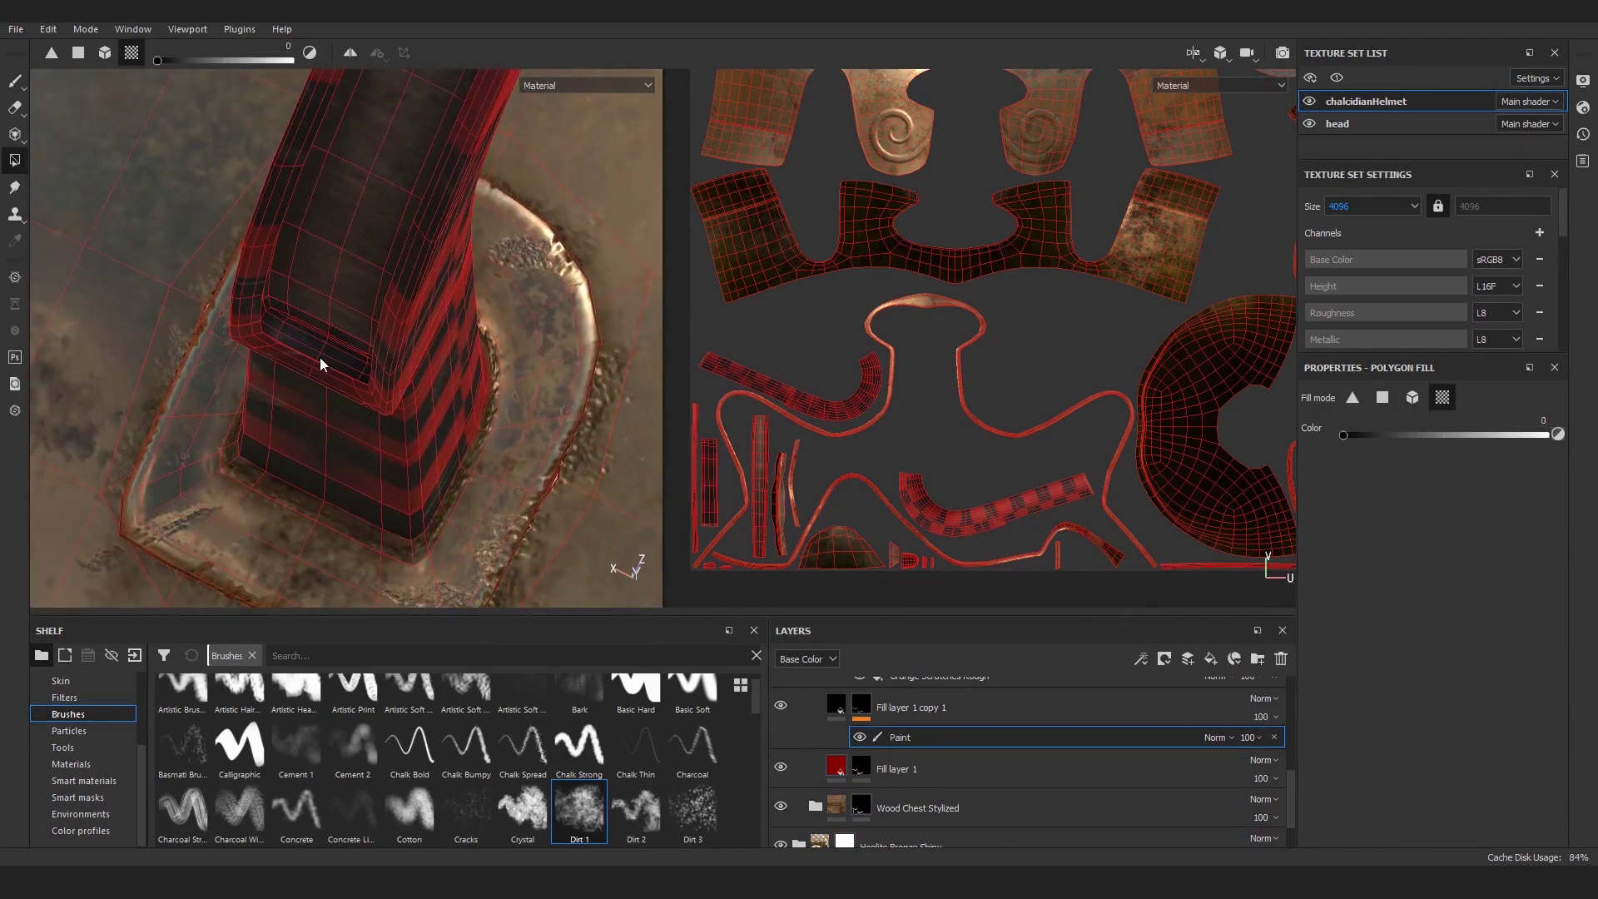
Step: Return to the Paint tool and examine the whole helmet and crest holder under rotated environment lighting
key("1")
scroll(324, 398, "down", 5)
left_click_drag(325, 398, 424, 292, "alt")
middle_click_drag(424, 247, 482, 317, "alt")
scroll(482, 317, "down", 4)
mouse_move(482, 316)
left_mouse_down("alt")
mouse_move(349, 287)
mouse_move(142, 287)
mouse_move(668, 265)
mouse_move(431, 188)
mouse_move(402, 135)
mouse_move(348, 264)
mouse_move(335, 219)
left_mouse_up("alt")
key("f")
mouse_move(335, 220)
right_mouse_down("shift")
mouse_move(318, 213)
mouse_move(358, 222)
right_mouse_up("shift")
left_click_drag(358, 222, 328, 293, "alt")
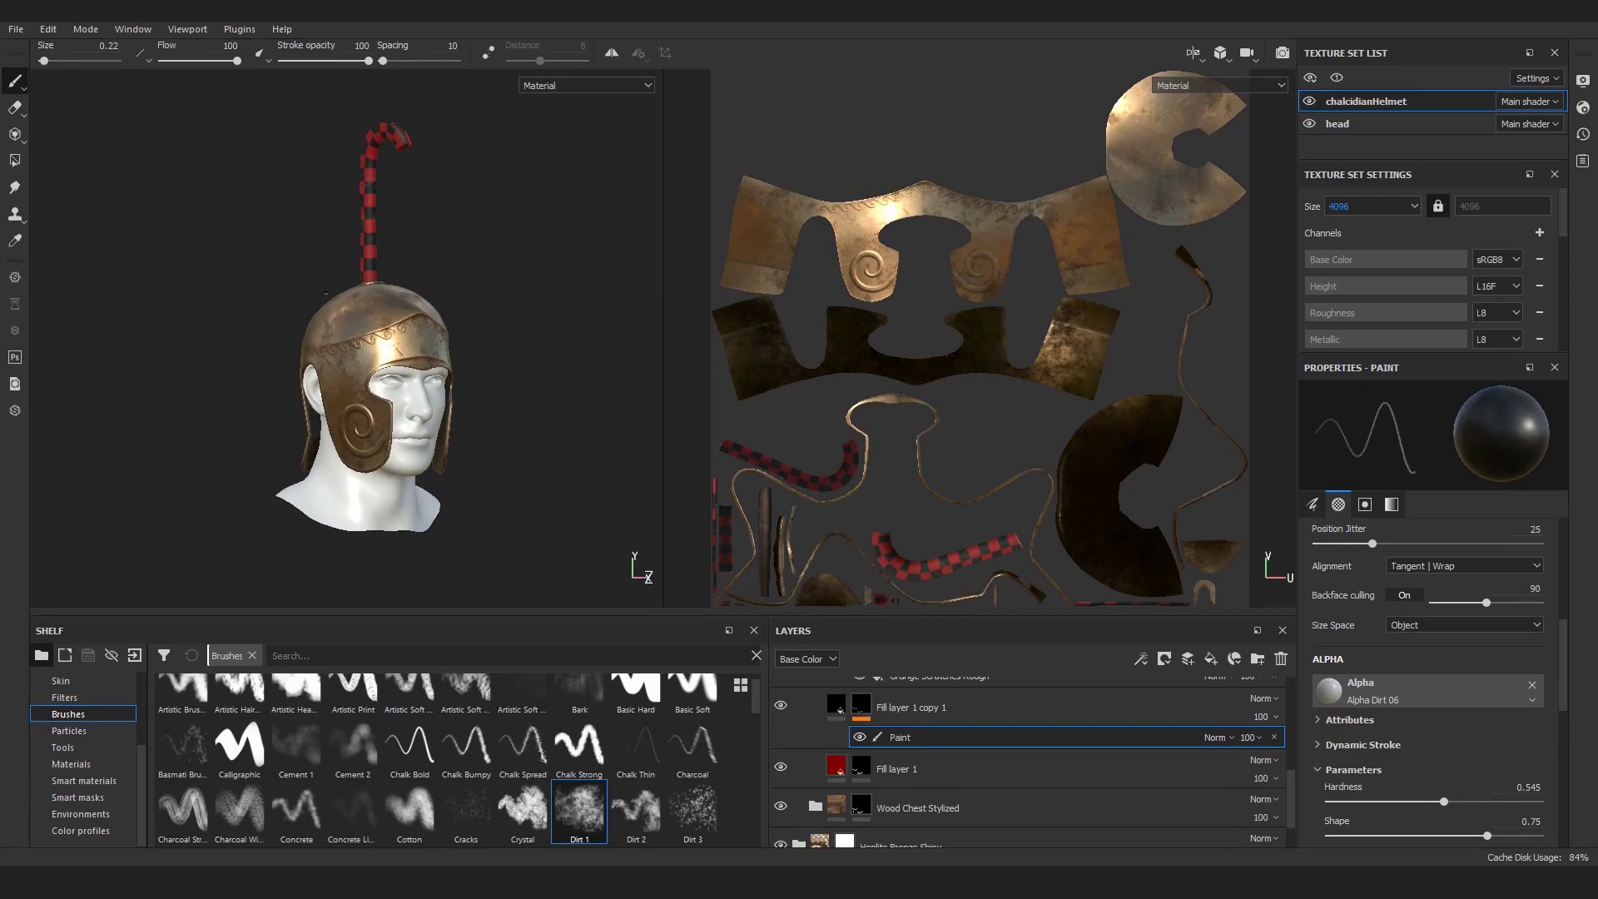